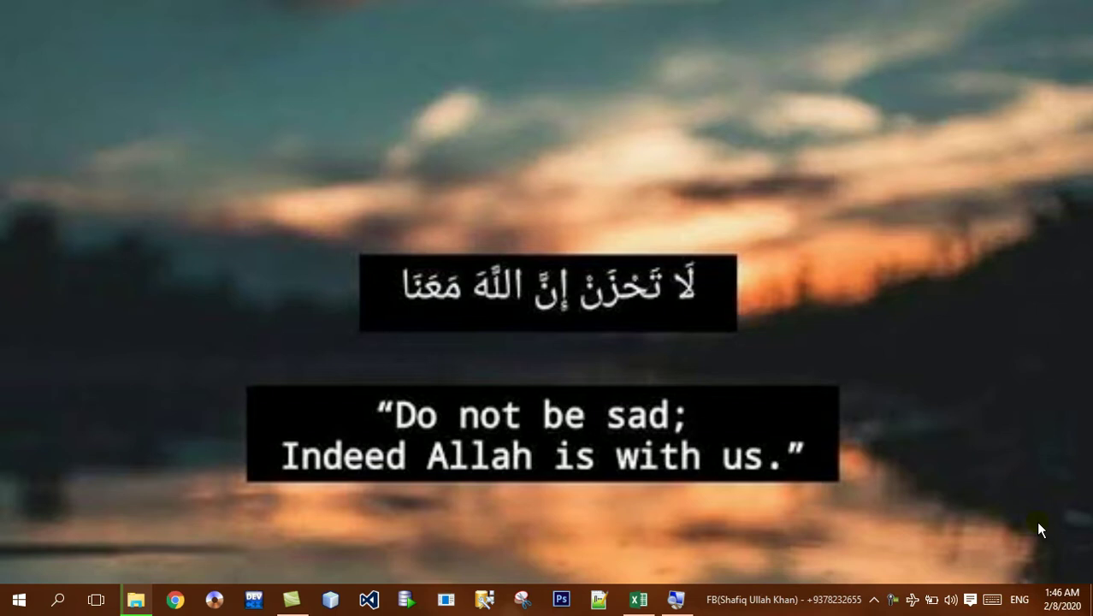
# - Restore the blank Book1 workbook from the taskbar and select cells I10, then H4
pyautogui.click(638, 601)
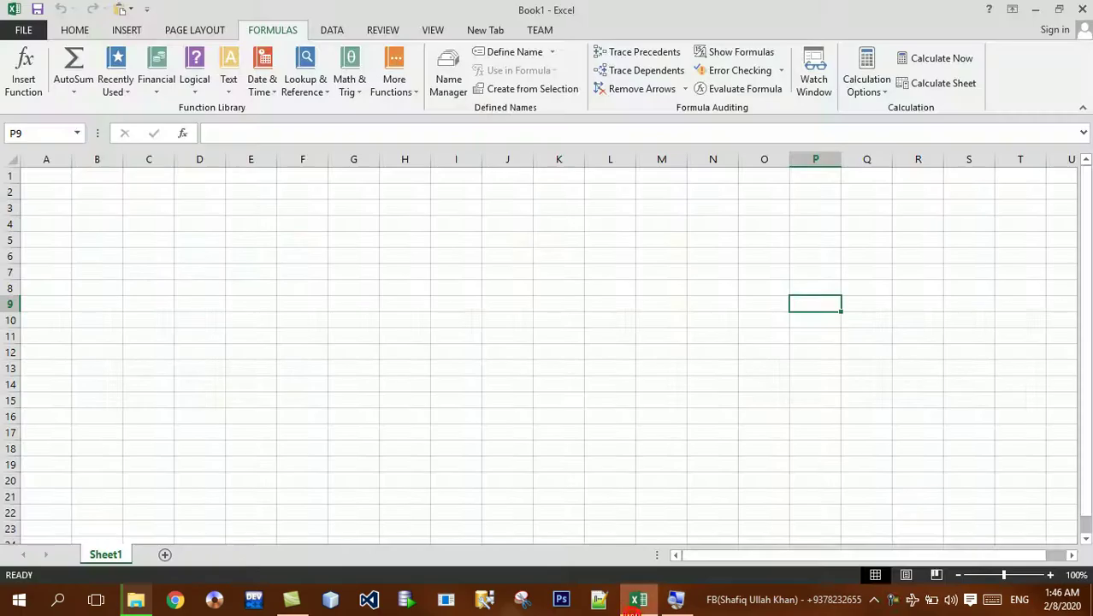
pyautogui.click(453, 321)
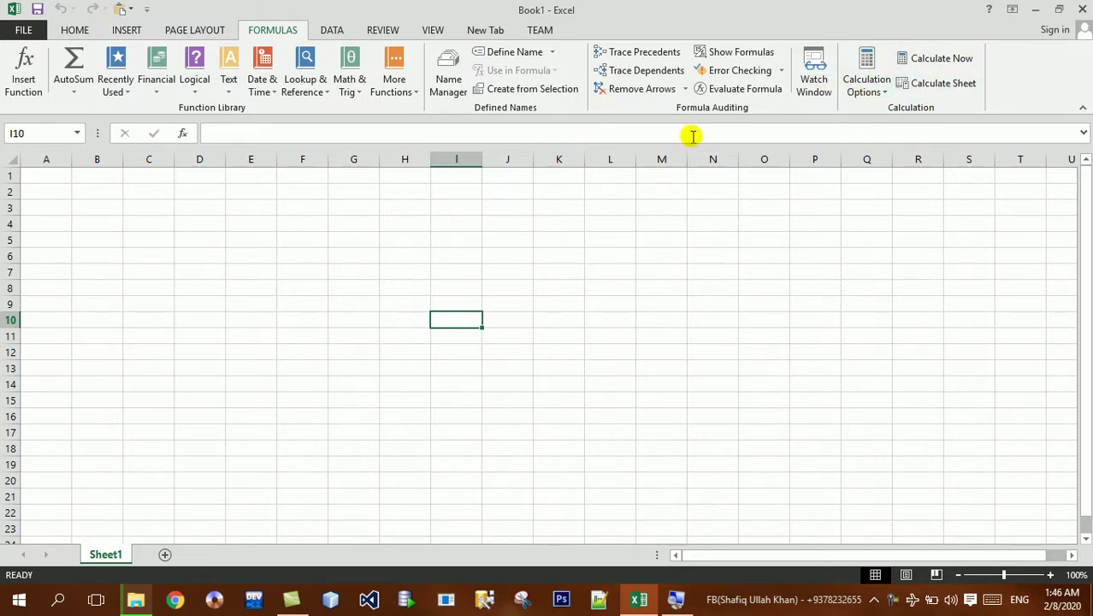
pyautogui.click(385, 219)
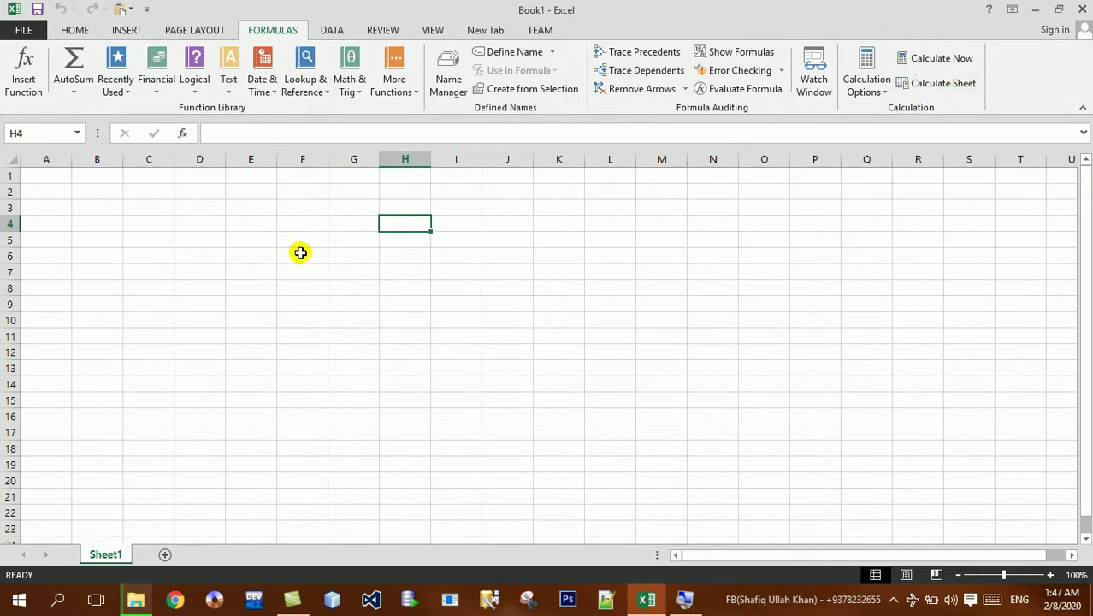
# - Enter headers CustomerID, CustomerName, Address and SaleItem in F6:I6
pyautogui.click(300, 251)
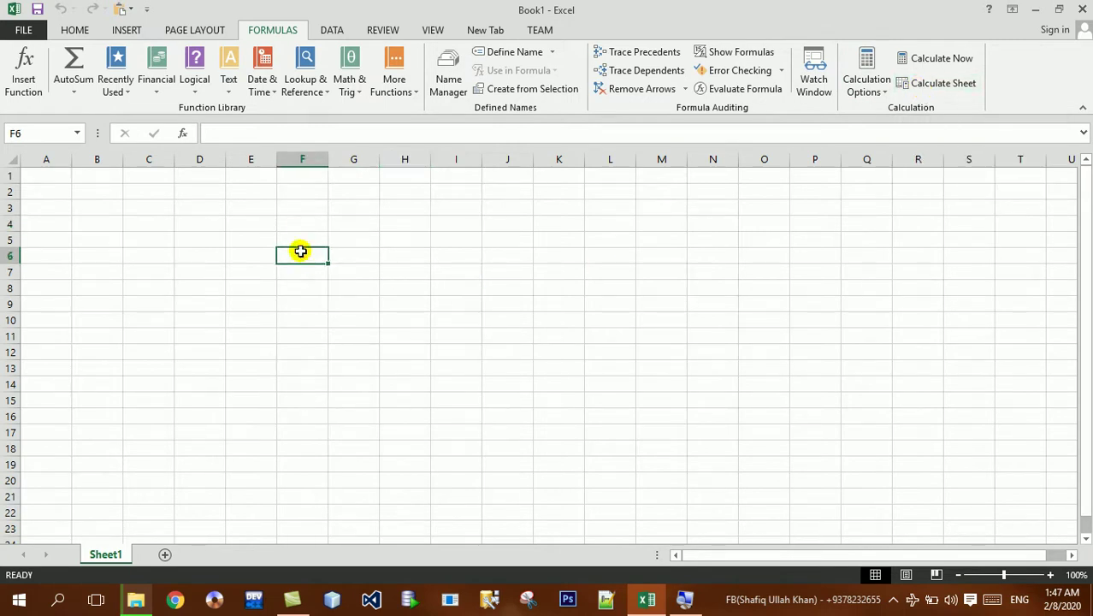
pyautogui.write('CustomerID')
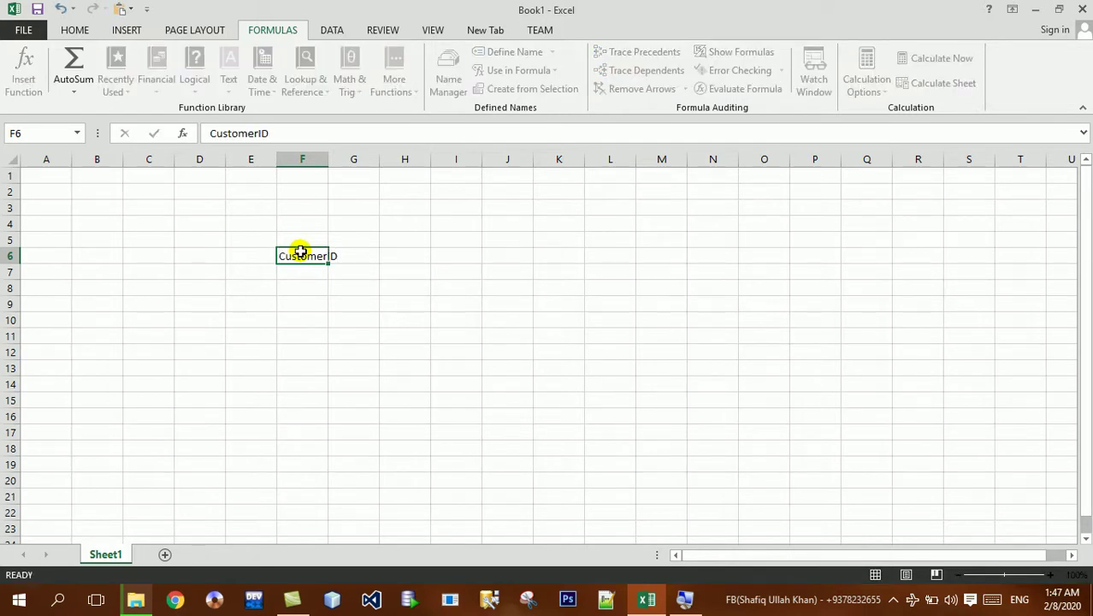
pyautogui.press('Tab')
pyautogui.write('Customer')
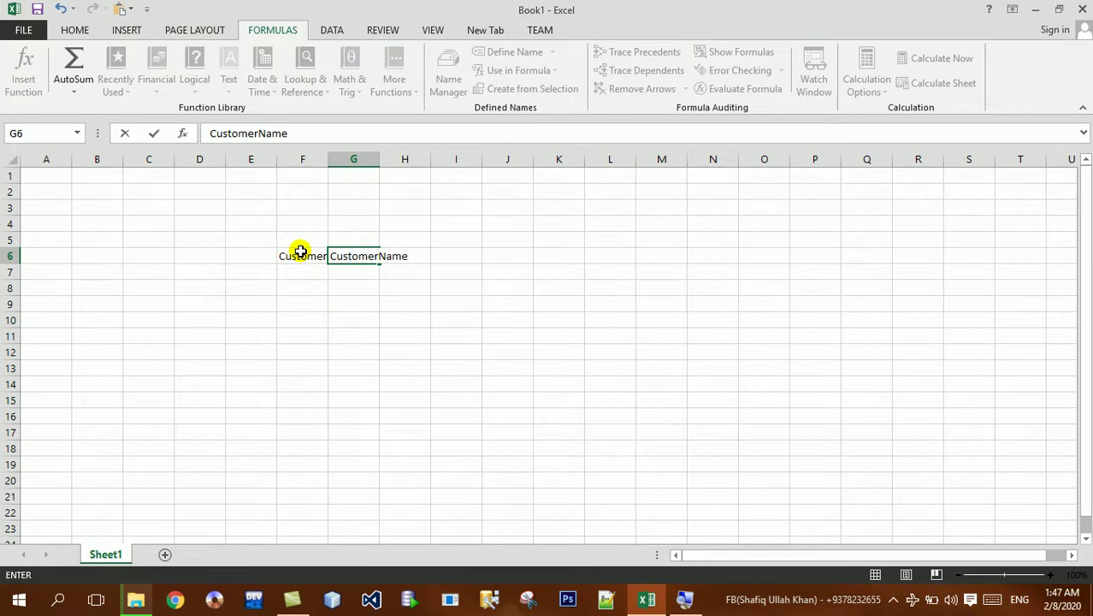
pyautogui.press('Tab')
pyautogui.write('Address')
pyautogui.press('Tab')
pyautogui.write('S')
pyautogui.press('BackSpace')
pyautogui.write('s')
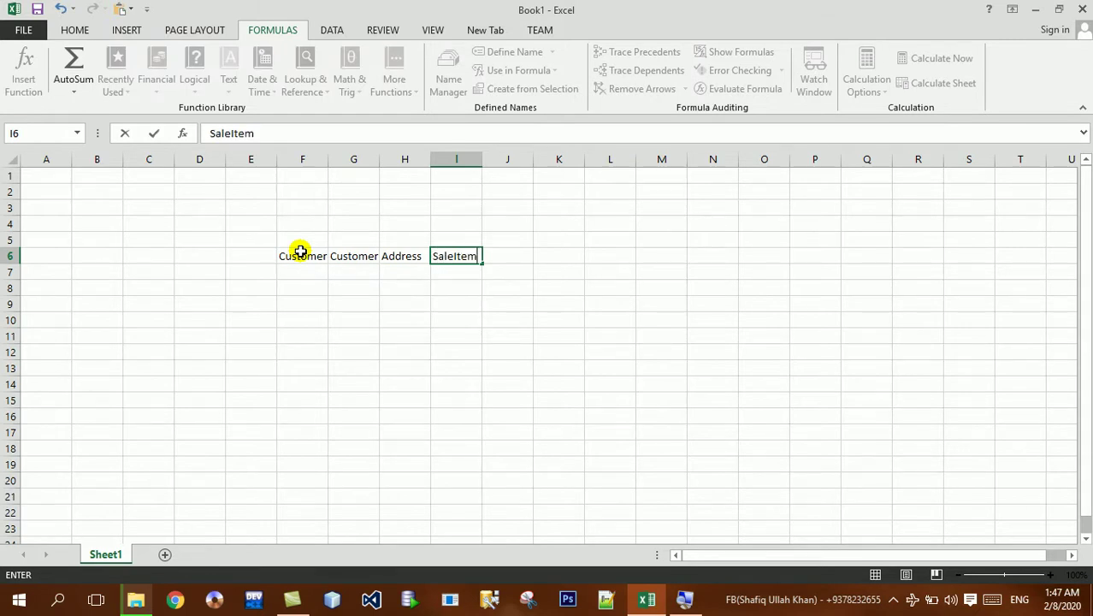
pyautogui.press('Tab')
# - Enter SalePrice, Quantity, SaleReturn and SaleDate in J6:N6, then TotalPrice in M6
pyautogui.write('S')
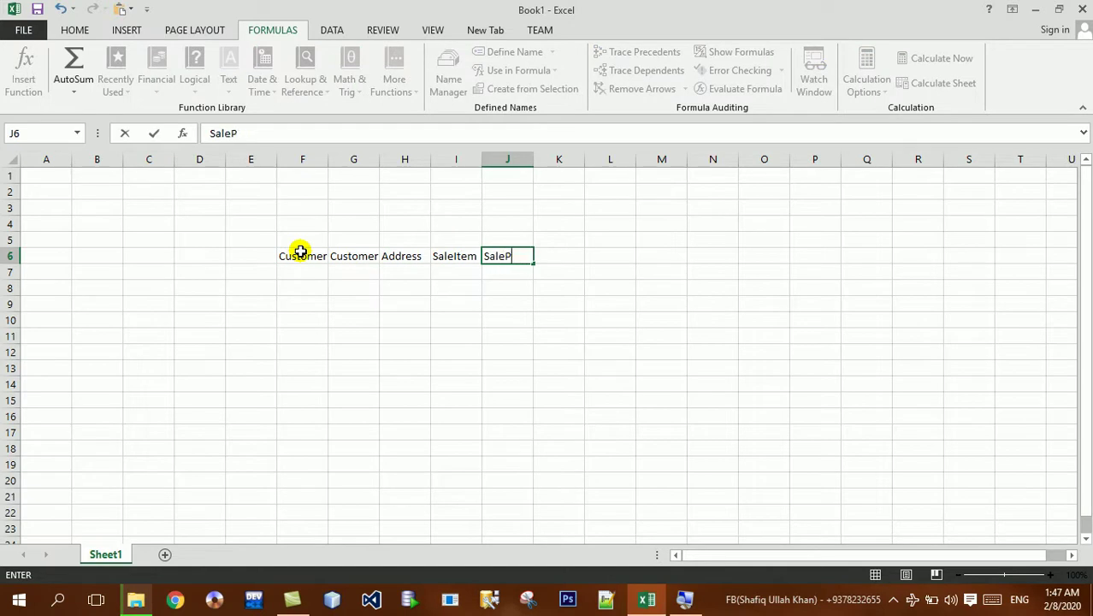
pyautogui.press('Tab')
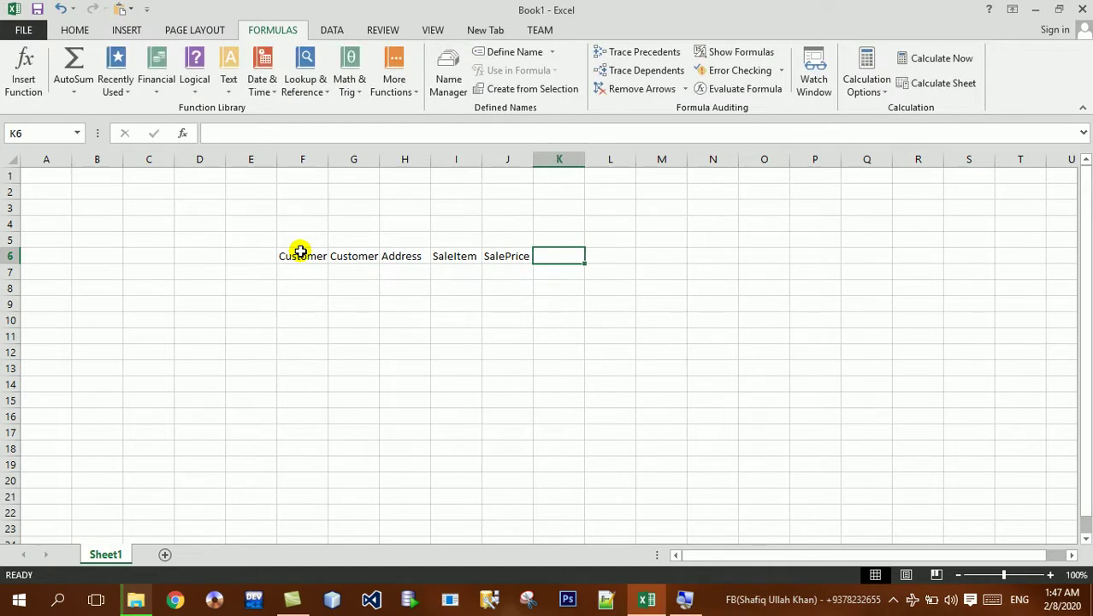
pyautogui.write('Quantity')
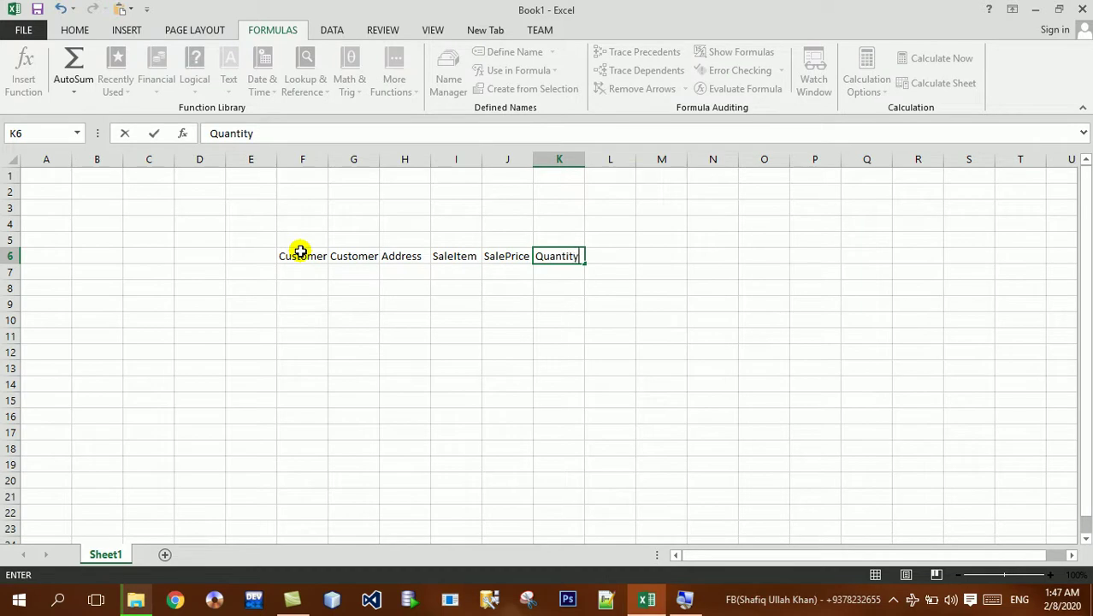
pyautogui.press('Tab')
pyautogui.write('R')
pyautogui.press('Escape')
pyautogui.write('S')
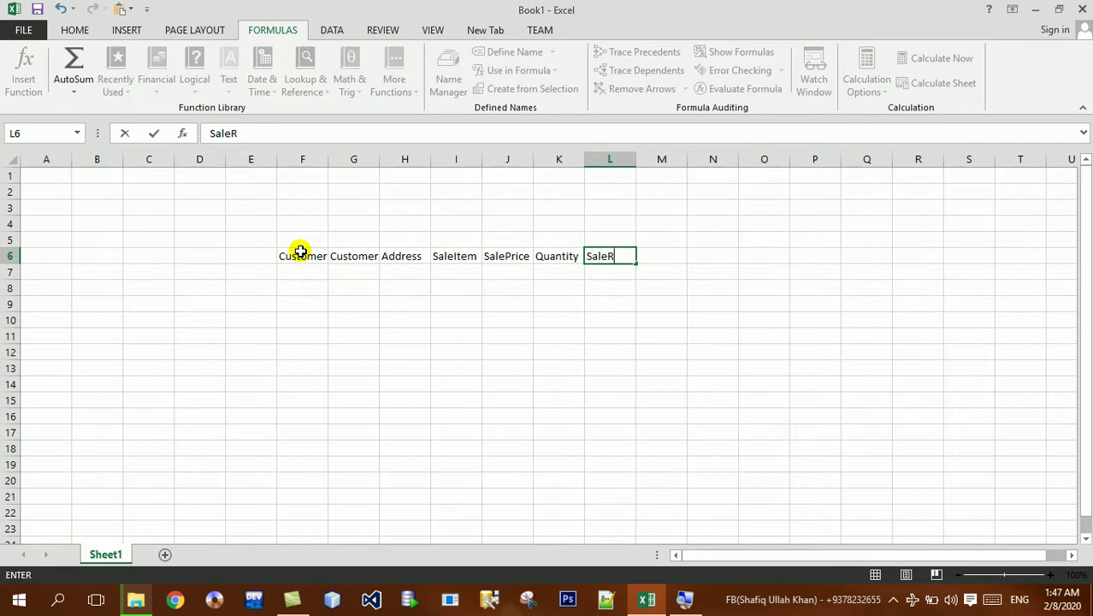
pyautogui.write('n')
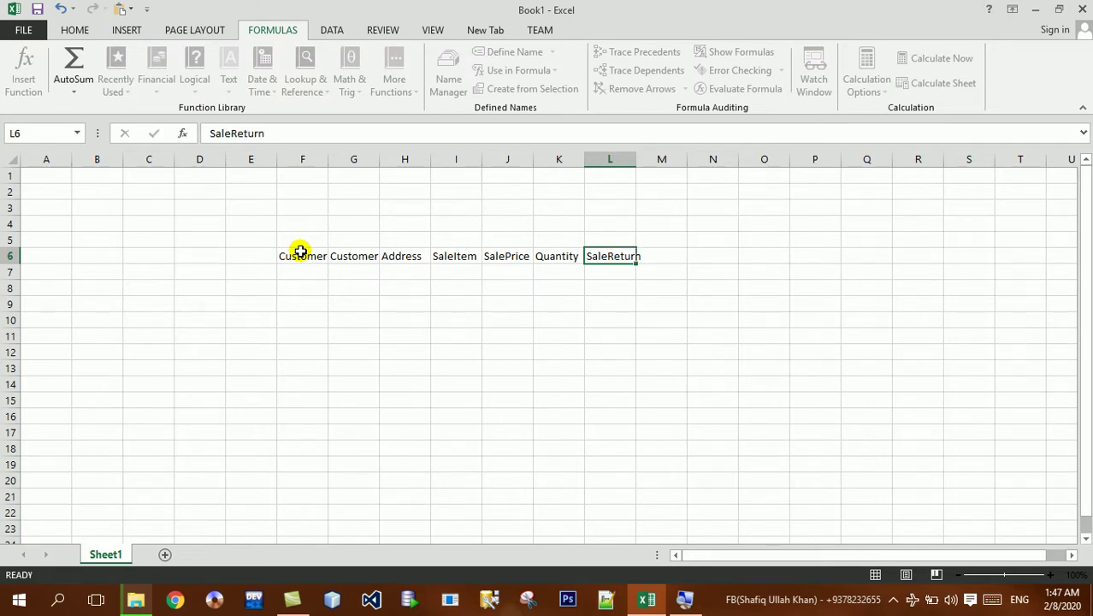
pyautogui.press('Tab')
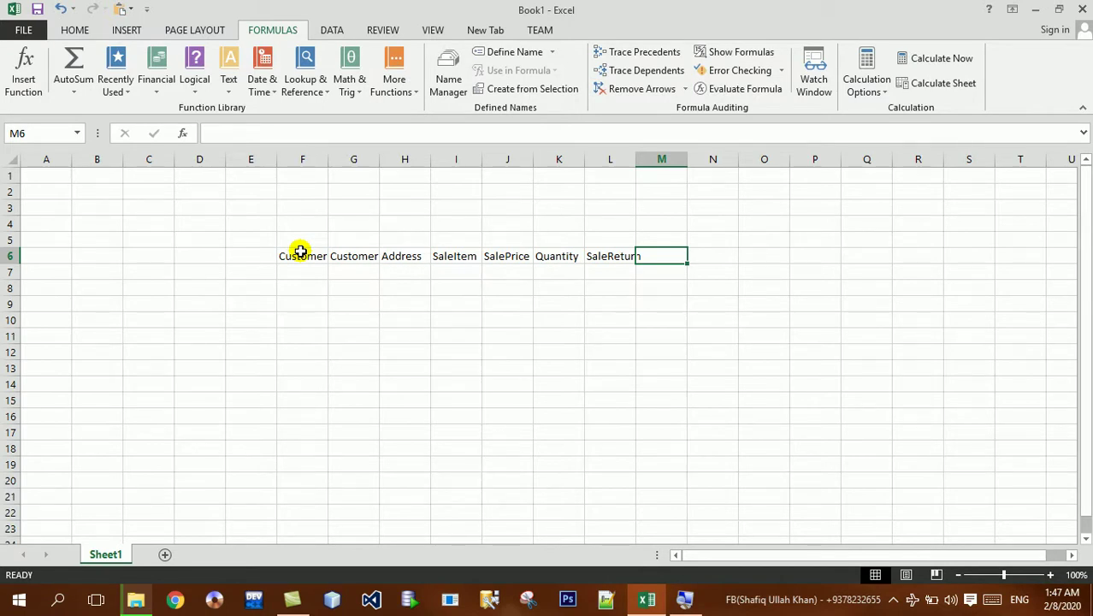
pyautogui.press('Tab')
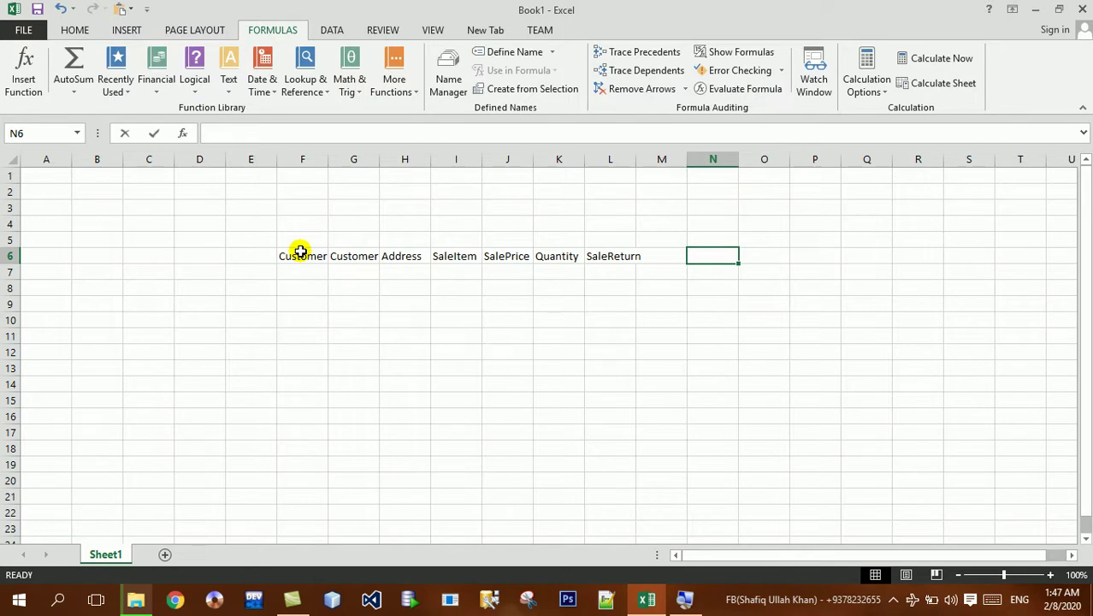
pyautogui.write('SaleDate')
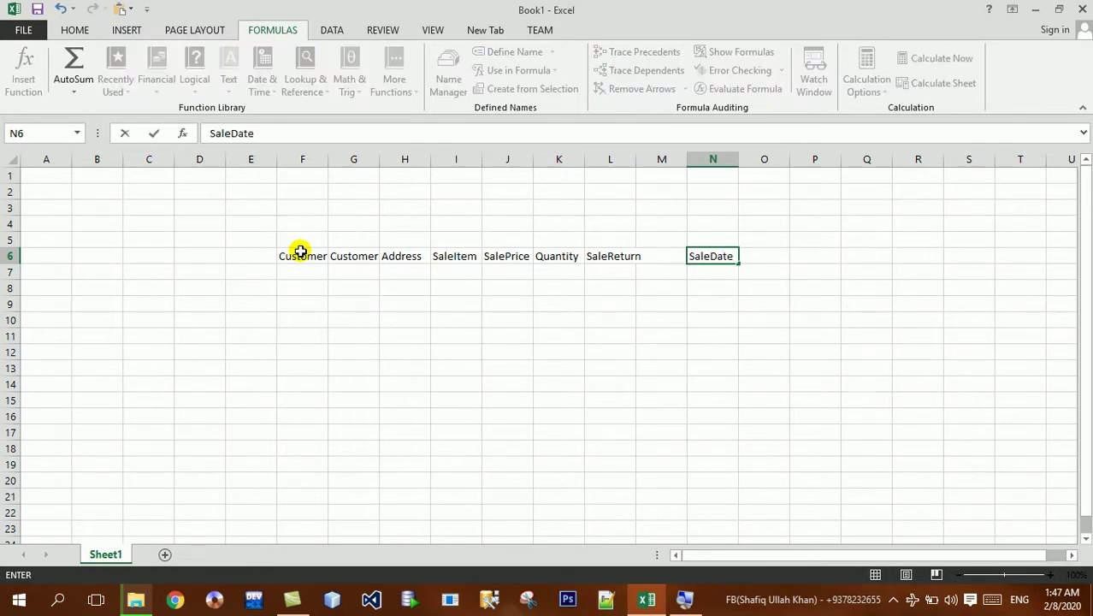
pyautogui.press('Tab')
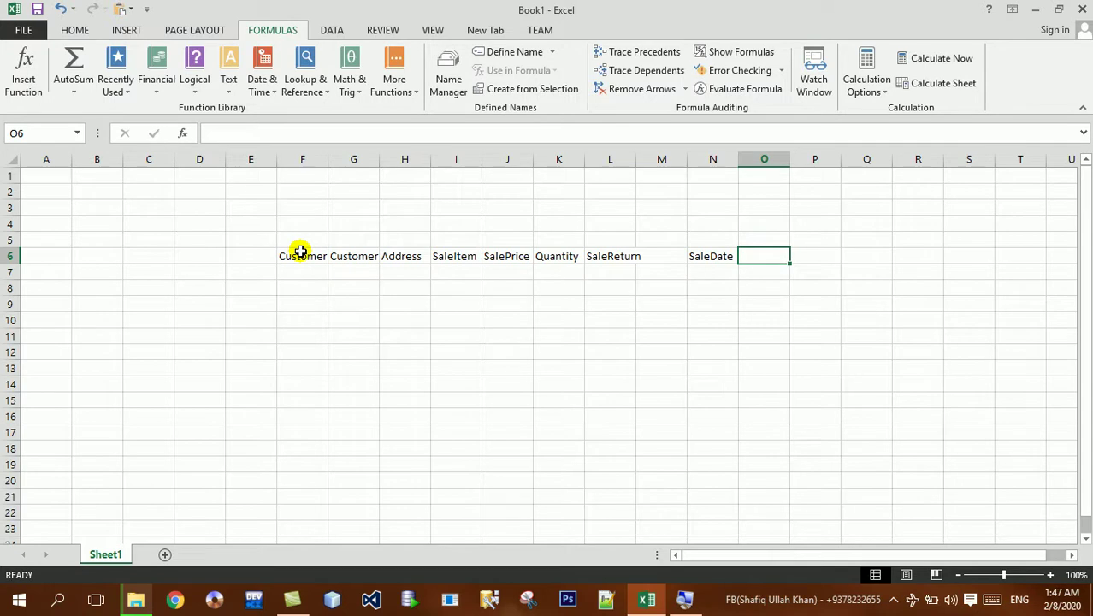
pyautogui.press('Left')
pyautogui.press('Left')
pyautogui.press('Left')
pyautogui.press('Right')
pyautogui.write('TotalPri')
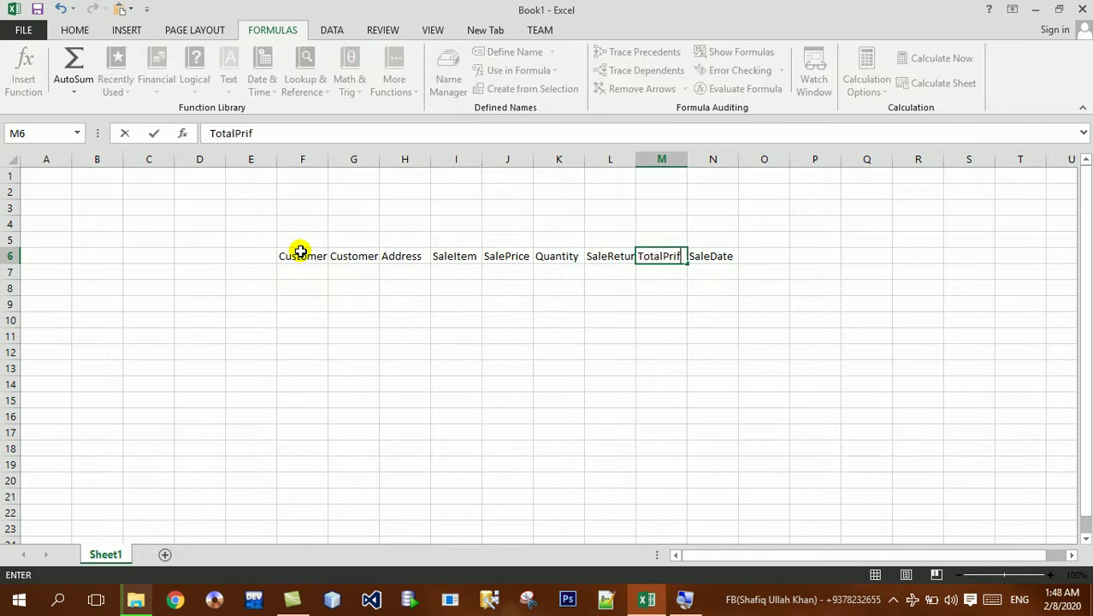
pyautogui.write('ce')
pyautogui.press('Tab')
pyautogui.press('Down')
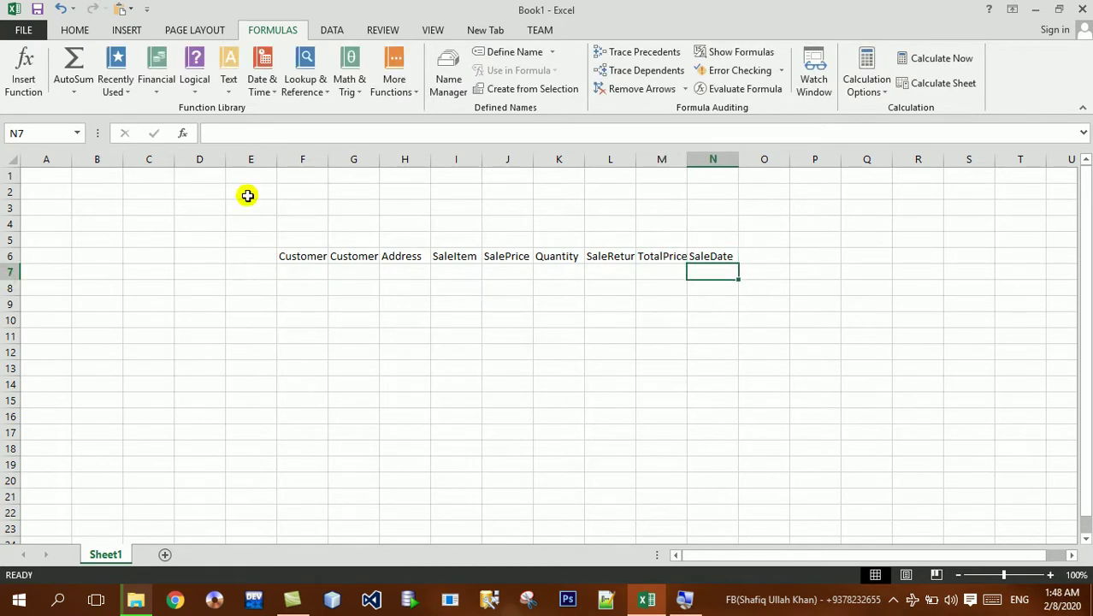
# - Give F6:N17 centred text, all borders and bold formatting
pyautogui.moveTo(285, 255); pyautogui.dragTo(702, 433)
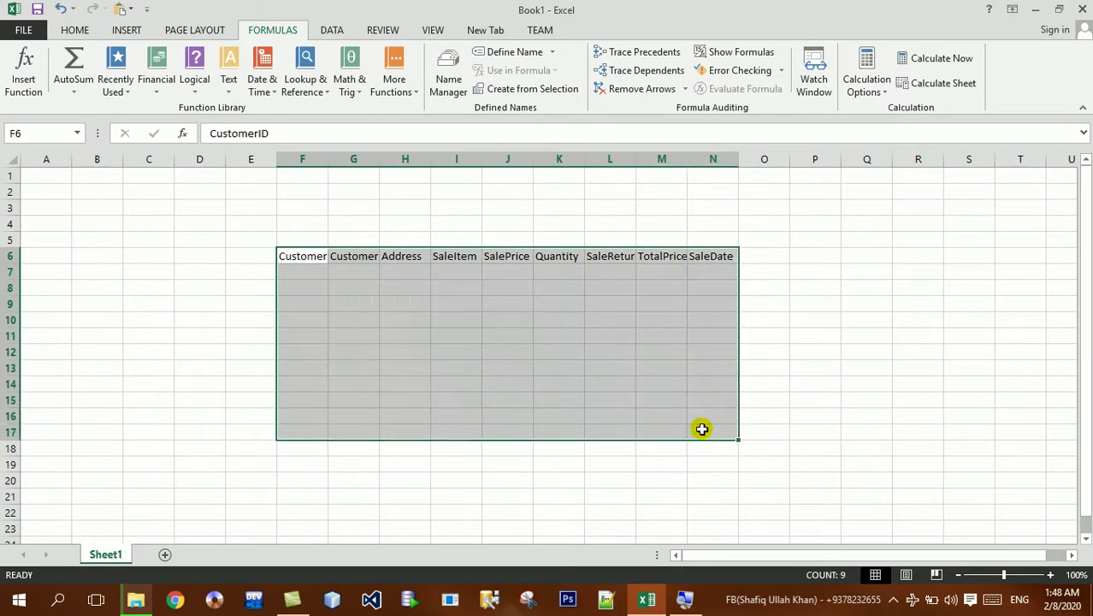
pyautogui.click(74, 32)
pyautogui.click(323, 83)
pyautogui.click(221, 83)
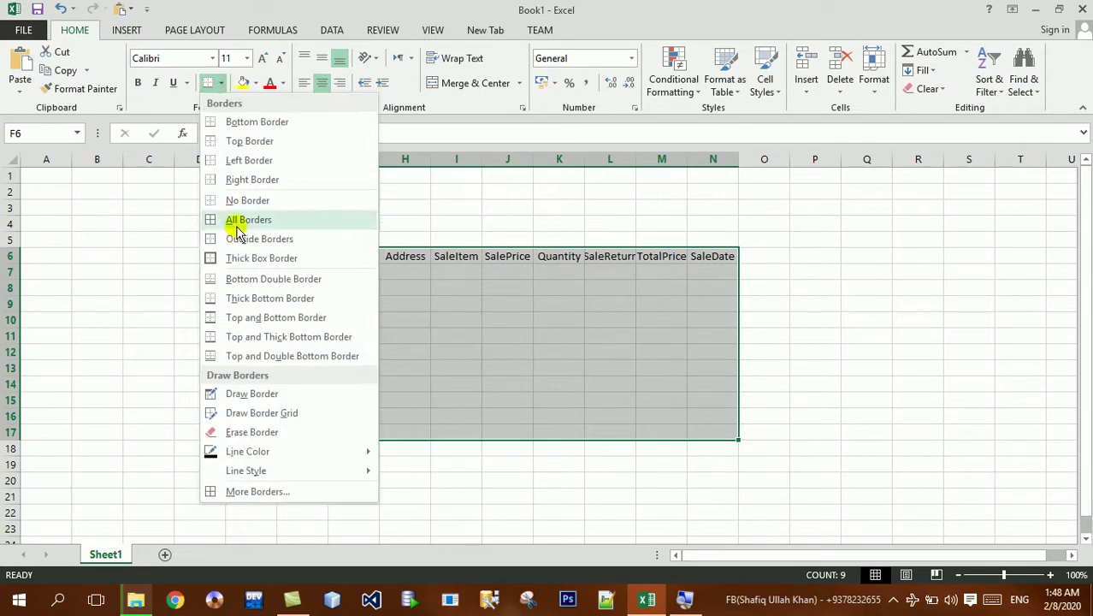
pyautogui.click(236, 221)
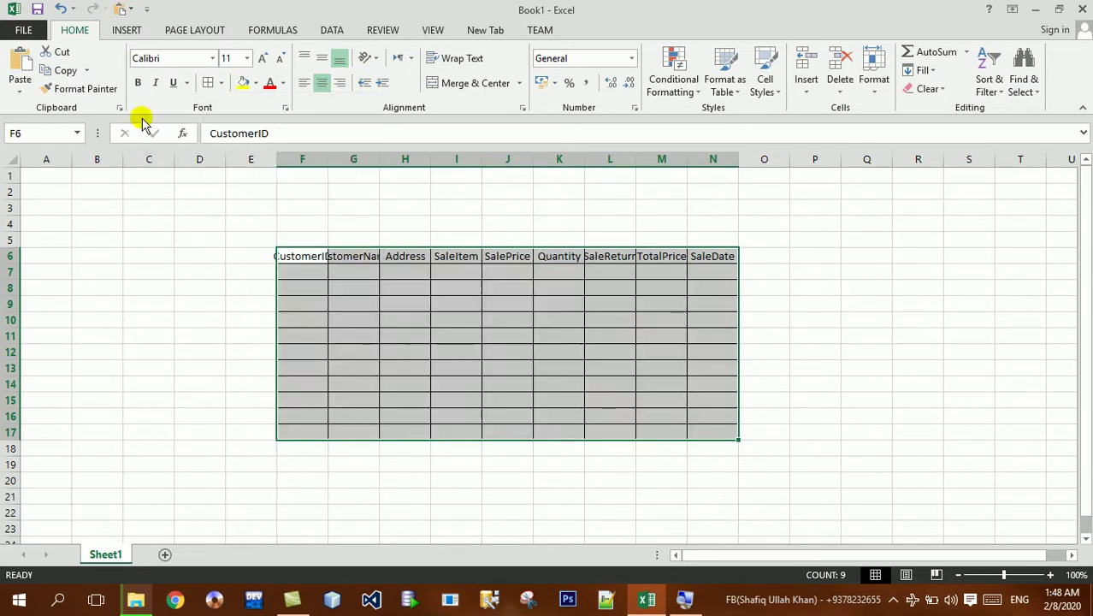
pyautogui.click(138, 83)
# - Autofit columns F through N to fit their header text
pyautogui.moveTo(311, 158)
pyautogui.mouseDown()
pyautogui.moveTo(697, 194)
pyautogui.moveTo(730, 215)
pyautogui.mouseUp()
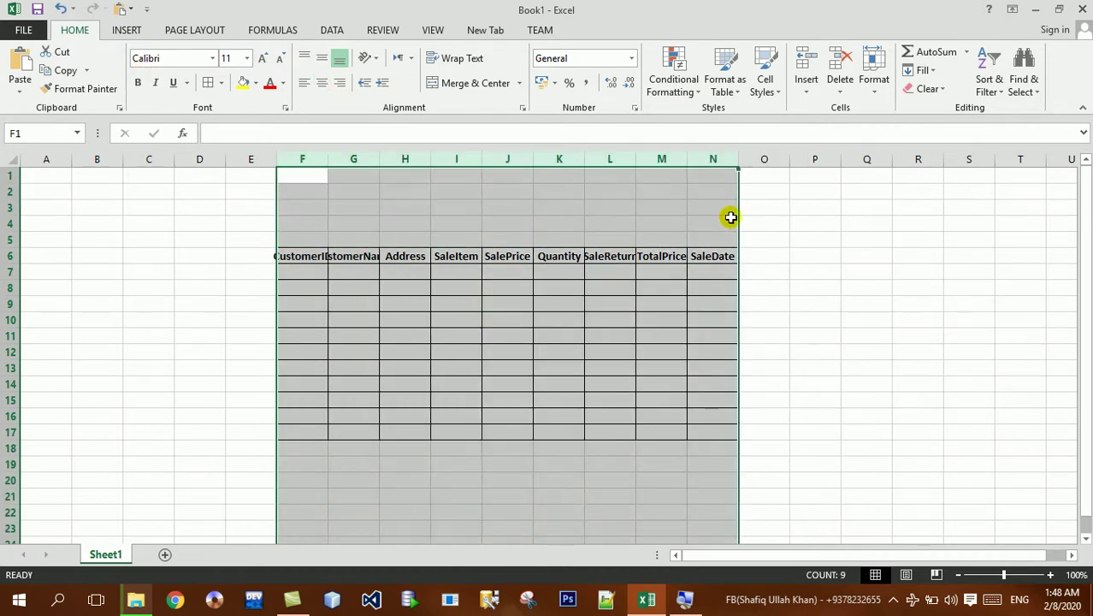
pyautogui.doubleClick(739, 159)
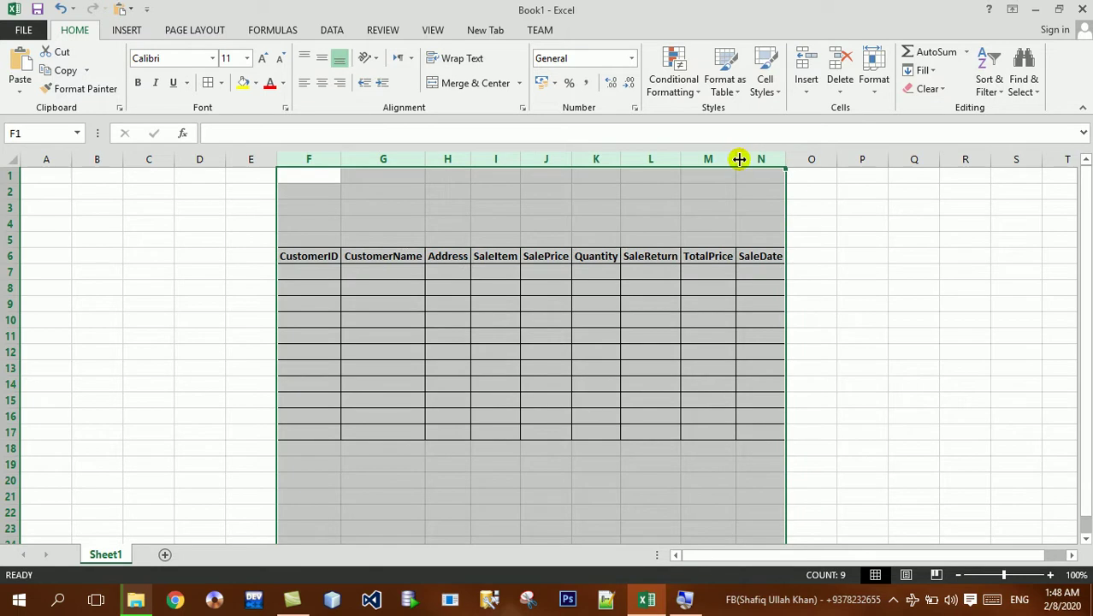
pyautogui.click(572, 301)
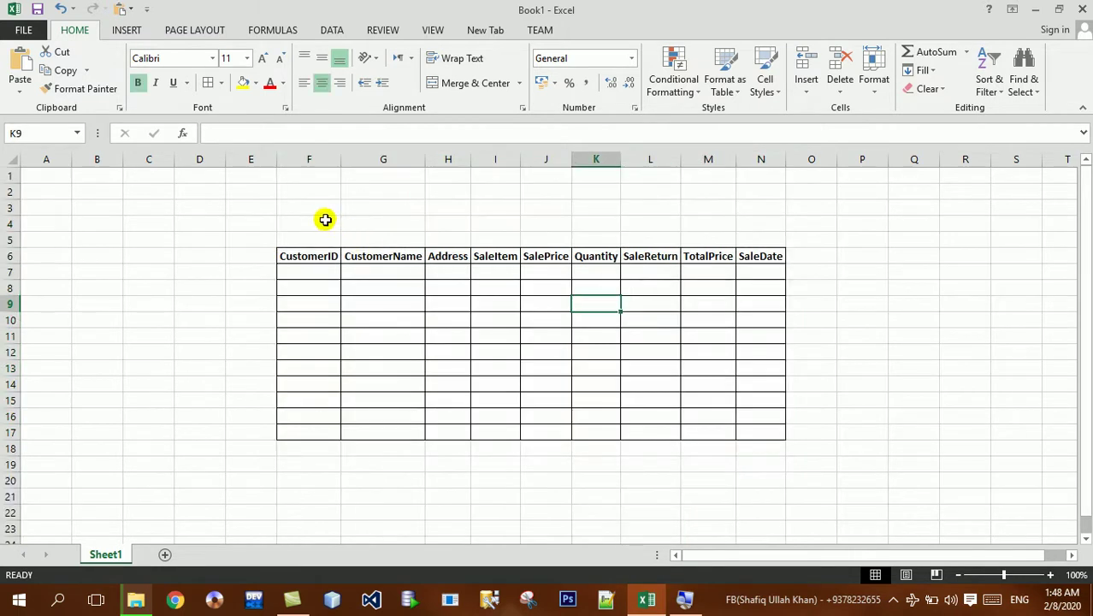
pyautogui.moveTo(325, 220); pyautogui.dragTo(771, 243)
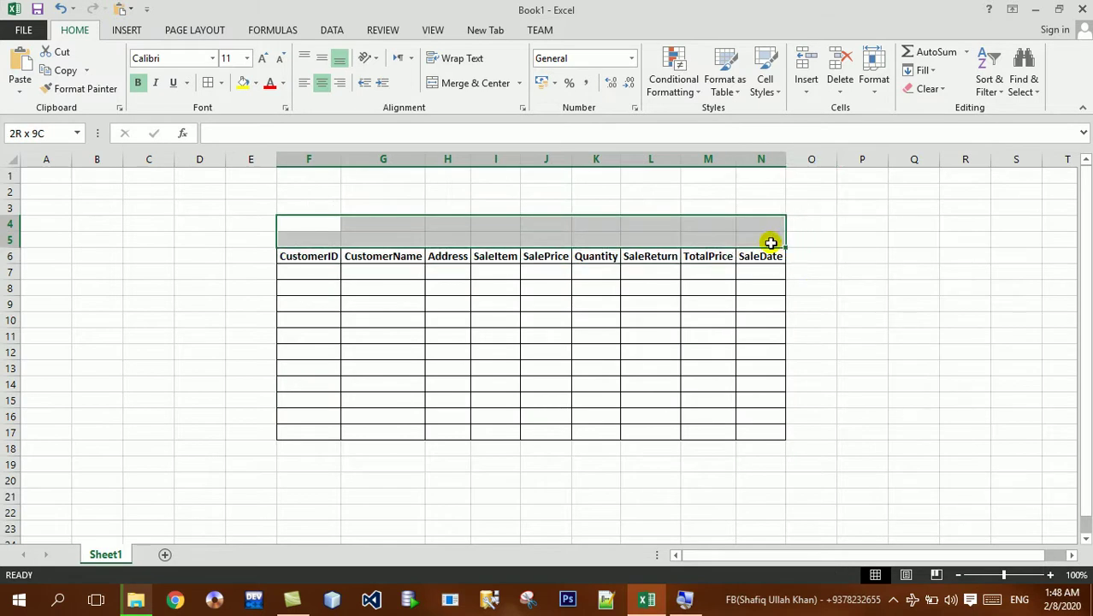
# - Merge F4:N5 and enter the title 'Customer Sale Management'
pyautogui.click(467, 83)
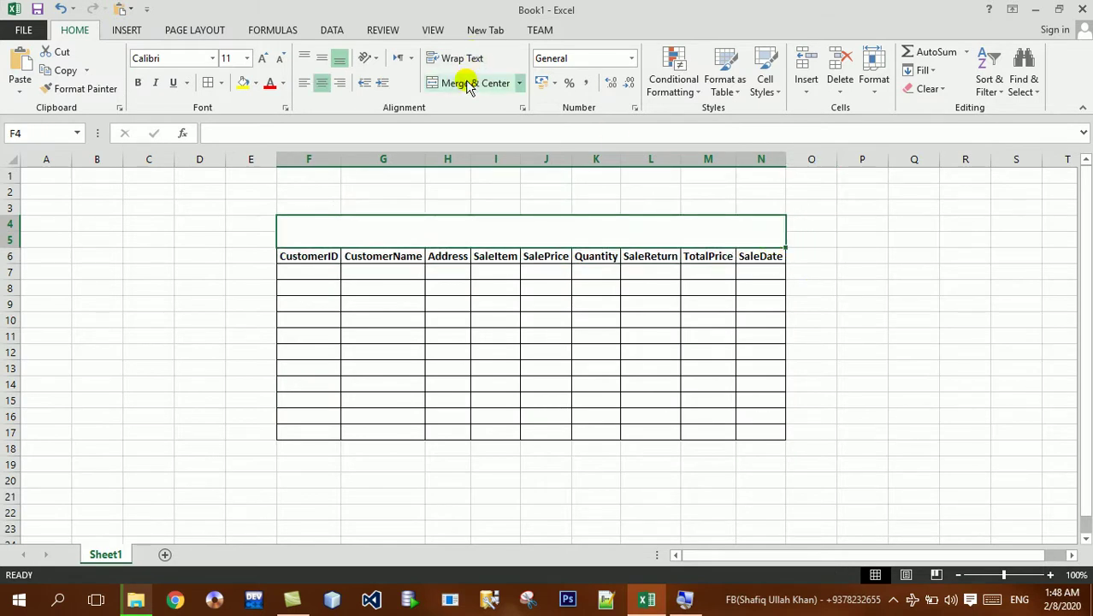
pyautogui.write('Customer Sale Management')
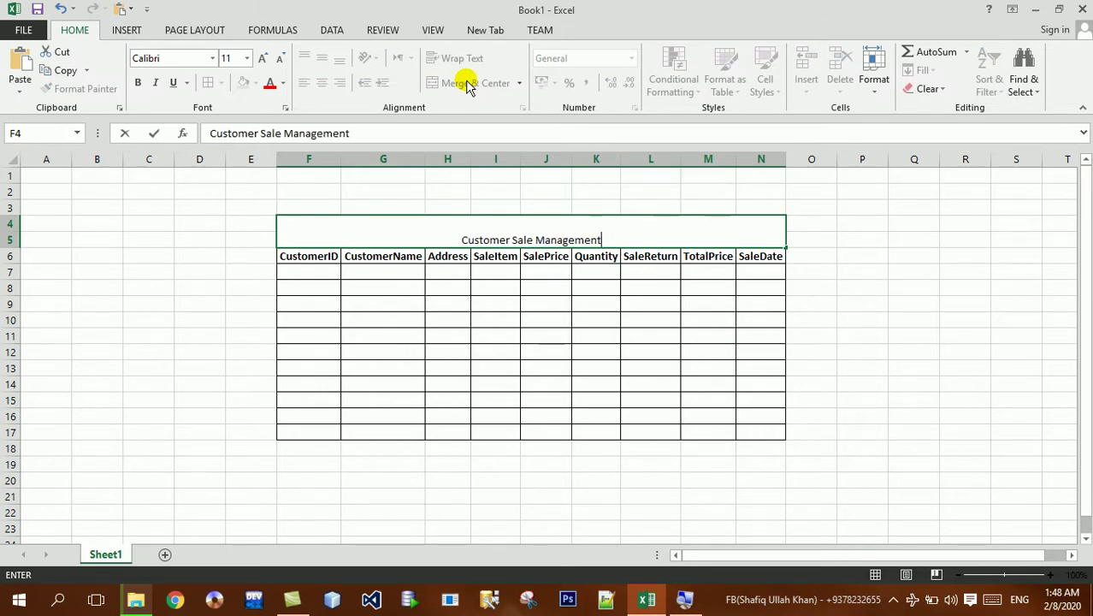
pyautogui.press('Return')
pyautogui.press('Up')
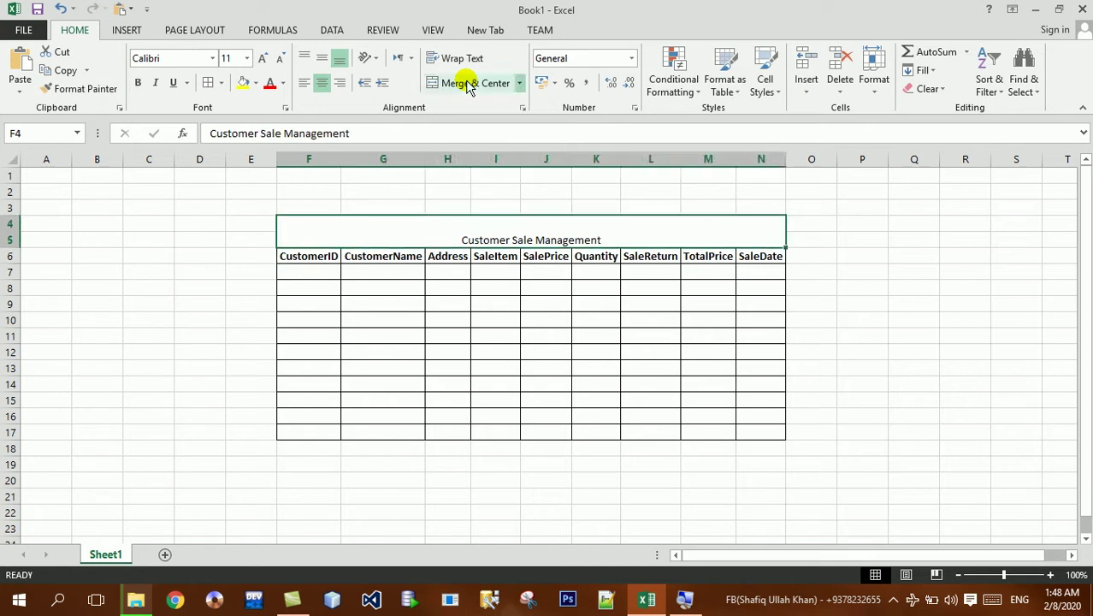
# - Make the title 18 pt bold and vertically centred, with a thick box border
pyautogui.click(321, 59)
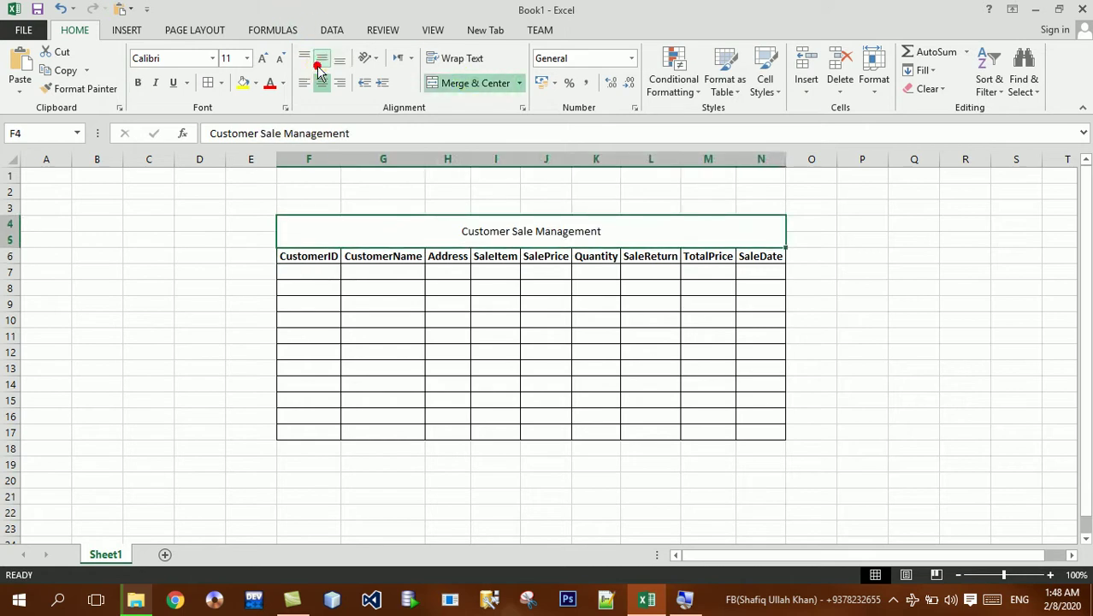
pyautogui.click(263, 60)
pyautogui.click(264, 60)
pyautogui.click(264, 60)
pyautogui.click(263, 60)
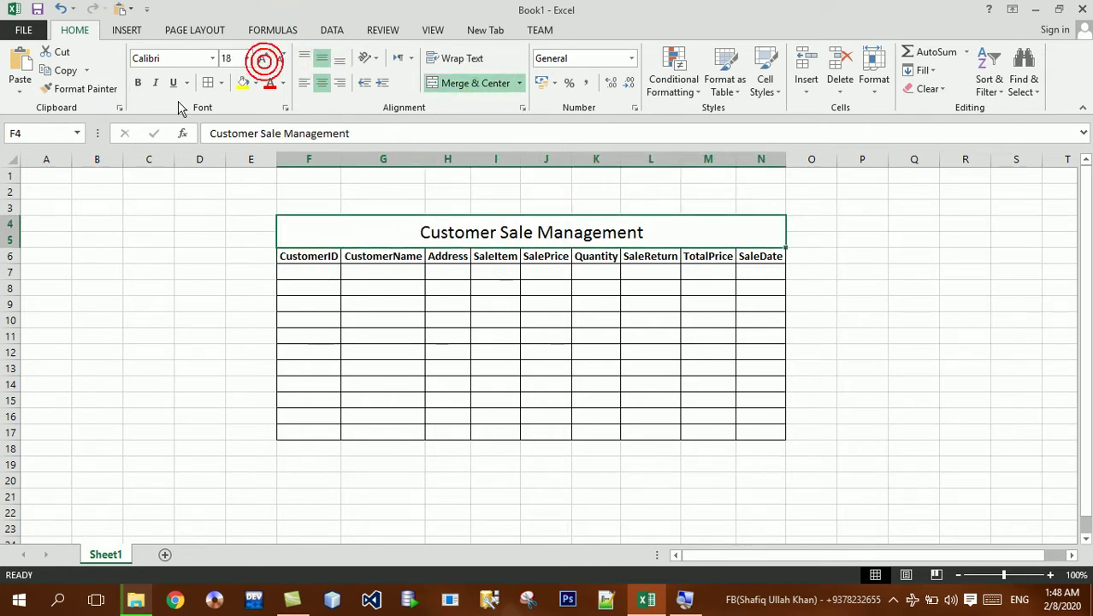
pyautogui.click(136, 83)
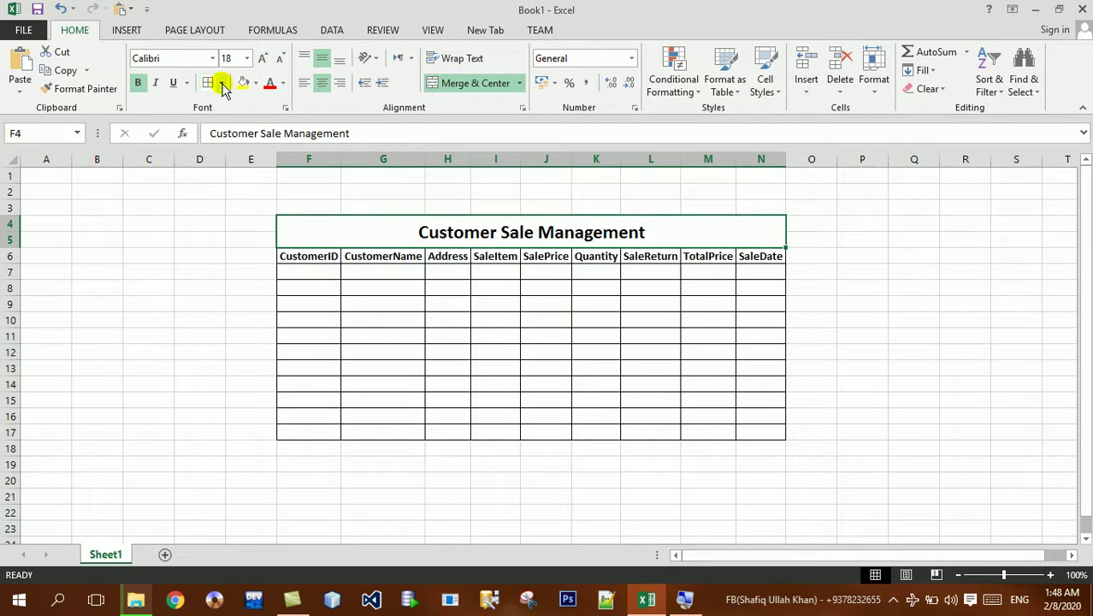
pyautogui.click(220, 83)
pyautogui.click(246, 258)
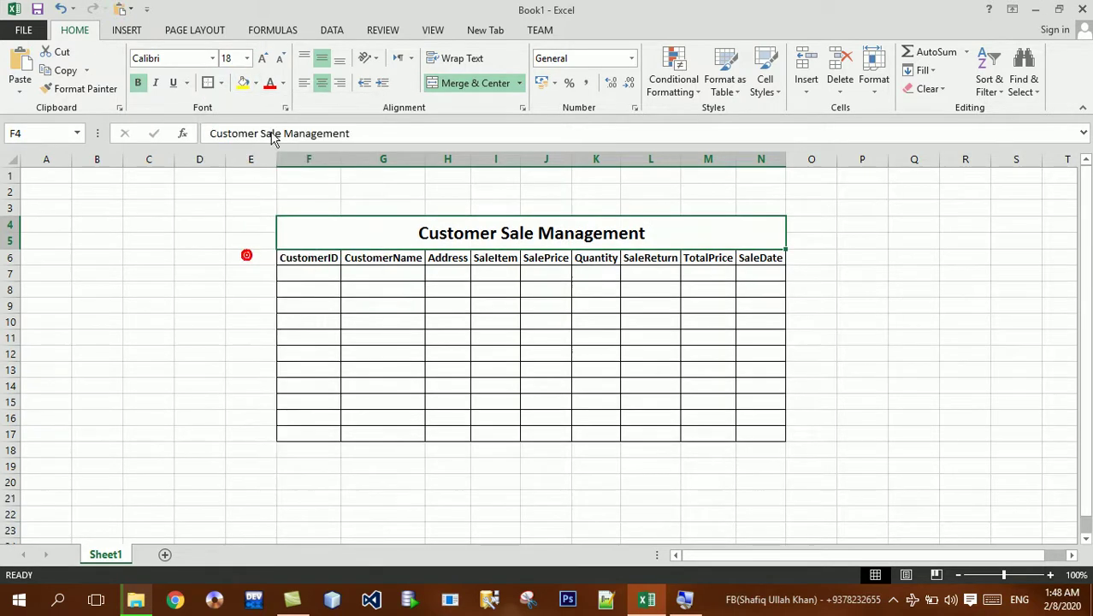
pyautogui.click(256, 82)
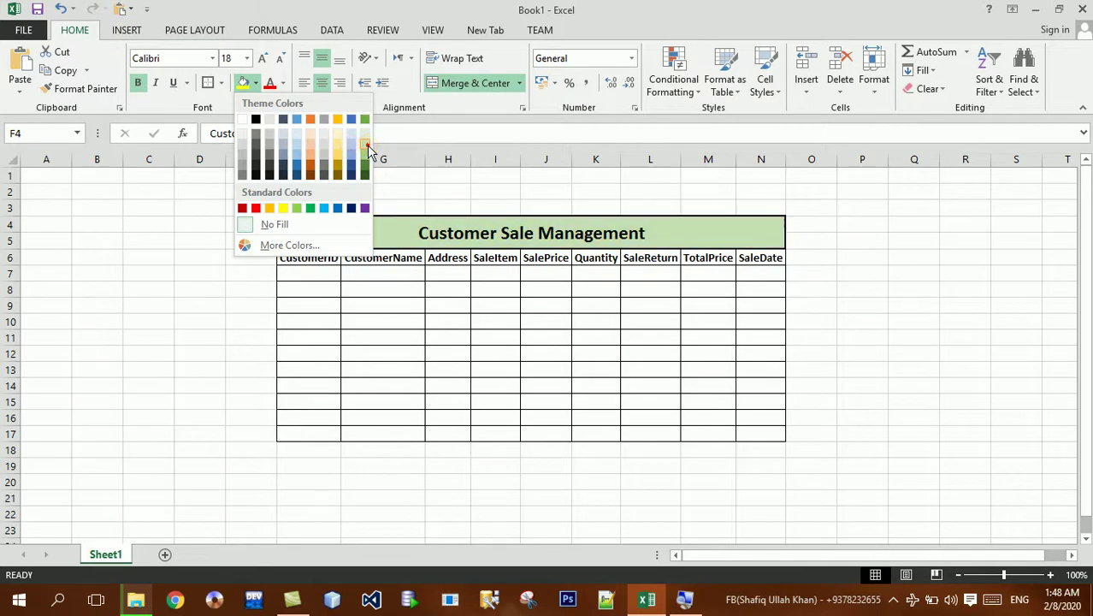
# - Fill the title band light green and colour the F6:N6 headings red
pyautogui.click(367, 145)
pyautogui.moveTo(323, 262); pyautogui.dragTo(767, 262)
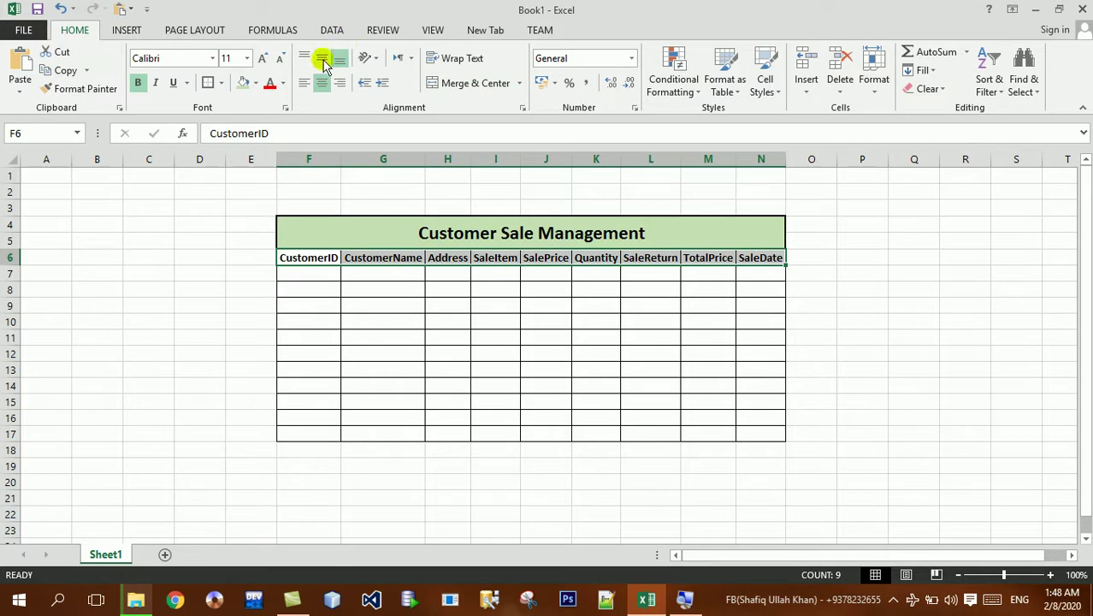
pyautogui.click(268, 83)
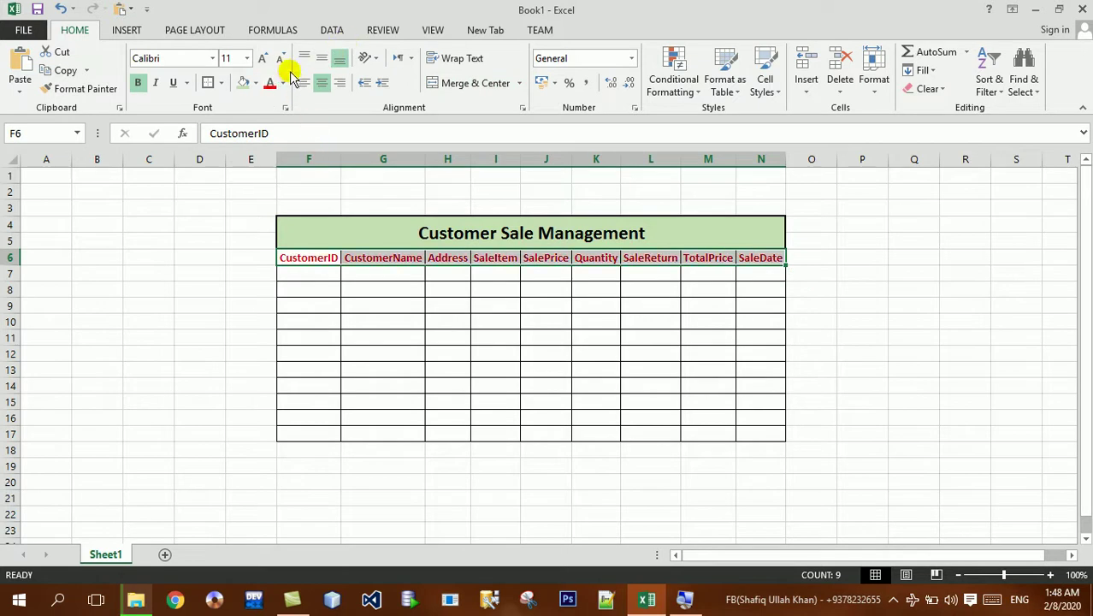
pyautogui.click(283, 83)
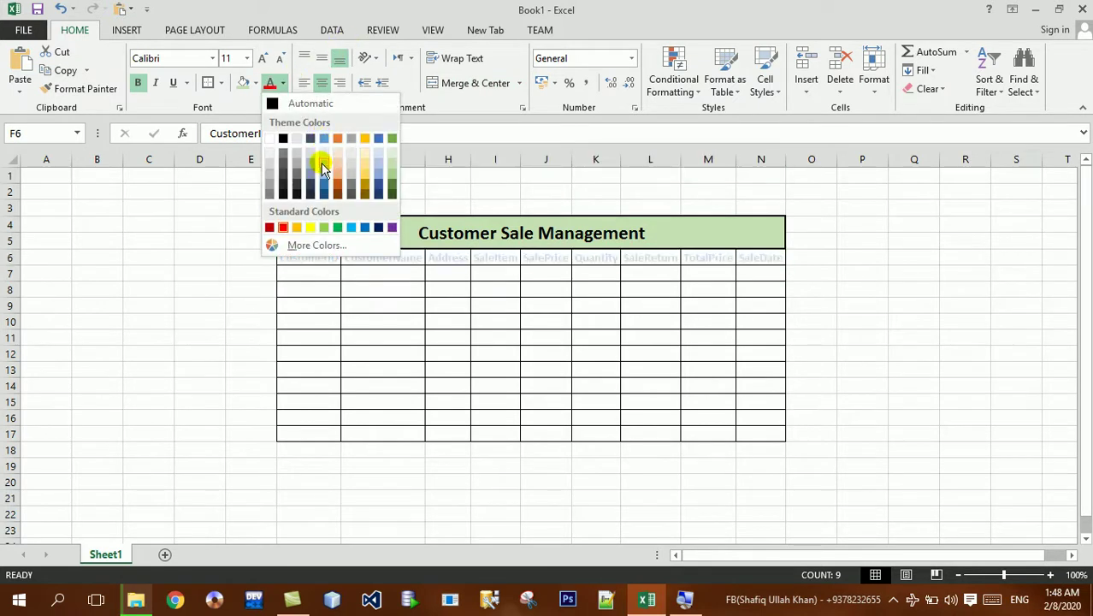
pyautogui.click(253, 83)
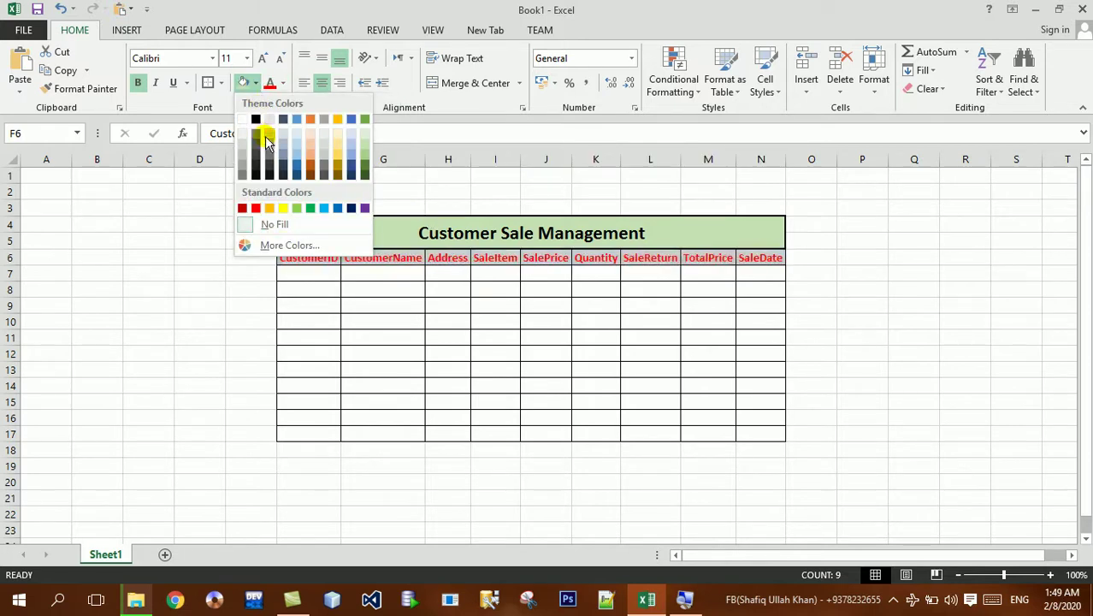
pyautogui.click(312, 133)
pyautogui.click(473, 308)
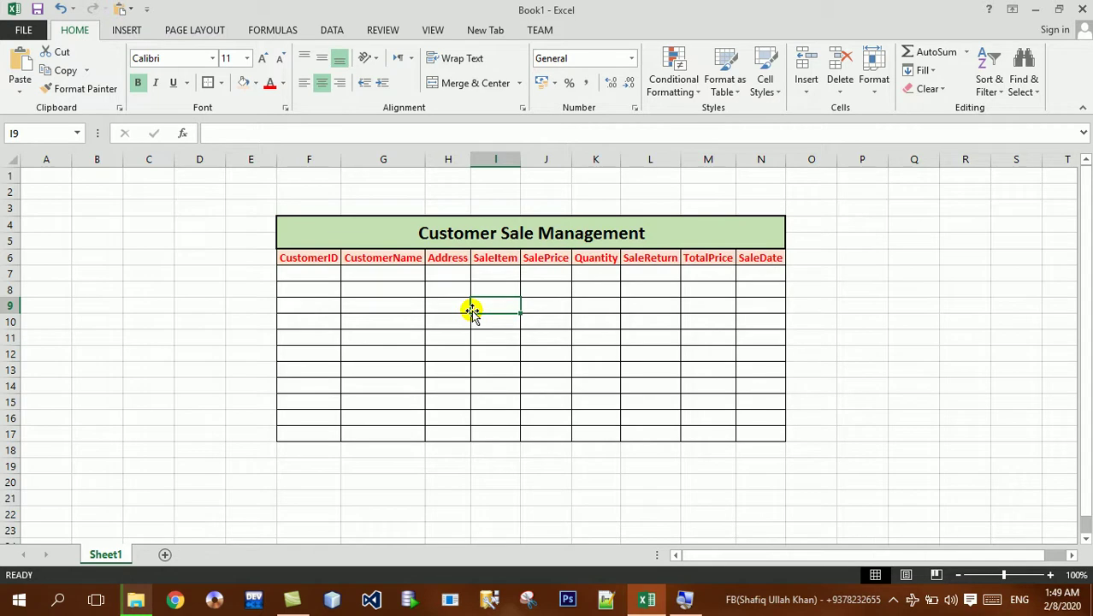
# - Enter AV1 and AV2 in F7:F8 and extend the IDs to AV11 in F17
pyautogui.doubleClick(326, 272)
pyautogui.write('AV1')
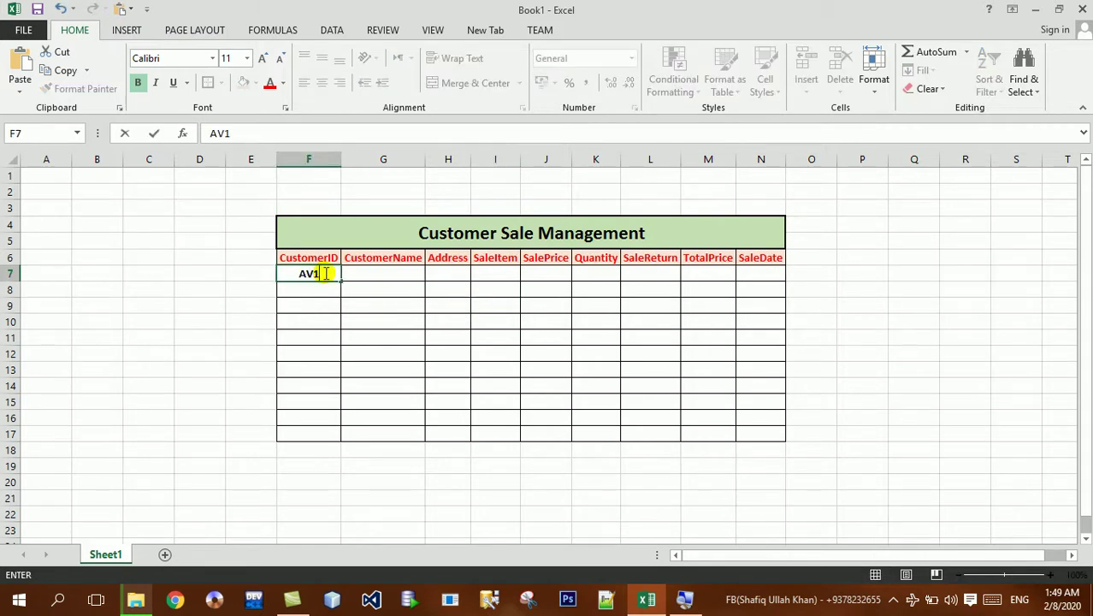
pyautogui.press('Return')
pyautogui.write('AV1')
pyautogui.press('BackSpace')
pyautogui.write('2')
pyautogui.press('Return')
pyautogui.moveTo(325, 275)
pyautogui.mouseDown()
pyautogui.moveTo(343, 356)
pyautogui.moveTo(341, 436)
pyautogui.mouseUp()
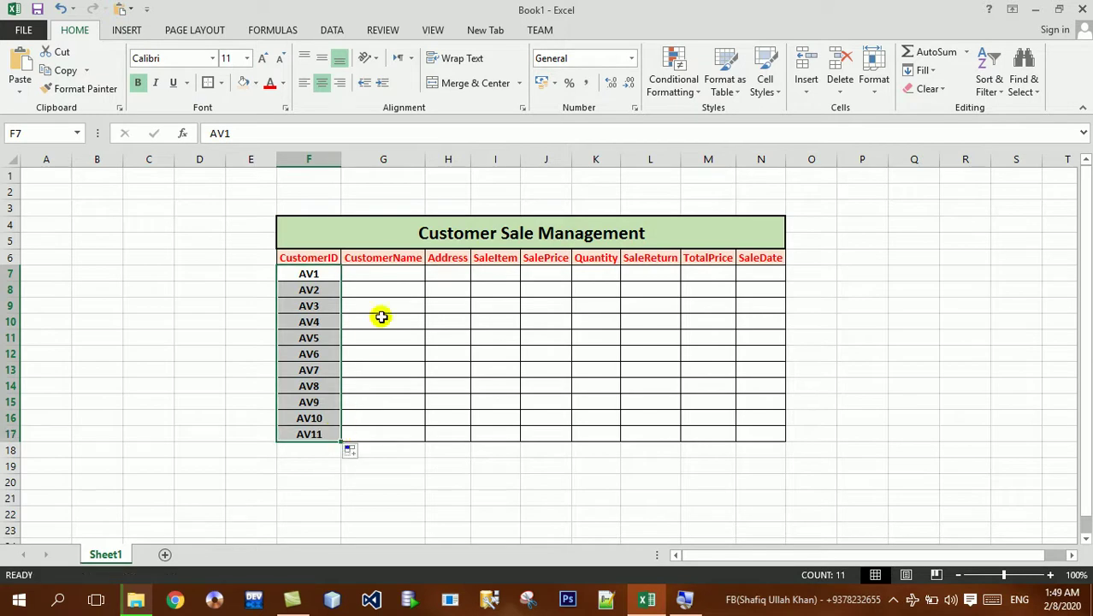
# - Type a customer name in G7 and fill the CustomerName column down to row 17
pyautogui.click(374, 272)
pyautogui.write('Ahmad')
pyautogui.click(348, 273)
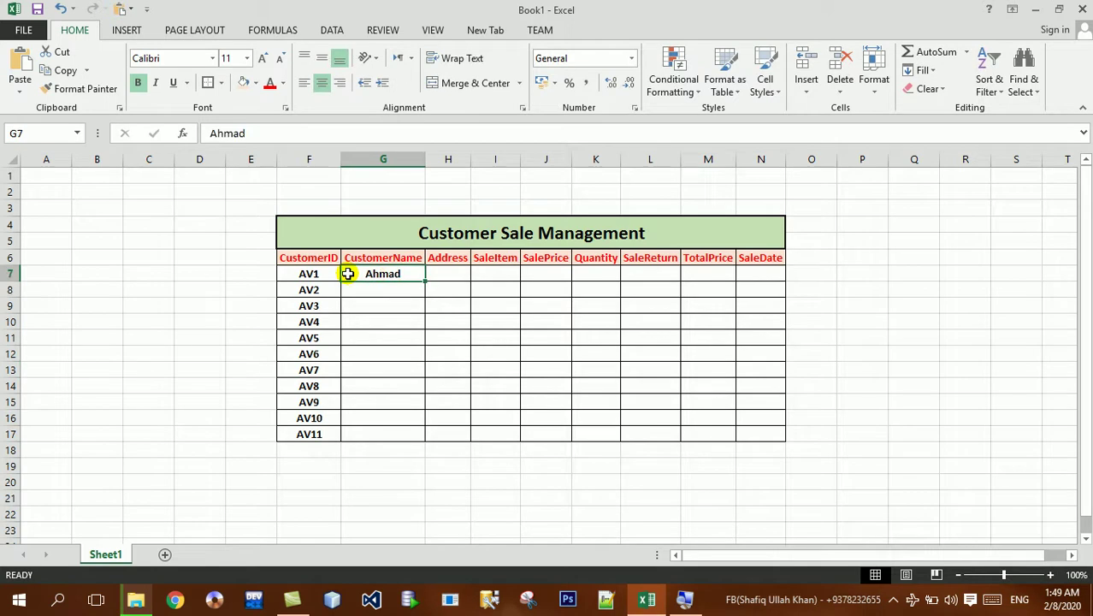
pyautogui.moveTo(425, 280); pyautogui.dragTo(426, 280)
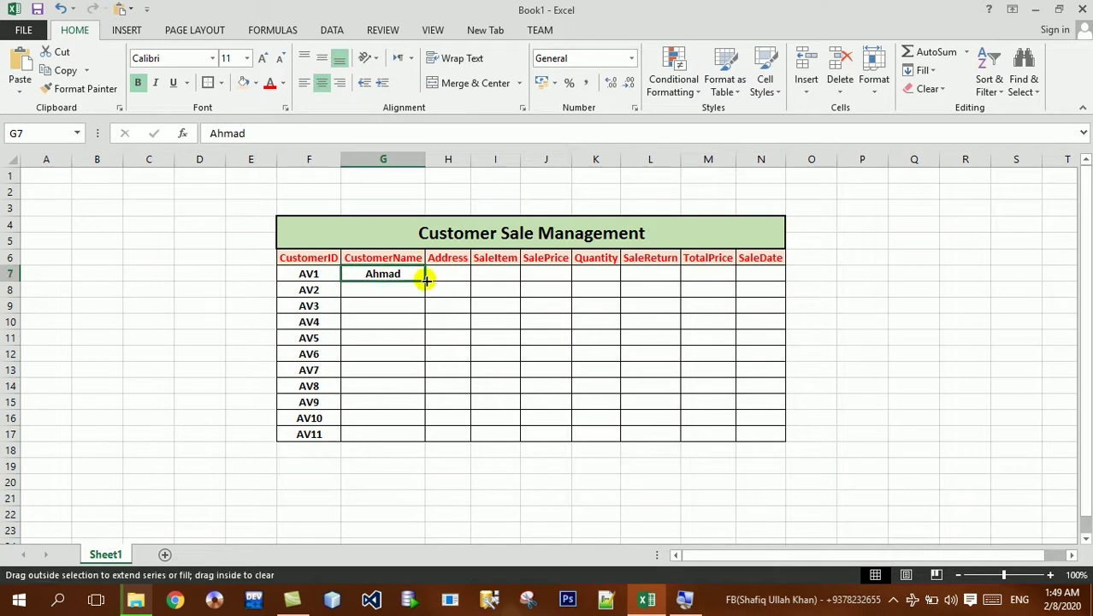
pyautogui.doubleClick(425, 280)
pyautogui.click(439, 274)
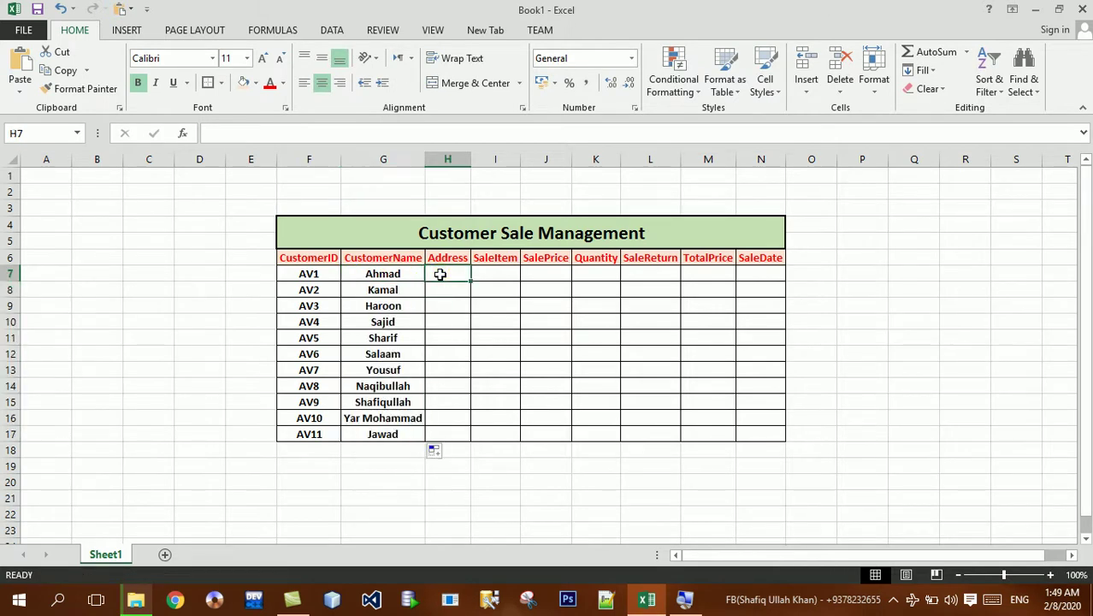
# - Enter Kabul, Laghman, Logar and Paktia in H7:H10
pyautogui.write('Kabul')
pyautogui.press('Return')
pyautogui.write('Laghman')
pyautogui.press('Return')
pyautogui.write('Loga')
pyautogui.press('Return')
pyautogui.press('Up')
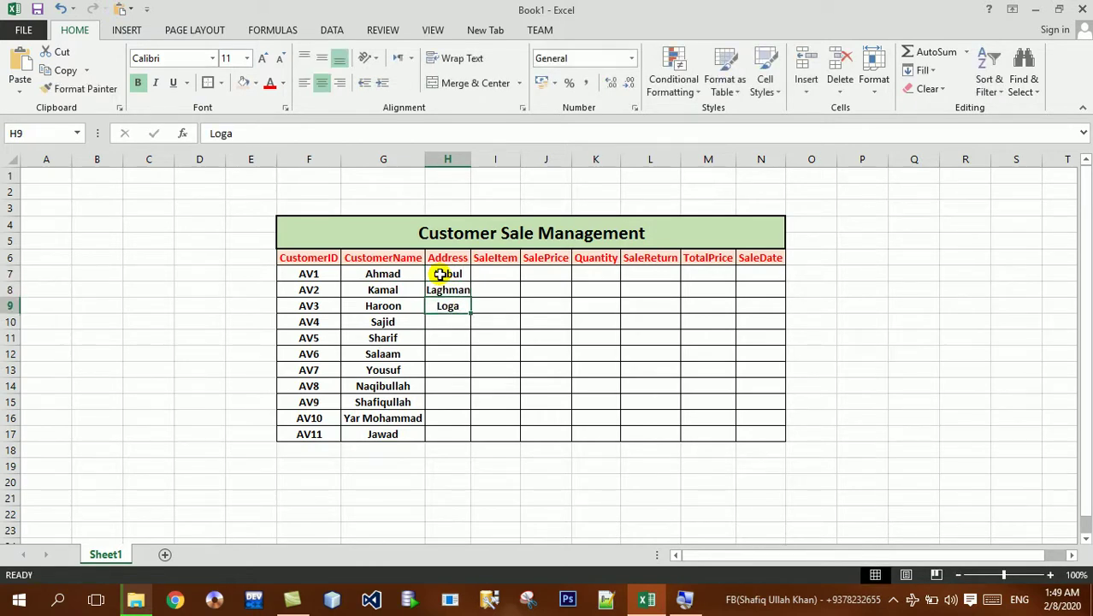
pyautogui.write('Logar')
pyautogui.press('Return')
pyautogui.write('Paktia')
pyautogui.press('Return')
# - Add Wardak and Kandhar in H11:H12 and fill the provinces down to H17
pyautogui.write('Warddak')
pyautogui.press('BackSpace')
pyautogui.press('BackSpace')
pyautogui.press('BackSpace')
pyautogui.write('ak')
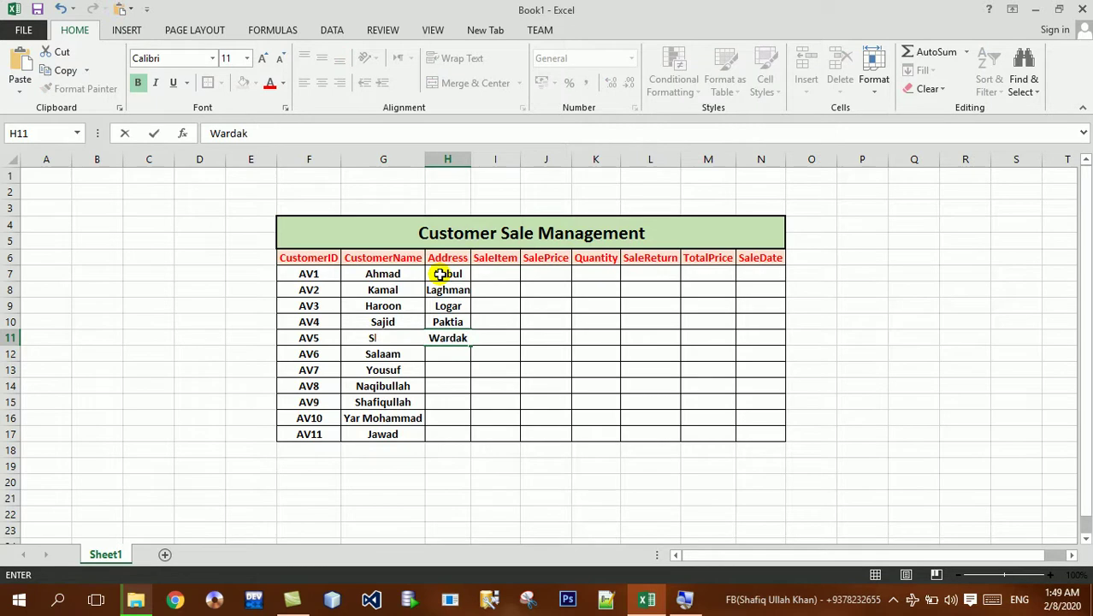
pyautogui.press('Return')
pyautogui.write('Q')
pyautogui.write('Kandh')
pyautogui.press('BackSpace')
pyautogui.write('har')
pyautogui.press('Return')
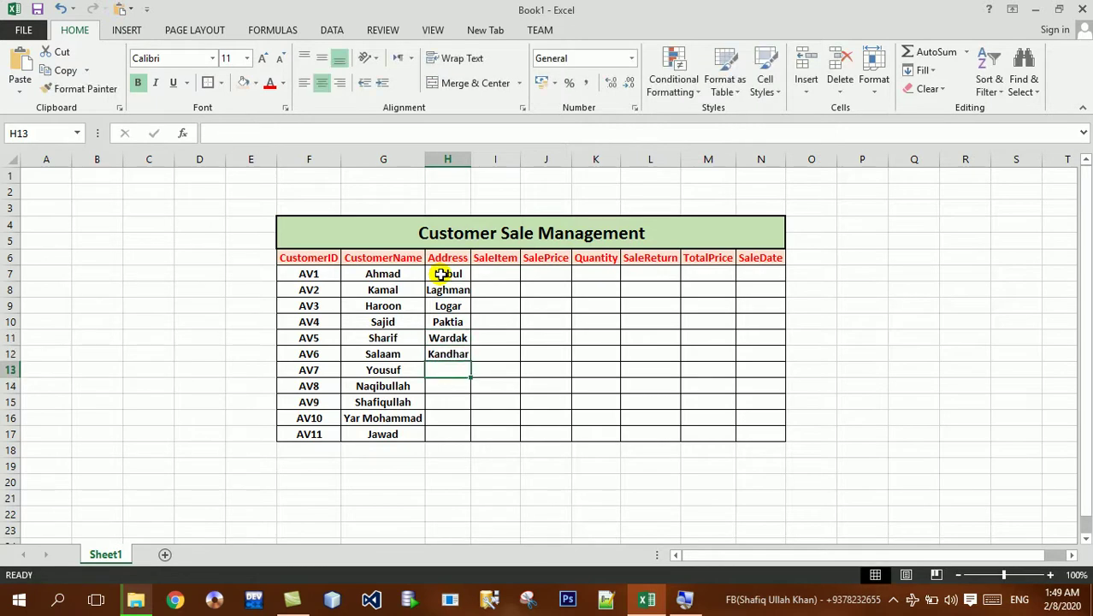
pyautogui.moveTo(440, 274); pyautogui.dragTo(472, 436)
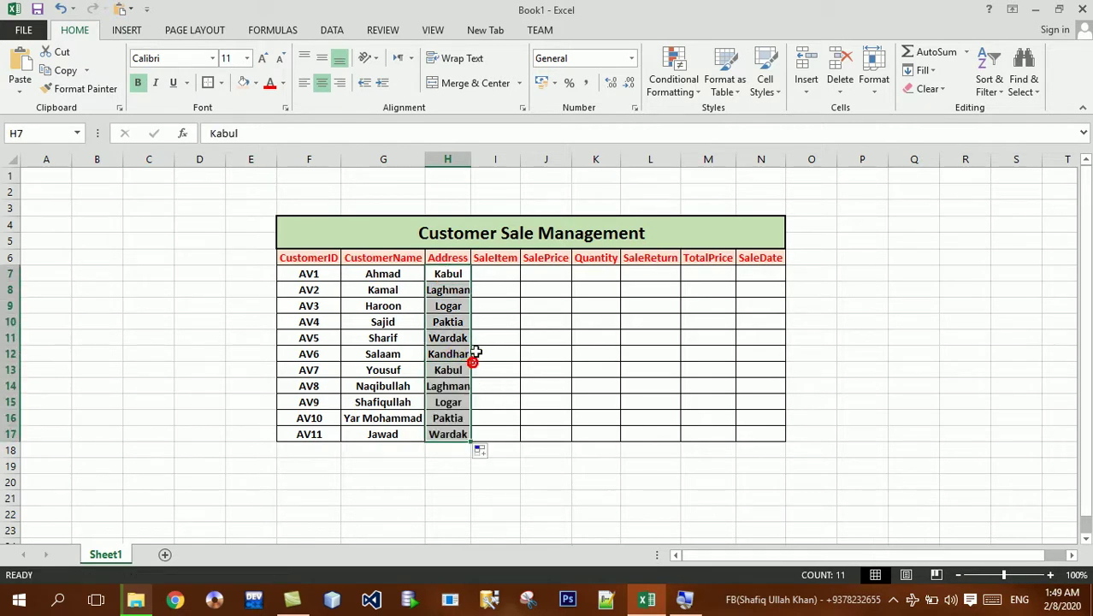
pyautogui.click(504, 274)
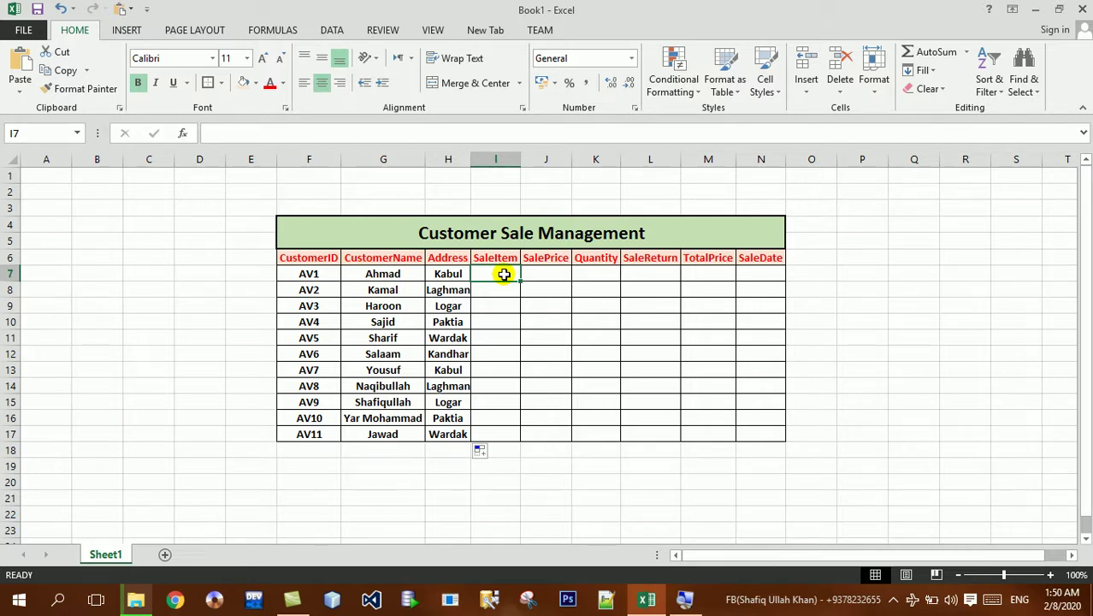
# - Enter Printer in I7 and fill the SaleItem column down to row 17
pyautogui.write('m')
pyautogui.press('BackSpace')
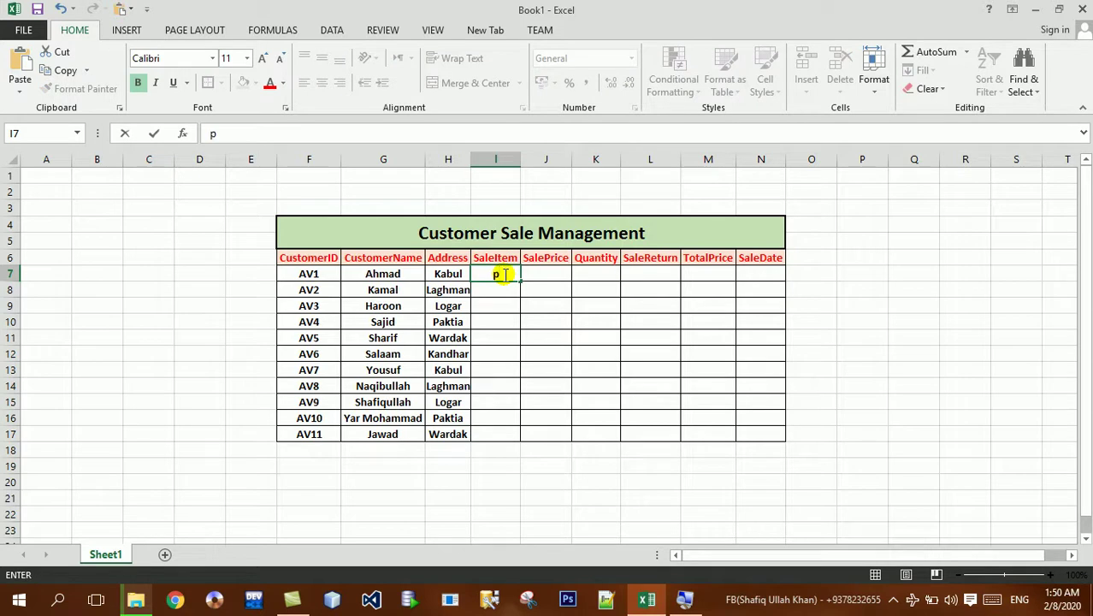
pyautogui.write('rinter')
pyautogui.press('Return')
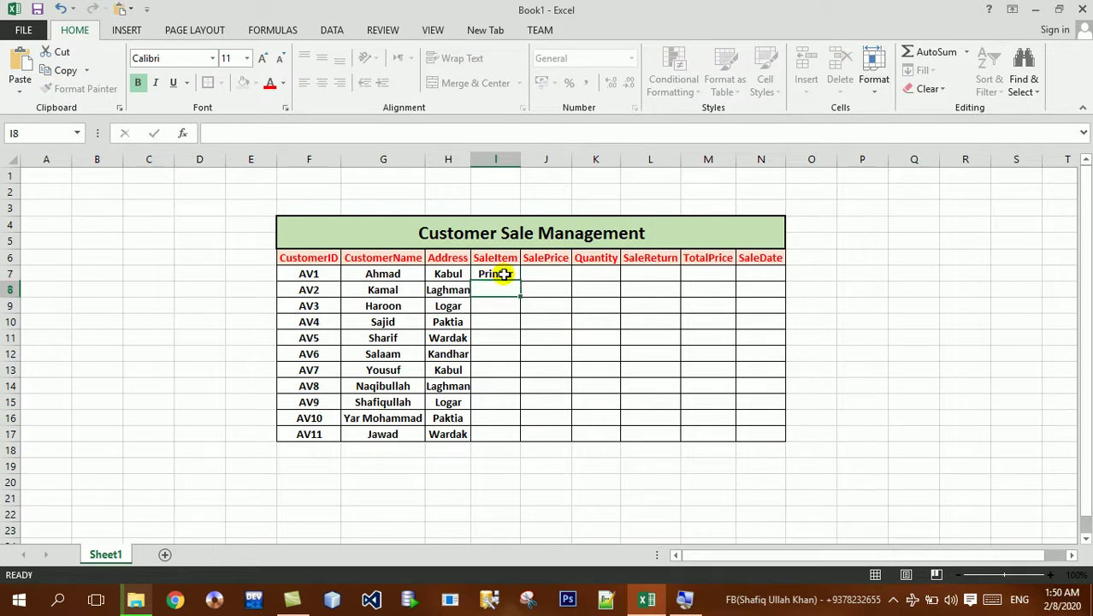
pyautogui.click(505, 272)
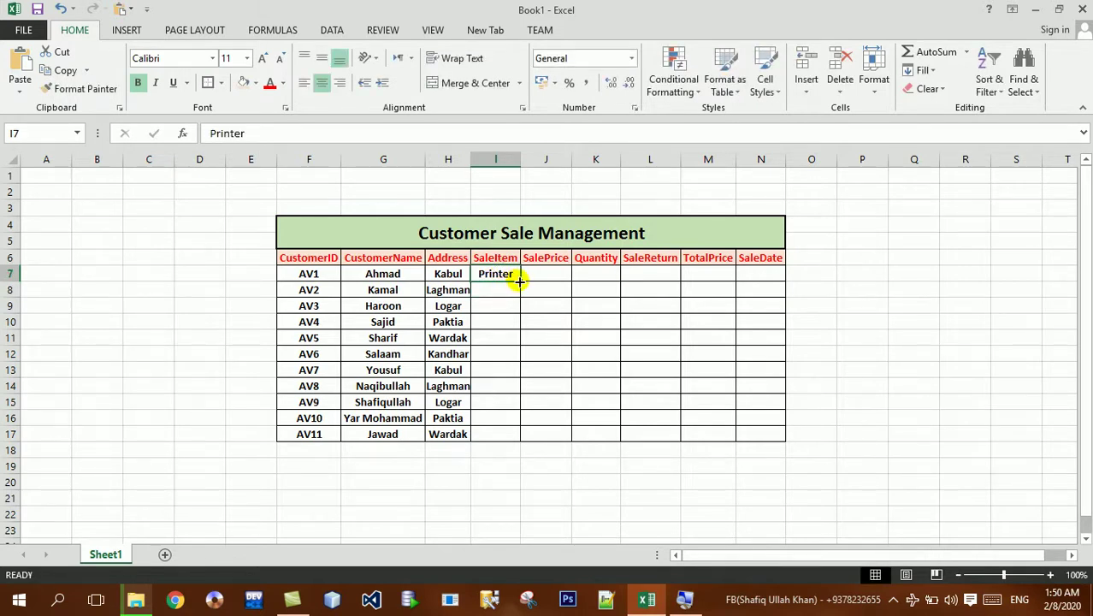
pyautogui.doubleClick(519, 281)
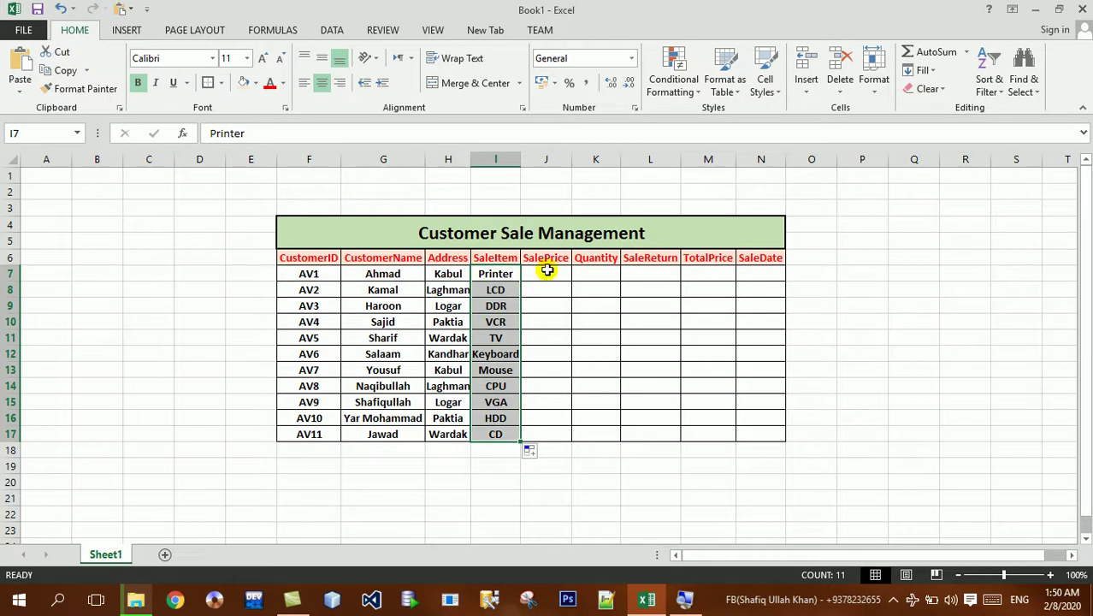
# - Fill SalePrice J7:J17 with a 100-step series from 1300 to 2300
pyautogui.click(546, 272)
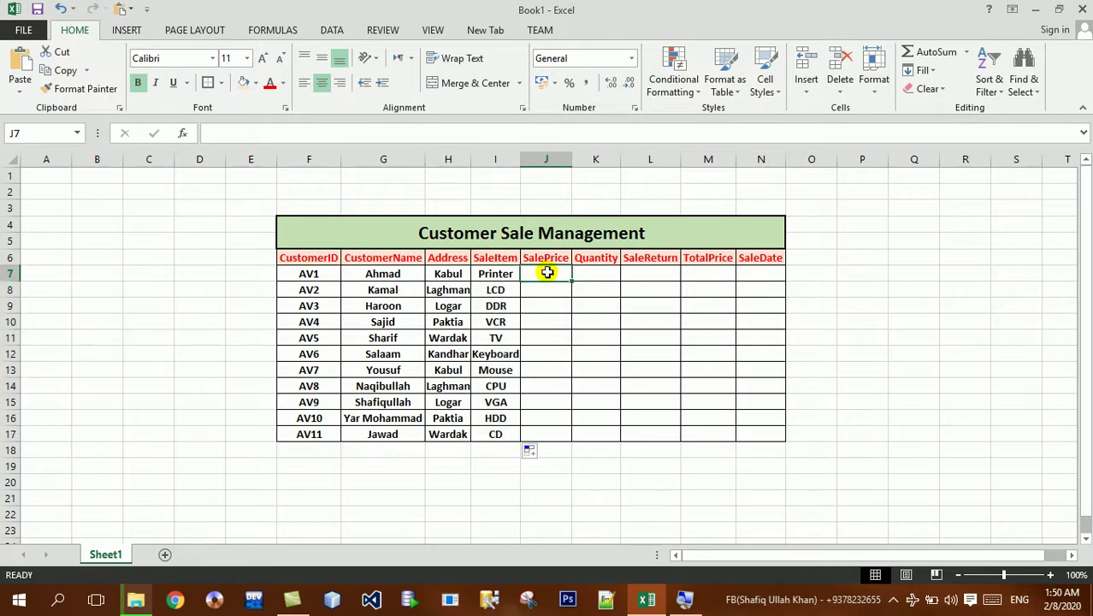
pyautogui.write('1500')
pyautogui.press('Return')
pyautogui.write('1400')
pyautogui.press('Return')
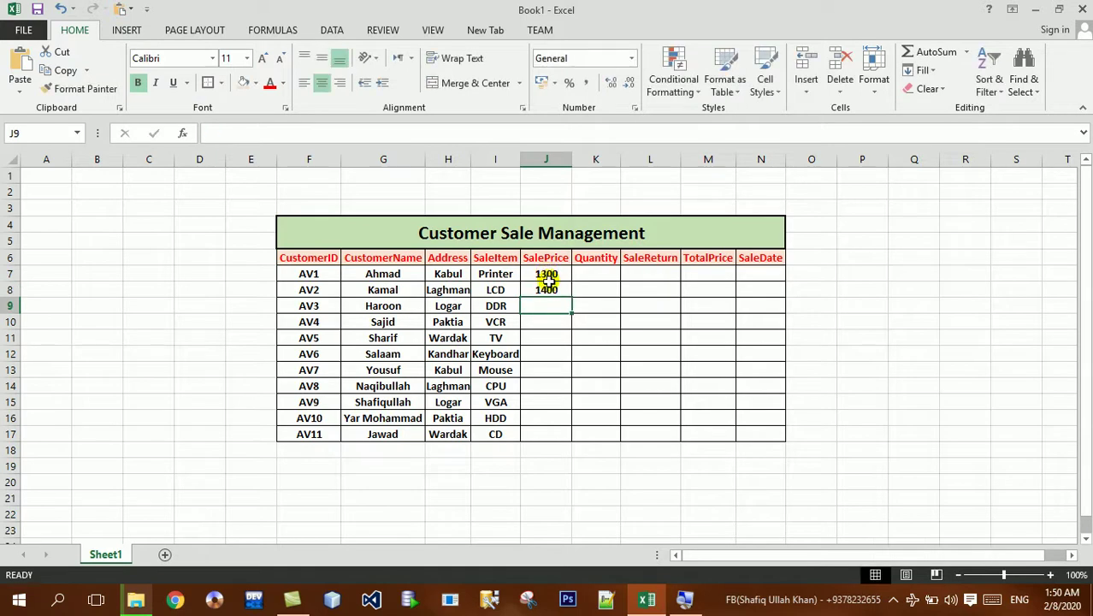
pyautogui.moveTo(547, 275); pyautogui.dragTo(548, 291)
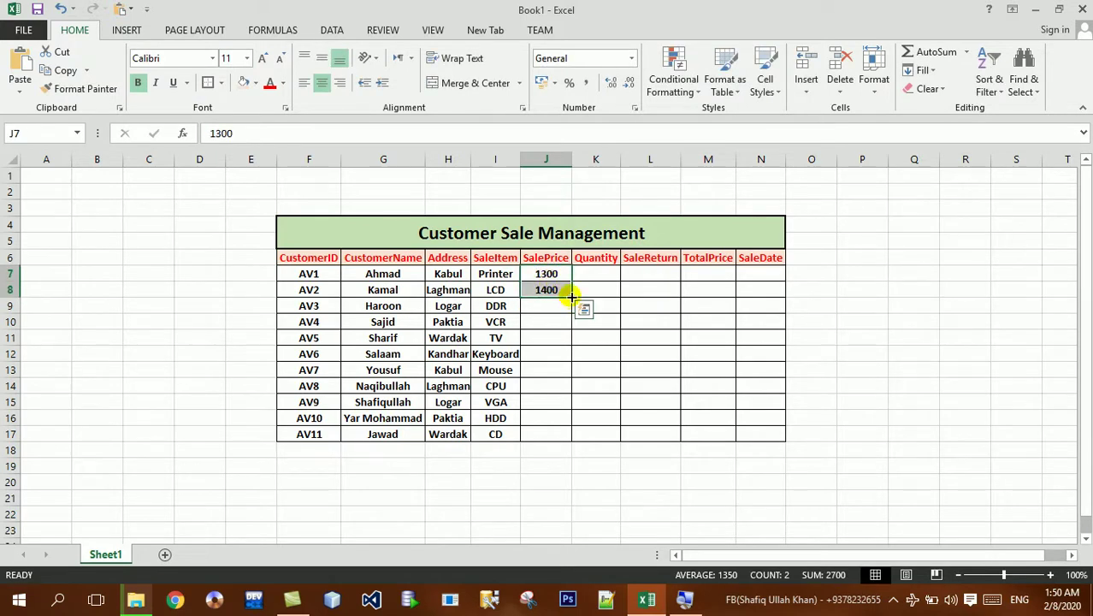
pyautogui.doubleClick(571, 296)
# - Fill Quantity K7:K17 with the series 3 to 13
pyautogui.click(599, 274)
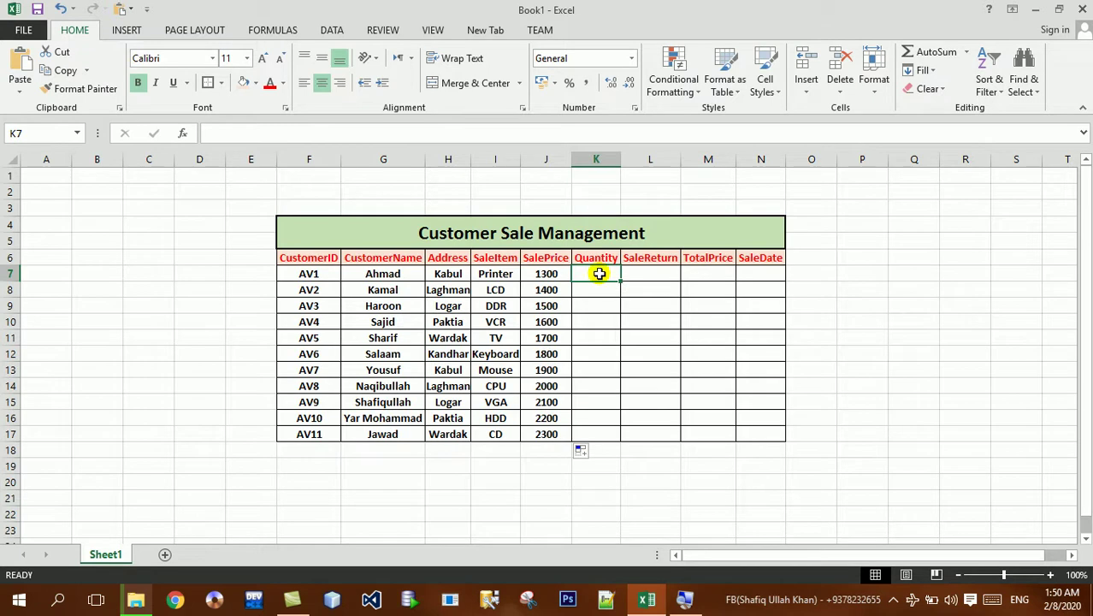
pyautogui.press('Return')
pyautogui.write('4')
pyautogui.moveTo(599, 272); pyautogui.dragTo(599, 290)
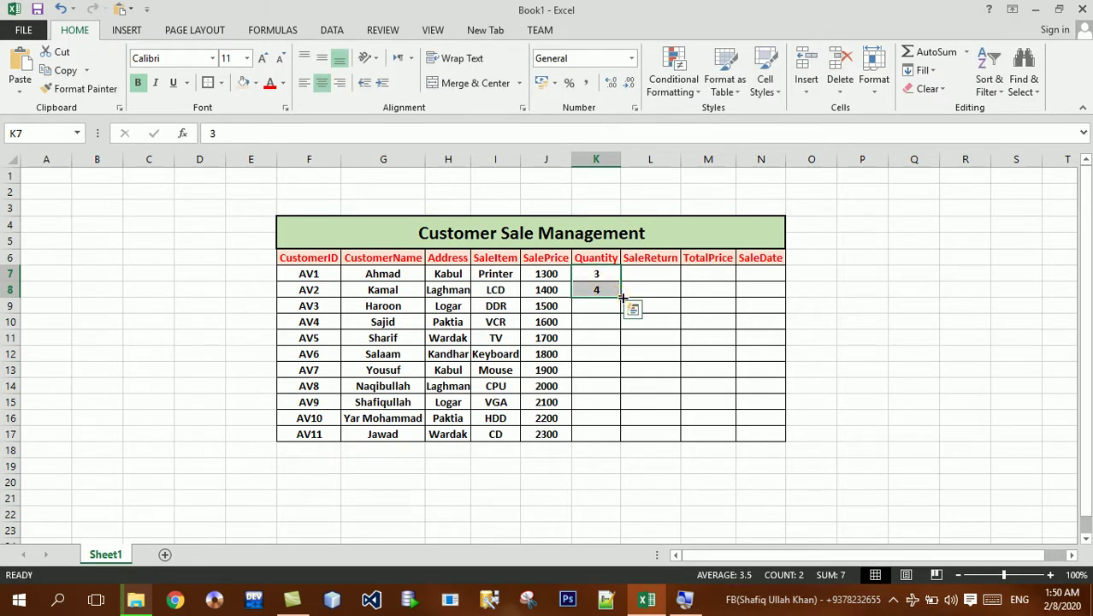
pyautogui.doubleClick(623, 297)
pyautogui.click(648, 275)
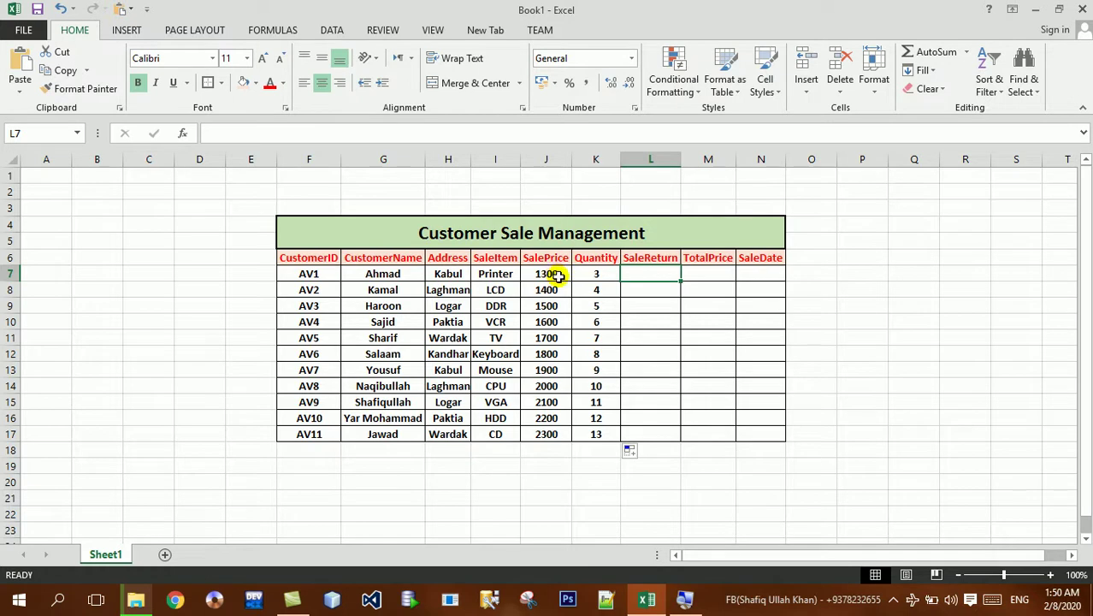
# - Enter 300 and 400 in L7:L8 and extend SaleReturn to 1300 at row 17
pyautogui.write('300')
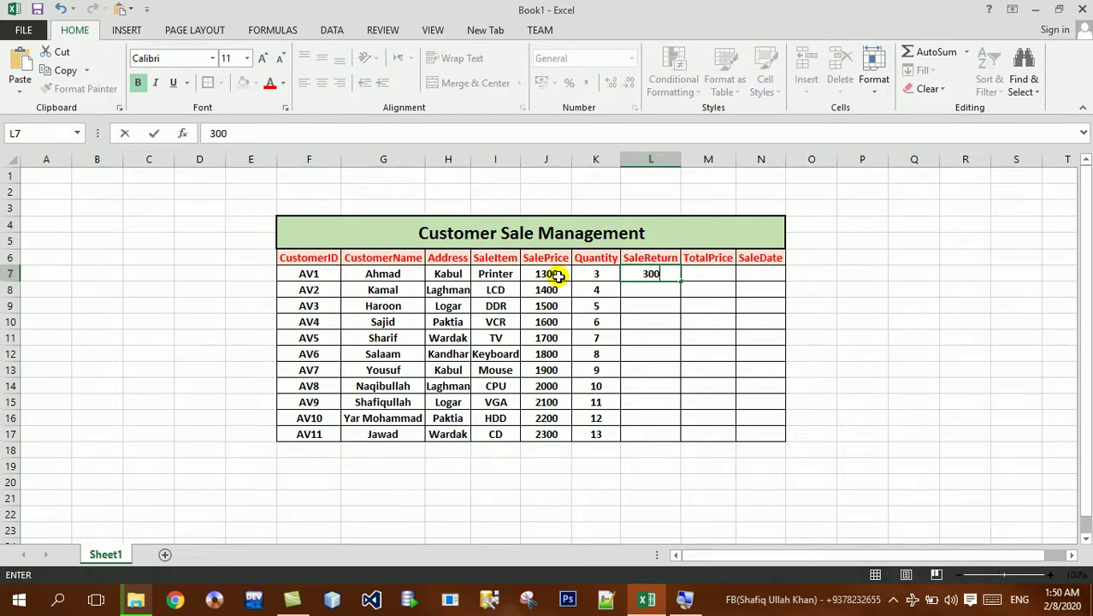
pyautogui.press('Return')
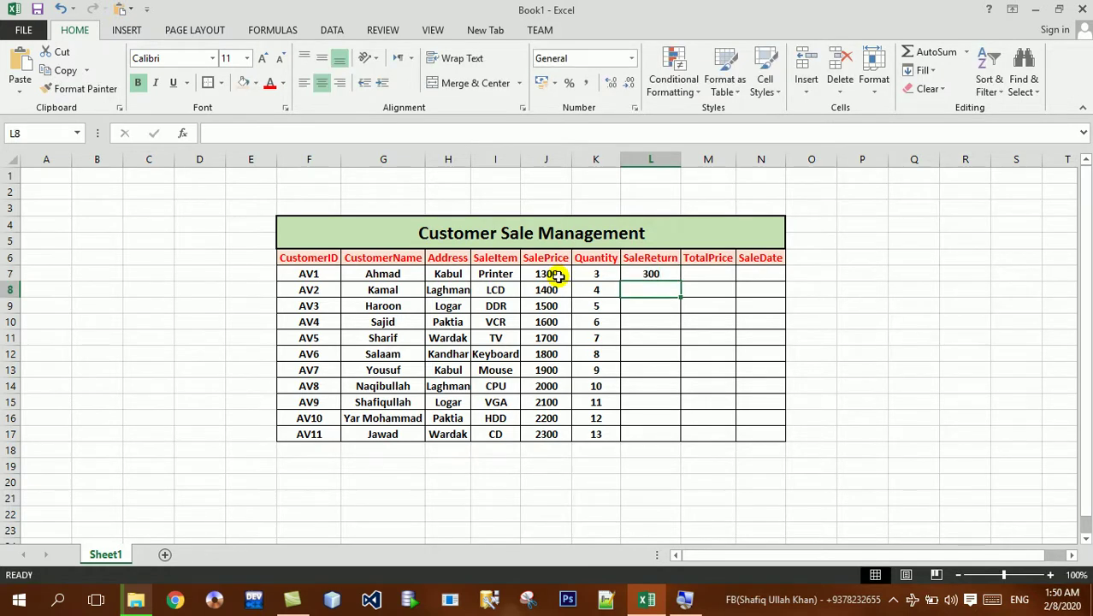
pyautogui.write('400')
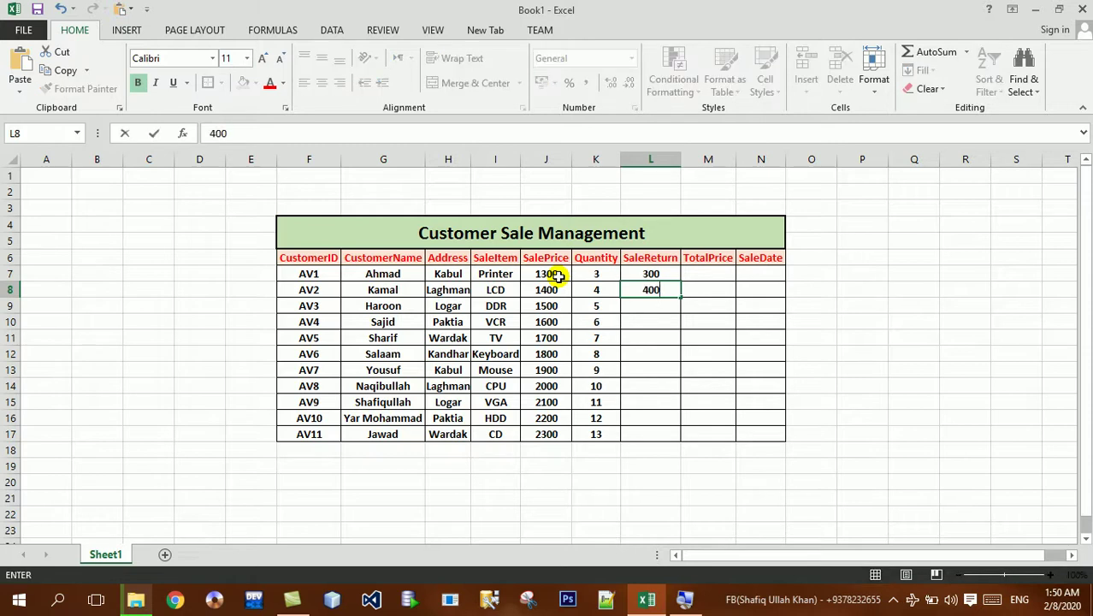
pyautogui.press('Return')
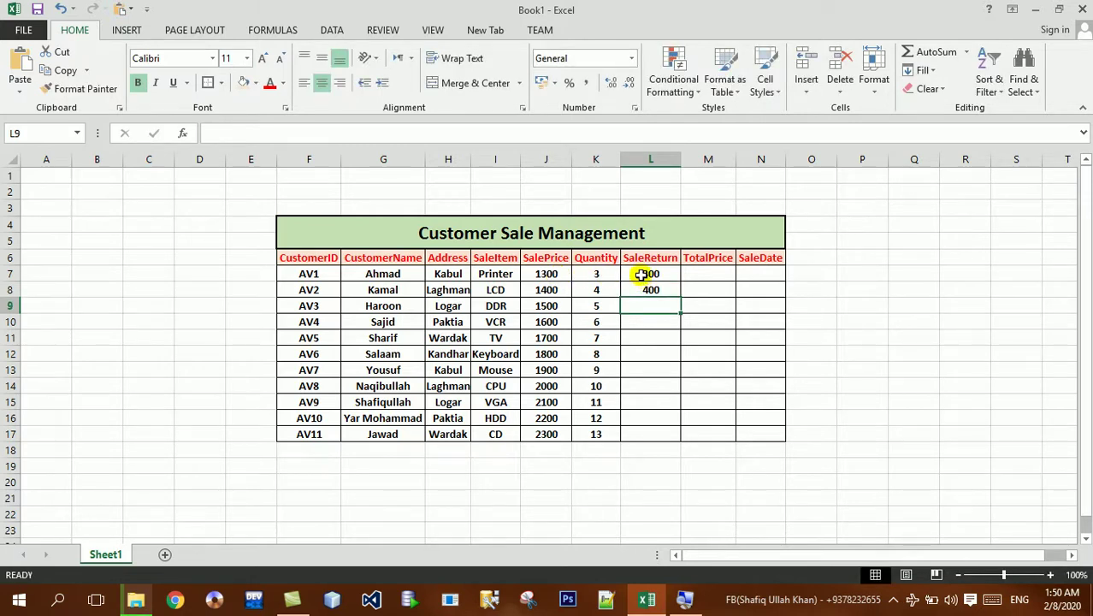
pyautogui.click(642, 277)
pyautogui.moveTo(642, 277); pyautogui.dragTo(643, 292)
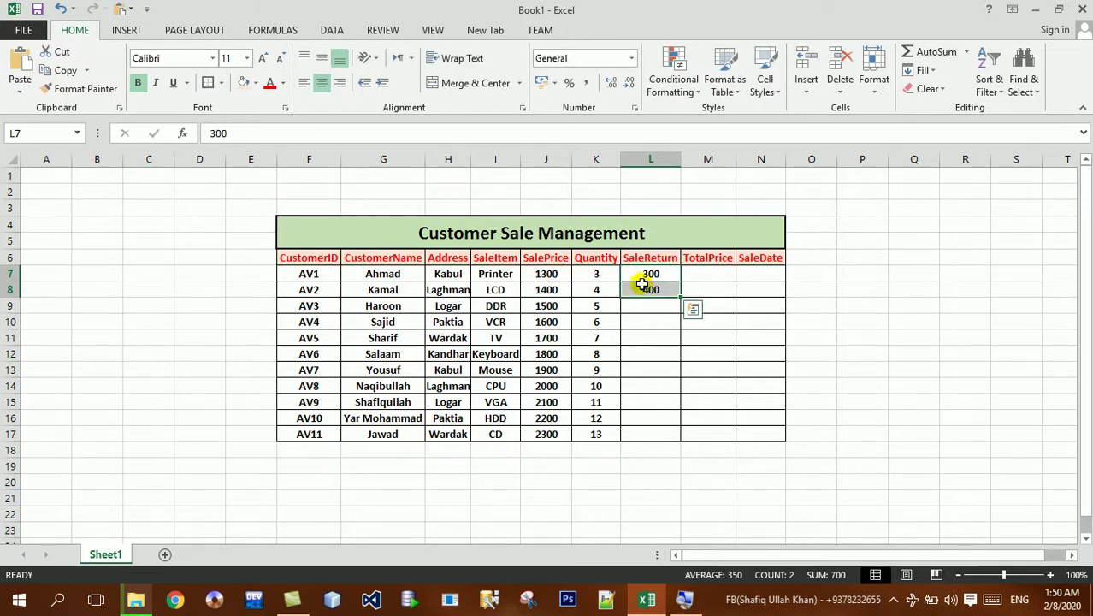
pyautogui.doubleClick(682, 297)
# - Enter =J7*K7 in M7 and copy the TotalPrice formula down to row 17
pyautogui.click(708, 272)
pyautogui.write('=')
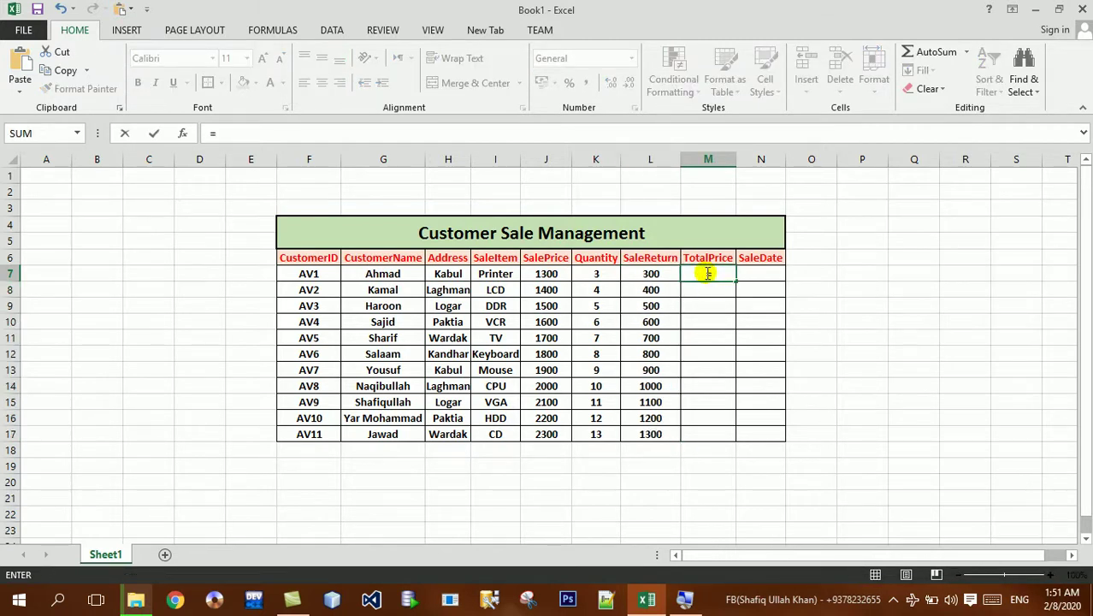
pyautogui.press('BackSpace')
pyautogui.write('=')
pyautogui.click(549, 275)
pyautogui.write('*')
pyautogui.click(599, 274)
pyautogui.press('Return')
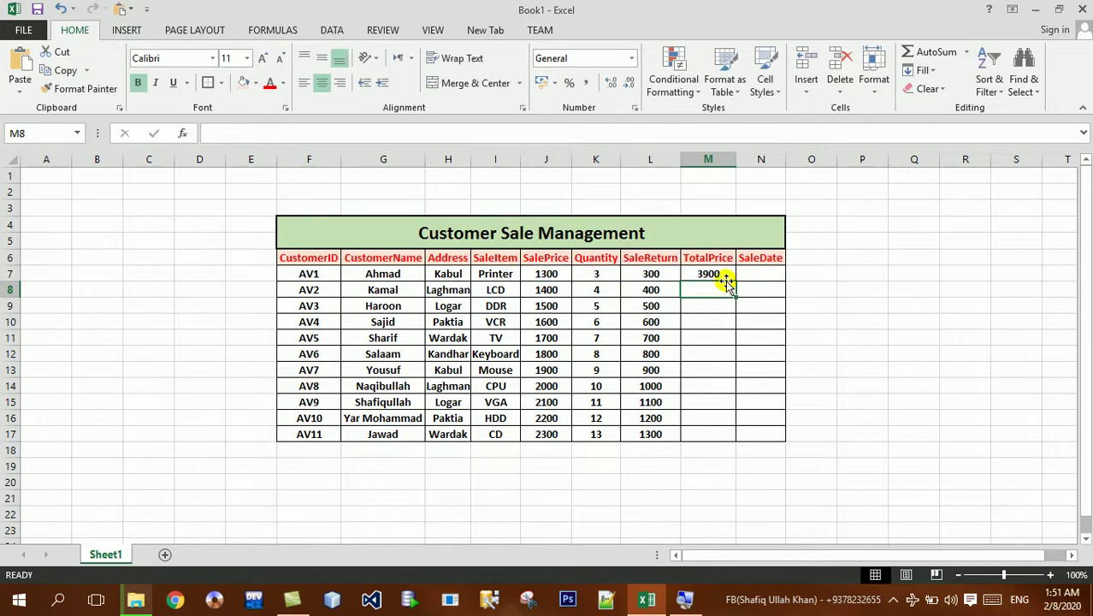
pyautogui.click(719, 274)
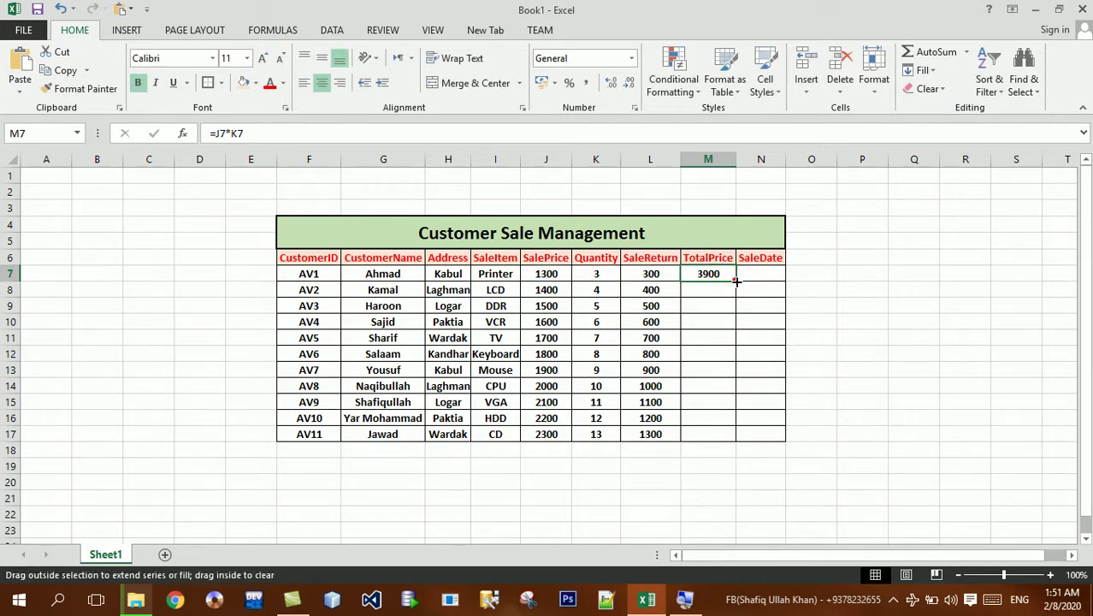
pyautogui.doubleClick(735, 281)
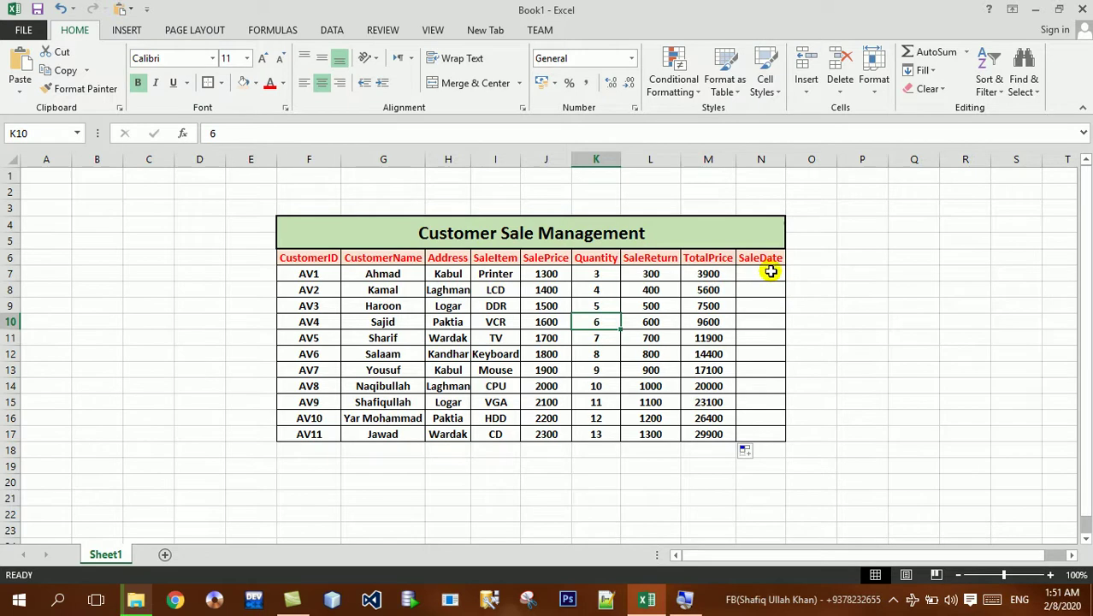
pyautogui.click(769, 272)
# - Insert a blank column before SaleDate and give it the header Gprofit
pyautogui.click(807, 83)
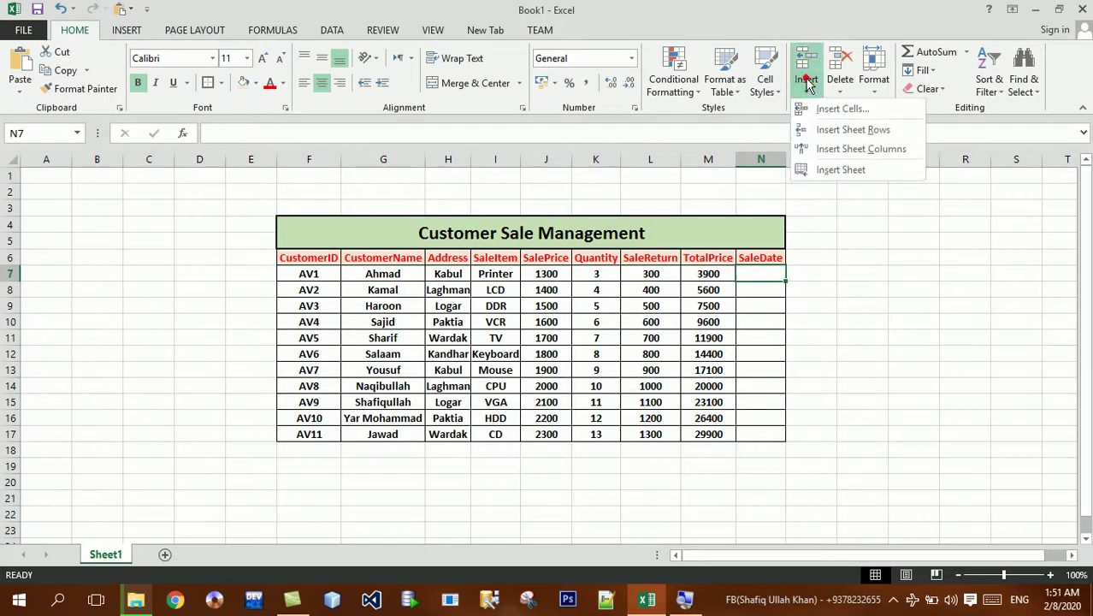
pyautogui.click(830, 150)
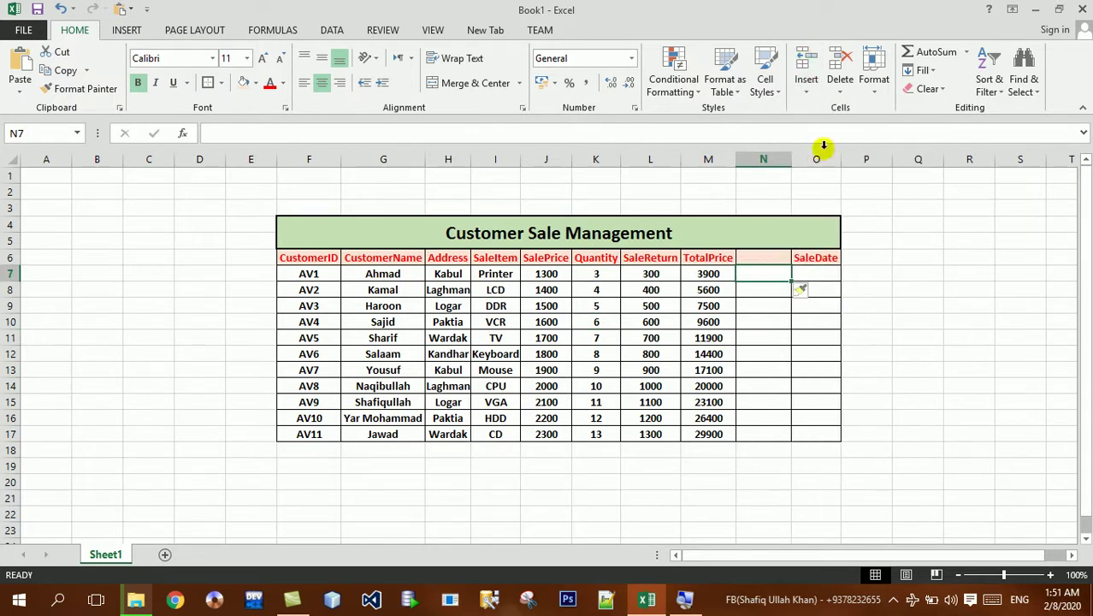
pyautogui.click(747, 256)
pyautogui.write('Pro')
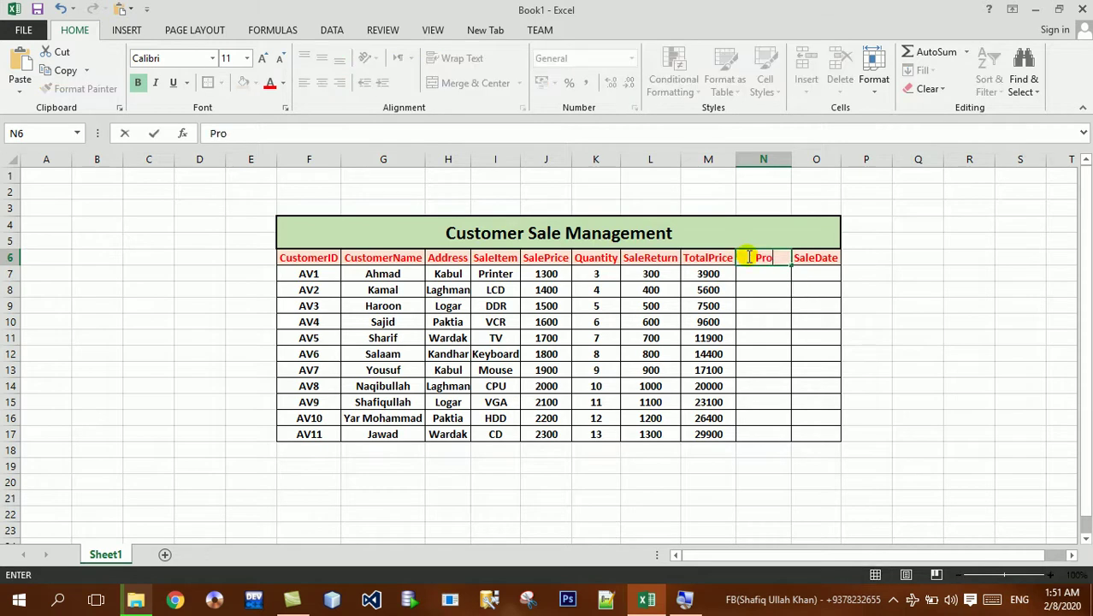
pyautogui.write('fit')
pyautogui.press('BackSpace')
pyautogui.press('BackSpace')
pyautogui.press('BackSpace')
pyautogui.write('Ri')
pyautogui.write('RO')
pyautogui.press('BackSpace')
pyautogui.press('BackSpace')
pyautogui.write('profit')
pyautogui.press('Return')
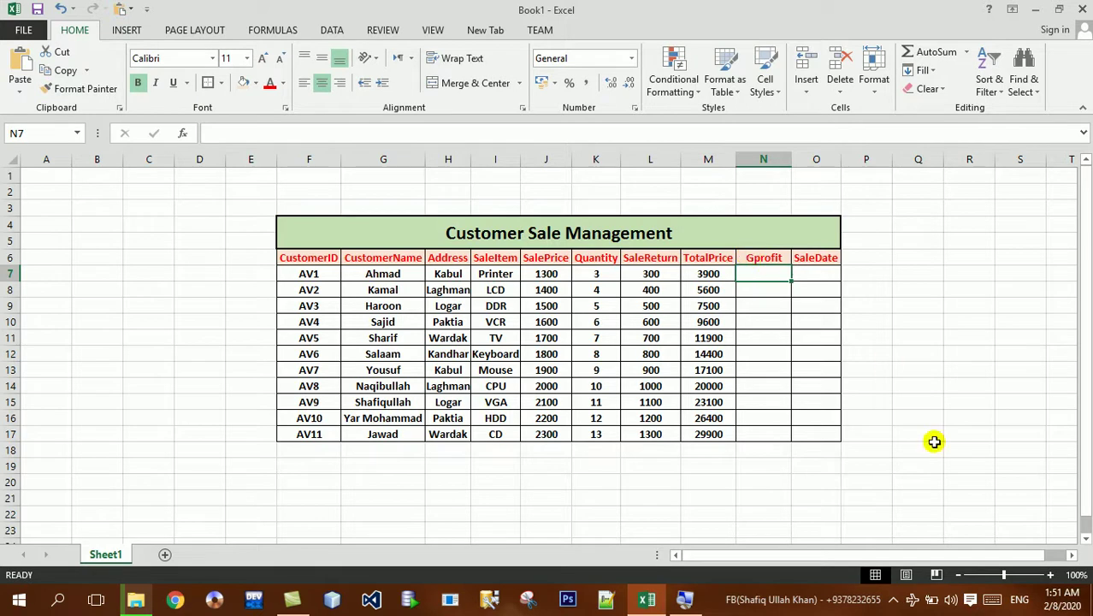
# - Enter =M7-L7 in N7 and fill it down all eleven customer rows
pyautogui.write('=')
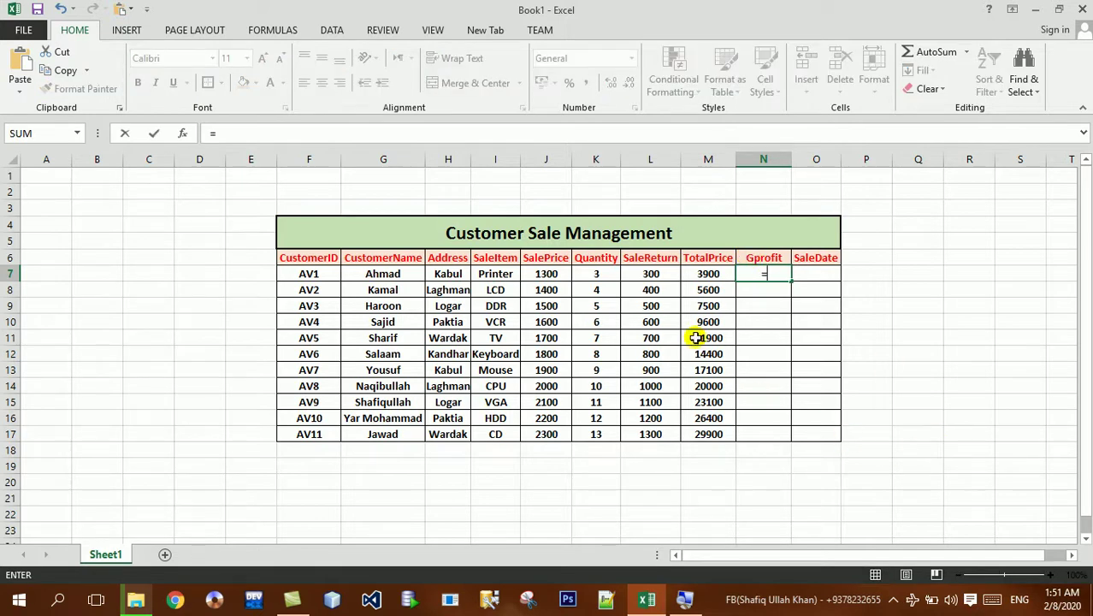
pyautogui.click(709, 277)
pyautogui.write('-')
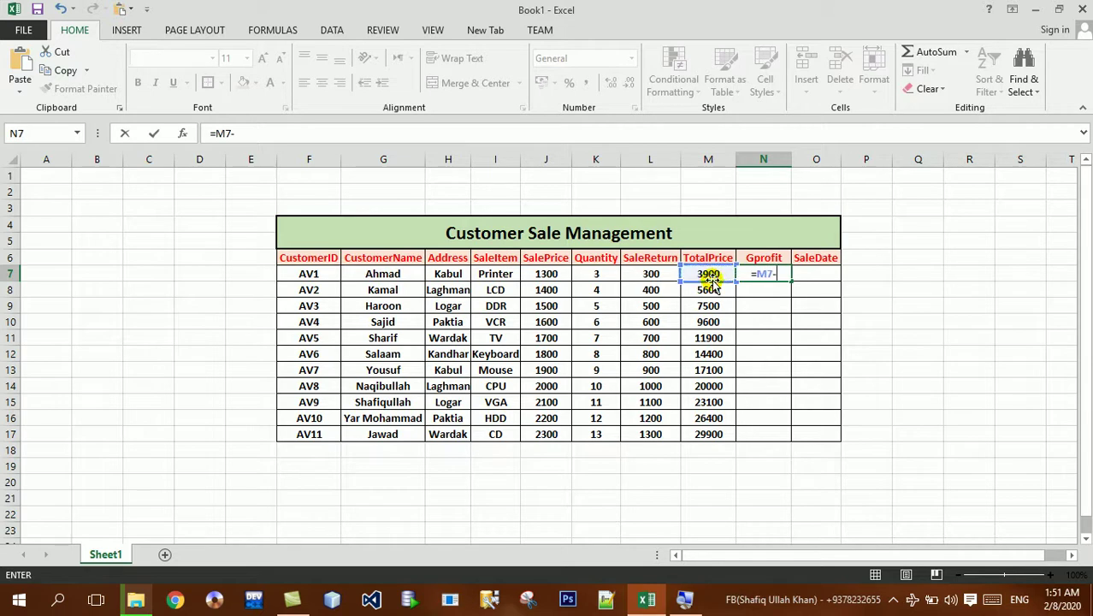
pyautogui.click(648, 278)
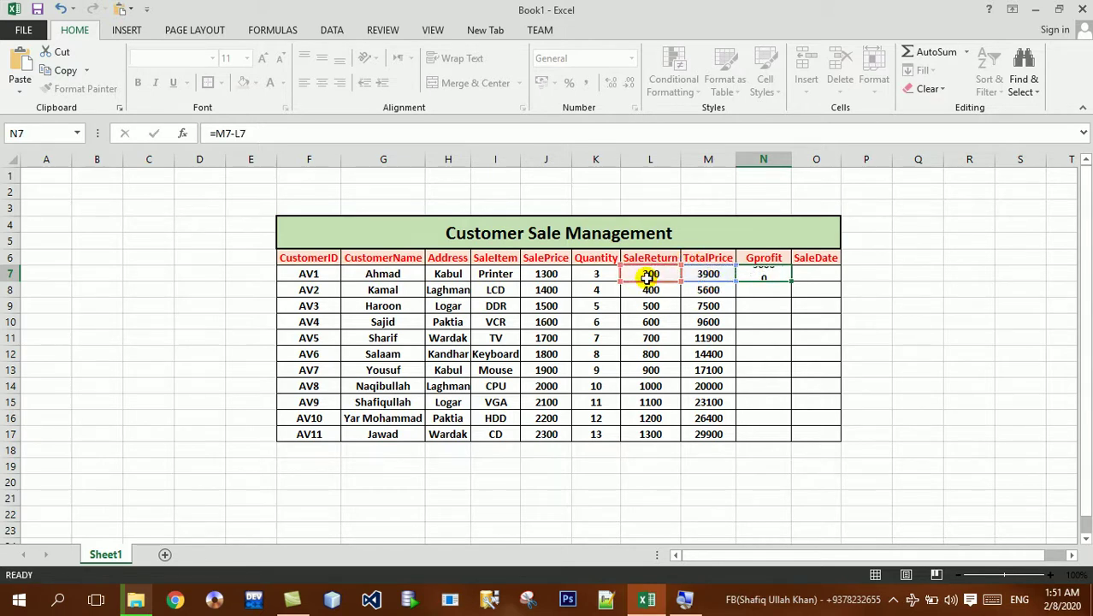
pyautogui.press('Return')
pyautogui.click(768, 272)
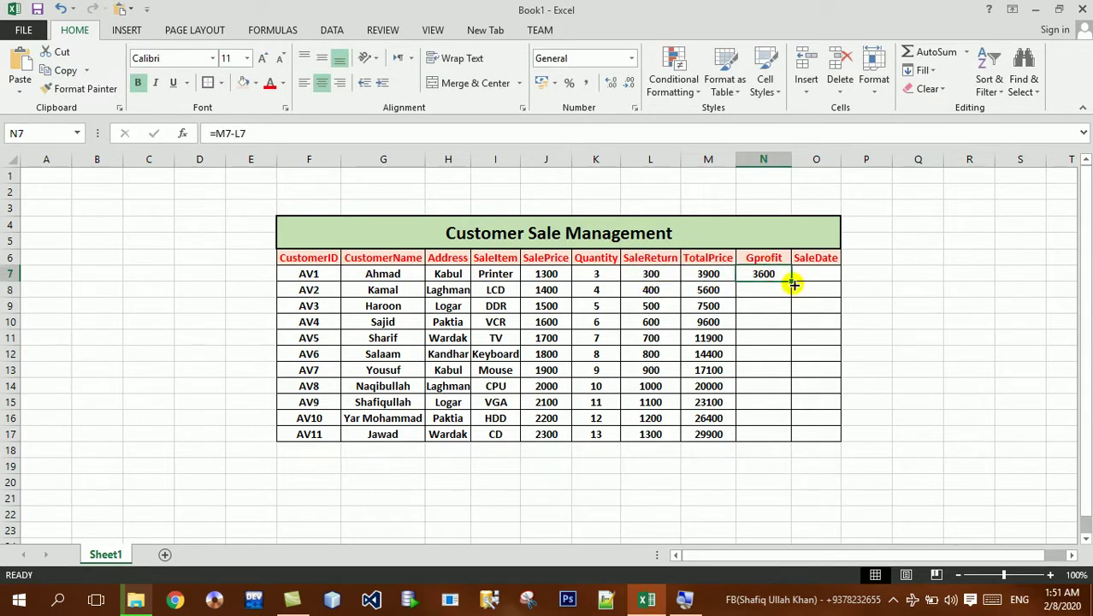
pyautogui.doubleClick(791, 282)
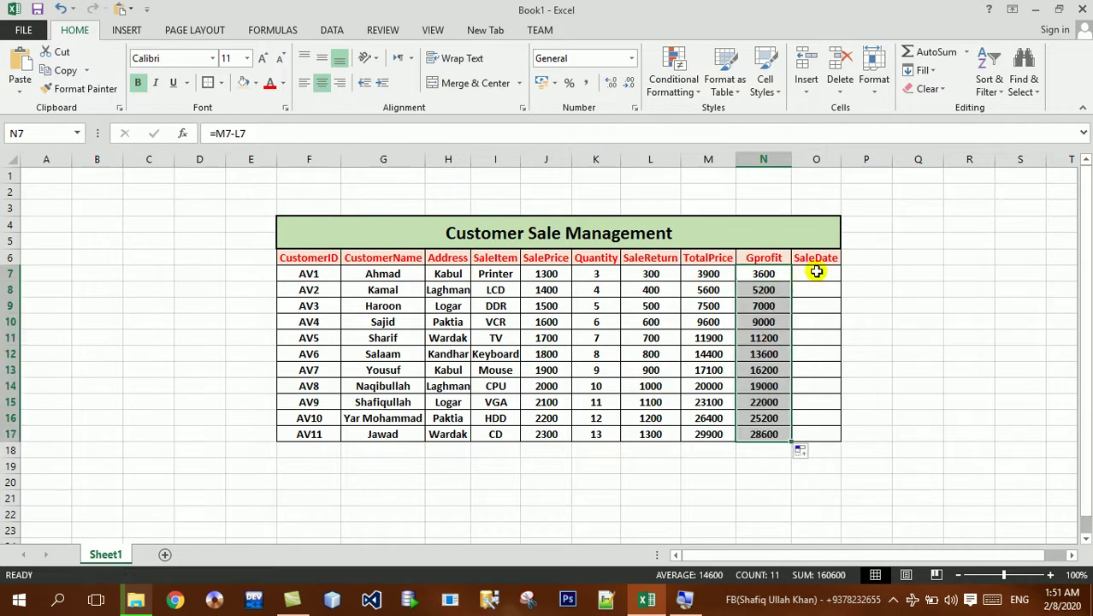
pyautogui.click(816, 272)
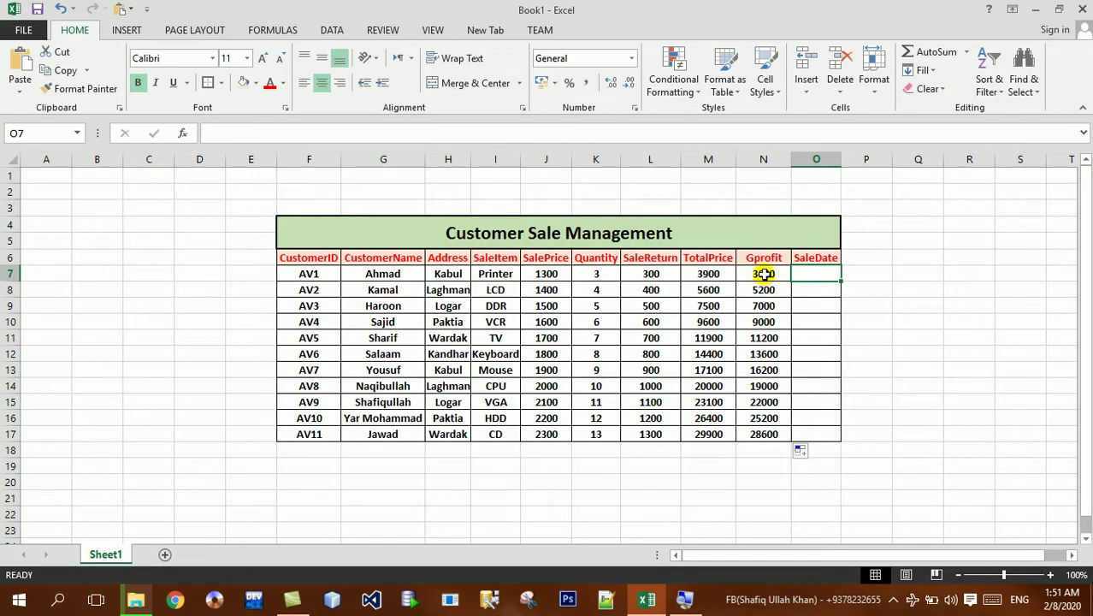
# - Put today's date in O7, fill dates down to 2/18/2020, and widen column O
pyautogui.hotkey('ctrl', ';')
pyautogui.press('Return')
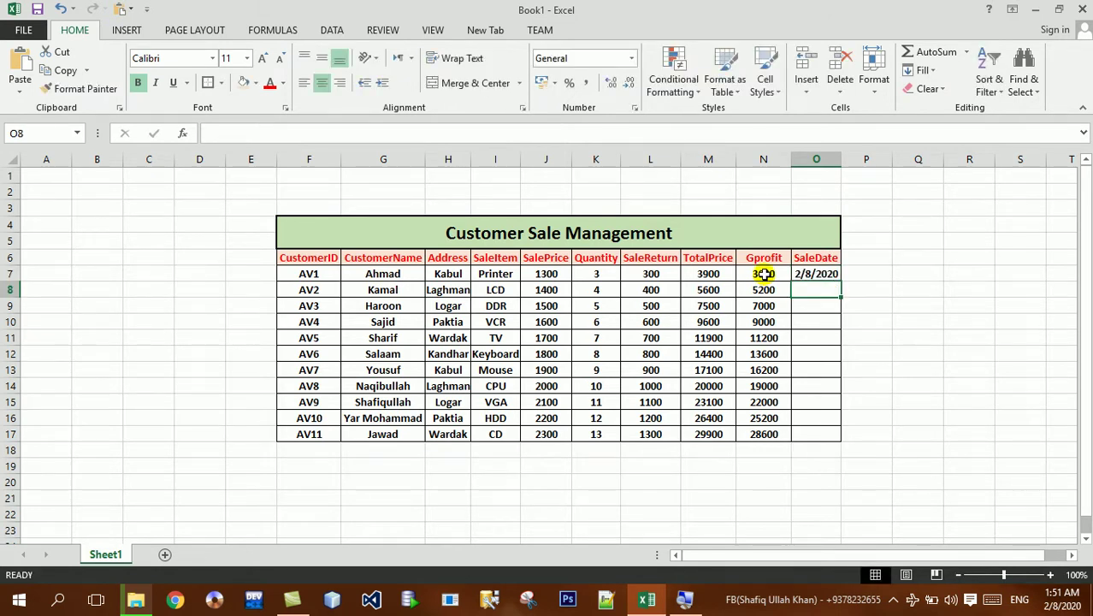
pyautogui.click(819, 273)
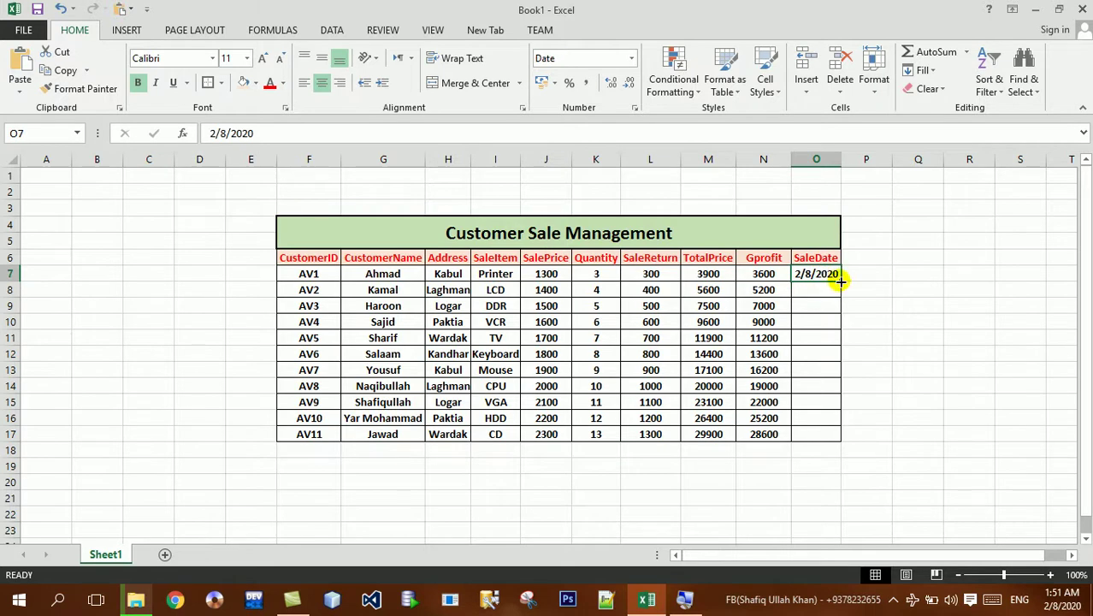
pyautogui.doubleClick(840, 281)
pyautogui.moveTo(847, 155); pyautogui.dragTo(911, 156)
pyautogui.click(674, 323)
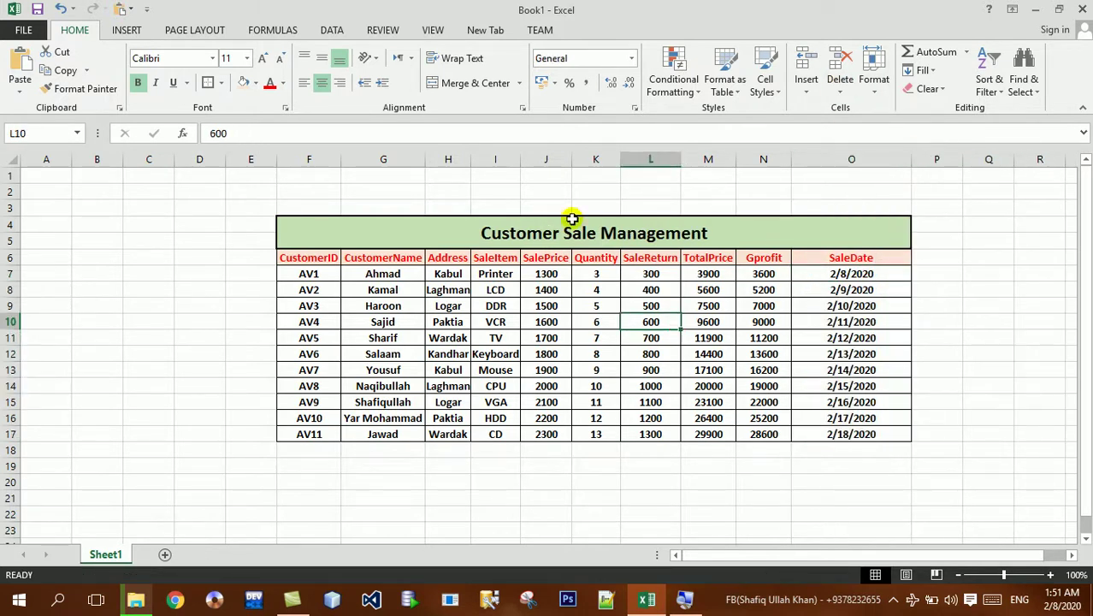
pyautogui.click(282, 30)
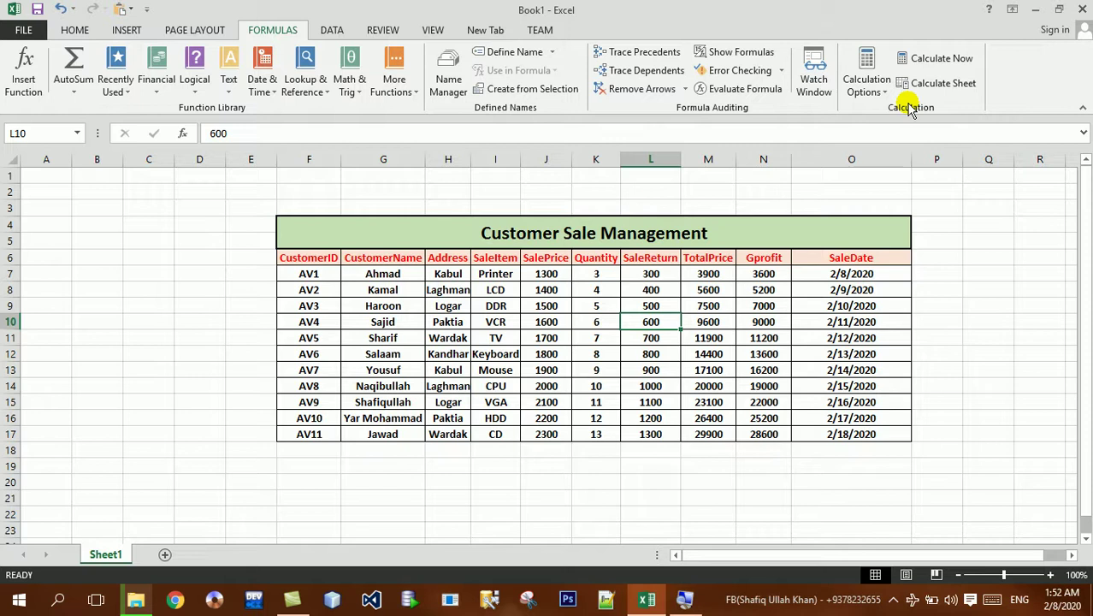
pyautogui.press('Right')
pyautogui.press('Right')
pyautogui.press('Right')
pyautogui.press('Right')
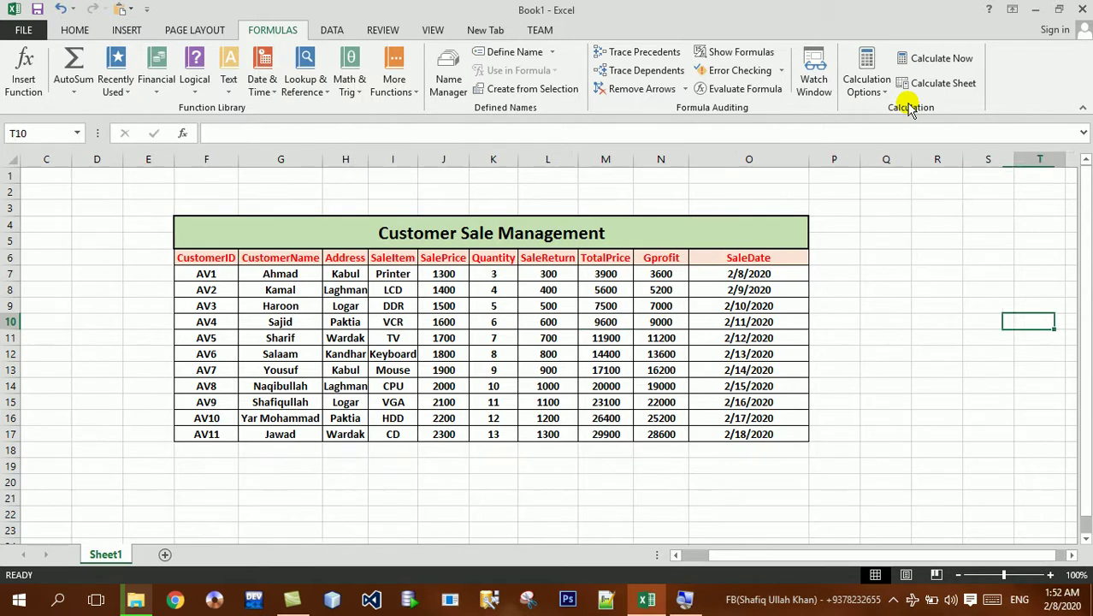
pyautogui.press('Right')
pyautogui.press('Right')
pyautogui.press('Right')
pyautogui.press('Right')
pyautogui.press('Right')
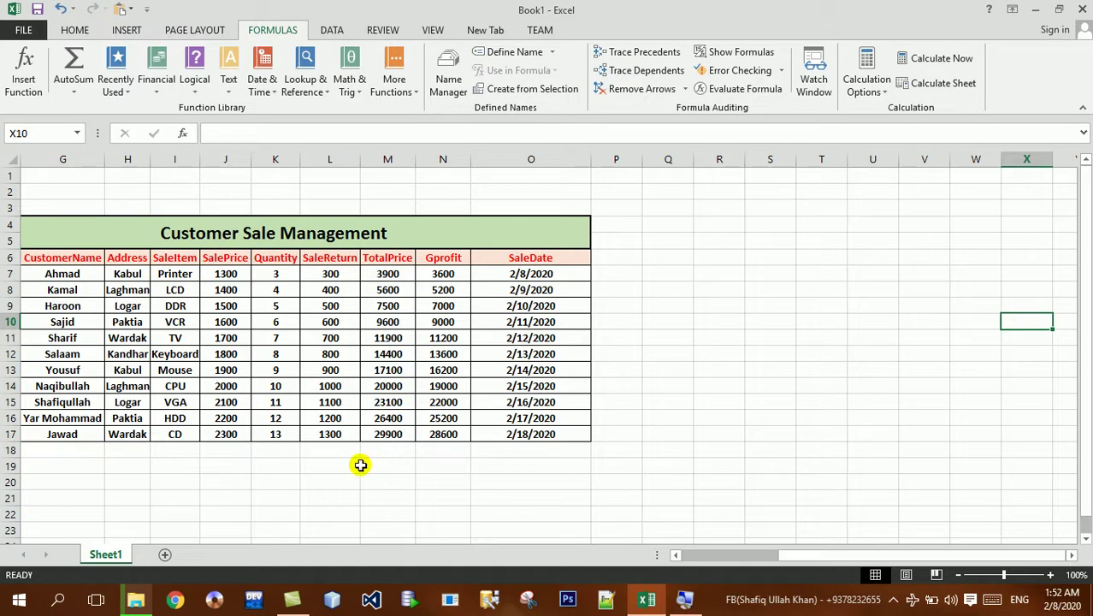
# - Type the Grand_Total label in M19 and autofit column M to fit it
pyautogui.click(365, 464)
pyautogui.write('GrandTO')
pyautogui.press('BackSpace')
pyautogui.press('BackSpace')
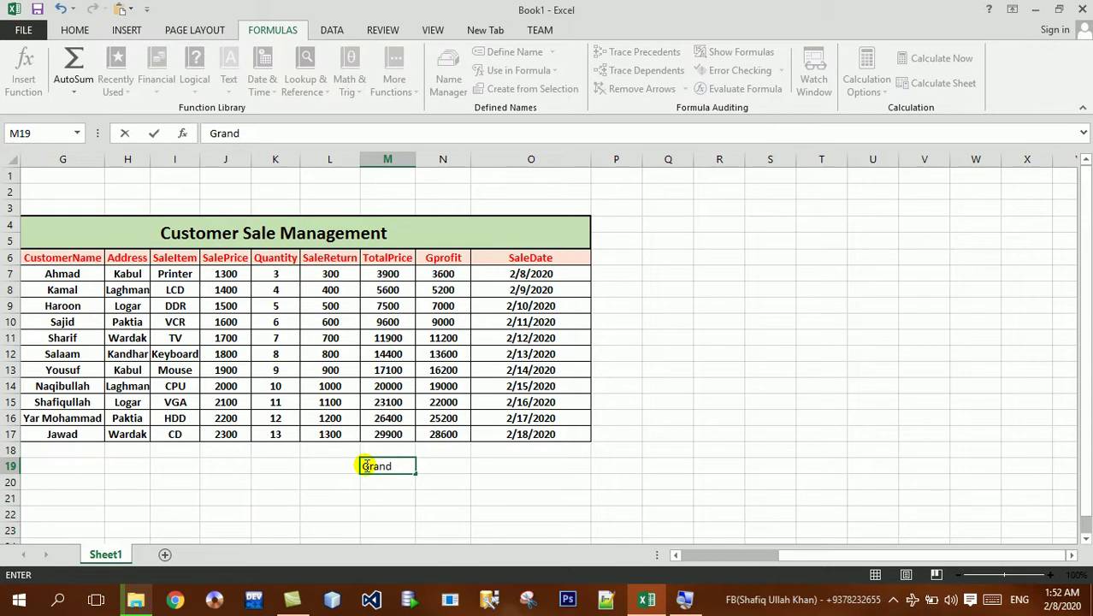
pyautogui.write('_Tot')
pyautogui.write('tal')
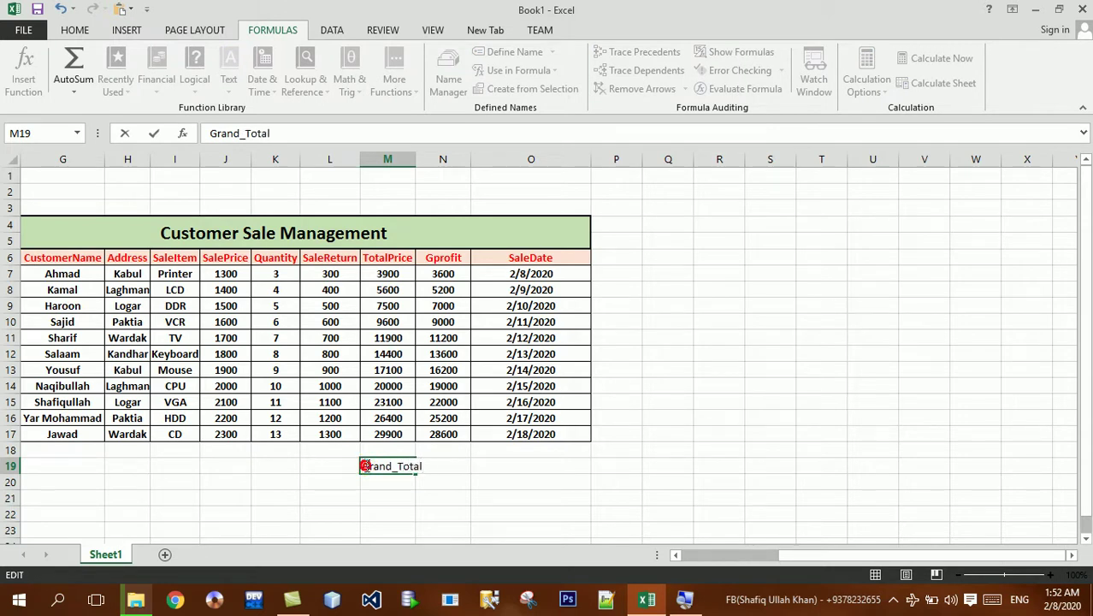
pyautogui.click(401, 273)
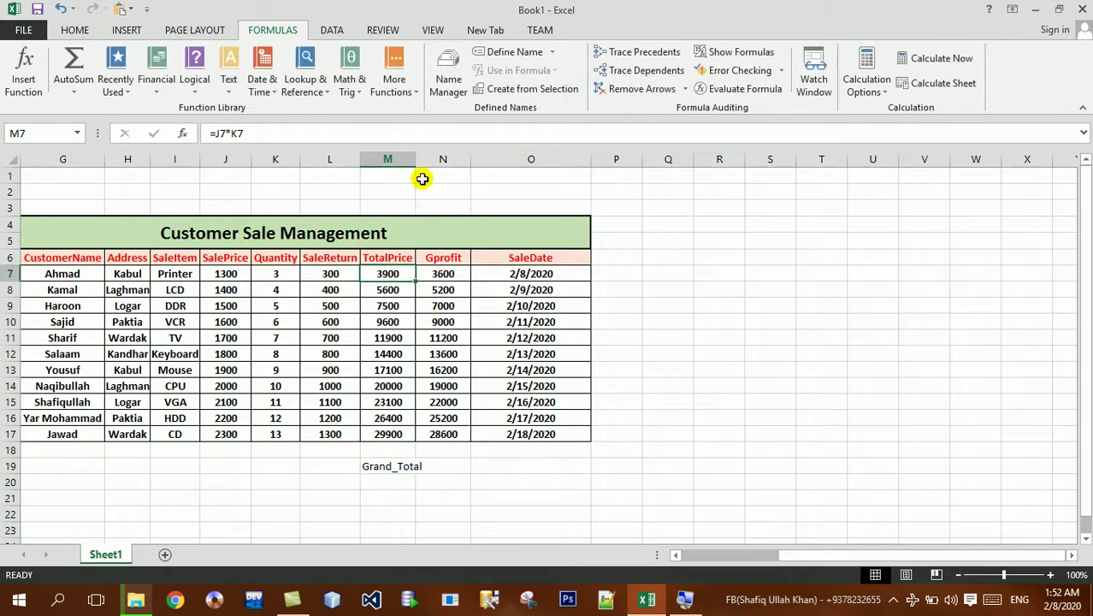
pyautogui.doubleClick(416, 159)
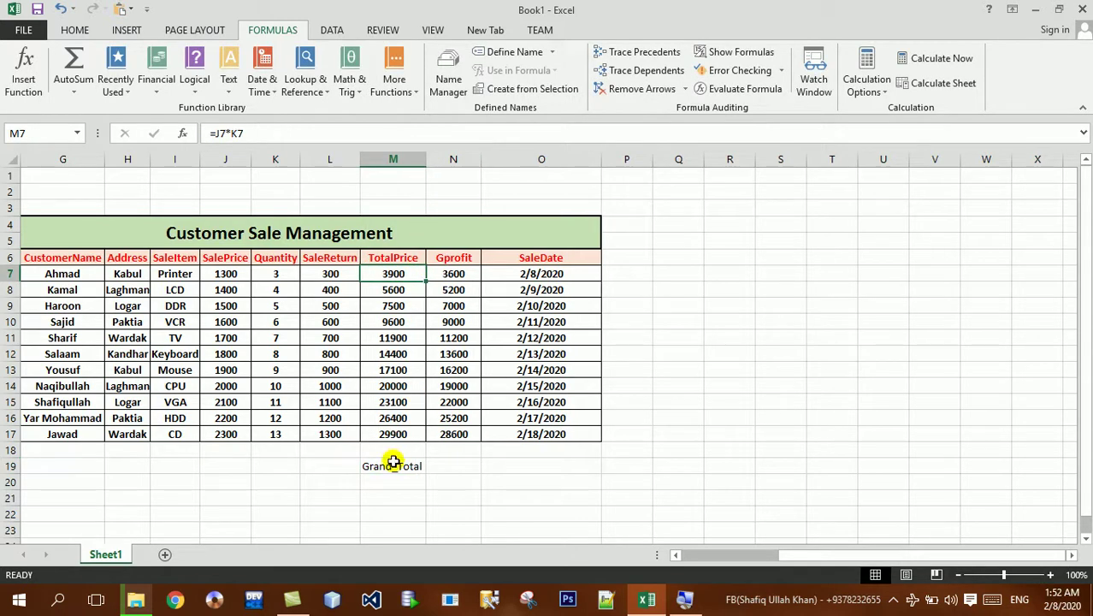
# - Make M19:N19 bold with All Borders applied
pyautogui.moveTo(391, 466); pyautogui.dragTo(436, 466)
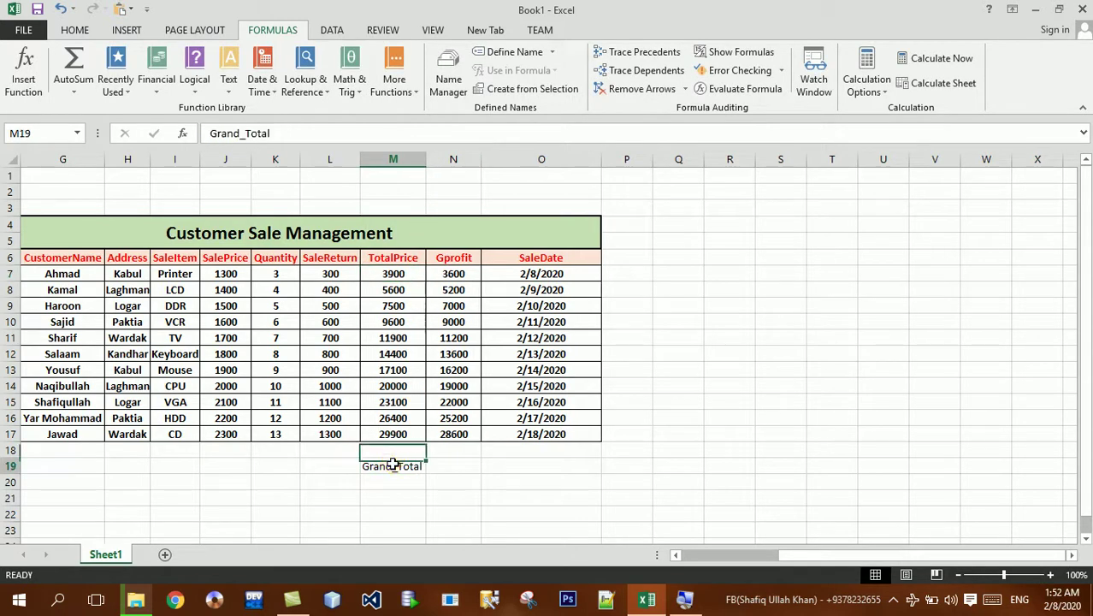
pyautogui.click(74, 30)
pyautogui.click(136, 83)
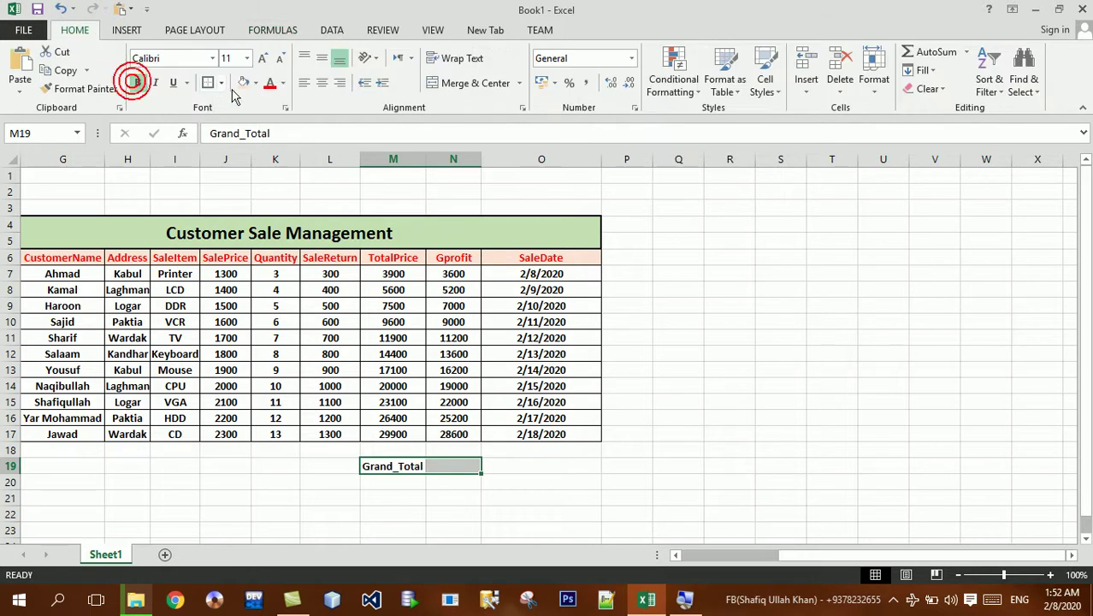
pyautogui.click(220, 83)
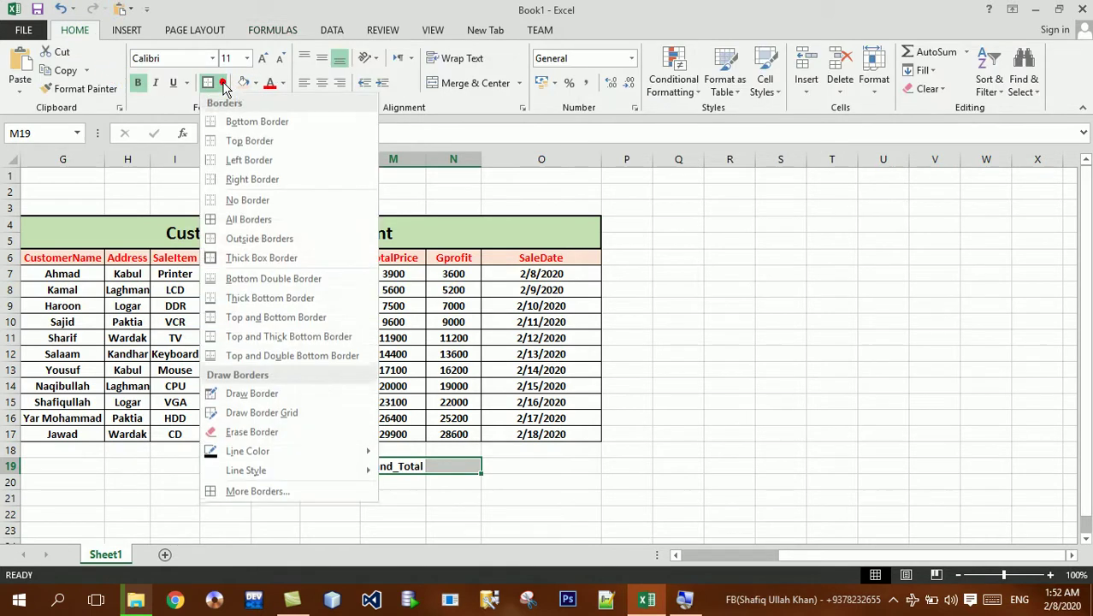
pyautogui.click(241, 221)
pyautogui.click(503, 494)
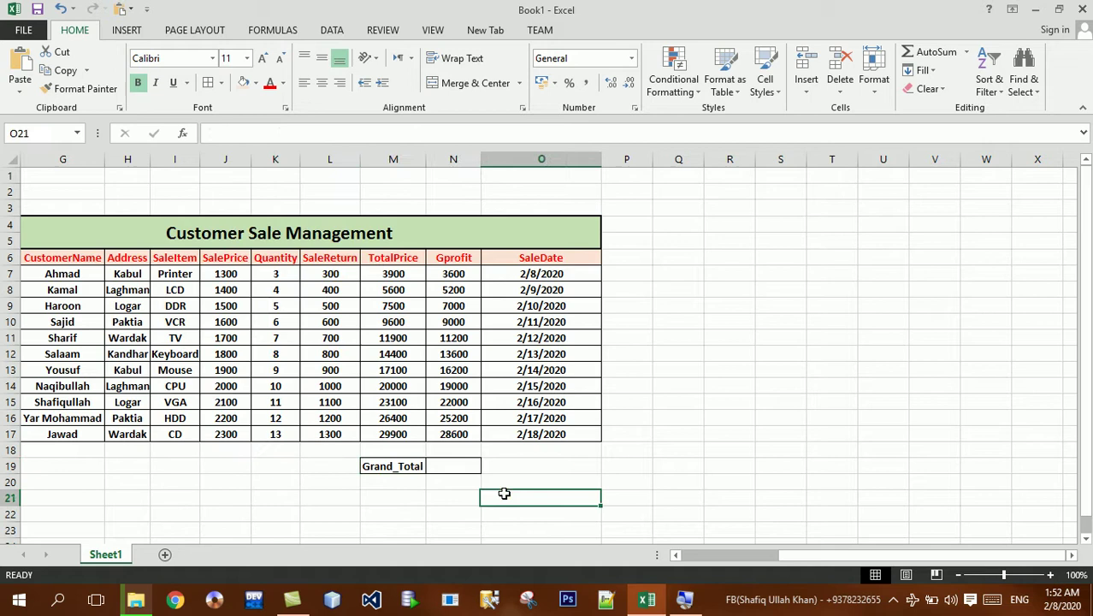
# - Total the Gprofit column in N19 with =SUM(N7:N18), giving 160600
pyautogui.click(454, 466)
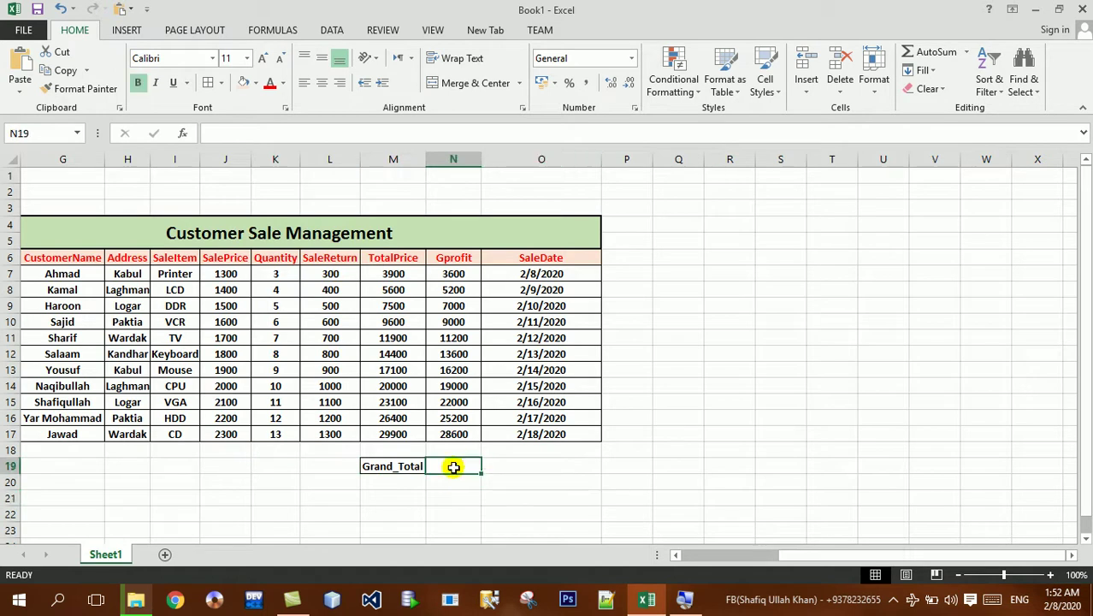
pyautogui.write('=s')
pyautogui.press('BackSpace')
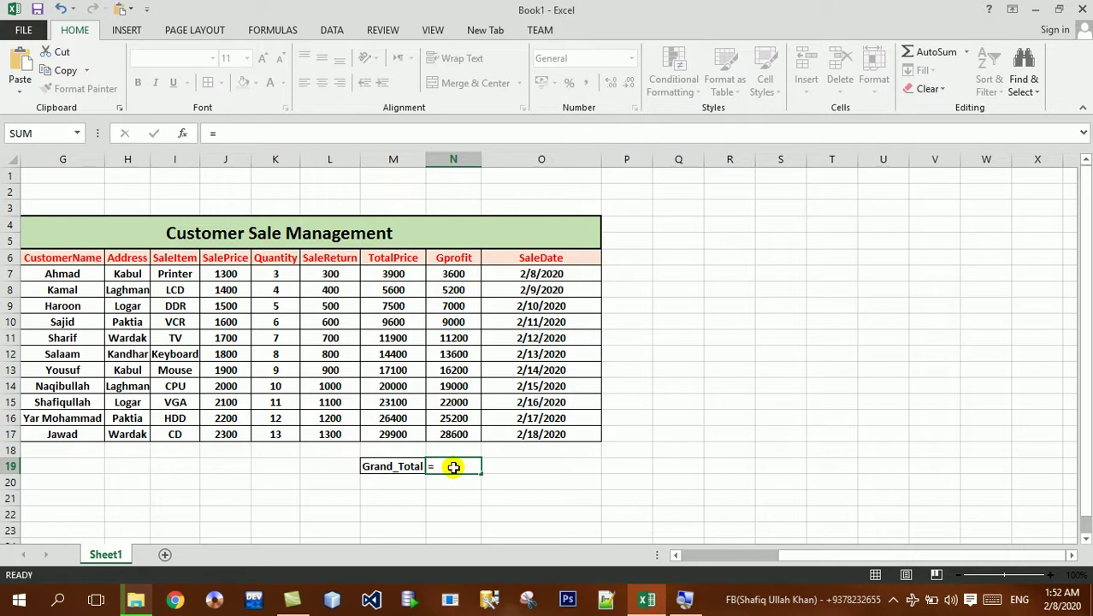
pyautogui.hotkey('alt', '=')
pyautogui.press('Return')
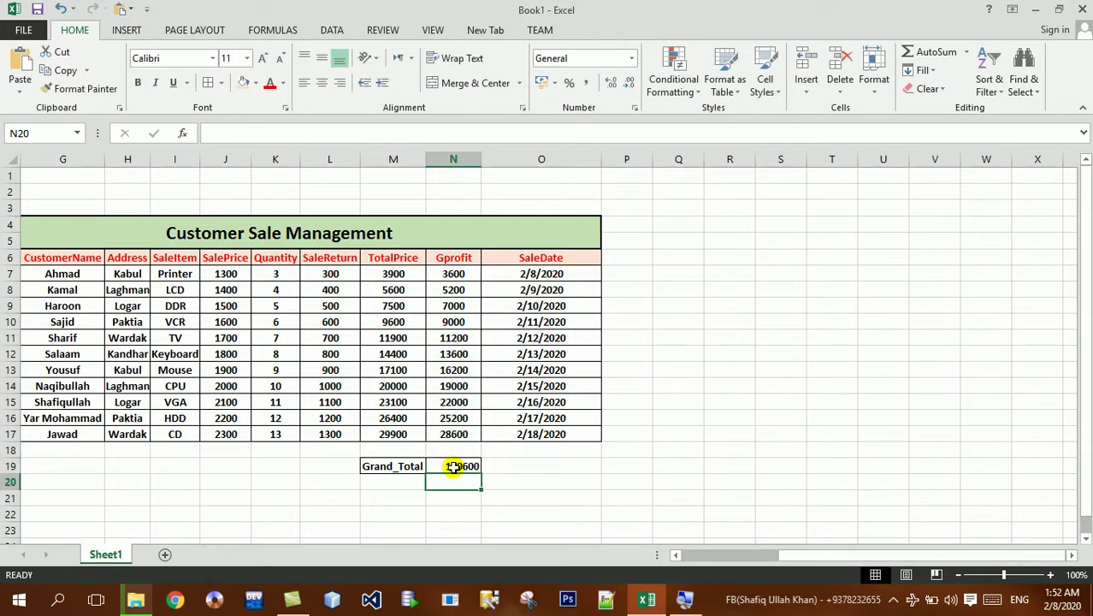
pyautogui.click(453, 467)
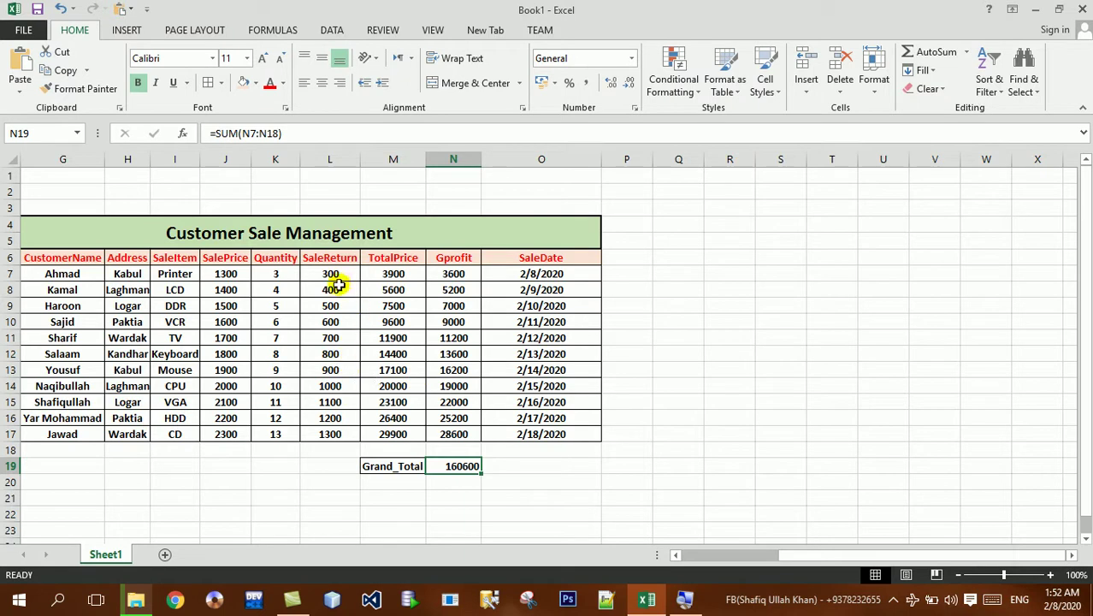
# - Set K7's Quantity to 7 and L7's SaleReturn to 900
pyautogui.click(226, 274)
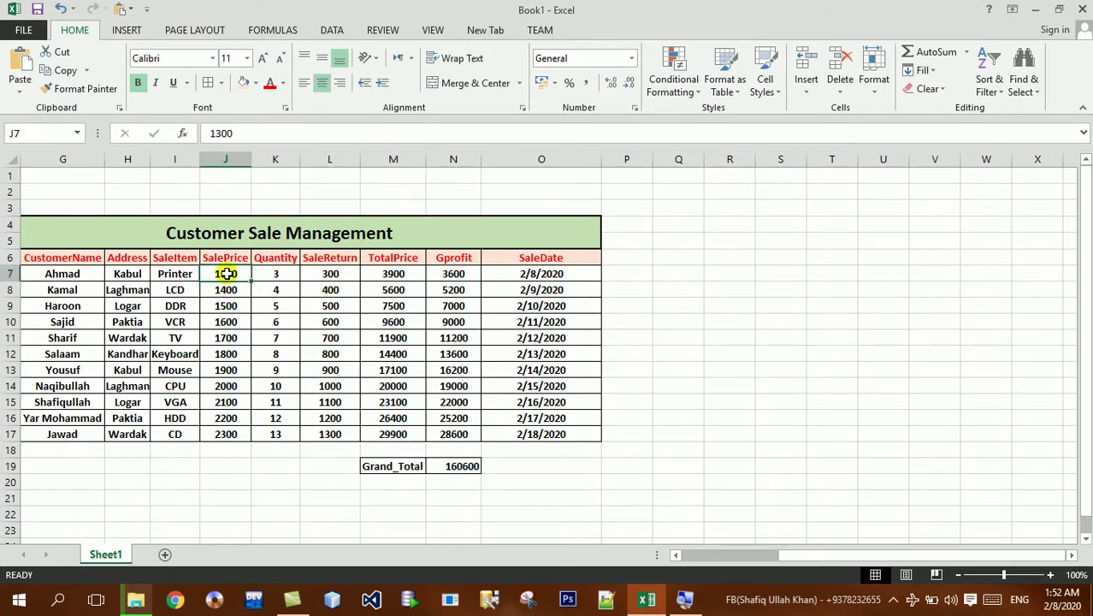
pyautogui.click(270, 273)
pyautogui.write('7')
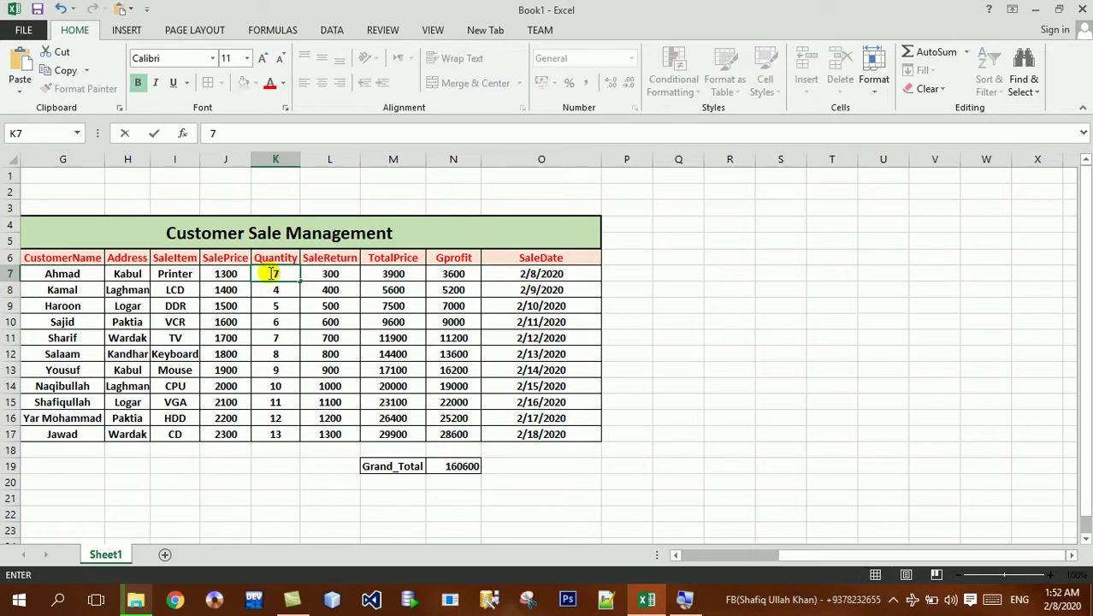
pyautogui.press('Return')
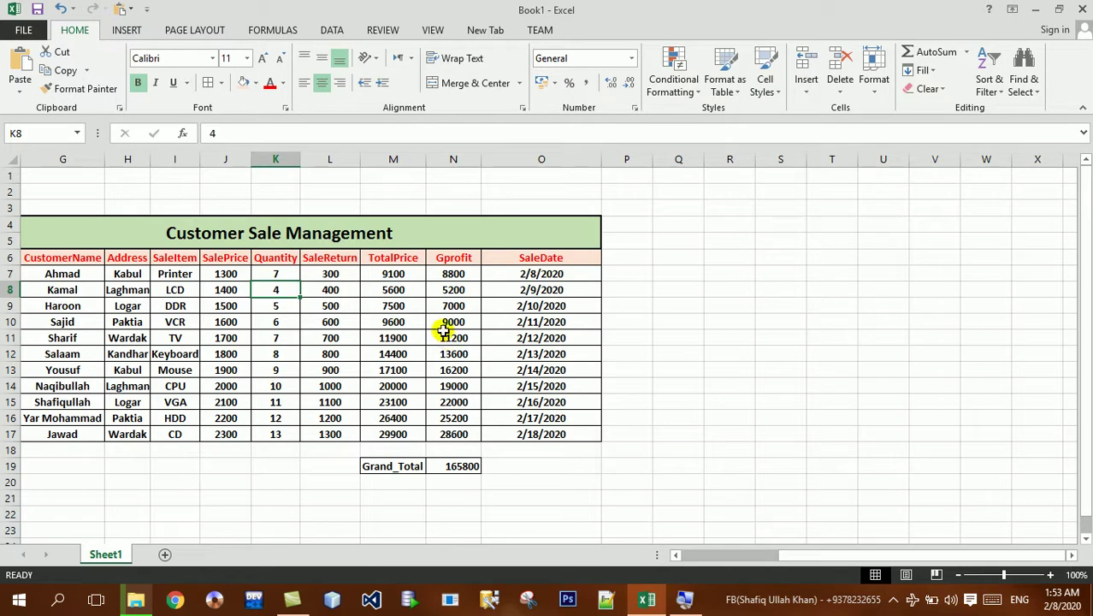
pyautogui.click(330, 273)
pyautogui.write('900')
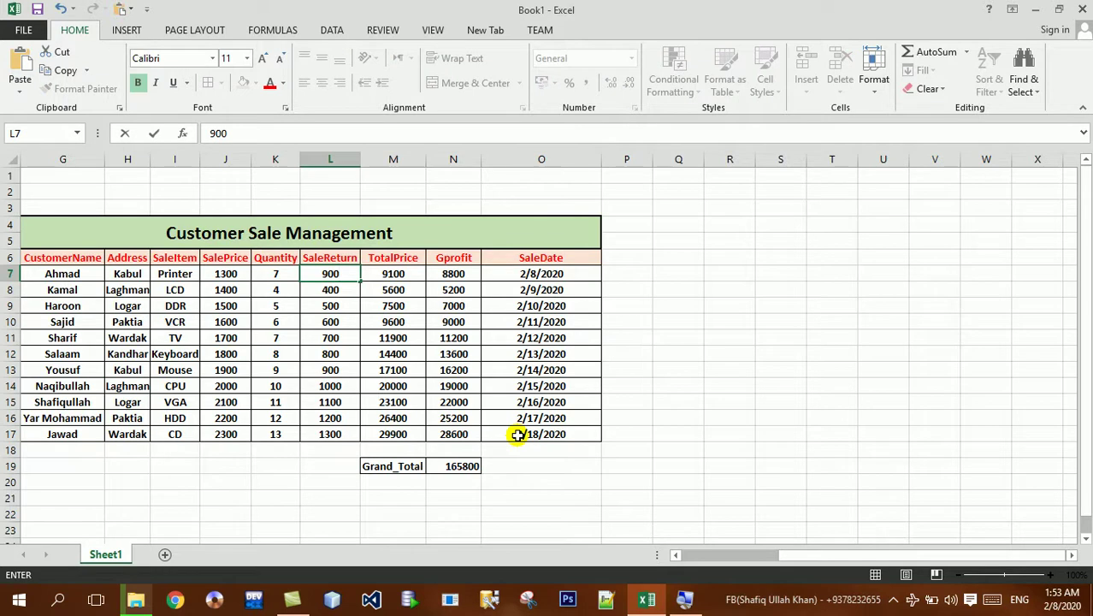
pyautogui.press('Return')
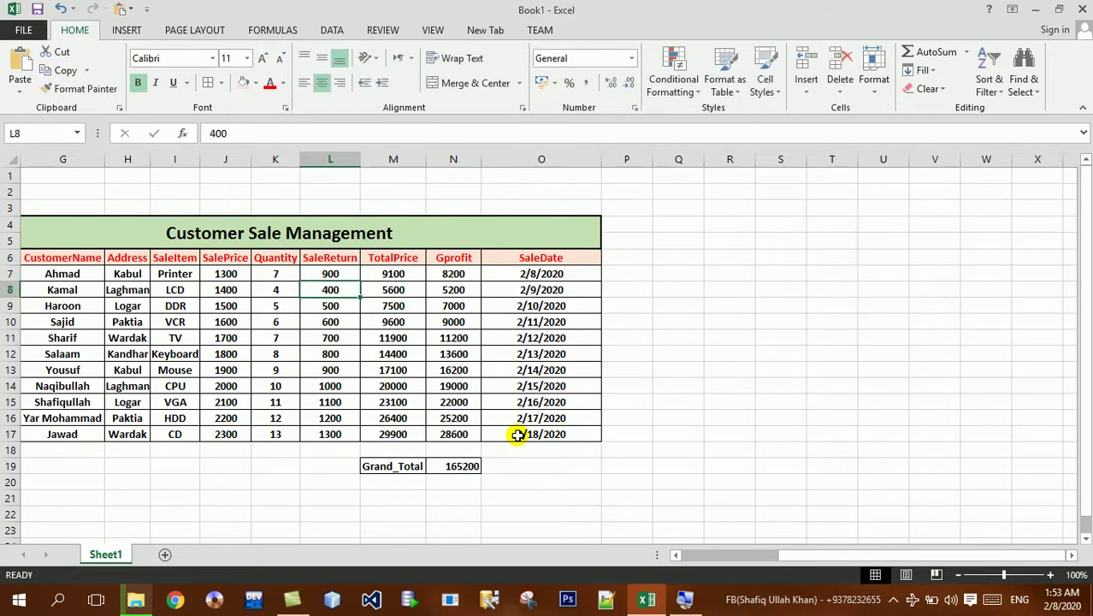
pyautogui.press('Right')
pyautogui.press('Right')
pyautogui.press('Right')
pyautogui.press('Right')
pyautogui.press('Right')
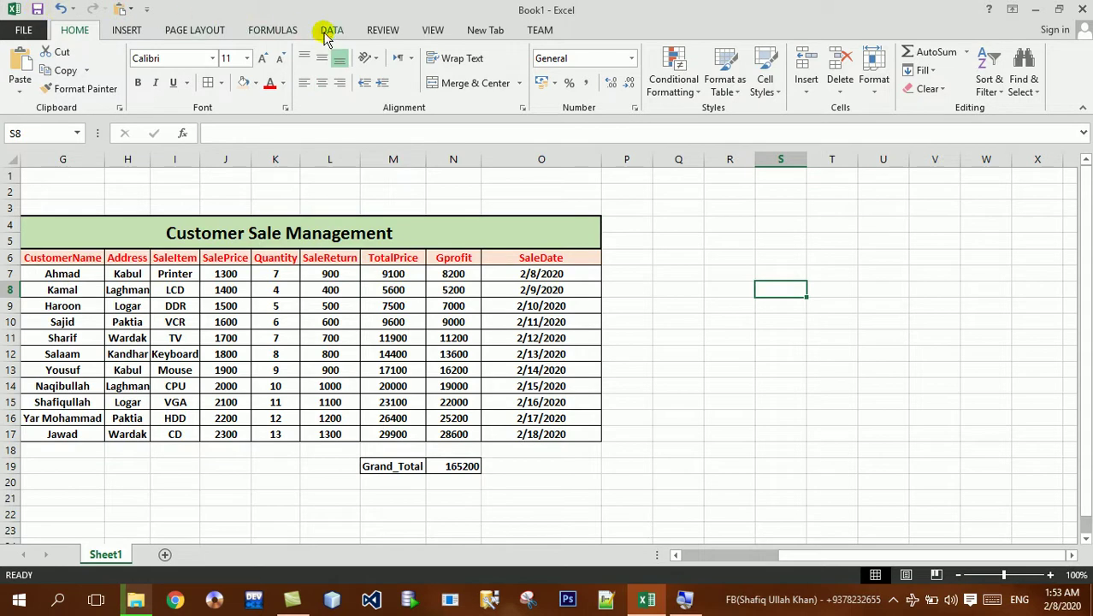
# - Switch calculation to Manual and change K7's Quantity to 10
pyautogui.click(289, 36)
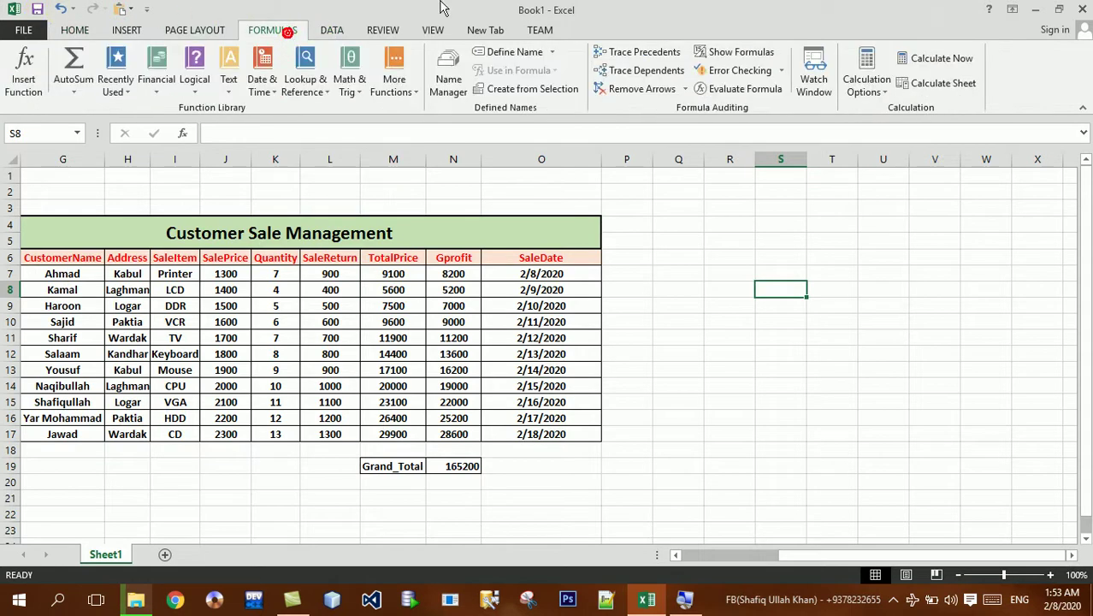
pyautogui.click(868, 79)
pyautogui.click(883, 145)
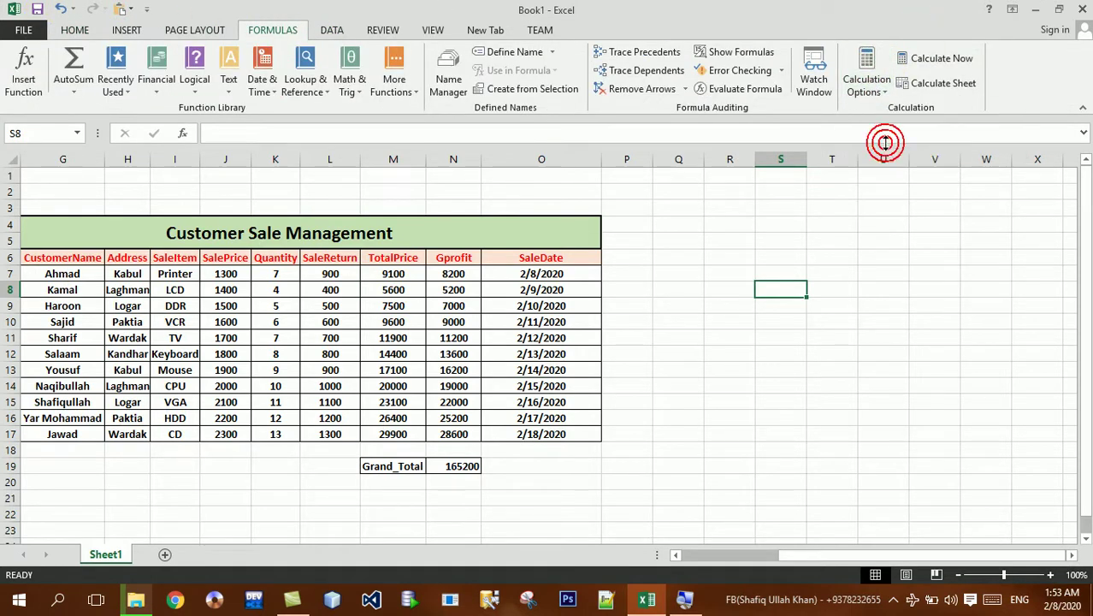
pyautogui.click(675, 356)
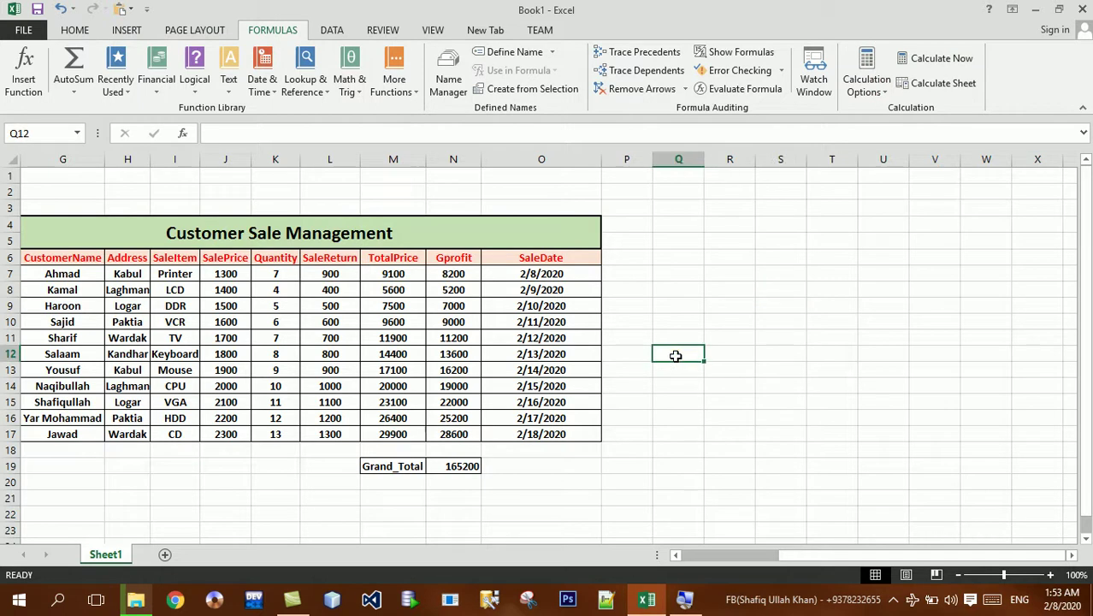
pyautogui.click(279, 278)
pyautogui.write('10')
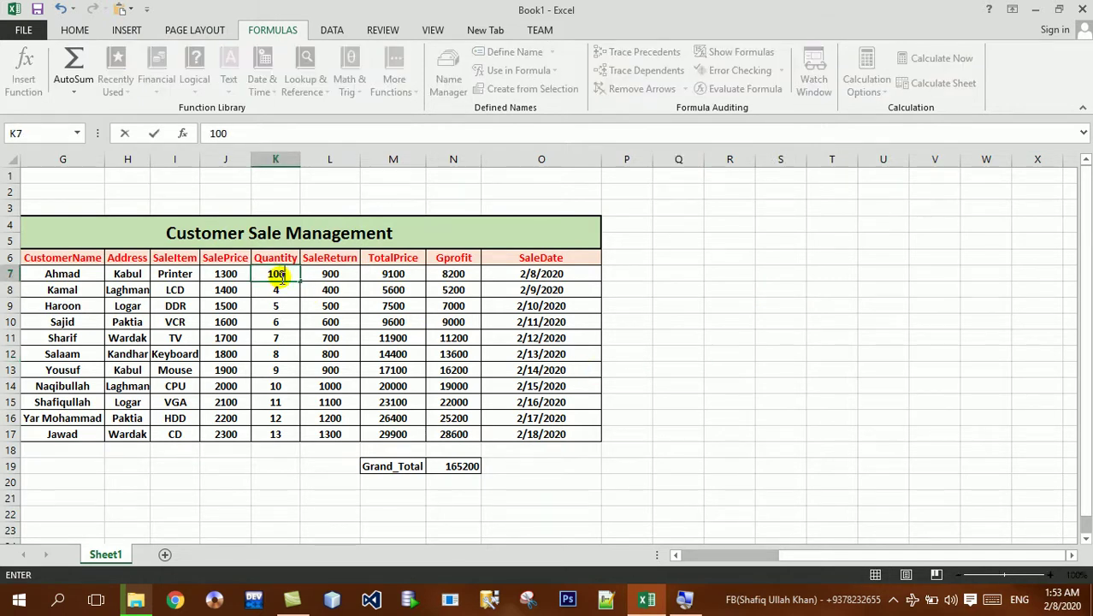
pyautogui.press('Return')
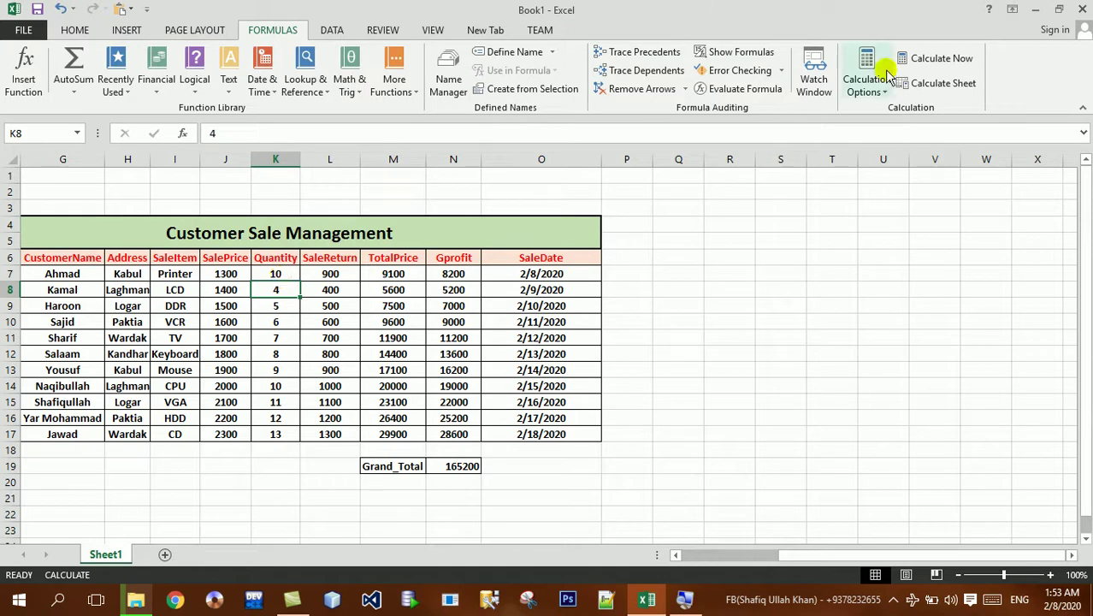
# - Switch calculation to Automatic so Grand_Total updates to 169100, then back to Manual
pyautogui.click(869, 83)
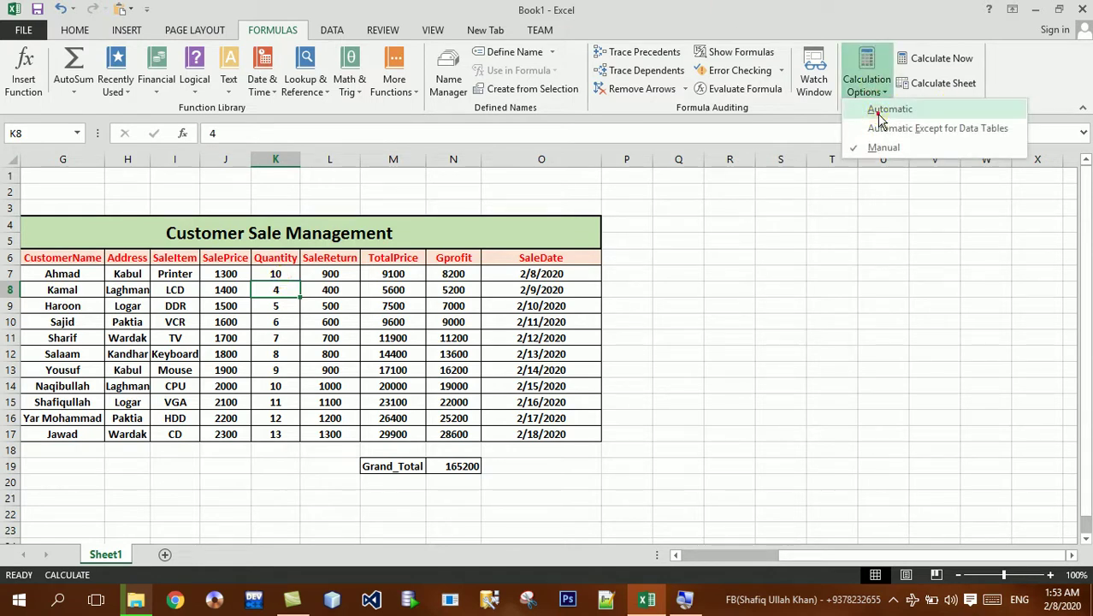
pyautogui.click(880, 110)
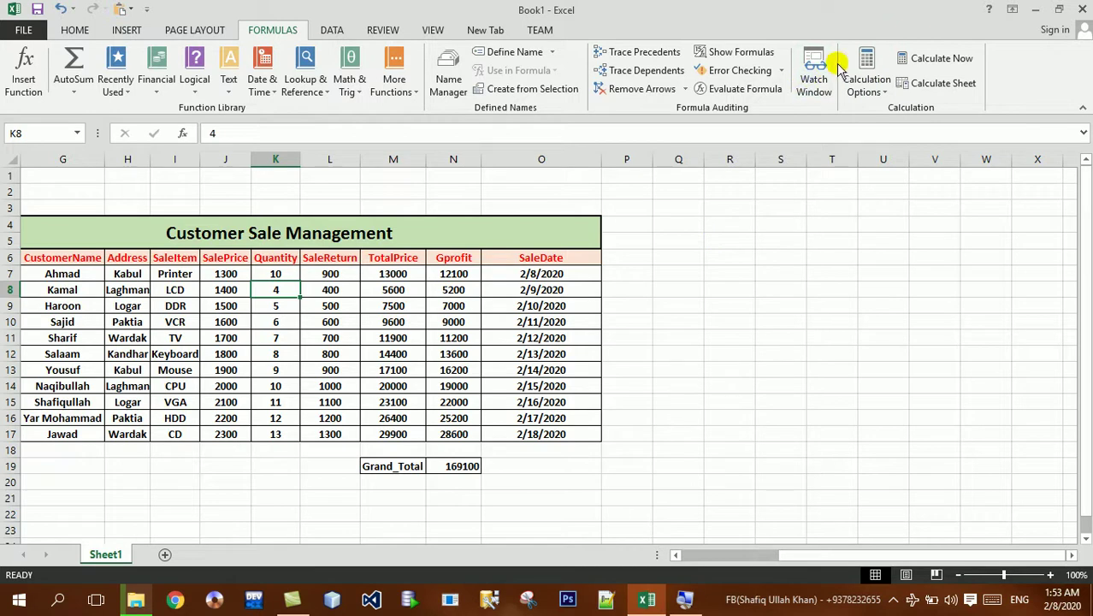
pyautogui.click(867, 82)
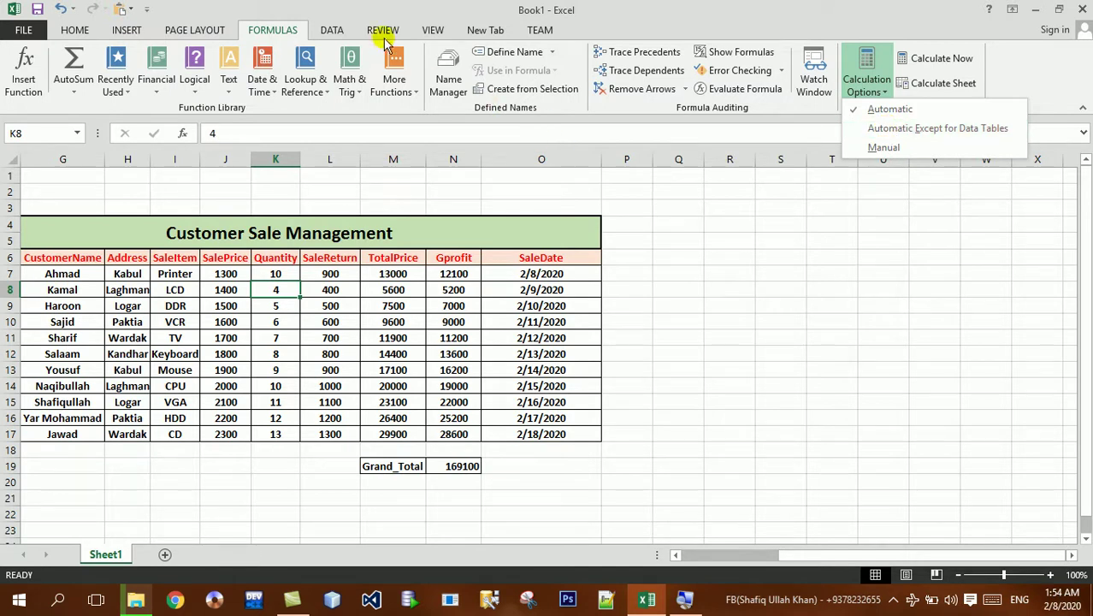
pyautogui.click(339, 35)
pyautogui.click(339, 34)
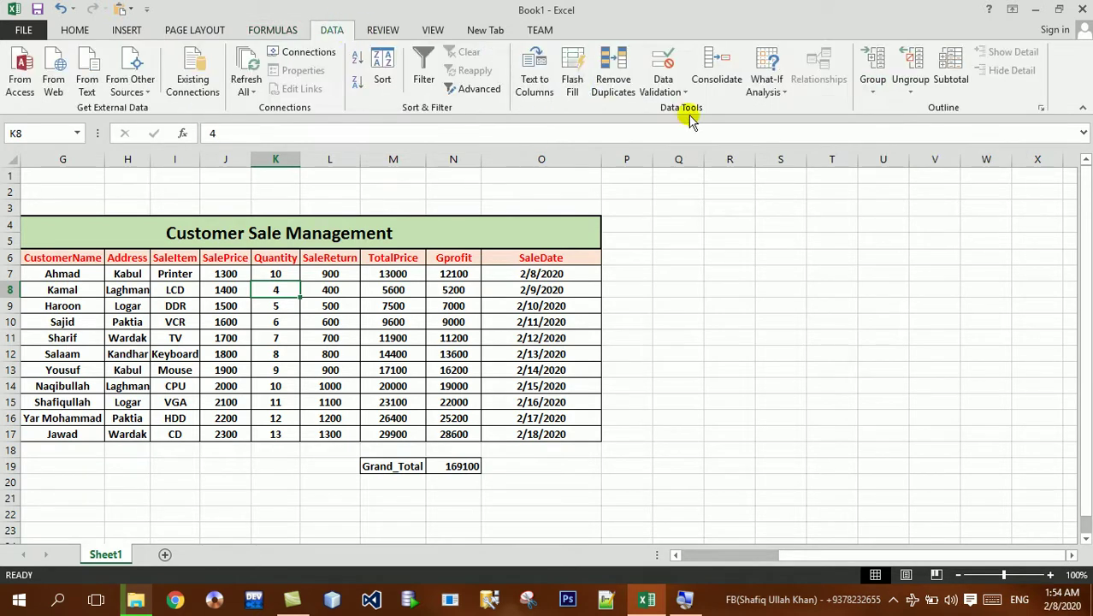
pyautogui.click(768, 84)
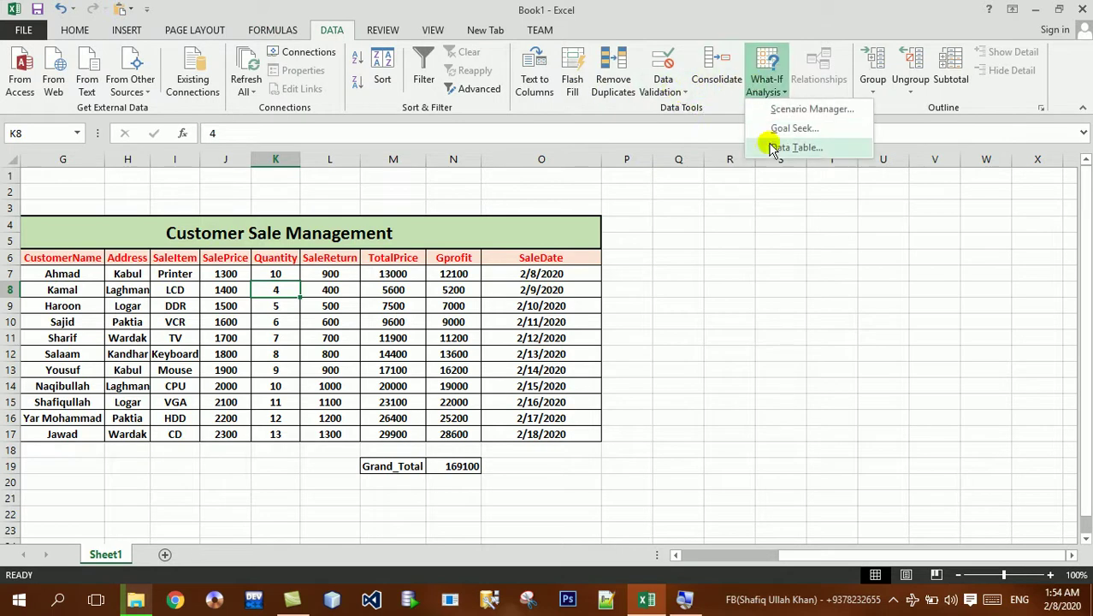
pyautogui.click(288, 31)
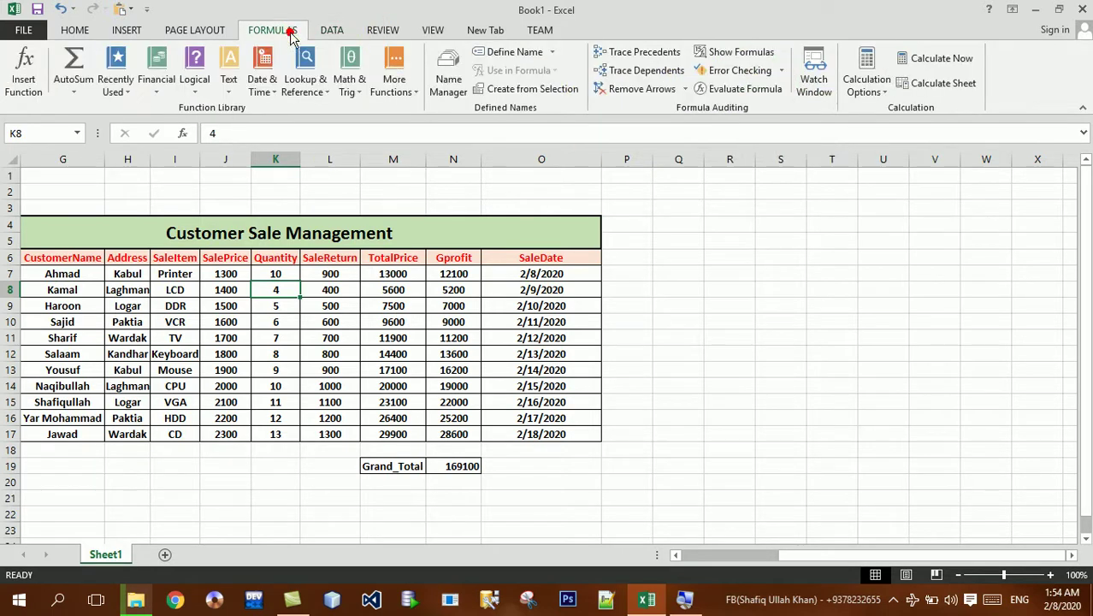
pyautogui.click(866, 84)
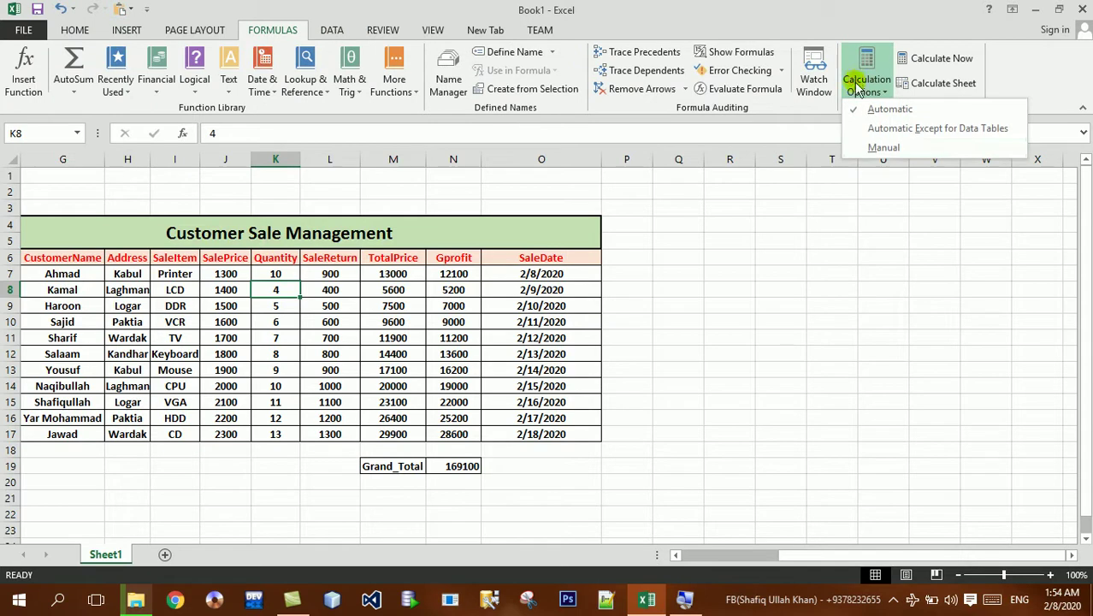
pyautogui.click(879, 147)
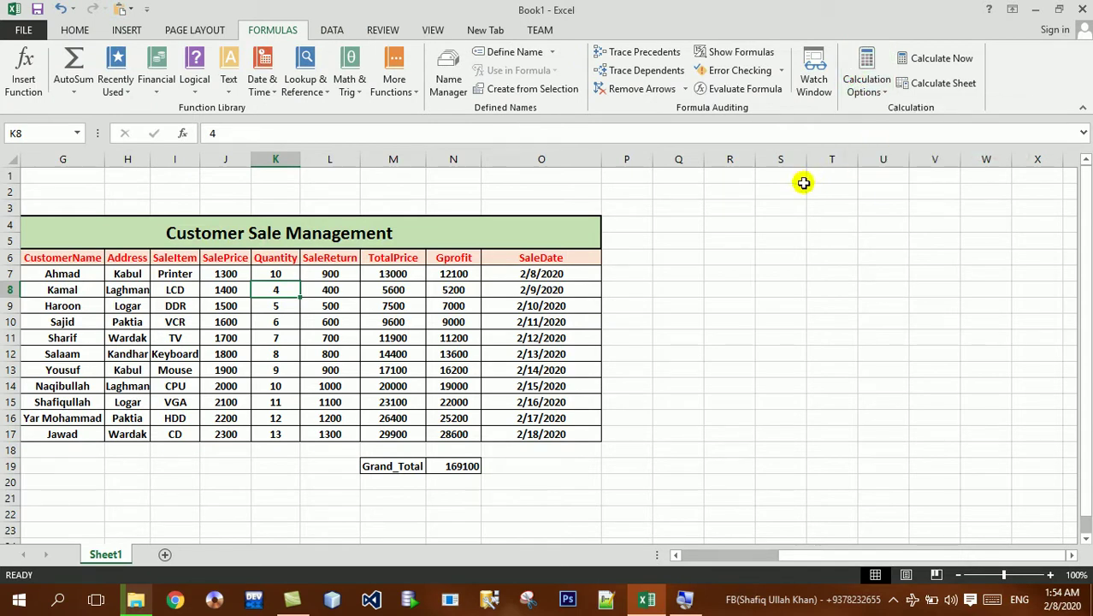
pyautogui.click(740, 258)
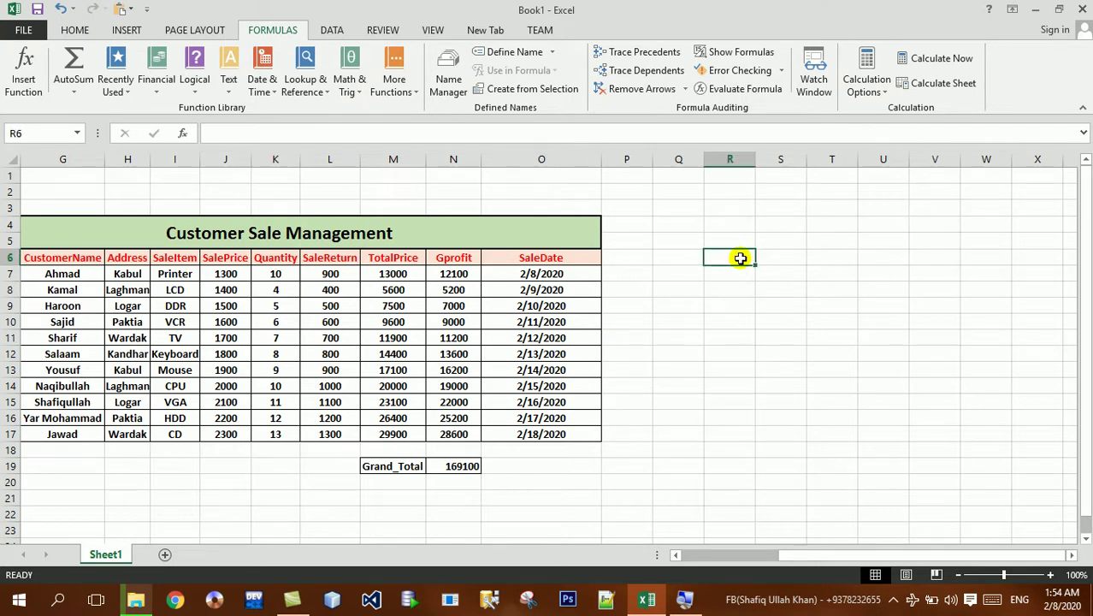
# - Type the Salary, Bonus and TotalSalay headers across R6:T6
pyautogui.write('Salary')
pyautogui.press('Tab')
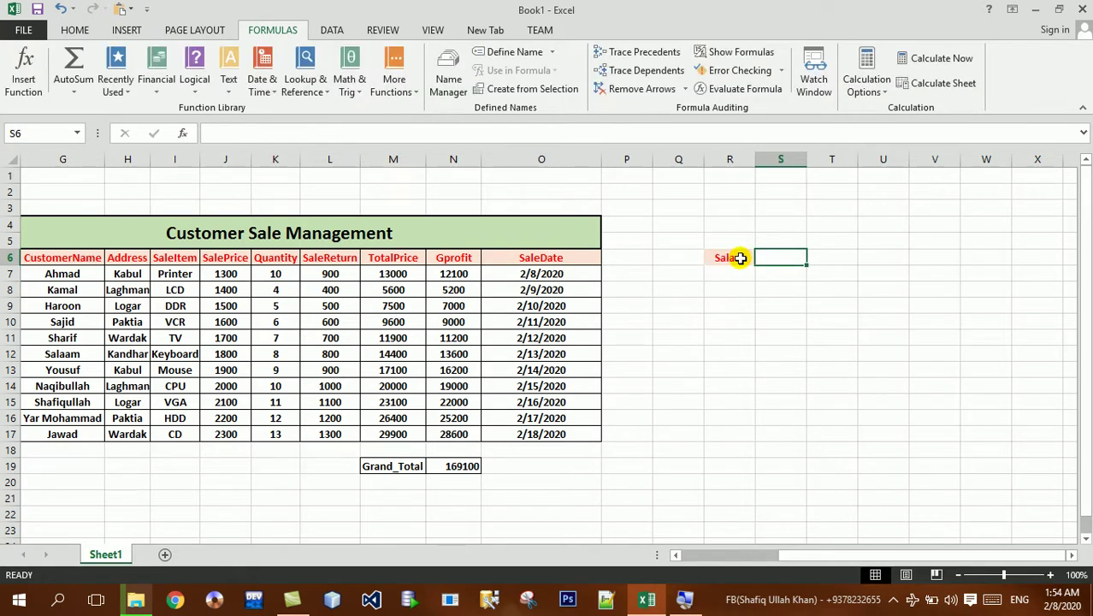
pyautogui.write('Bonus')
pyautogui.press('Tab')
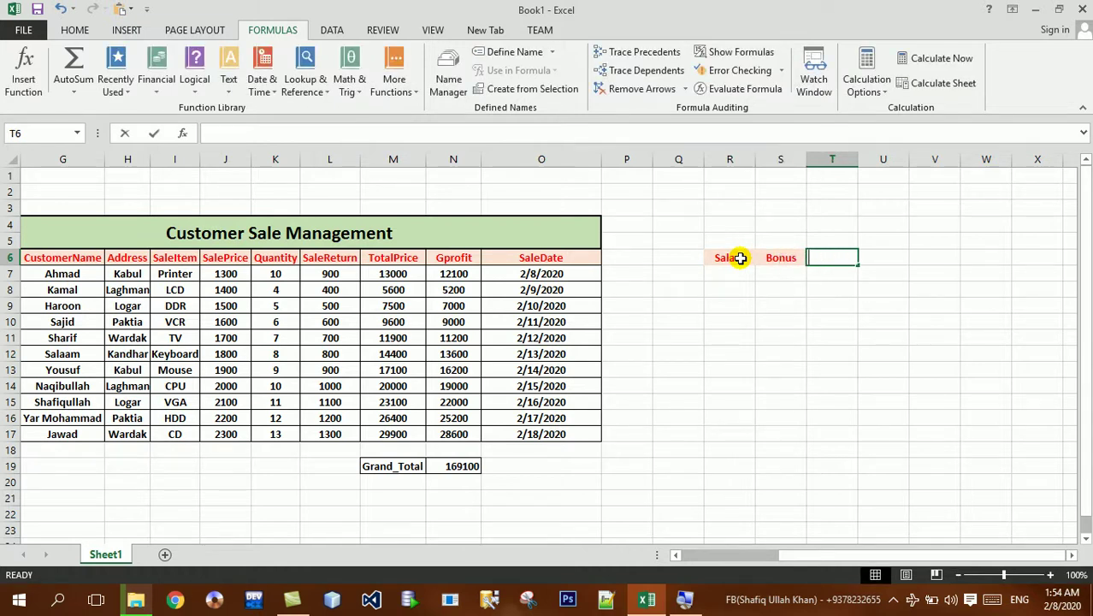
pyautogui.write('TotalSalay')
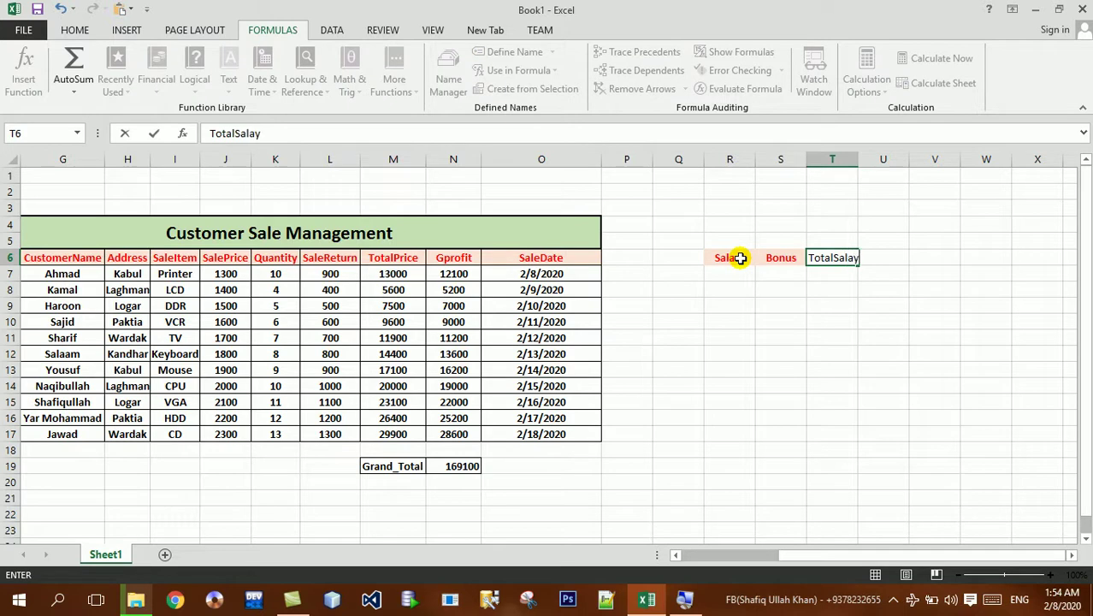
pyautogui.press('Return')
# - Correct the header typos so row 6 reads Salary, Bonus, TotalSalary
pyautogui.press('Up')
pyautogui.press('Right')
pyautogui.press('Right')
pyautogui.doubleClick(740, 257)
pyautogui.press('BackSpace')
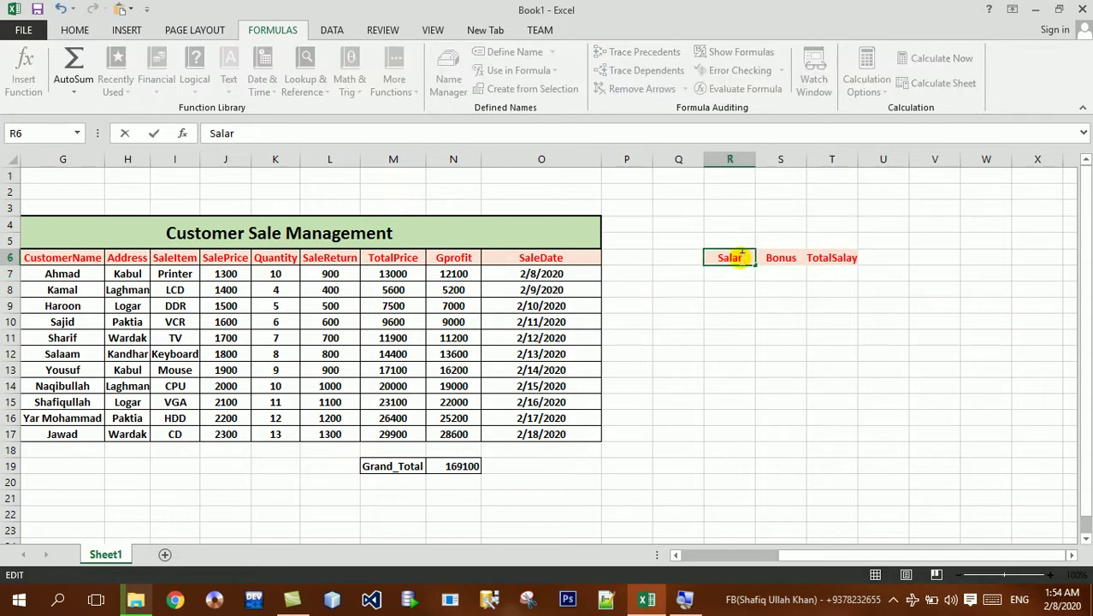
pyautogui.press('Return')
pyautogui.press('Right')
pyautogui.press('Right')
pyautogui.press('Right')
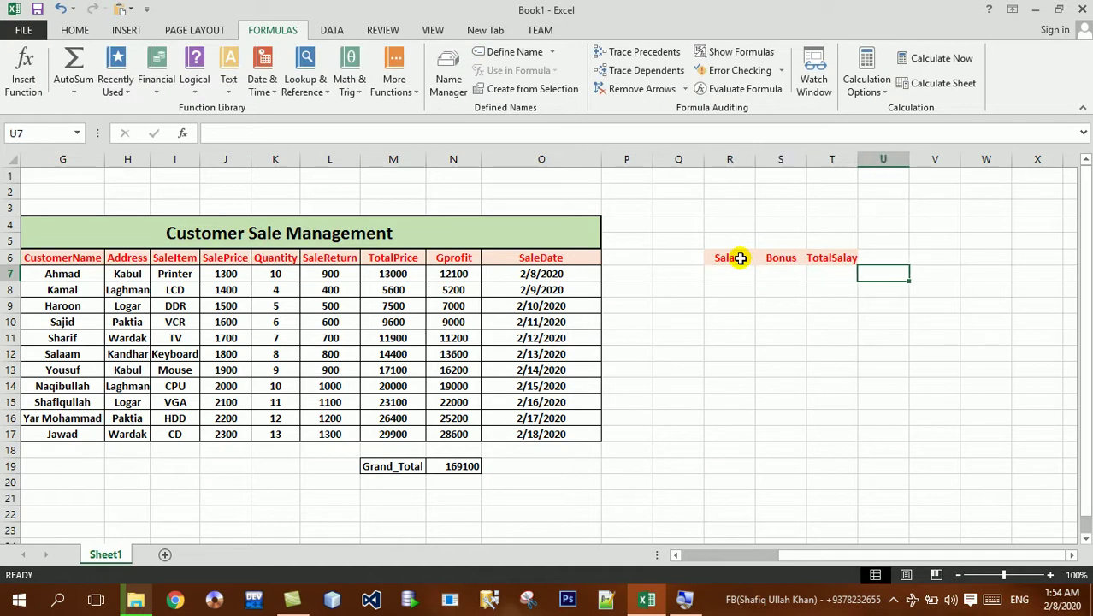
pyautogui.press('Up')
pyautogui.press('Left')
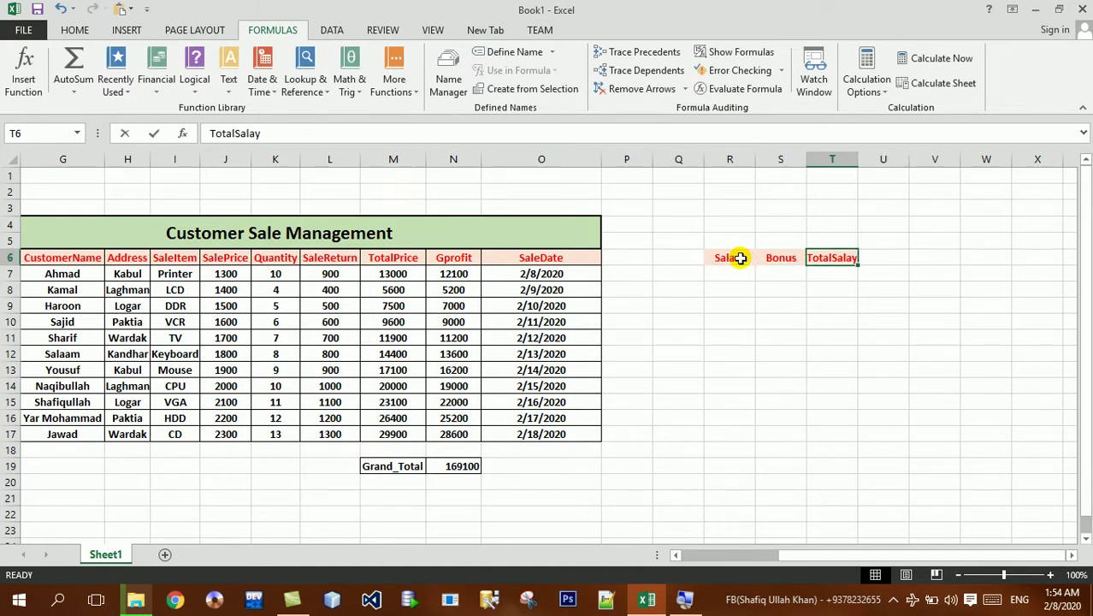
pyautogui.press('F2')
pyautogui.press('Left')
pyautogui.write('r')
pyautogui.press('Return')
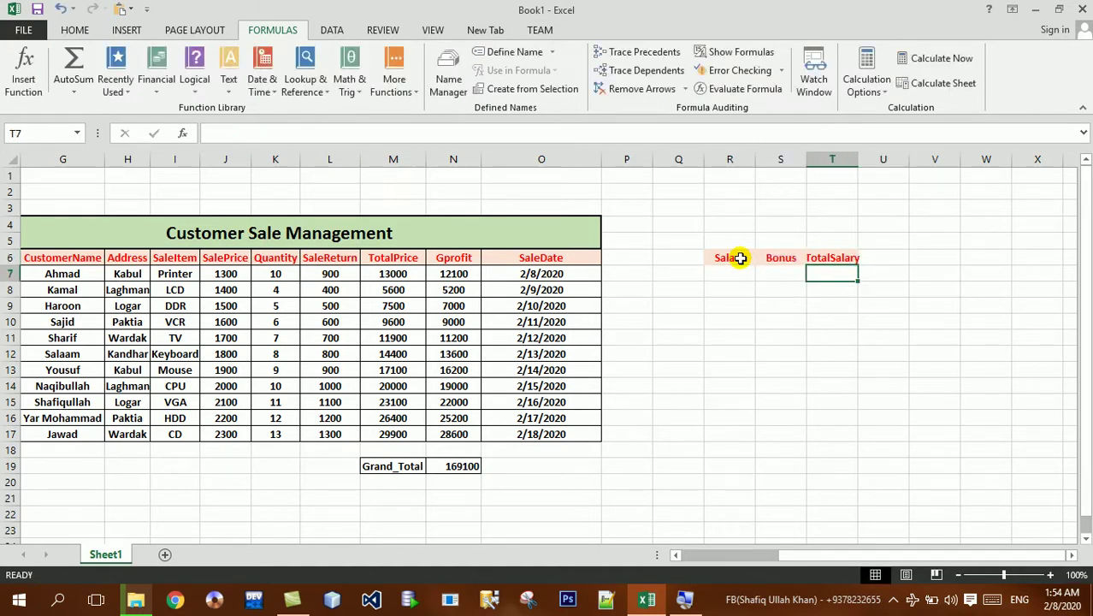
# - Enter salaries 1200 and 1300 in R7:R8 and extend the series to row 13
pyautogui.press('Left')
pyautogui.press('Left')
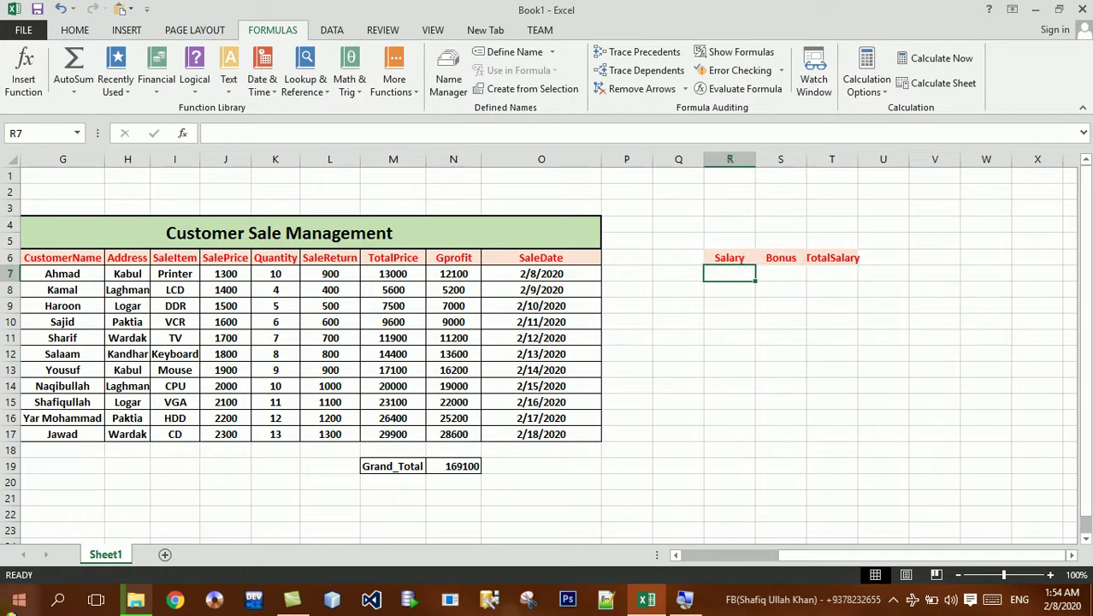
pyautogui.write('1200')
pyautogui.press('Return')
pyautogui.write('1300')
pyautogui.press('Return')
pyautogui.moveTo(723, 275); pyautogui.dragTo(758, 375)
# - Enter bonuses 100 and 200 in S7:S8 to start the bonus series
pyautogui.click(776, 274)
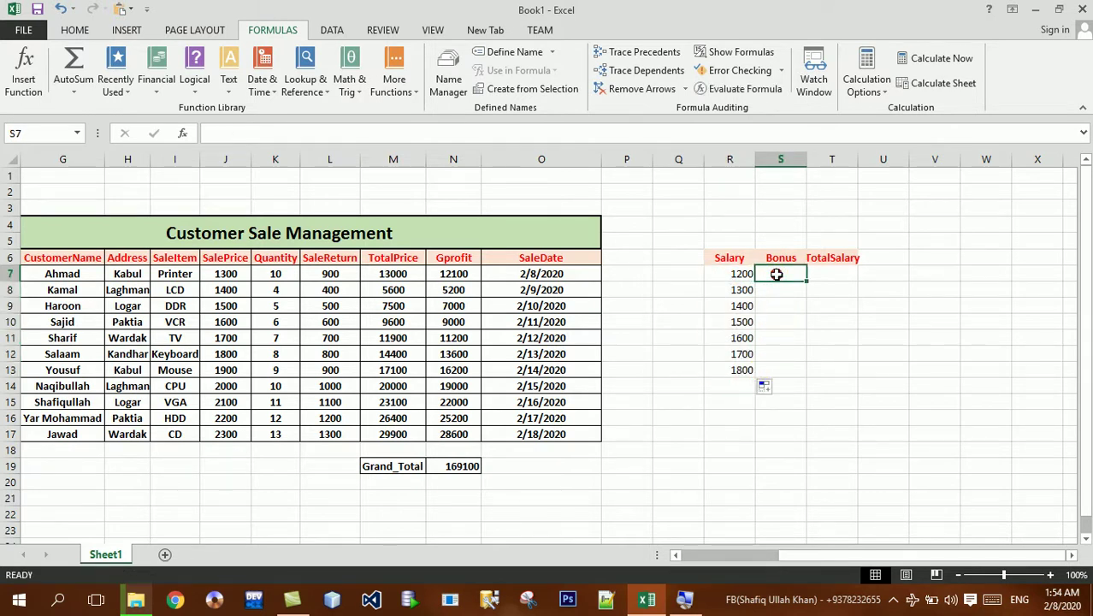
pyautogui.write('100')
pyautogui.press('Return')
pyautogui.write('200')
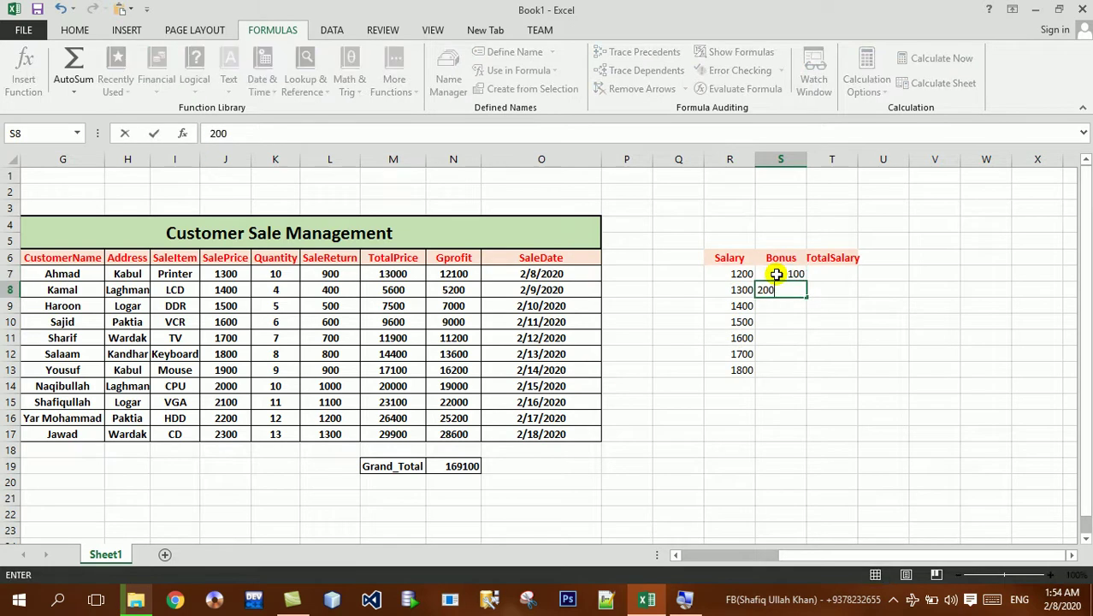
pyautogui.moveTo(777, 273); pyautogui.dragTo(812, 376)
# - Extend bonuses to row 13 and fill =SUM(R7:S7) TotalSalary formulas down T7:T13
pyautogui.click(832, 275)
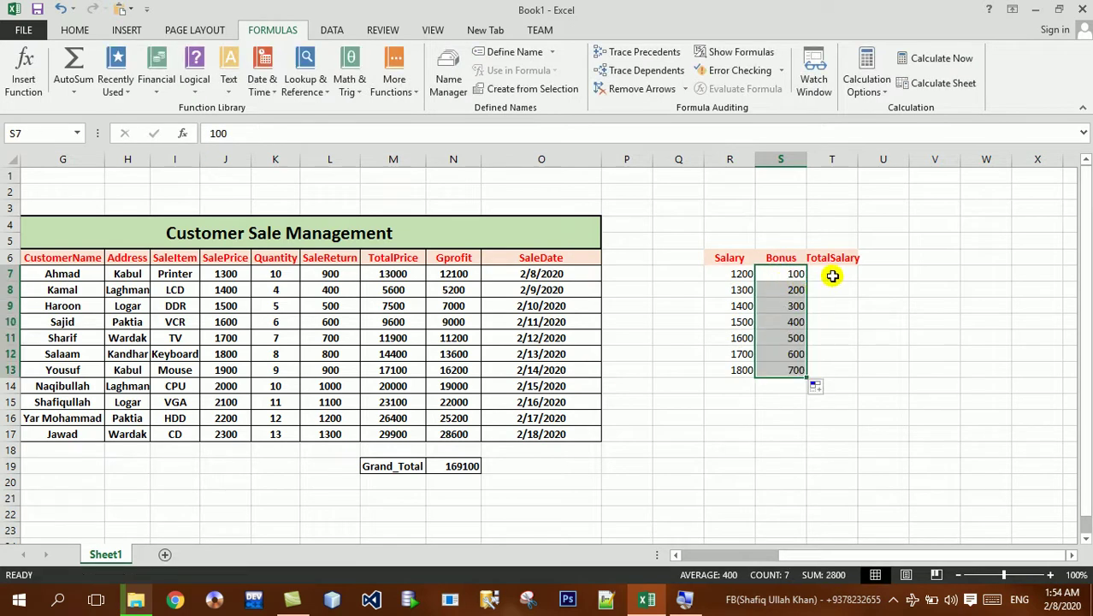
pyautogui.write('=')
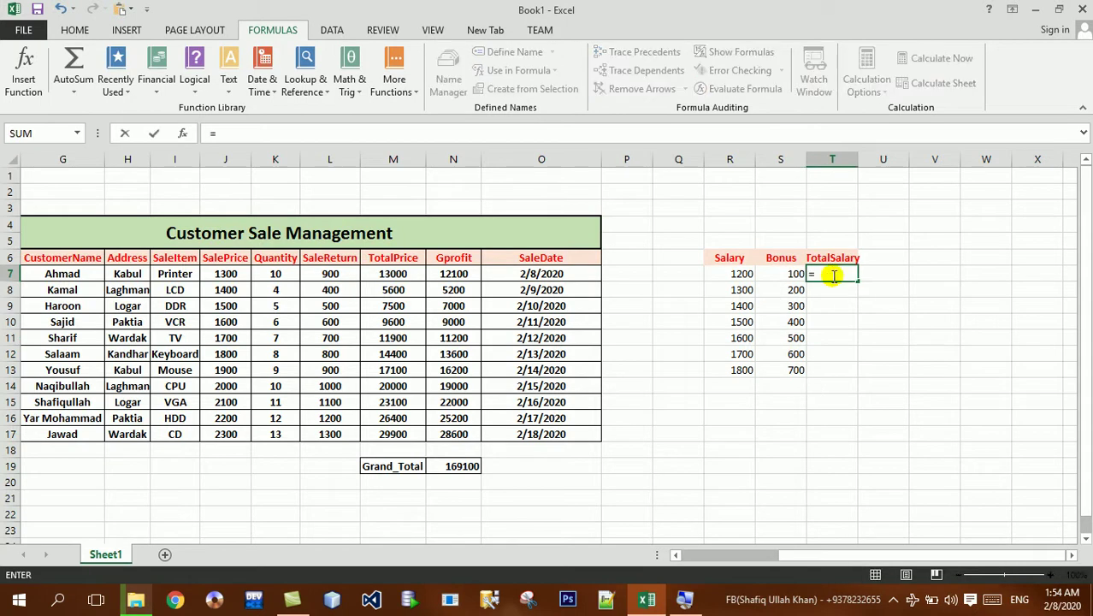
pyautogui.write('sum(')
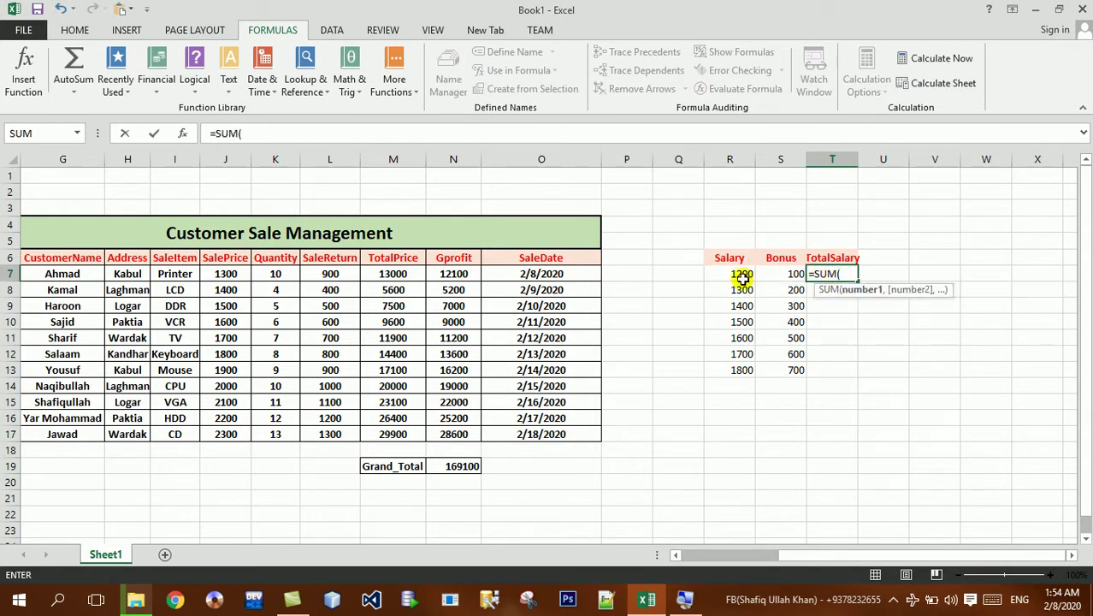
pyautogui.moveTo(740, 275); pyautogui.dragTo(780, 274)
pyautogui.press('Return')
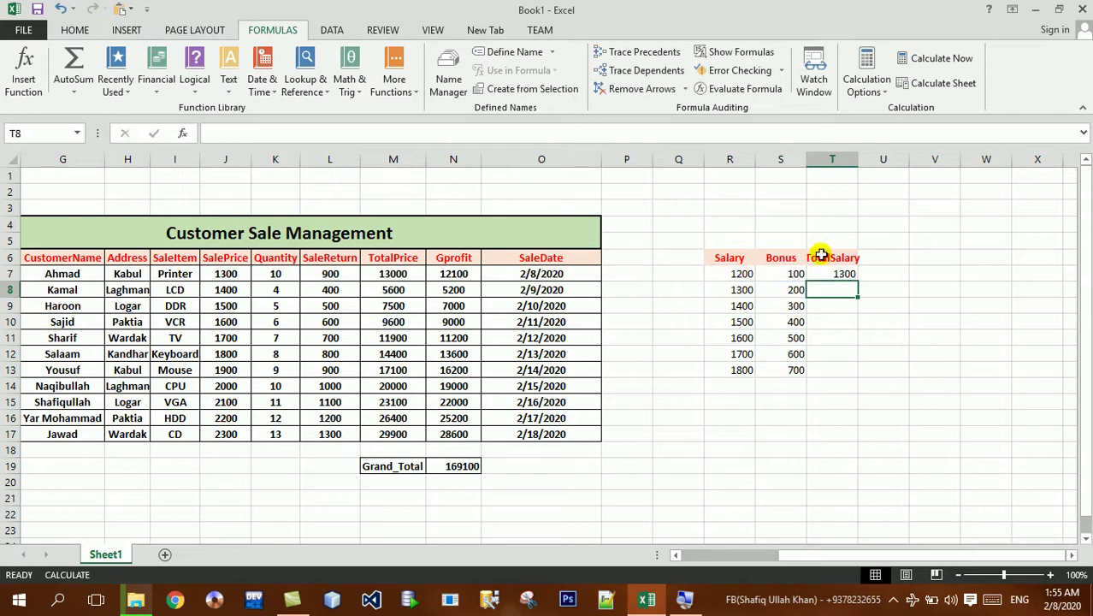
pyautogui.click(834, 272)
pyautogui.moveTo(857, 282); pyautogui.dragTo(858, 369)
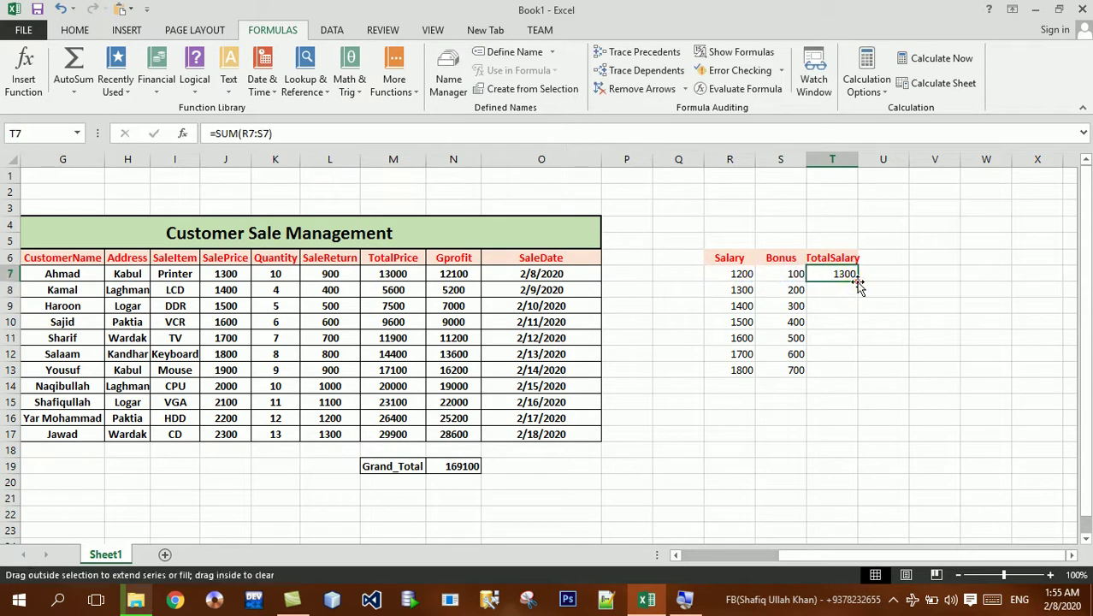
# - Label S21 Grand_Total, autofit column S, and sum TotalSalary in T21 to 9100
pyautogui.click(758, 495)
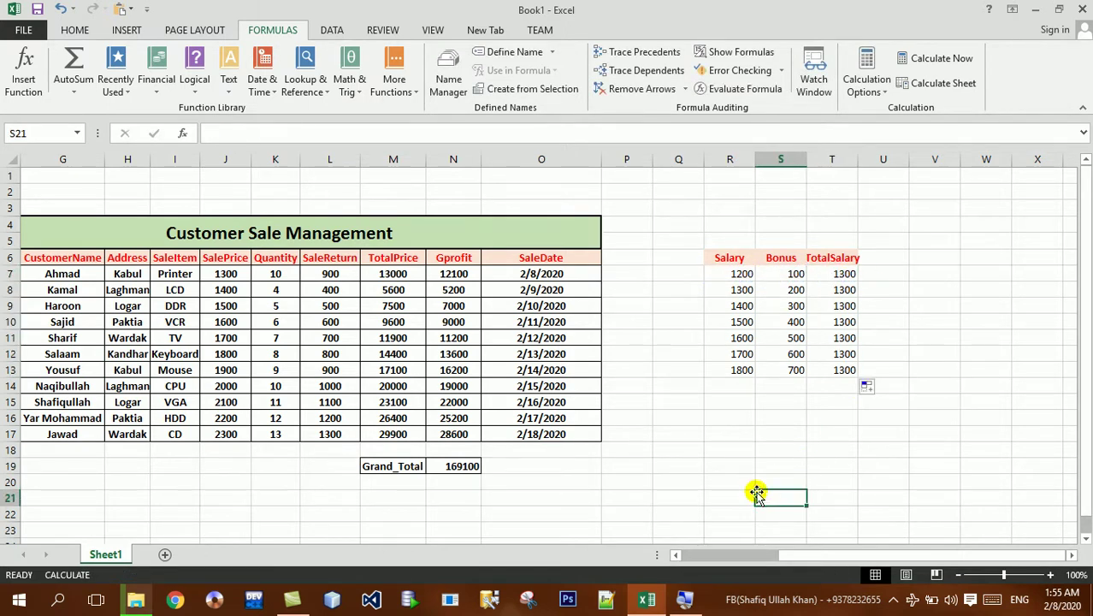
pyautogui.write('Grand_Total')
pyautogui.press('Tab')
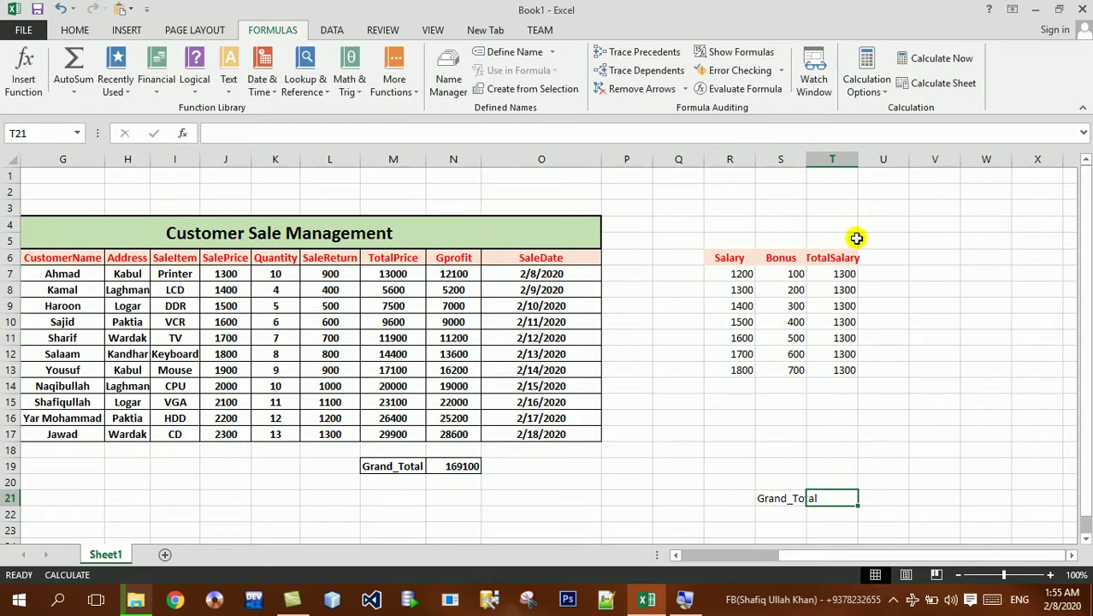
pyautogui.doubleClick(806, 160)
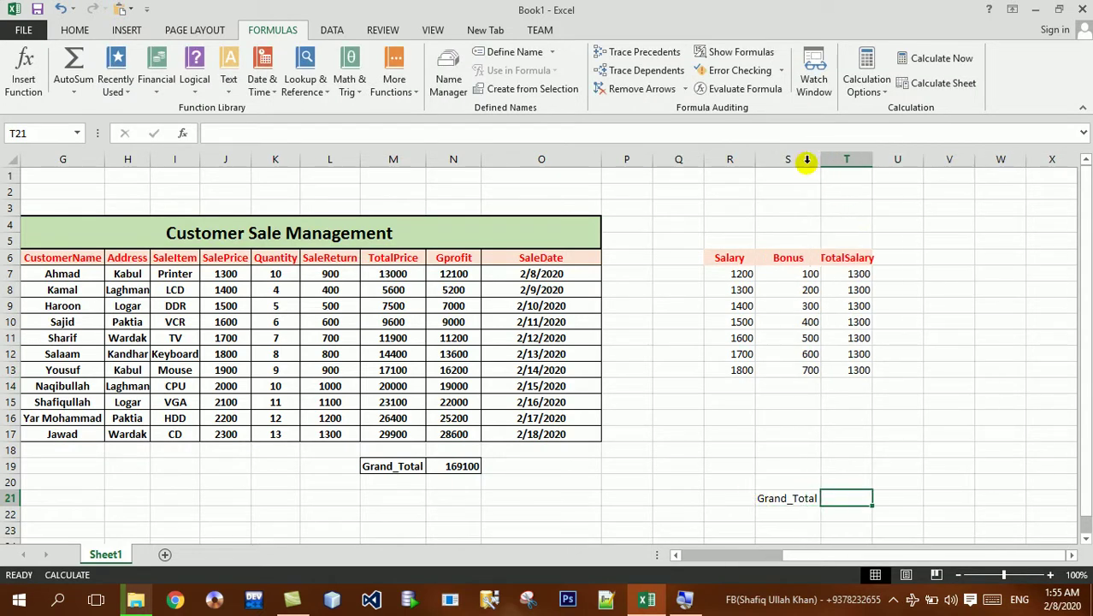
pyautogui.write('=')
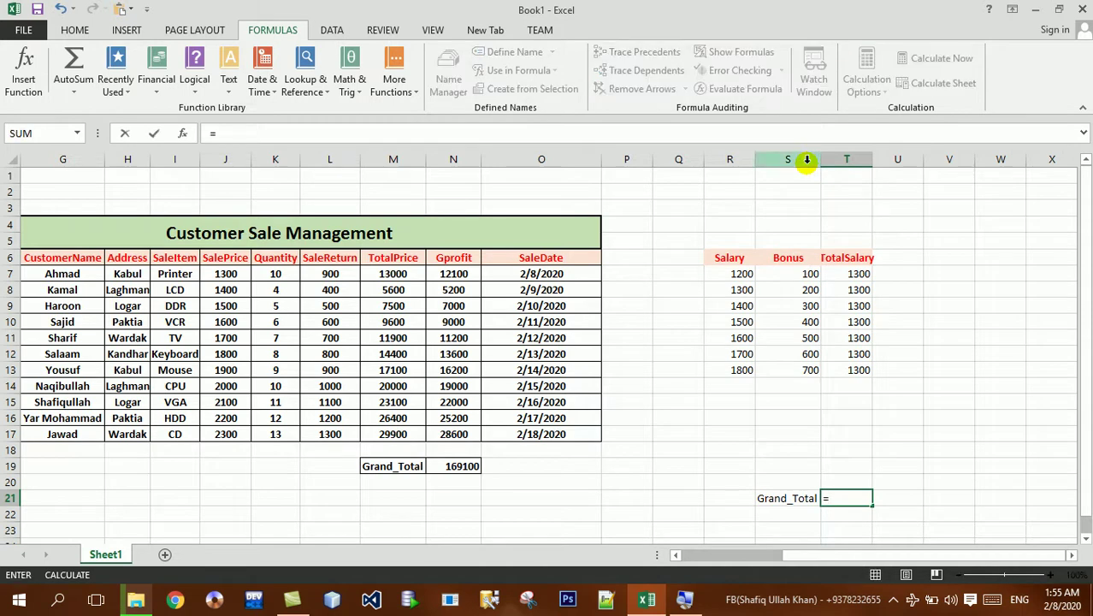
pyautogui.press('super')
pyautogui.press('super')
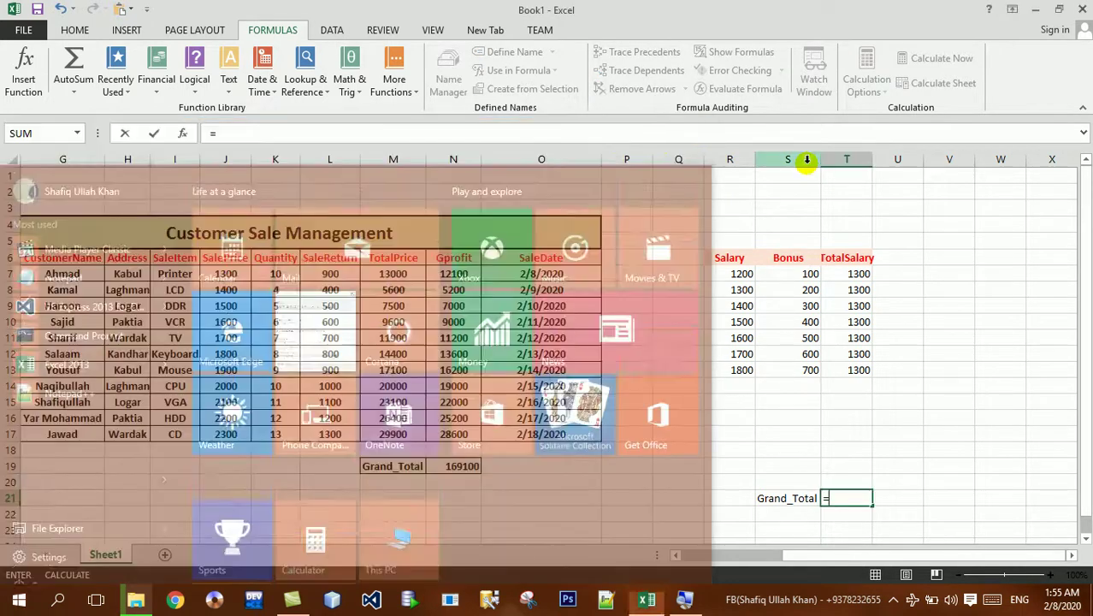
pyautogui.hotkey('alt', '=')
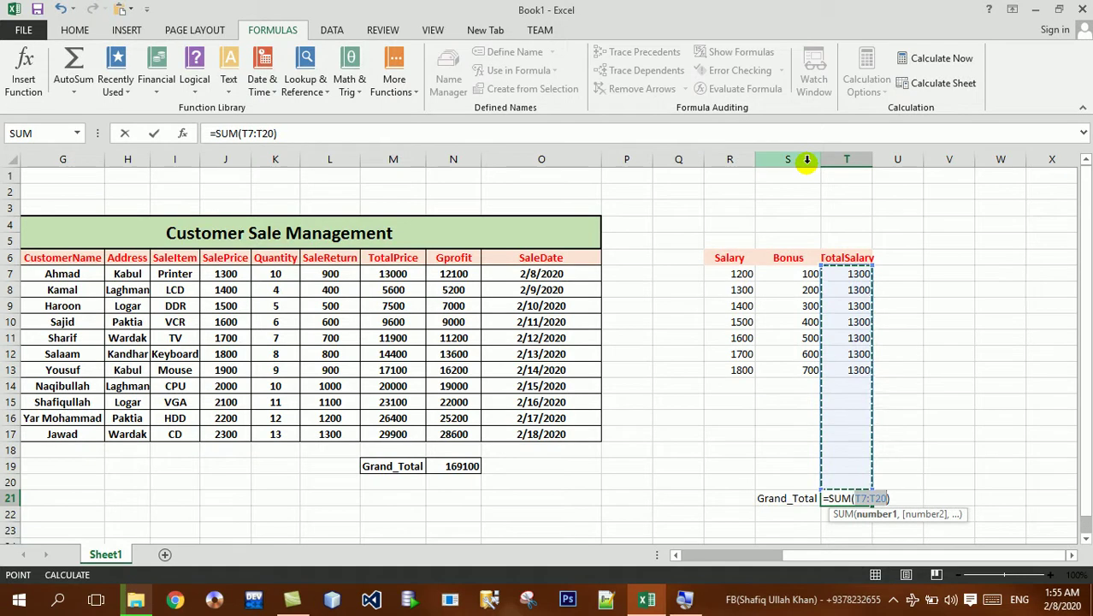
pyautogui.press('Return')
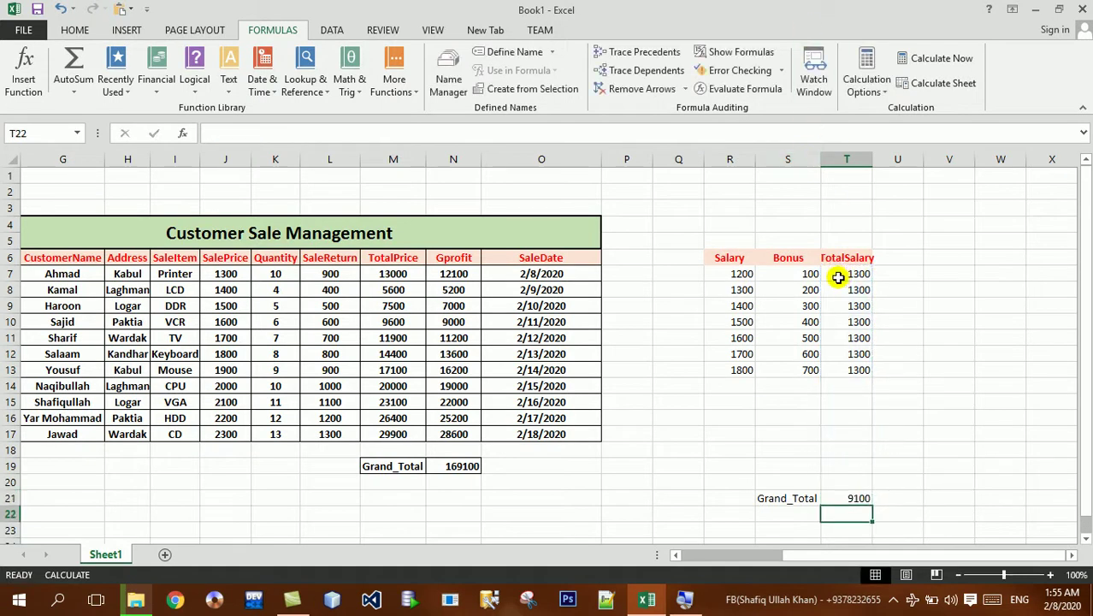
# - Raise the first bonus in S7 to 3000
pyautogui.click(805, 273)
pyautogui.doubleClick(805, 273)
pyautogui.write('000')
pyautogui.press('Return')
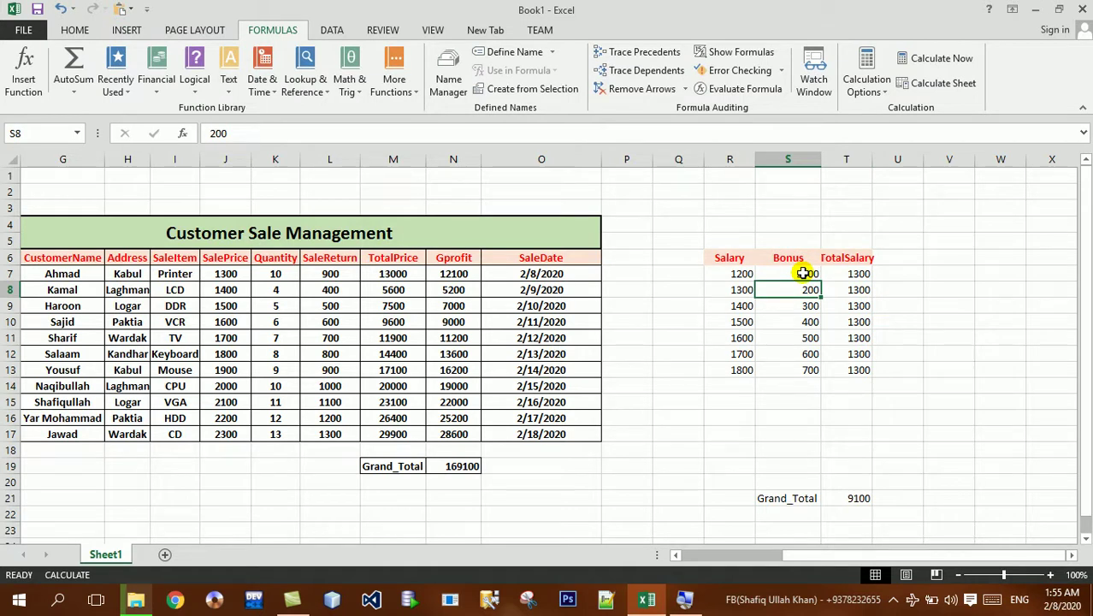
# - Enter 15 as the Quantity in K8, replacing 4
pyautogui.click(273, 289)
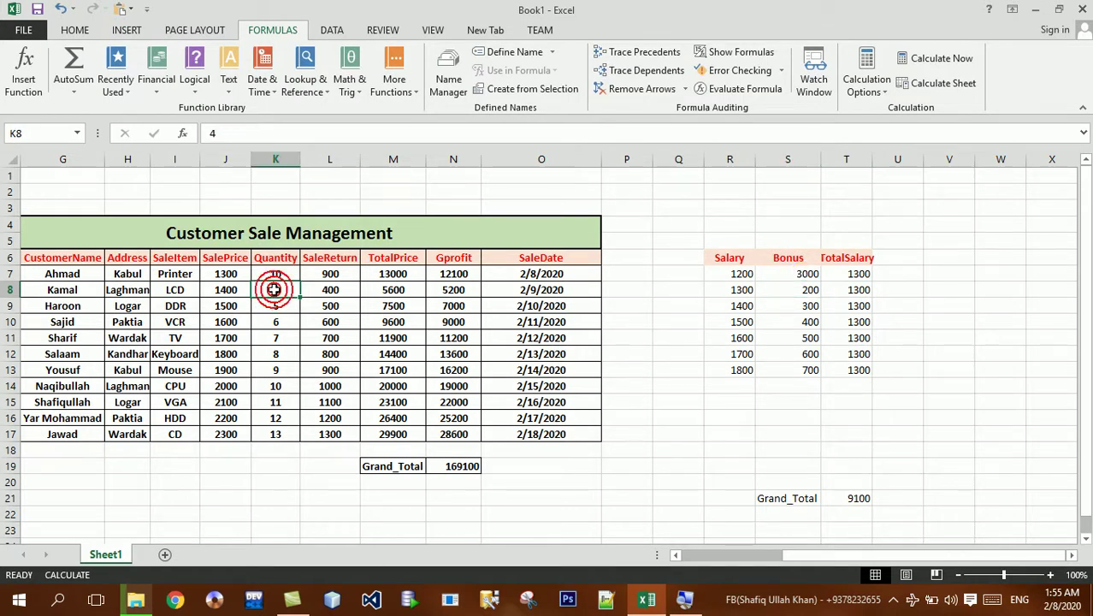
pyautogui.write('15')
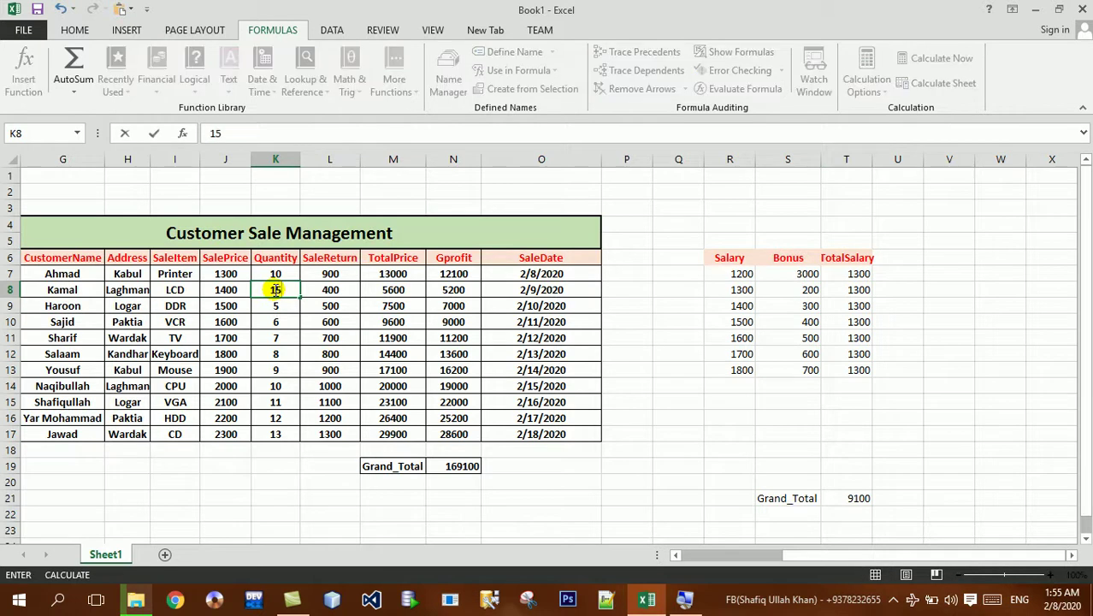
pyautogui.press('Return')
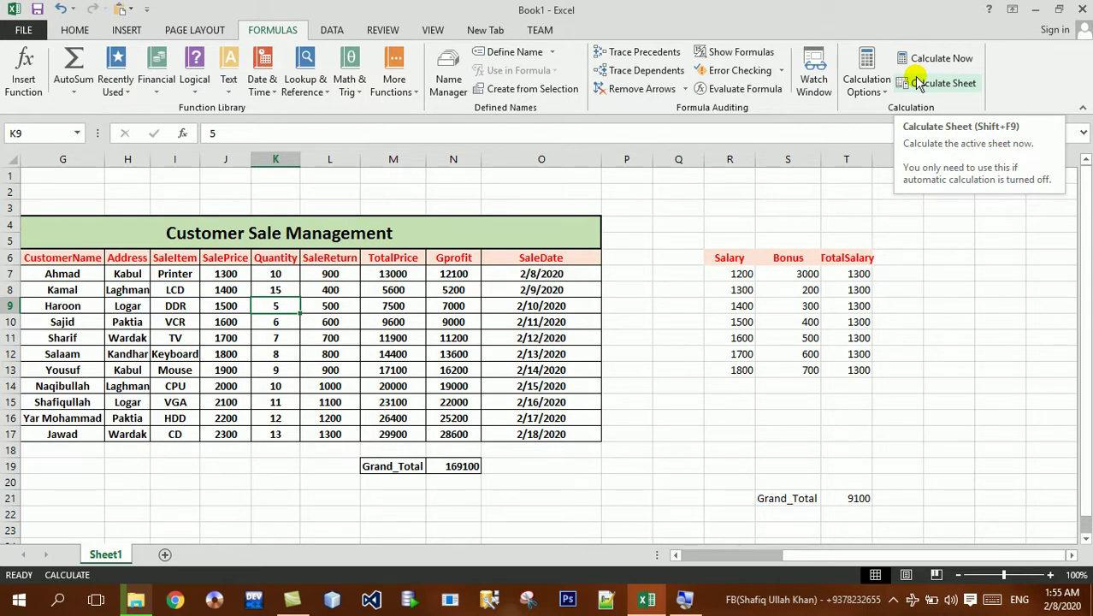
# - Rename the Sheet1 tab to Calc
pyautogui.rightClick(117, 559)
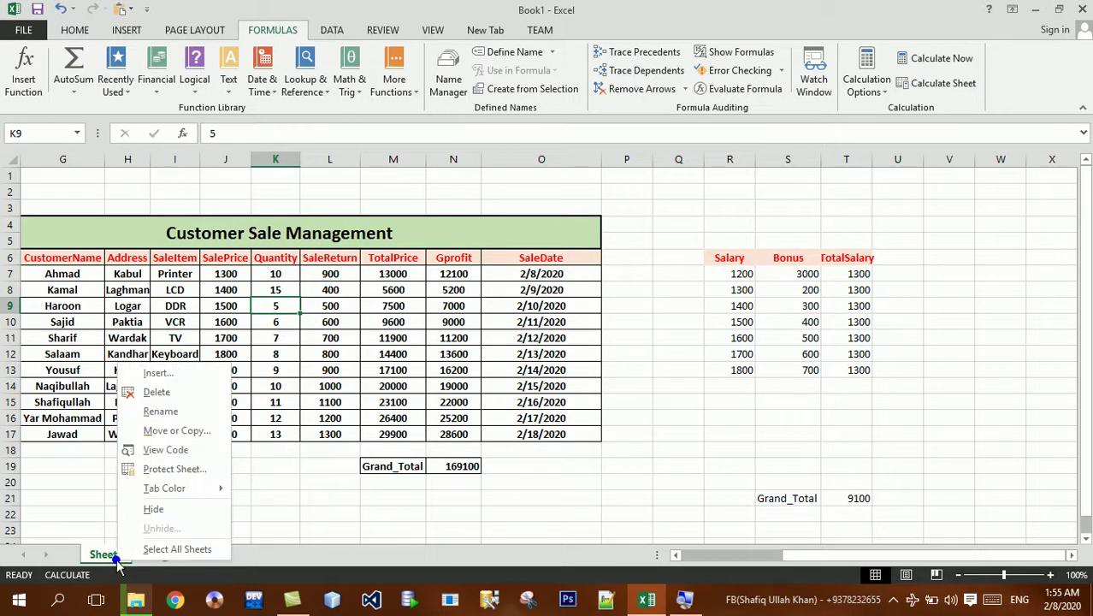
pyautogui.click(156, 410)
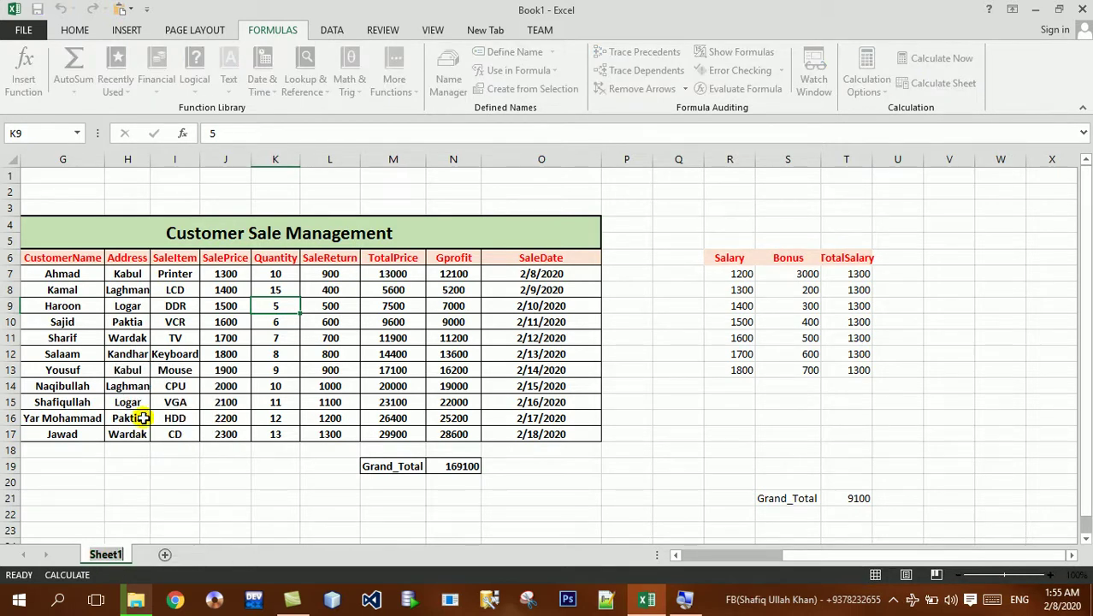
pyautogui.write('Calc')
pyautogui.press('Return')
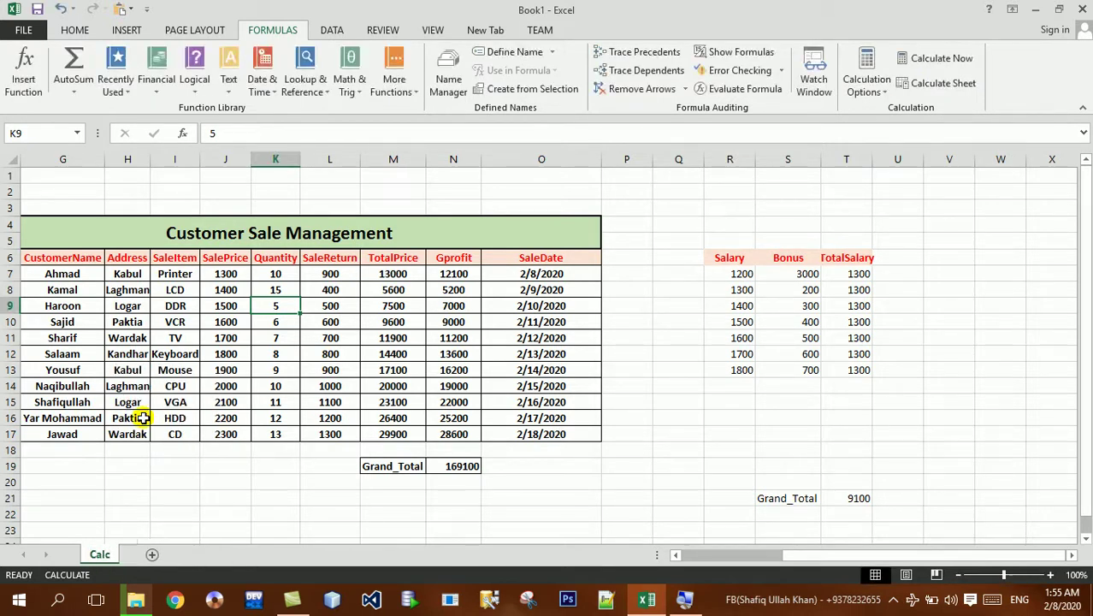
# - Recalculate the sheet so salary Grand_Total shows 16200 and profit total 184500
pyautogui.click(419, 417)
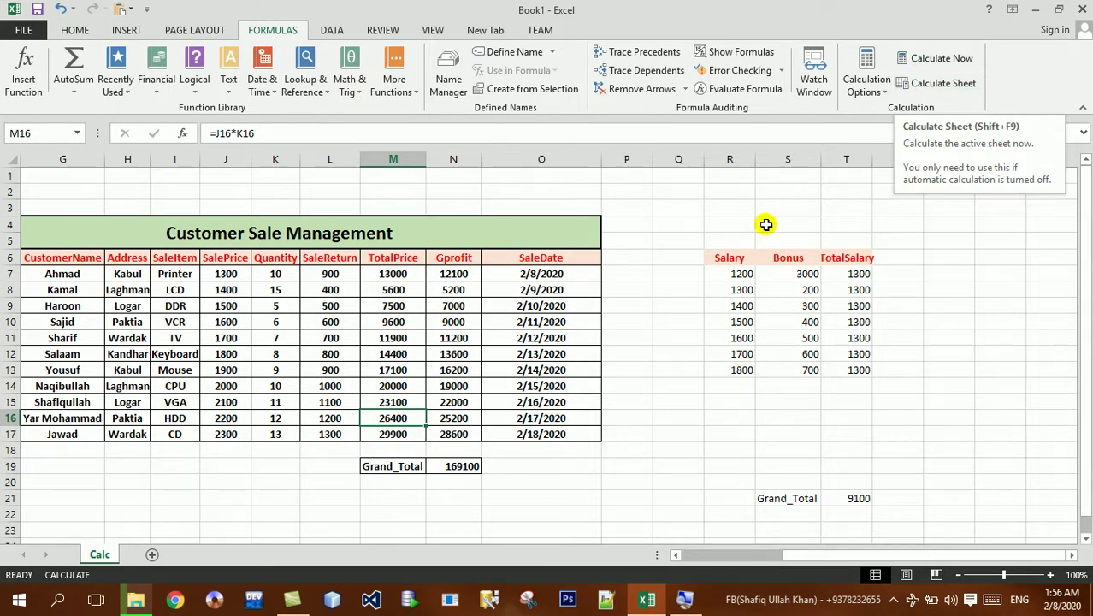
pyautogui.click(766, 224)
pyautogui.click(912, 90)
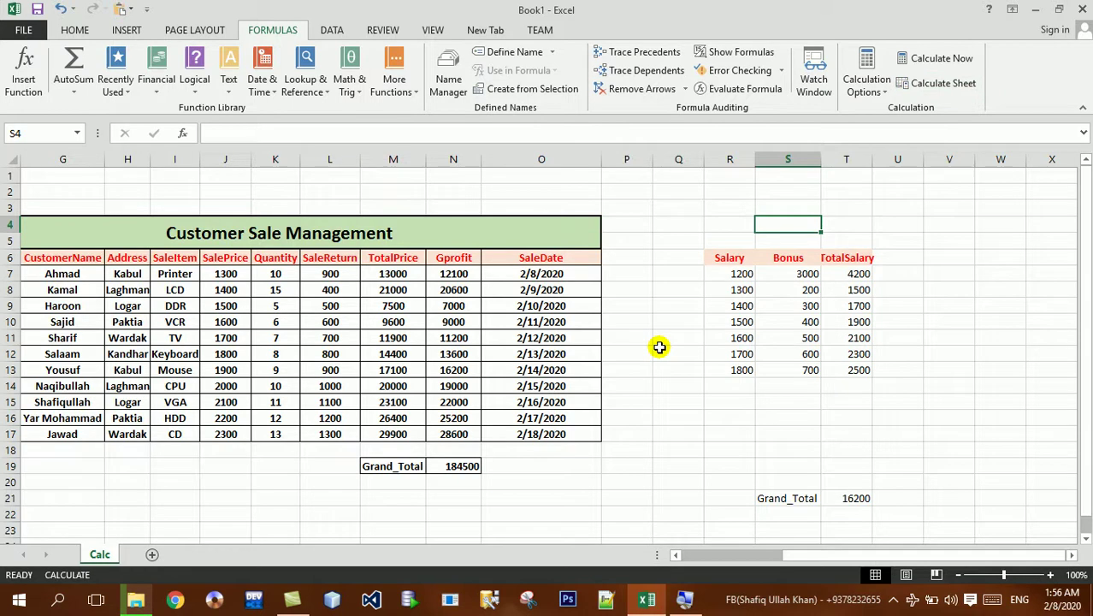
# - Fill the far-right block XEX5:XEZ11 with the value 100
pyautogui.hotkey('ctrl', 'Right')
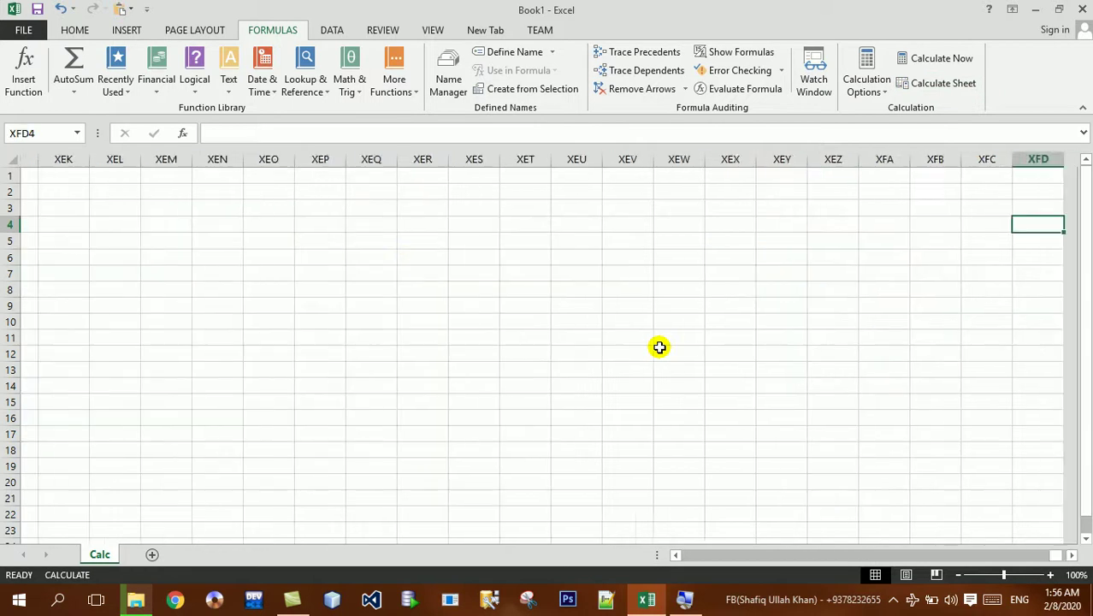
pyautogui.press('Left')
pyautogui.click(696, 247)
pyautogui.moveTo(696, 247); pyautogui.dragTo(807, 341)
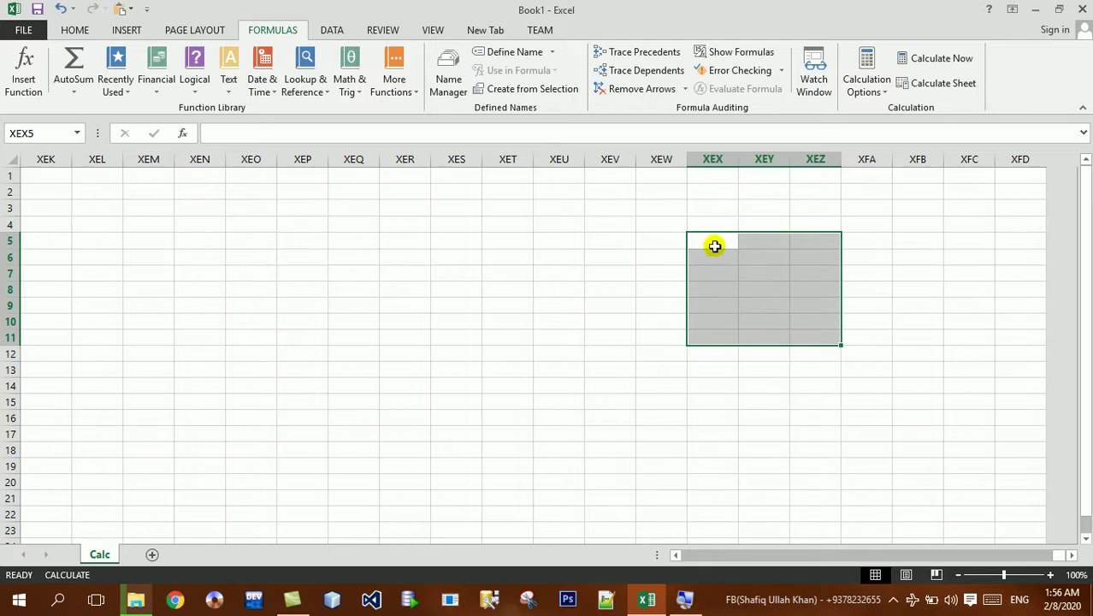
pyautogui.write('100')
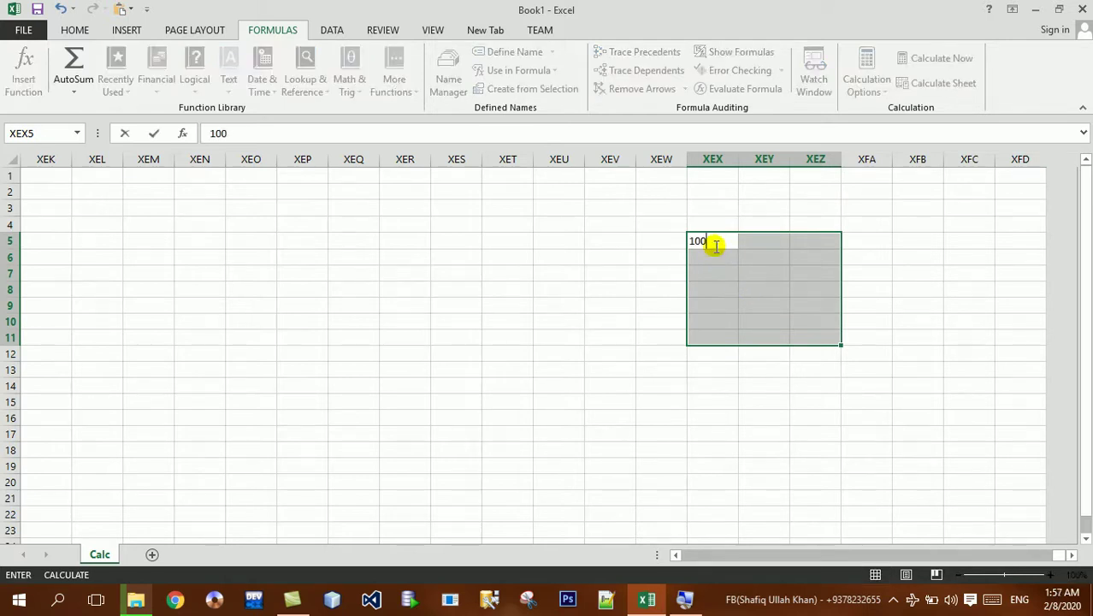
pyautogui.hotkey('ctrl', 'Return')
# - Enter =SUM(XEX5:XEZ11) in XEX14 to total the block
pyautogui.press('Down')
pyautogui.press('Down')
pyautogui.press('Down')
pyautogui.press('Down')
pyautogui.press('Down')
pyautogui.press('Down')
pyautogui.press('Down')
pyautogui.write('=rand')
pyautogui.press('BackSpace')
pyautogui.press('BackSpace')
pyautogui.press('BackSpace')
pyautogui.press('BackSpace')
pyautogui.write('sum')
pyautogui.press('Tab')
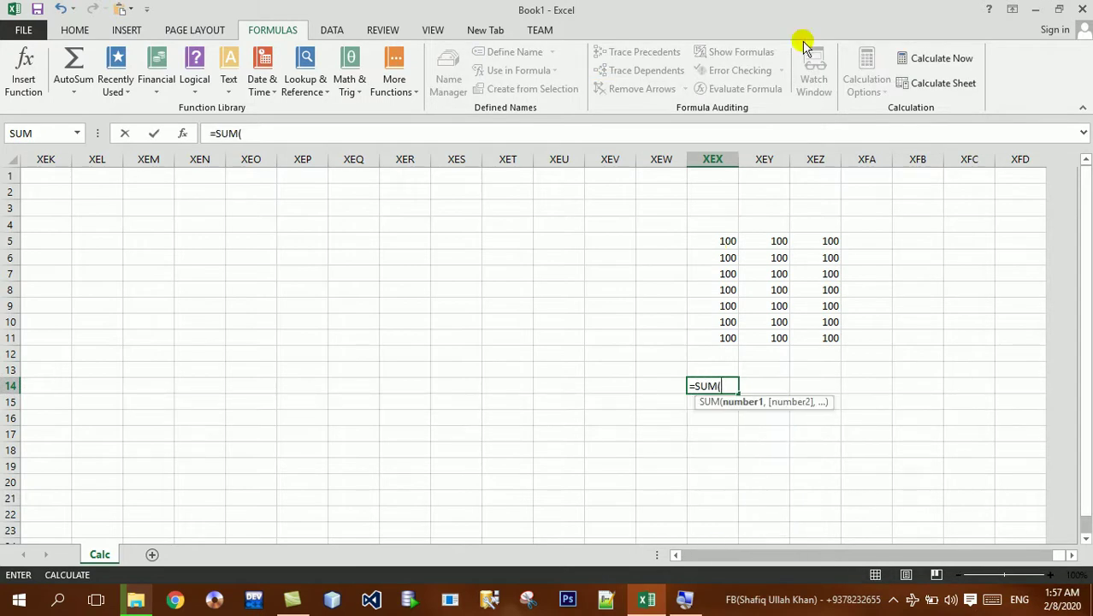
pyautogui.moveTo(723, 255)
pyautogui.mouseDown()
pyautogui.moveTo(727, 244)
pyautogui.moveTo(816, 337)
pyautogui.mouseUp()
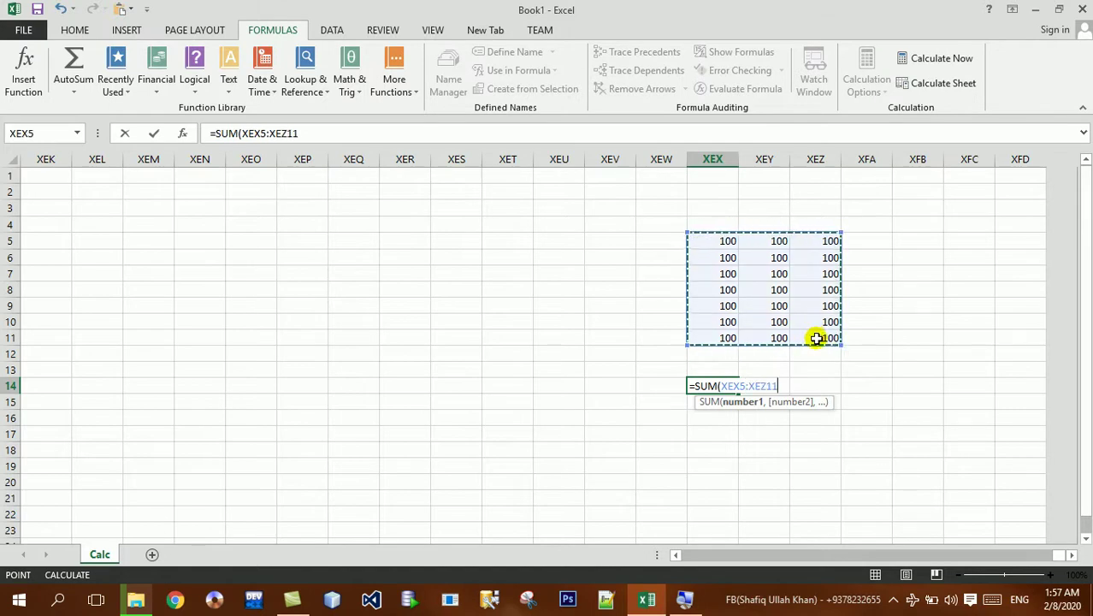
pyautogui.press('Return')
# - Change XEX5–XEX9 to 1200, 13000, 14000, 1400 and 1400, then return to the salary table
pyautogui.press('Up')
pyautogui.press('Up')
pyautogui.press('Up')
pyautogui.press('Up')
pyautogui.press('Up')
pyautogui.press('Up')
pyautogui.press('Up')
pyautogui.press('Up')
pyautogui.press('Up')
pyautogui.write('1200')
pyautogui.press('Return')
pyautogui.write('13000')
pyautogui.press('Return')
pyautogui.write('14000')
pyautogui.press('Return')
pyautogui.write('1400')
pyautogui.press('Return')
pyautogui.write('1400')
pyautogui.press('Return')
pyautogui.hotkey('ctrl', 'Left')
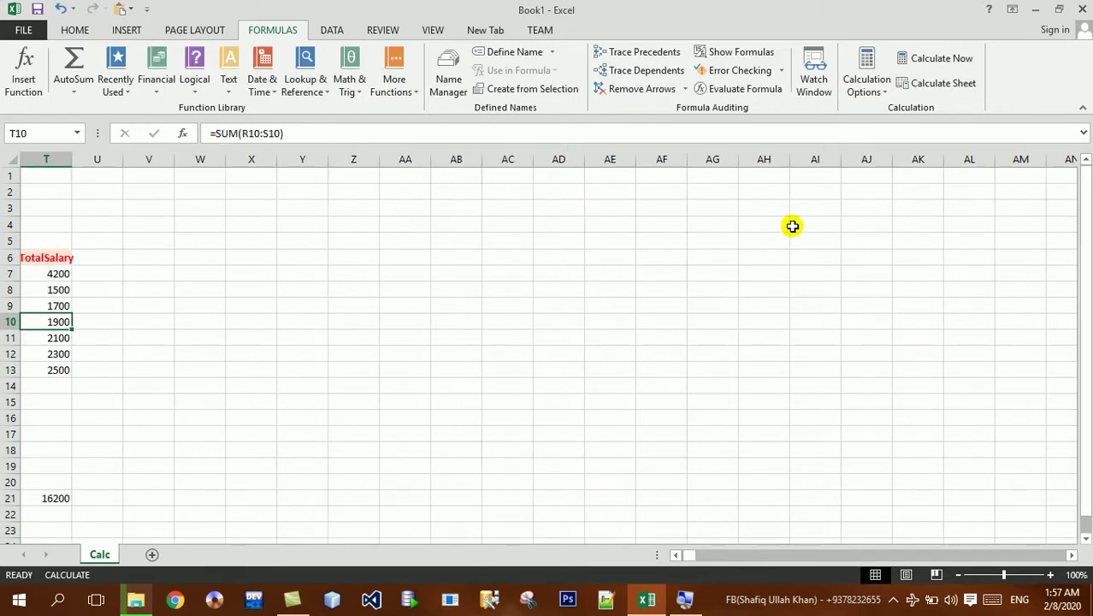
# - Change the Bonus values to 9000, 2300, 679, 568 and 678
pyautogui.press('Left')
pyautogui.press('Left')
pyautogui.press('Left')
pyautogui.press('Left')
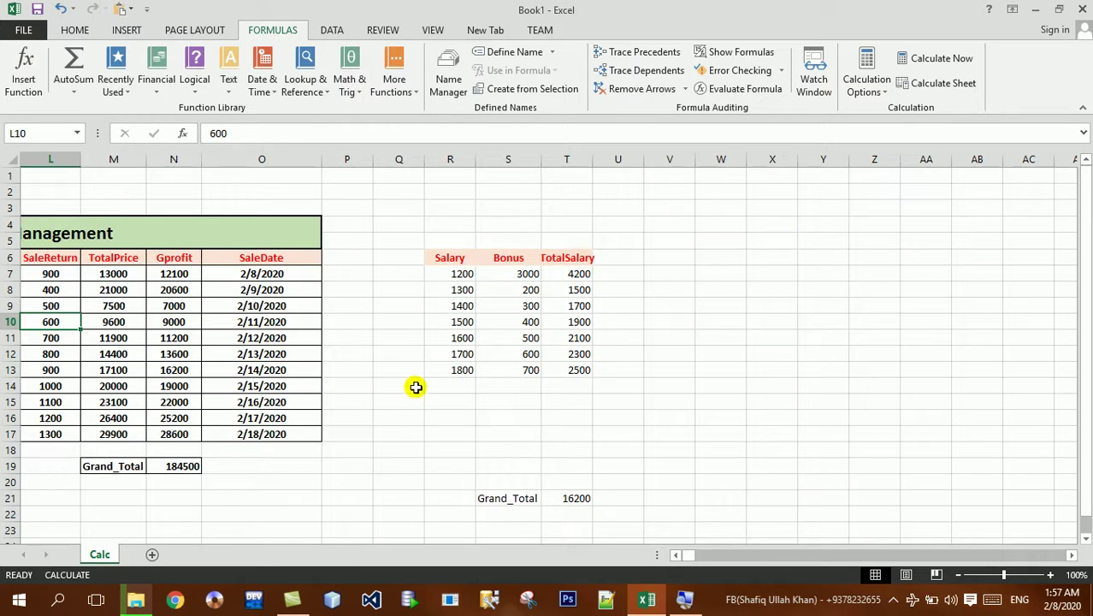
pyautogui.click(514, 273)
pyautogui.write('900')
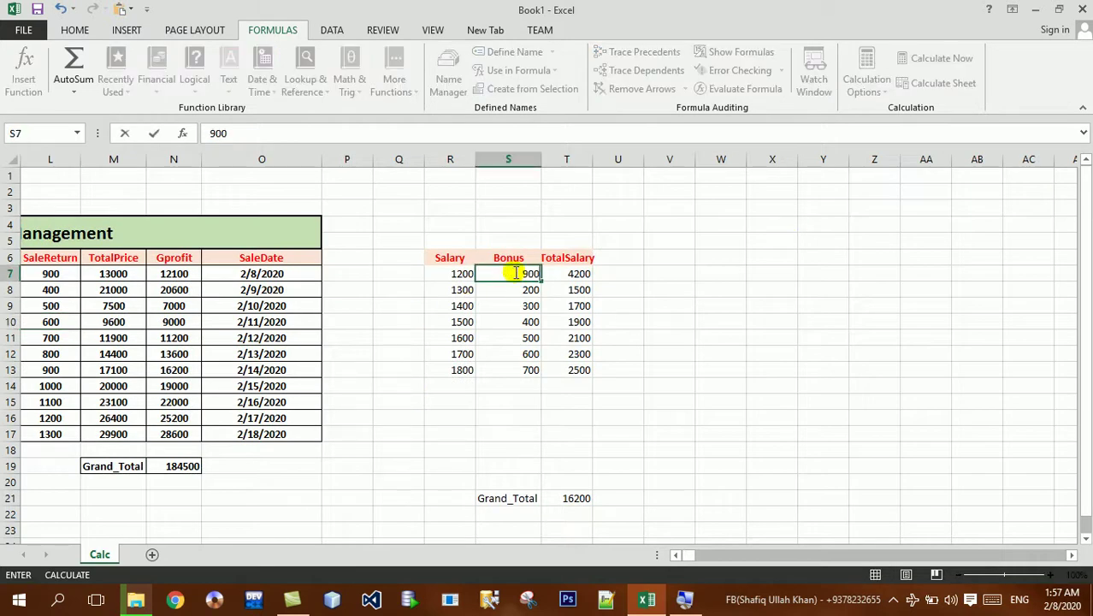
pyautogui.press('Return')
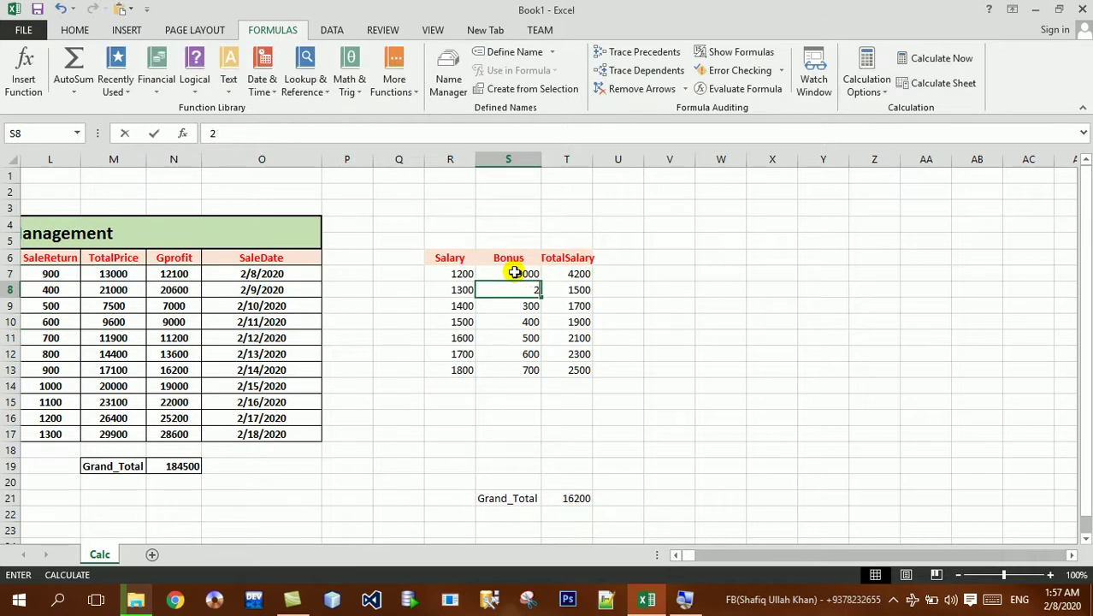
pyautogui.write('300')
pyautogui.press('Return')
pyautogui.write('679')
pyautogui.press('Return')
pyautogui.press('Return')
pyautogui.write('568')
pyautogui.press('Return')
pyautogui.write('678')
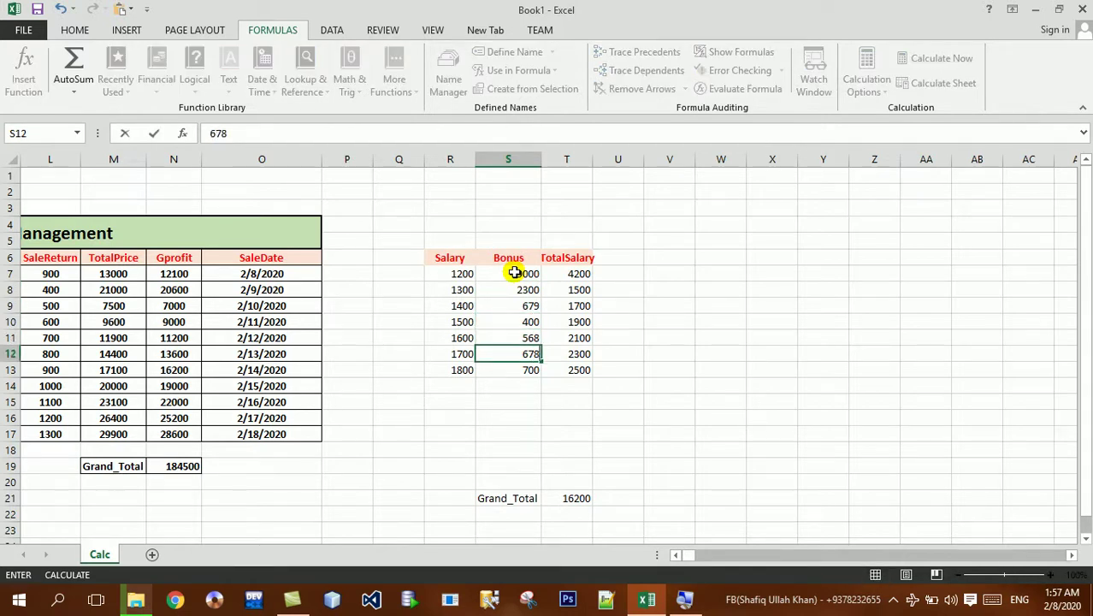
pyautogui.press('Return')
pyautogui.press('Return')
# - Set the Quantity values starting at K7 to 55, 44, 2, 2, 2 and recalculate the sheet
pyautogui.press('Left')
pyautogui.press('Left')
pyautogui.press('Left')
pyautogui.press('Left')
pyautogui.press('Left')
pyautogui.press('Left')
pyautogui.press('Up')
pyautogui.press('Up')
pyautogui.press('Up')
pyautogui.press('Up')
pyautogui.press('Up')
pyautogui.press('Up')
pyautogui.press('Up')
pyautogui.press('Left')
pyautogui.press('Left')
pyautogui.press('Left')
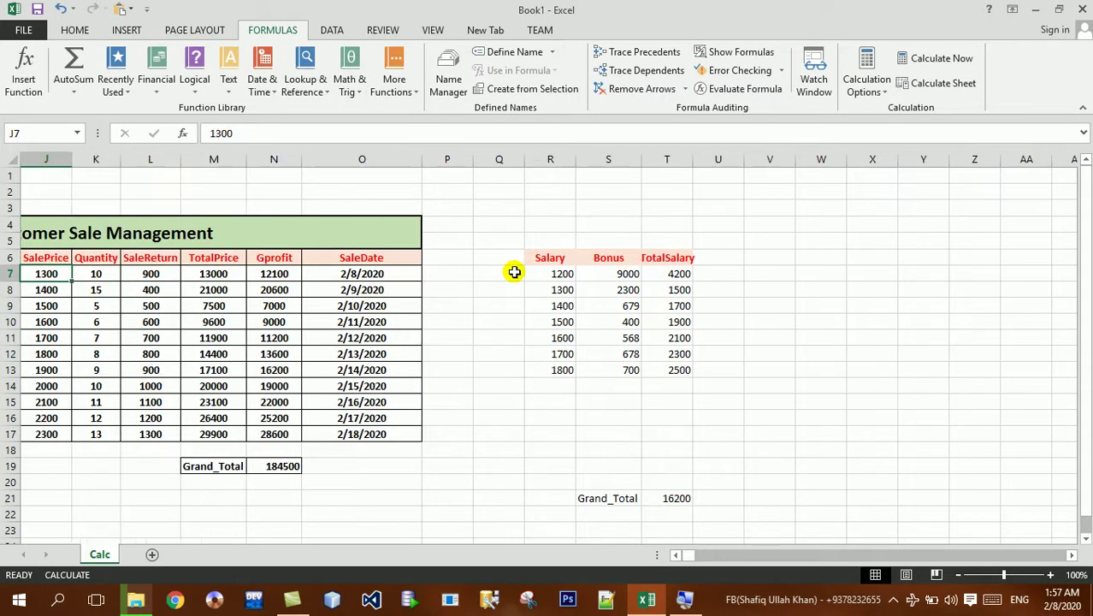
pyautogui.press('Left')
pyautogui.press('Right')
pyautogui.press('Right')
pyautogui.write('55')
pyautogui.press('Return')
pyautogui.write('44 2 2 2')
pyautogui.press('Return')
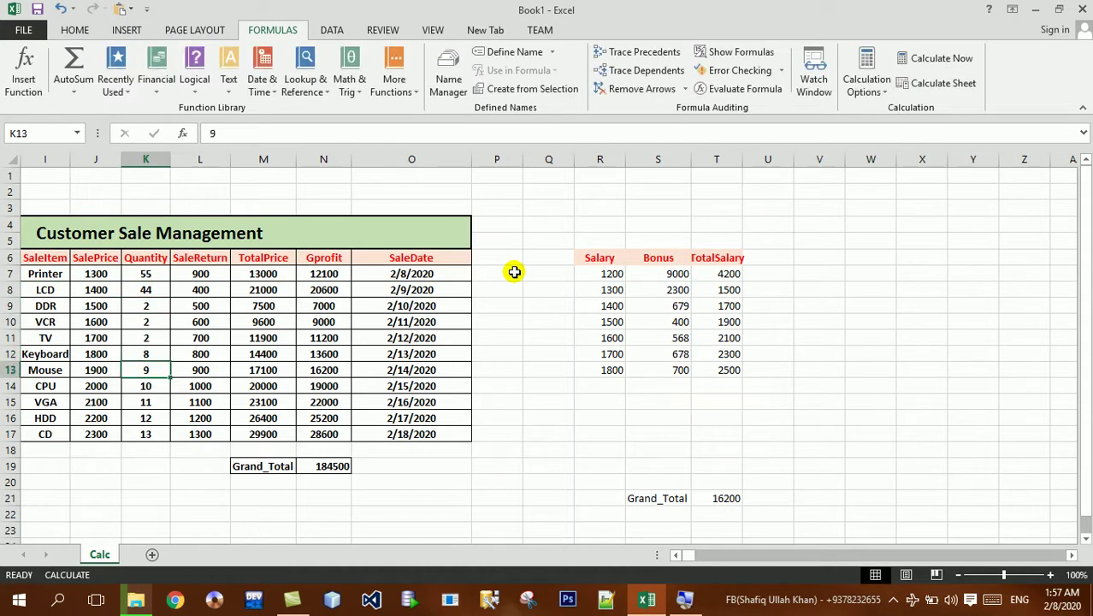
pyautogui.click(943, 85)
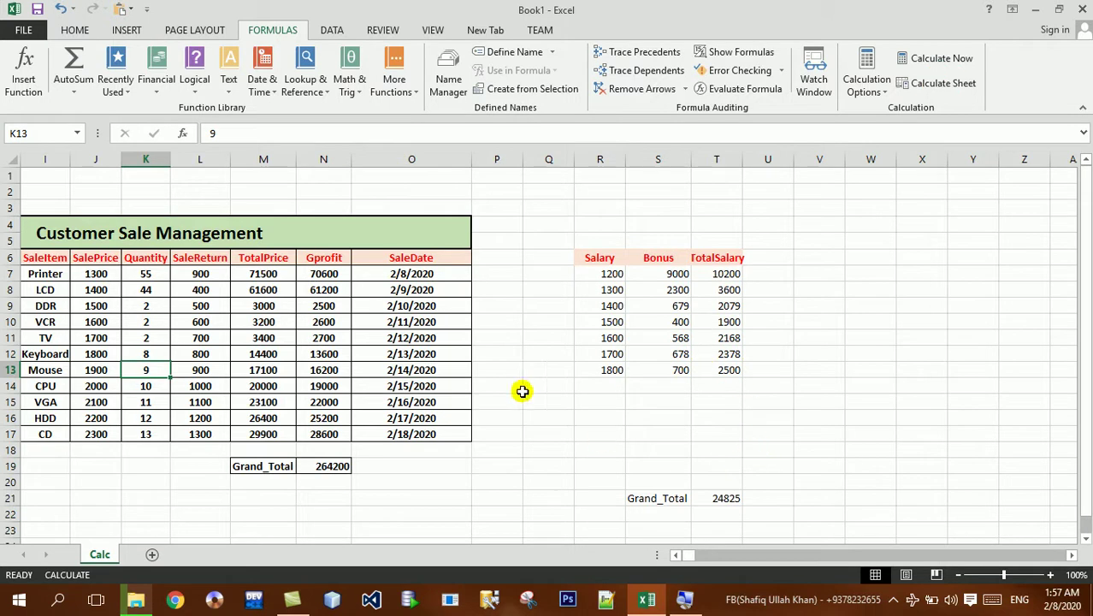
# - Select the Customer Sale Management table from its title to row 17 and copy it
pyautogui.press('Right')
pyautogui.press('Right')
pyautogui.press('Right')
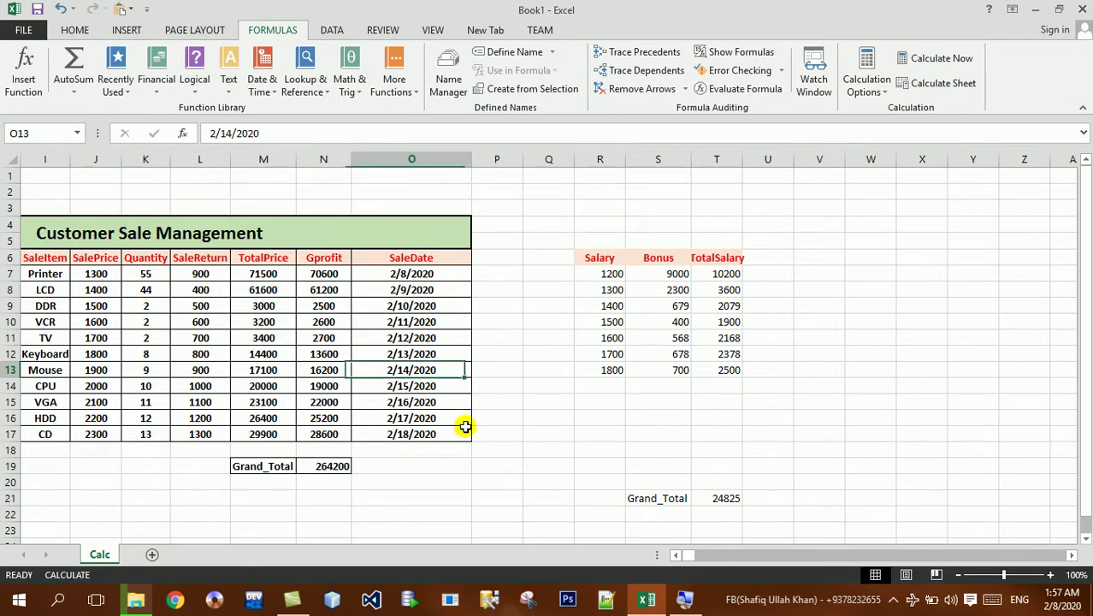
pyautogui.press('Right')
pyautogui.press('Right')
pyautogui.press('Right')
pyautogui.press('Right')
pyautogui.press('Right')
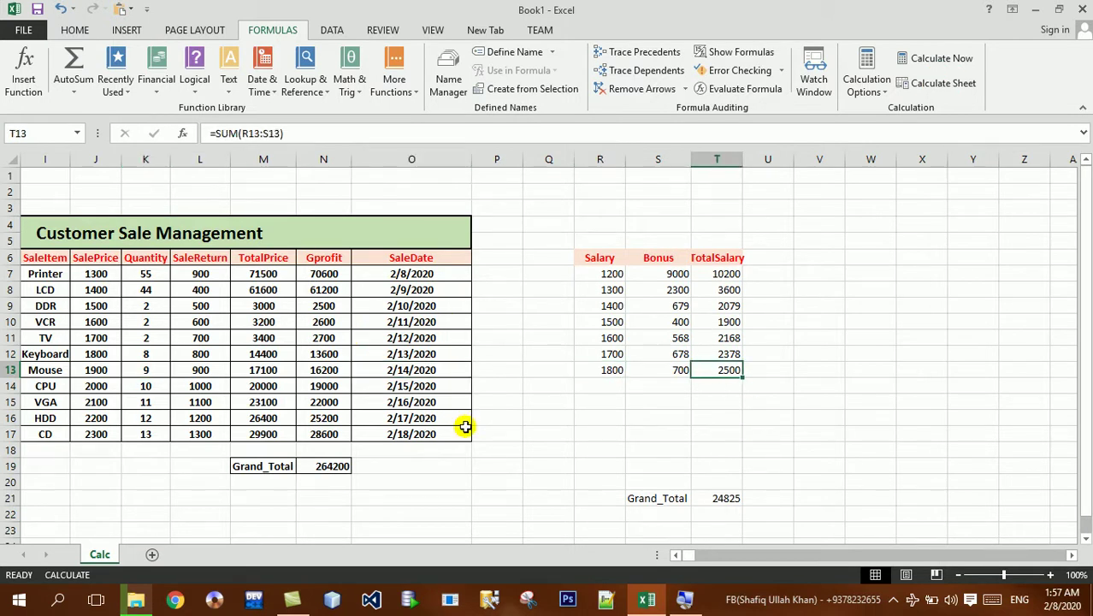
pyautogui.hotkey('ctrl', 'Right')
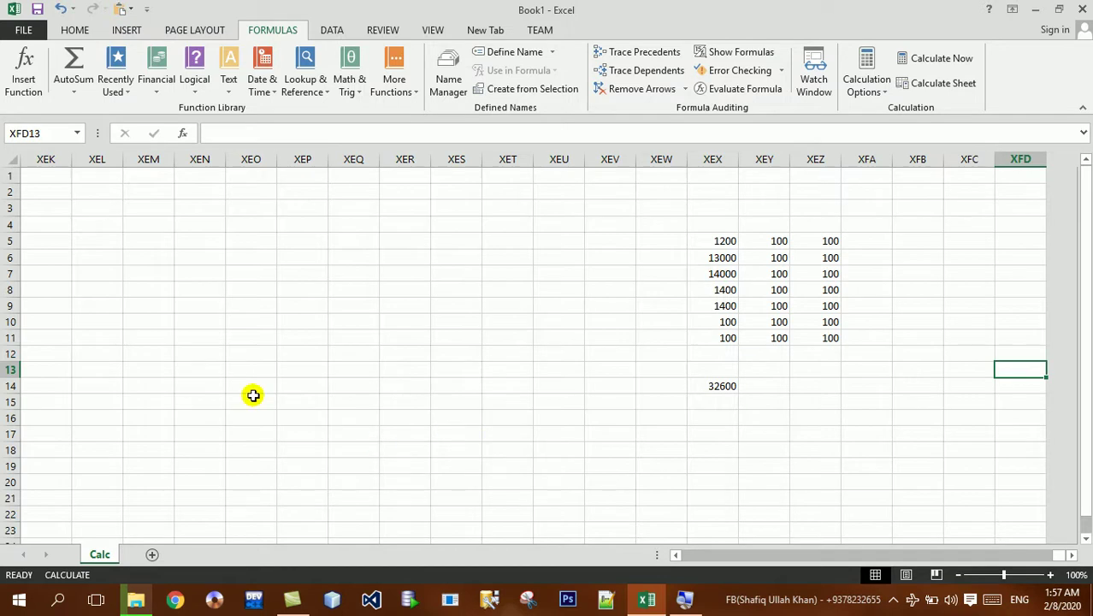
pyautogui.hotkey('ctrl', 'Left')
pyautogui.press('Left')
pyautogui.press('Left')
pyautogui.press('Left')
pyautogui.press('Left')
pyautogui.press('Left')
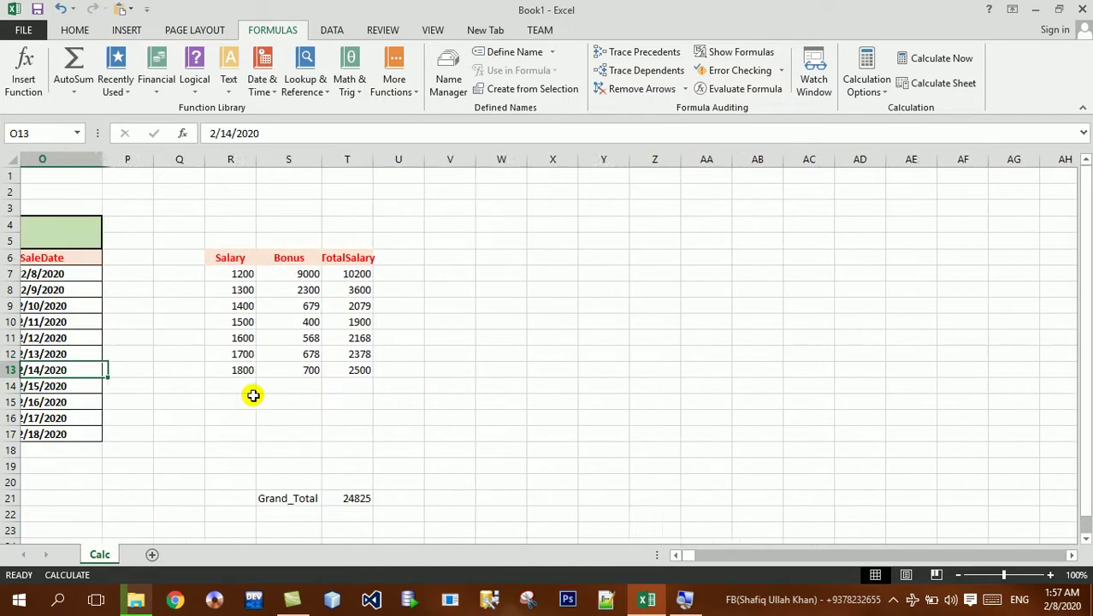
pyautogui.press('Left')
pyautogui.press('Left')
pyautogui.press('Left')
pyautogui.moveTo(179, 237)
pyautogui.mouseDown()
pyautogui.moveTo(192, 383)
pyautogui.moveTo(183, 443)
pyautogui.mouseUp()
pyautogui.hotkey('ctrl', 'c')
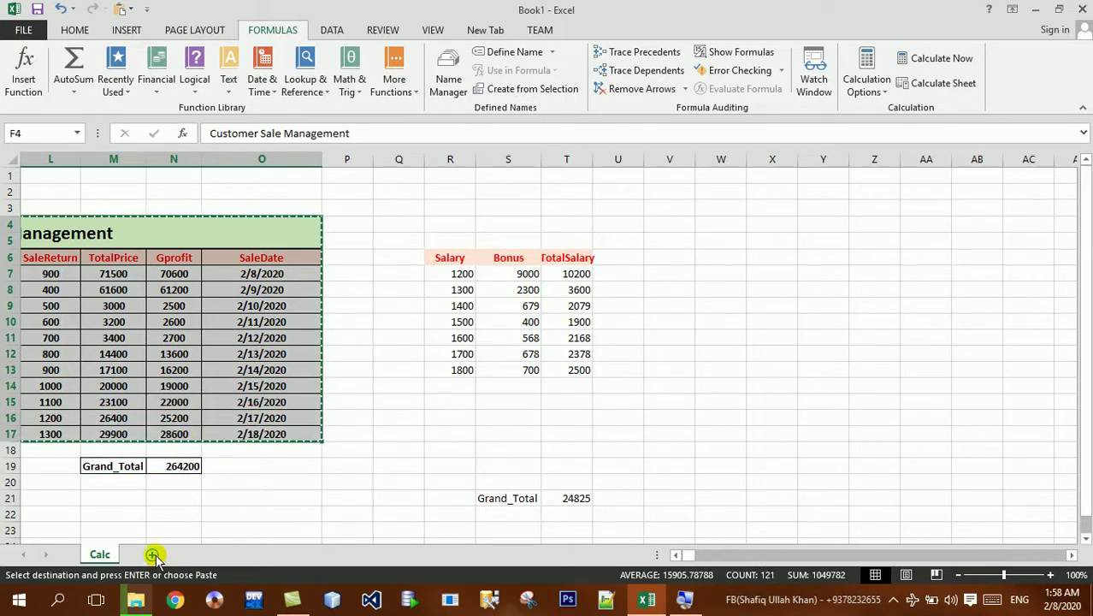
# - Add a new sheet and rename it Calc2
pyautogui.click(153, 554)
pyautogui.press('F2')
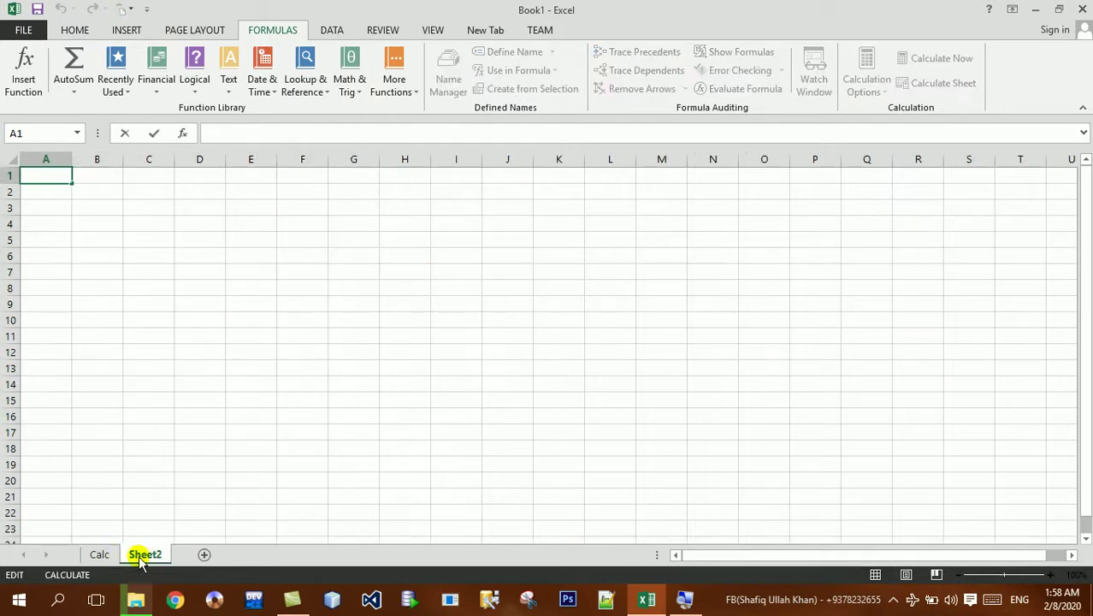
pyautogui.rightClick(145, 558)
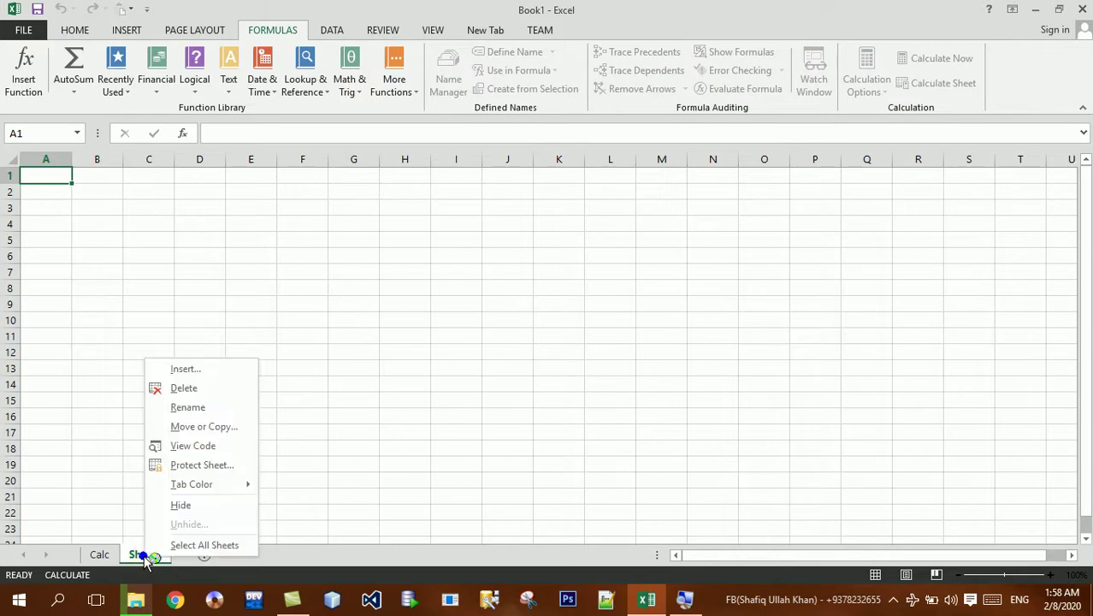
pyautogui.click(184, 407)
pyautogui.write('Calc1')
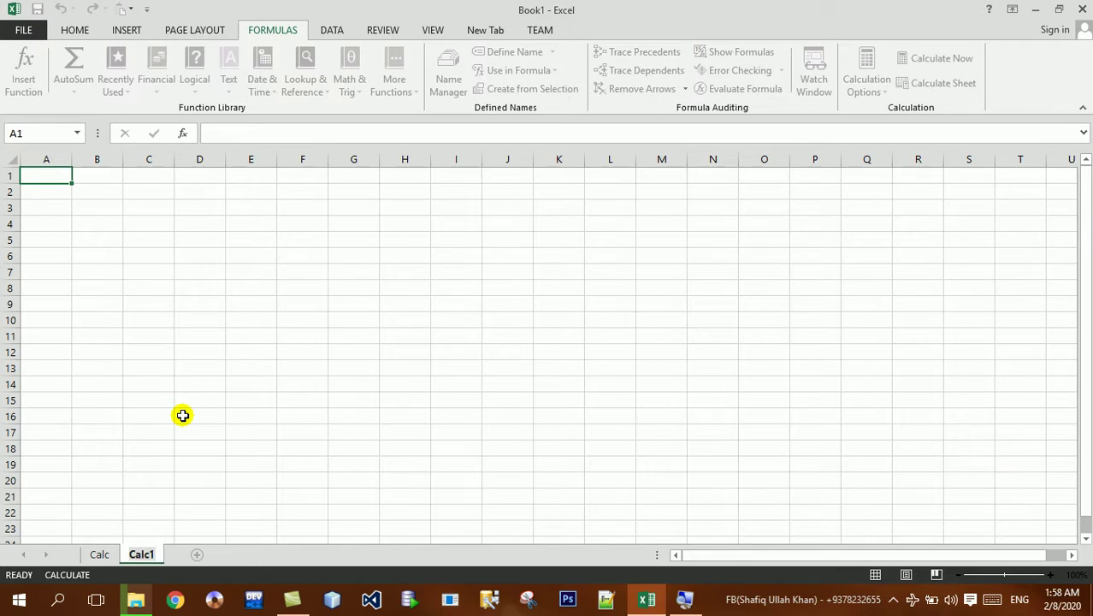
pyautogui.press('BackSpace')
pyautogui.write('2')
pyautogui.press('Return')
# - Paste the copied Customer Sale Management table into Calc2 starting at F3
pyautogui.click(280, 320)
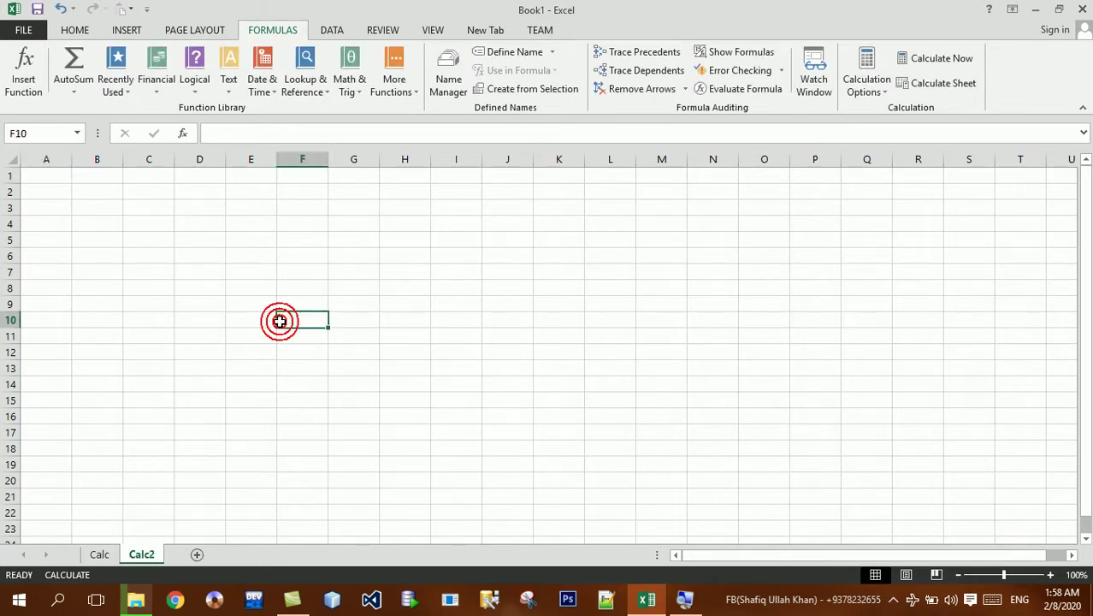
pyautogui.click(260, 252)
pyautogui.hotkey('ctrl', 'c')
pyautogui.hotkey('ctrl', 'v')
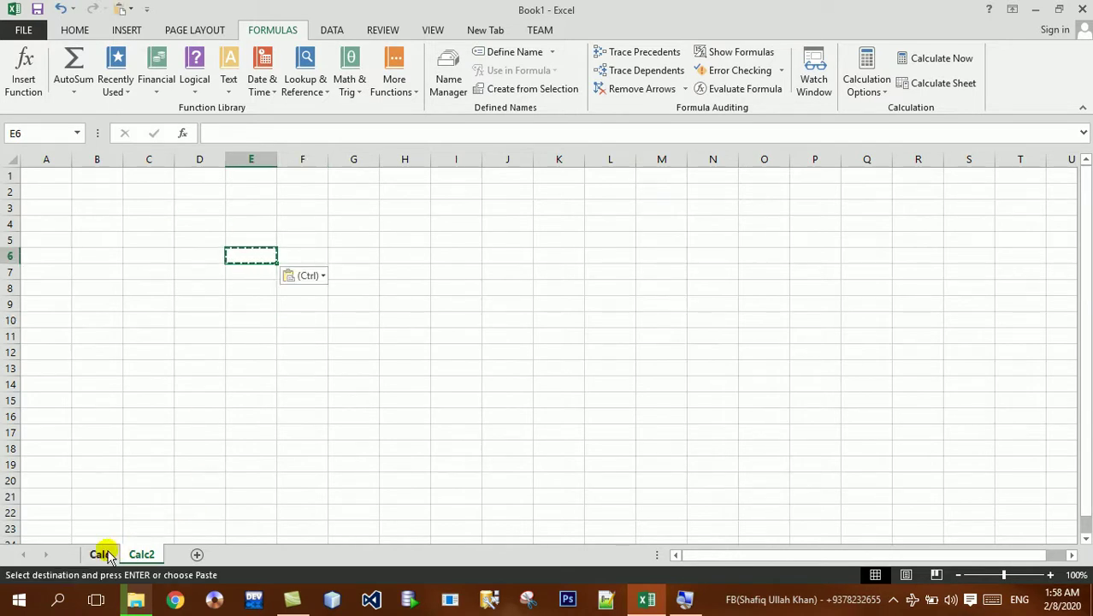
pyautogui.click(103, 554)
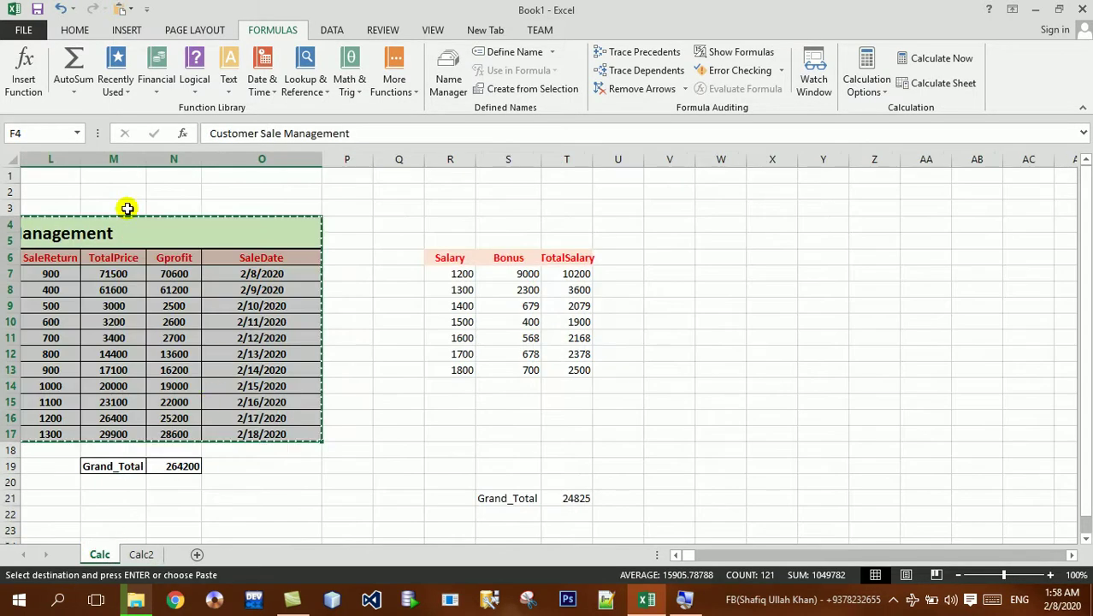
pyautogui.click(144, 553)
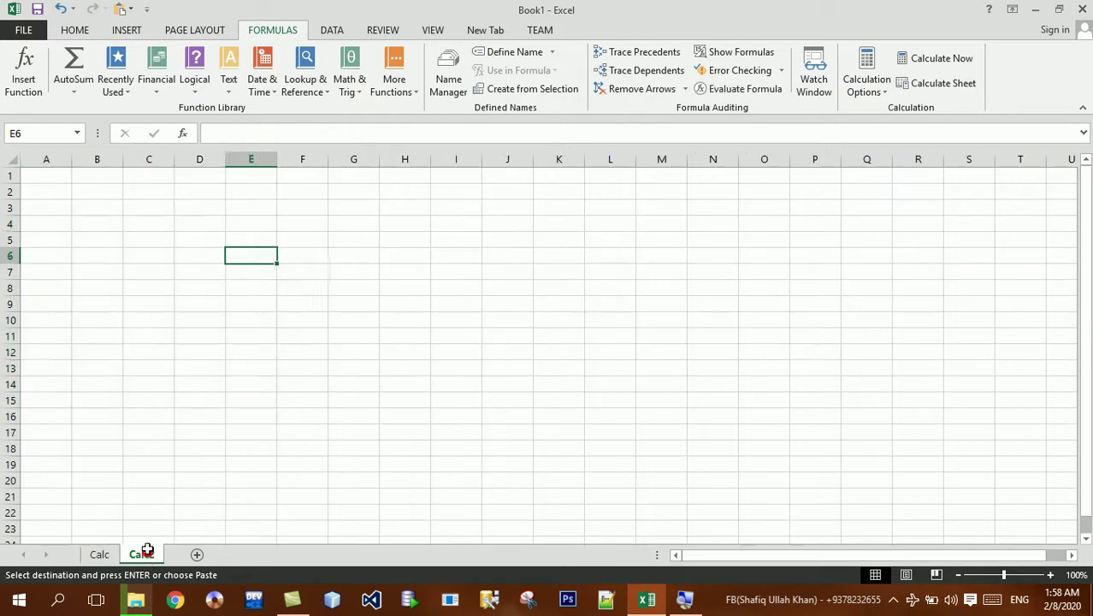
pyautogui.click(286, 208)
pyautogui.hotkey('ctrl', 'v')
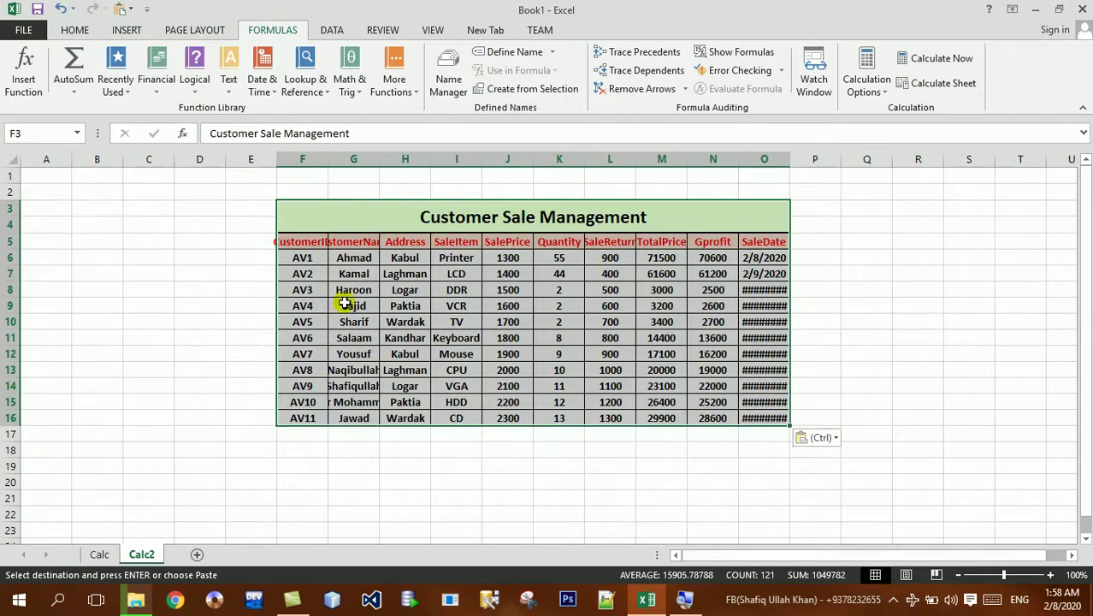
# - Auto-fit columns F through P so the dates display fully
pyautogui.moveTo(309, 157); pyautogui.dragTo(814, 186)
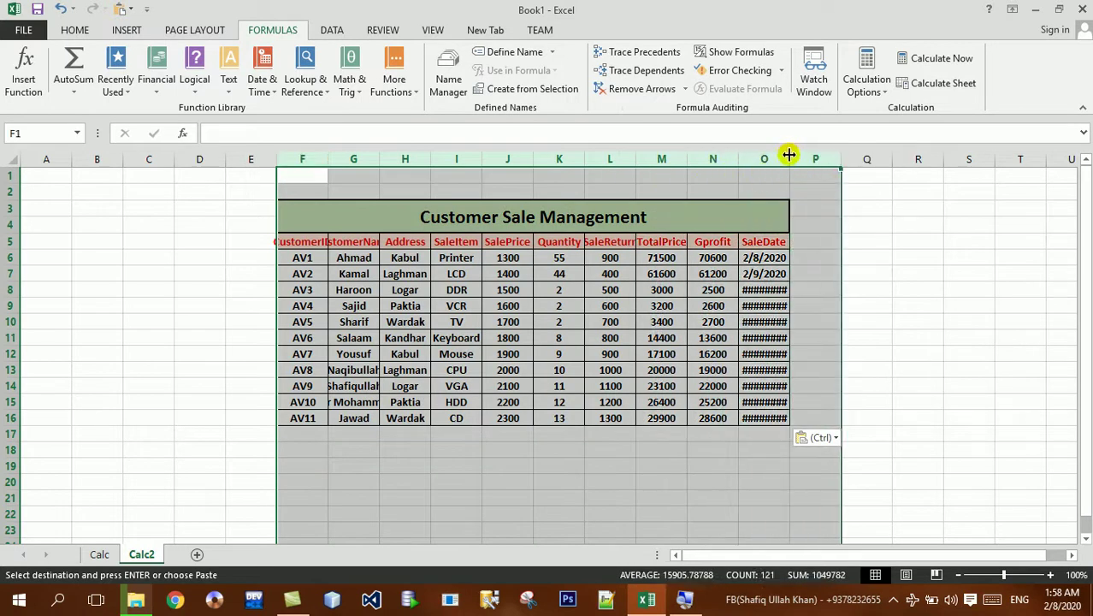
pyautogui.doubleClick(788, 155)
pyautogui.click(659, 322)
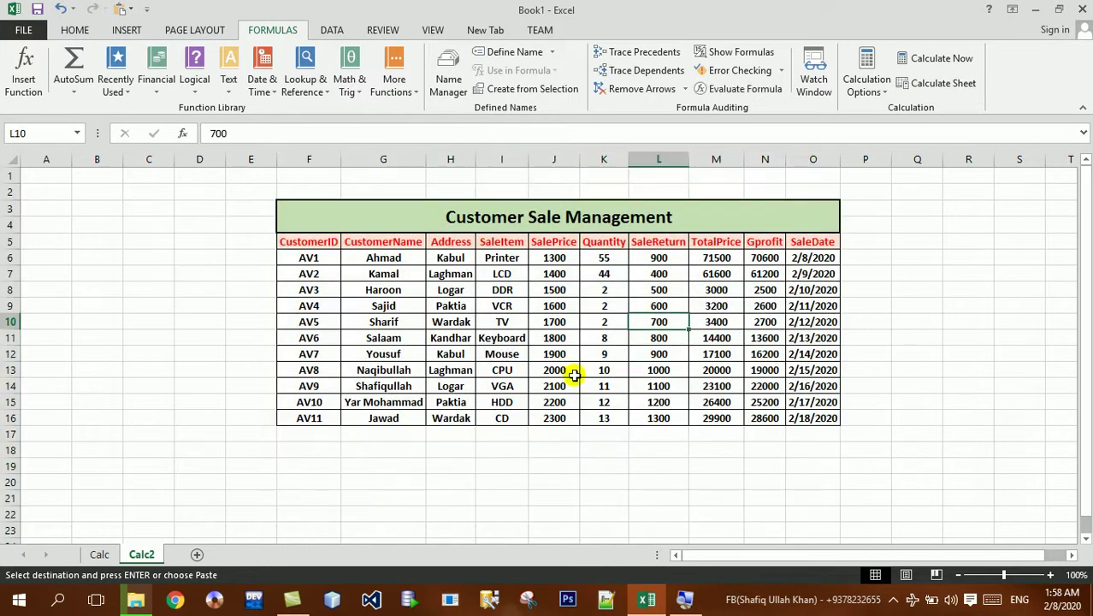
# - Label L20 'Grand_Total' and enter =SUM(M6:M17) over the TotalPrice column in M20
pyautogui.click(660, 483)
pyautogui.write('Grand_Total')
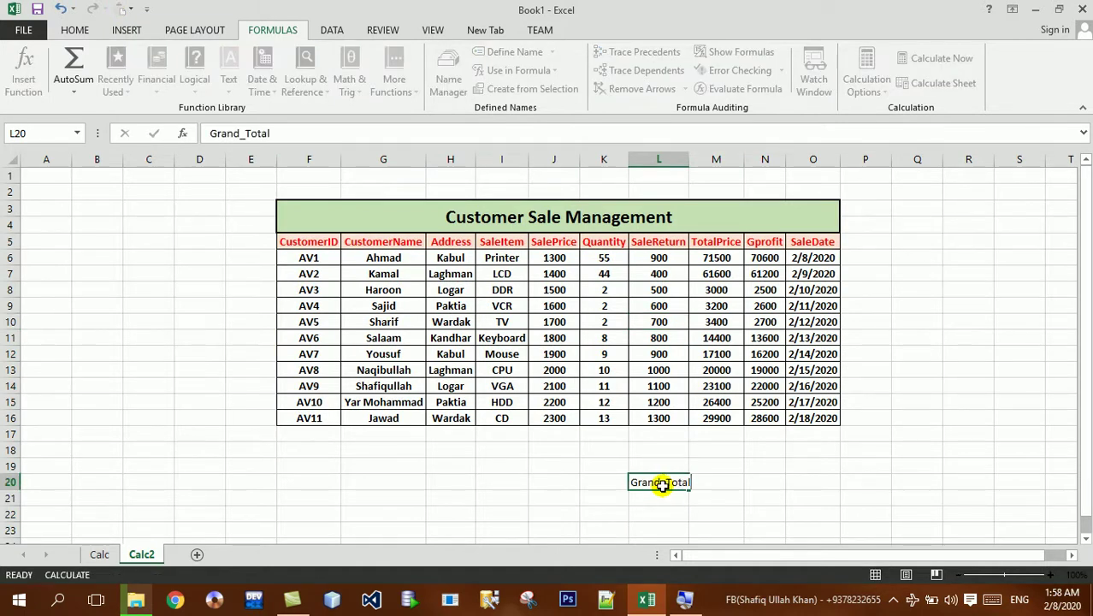
pyautogui.press('Tab')
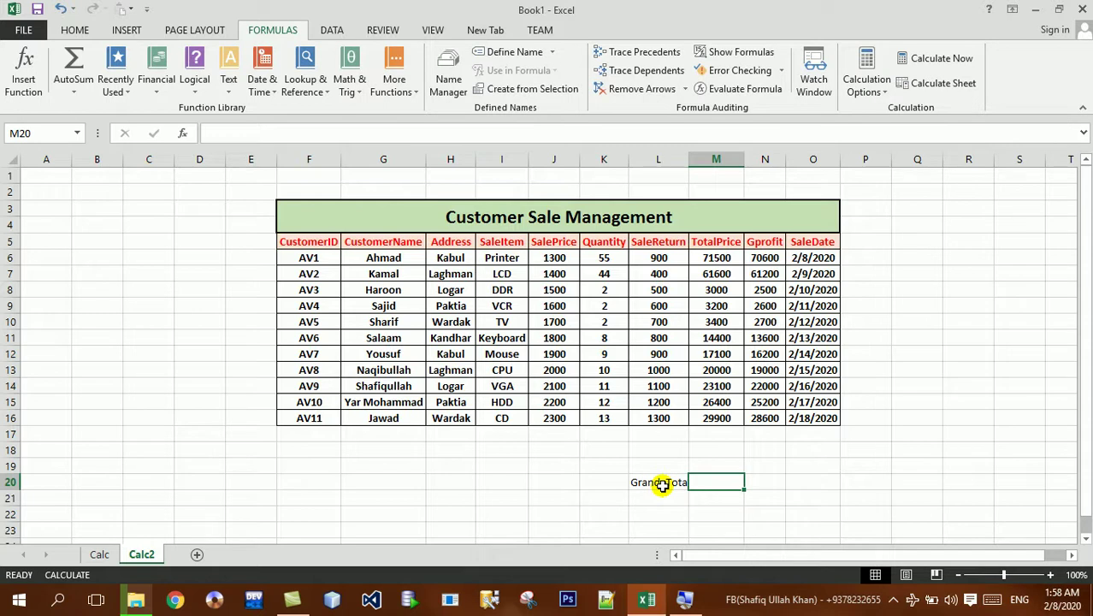
pyautogui.write('=sum')
pyautogui.press('Tab')
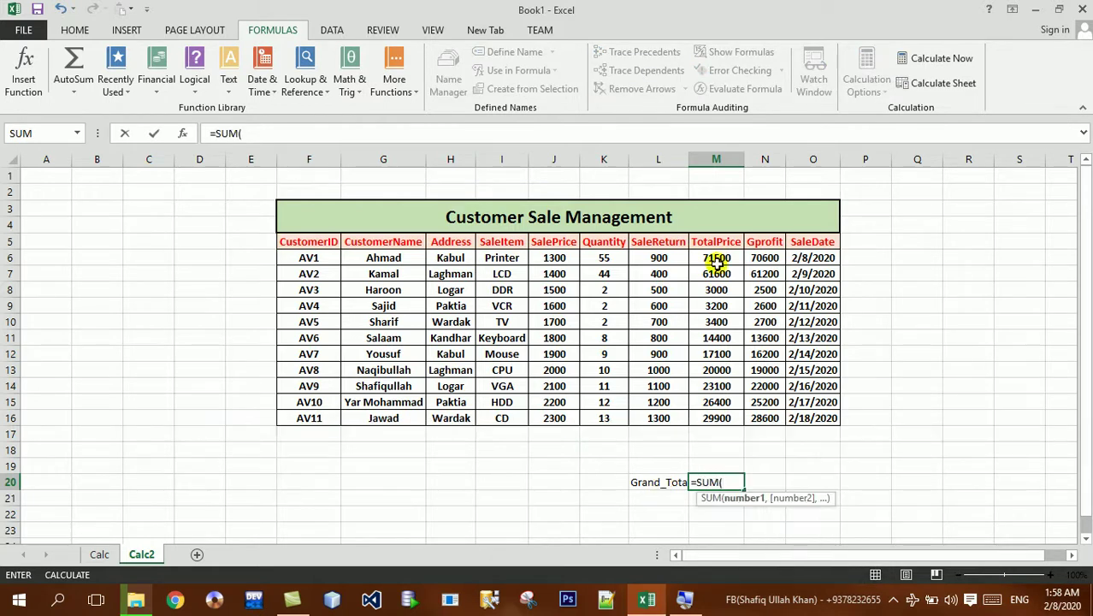
pyautogui.moveTo(650, 255); pyautogui.dragTo(658, 386)
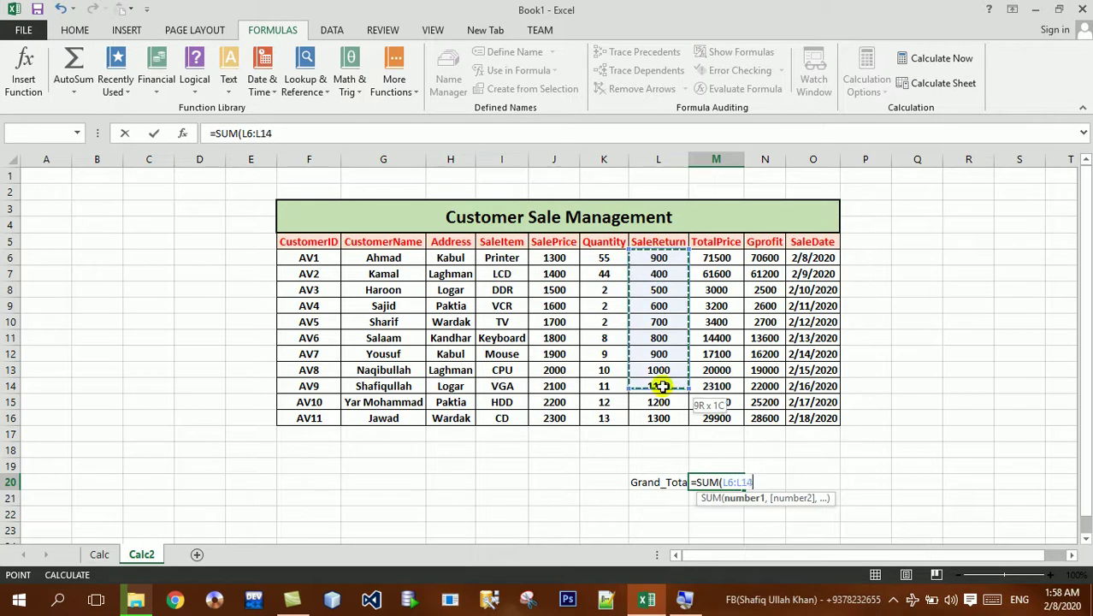
pyautogui.moveTo(715, 257); pyautogui.dragTo(724, 456)
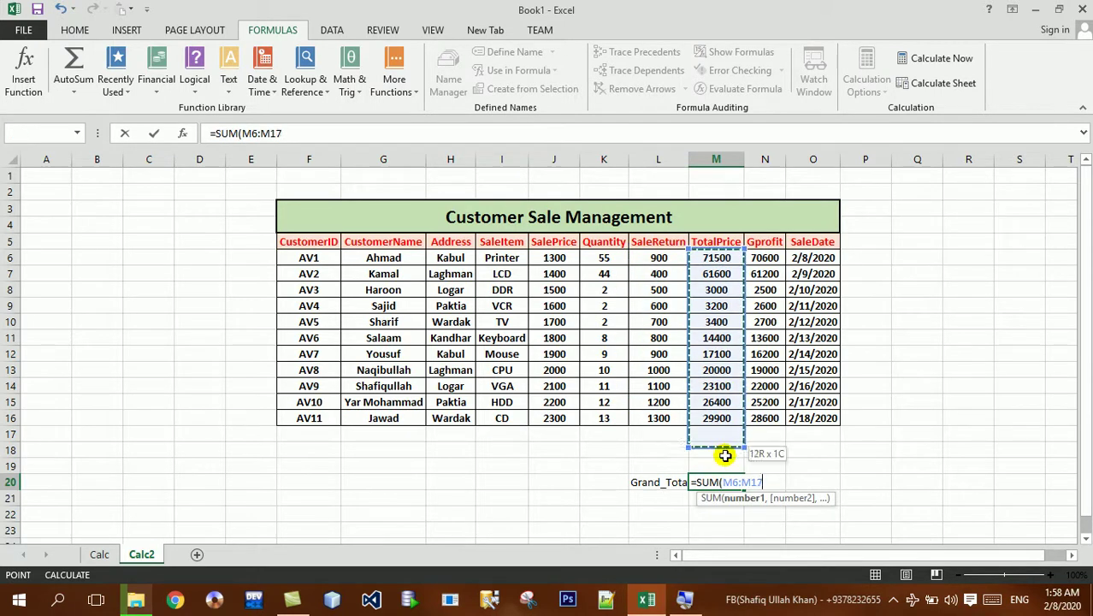
pyautogui.press('Return')
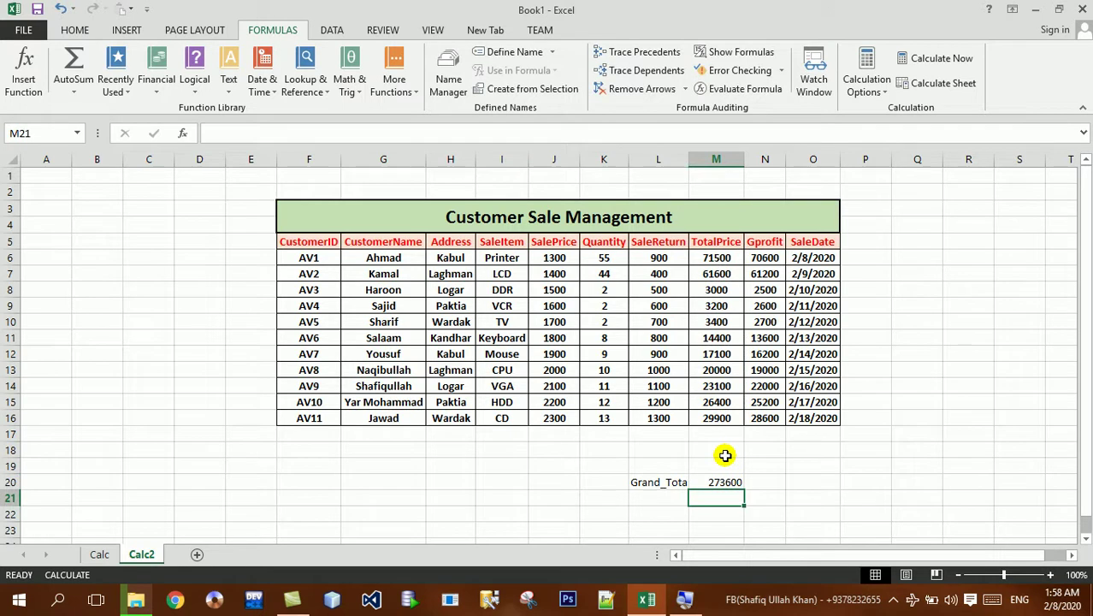
# - Set Calc2's first two Quantity cells, K6 and K7, to 10
pyautogui.press('Up')
pyautogui.press('Left')
pyautogui.hotkey('shift', 'Right')
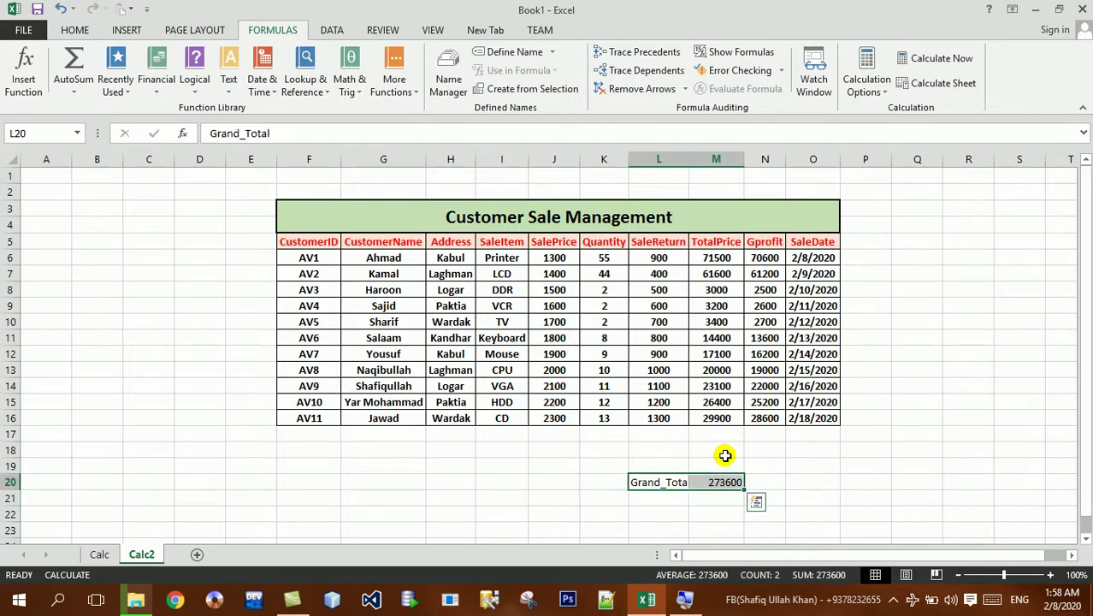
pyautogui.click(725, 456)
pyautogui.press('Right')
pyautogui.press('Down')
pyautogui.press('Down')
pyautogui.press('Left')
pyautogui.press('Up')
pyautogui.press('Up')
pyautogui.press('Up')
pyautogui.press('Up')
pyautogui.press('Up')
pyautogui.press('Up')
pyautogui.press('Up')
pyautogui.press('Up')
pyautogui.press('Up')
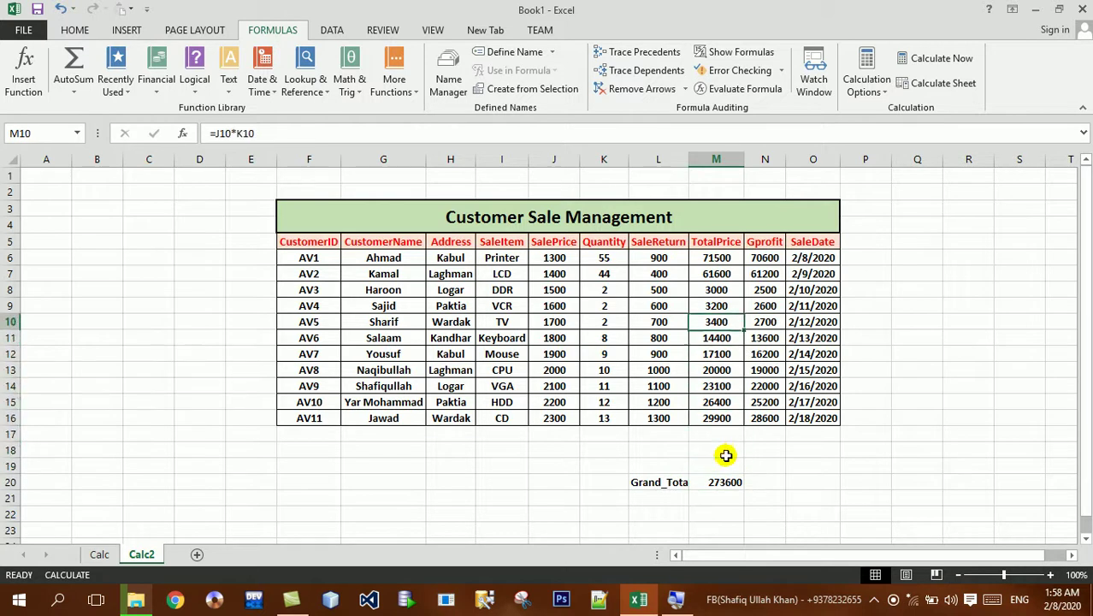
pyautogui.press('Left')
pyautogui.press('Left')
pyautogui.press('Up')
pyautogui.press('Up')
pyautogui.press('Up')
pyautogui.press('Up')
pyautogui.write('10')
pyautogui.press('Return')
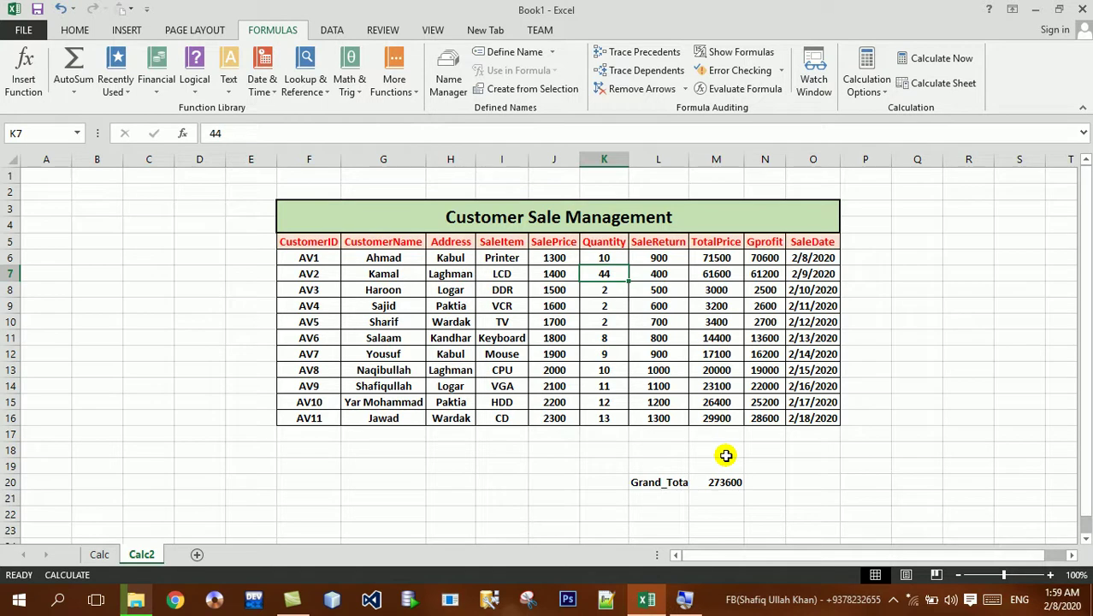
pyautogui.write('1')
pyautogui.press('Return')
# - Enter quantities 13, 34, 12, 31, 23, 1, 2 into K8–K14, correcting K9 to 34
pyautogui.write('13 123 12 31')
pyautogui.hotkey('ctrl', 'Return')
pyautogui.press('Down')
pyautogui.write('23 1 2')
pyautogui.press('Up')
pyautogui.press('Up')
pyautogui.press('Up')
pyautogui.press('Up')
pyautogui.write('34')
pyautogui.press('Return')
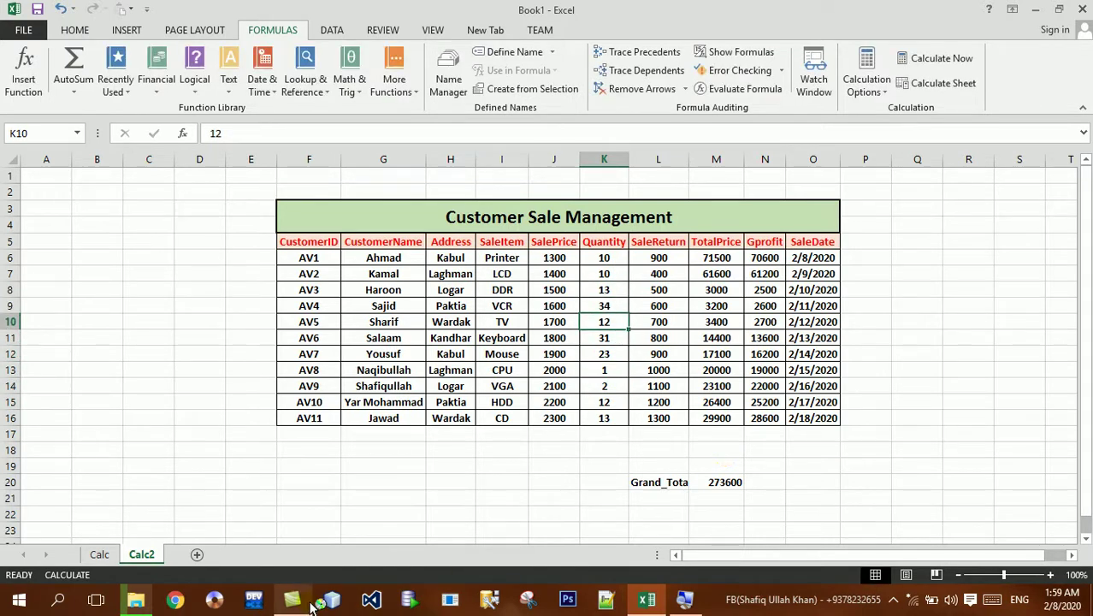
# - On the Calc sheet, change Quantity K7:K16 to 6, 5, 4, 3, 2, 6, 7, 7, 3, 4
pyautogui.click(104, 554)
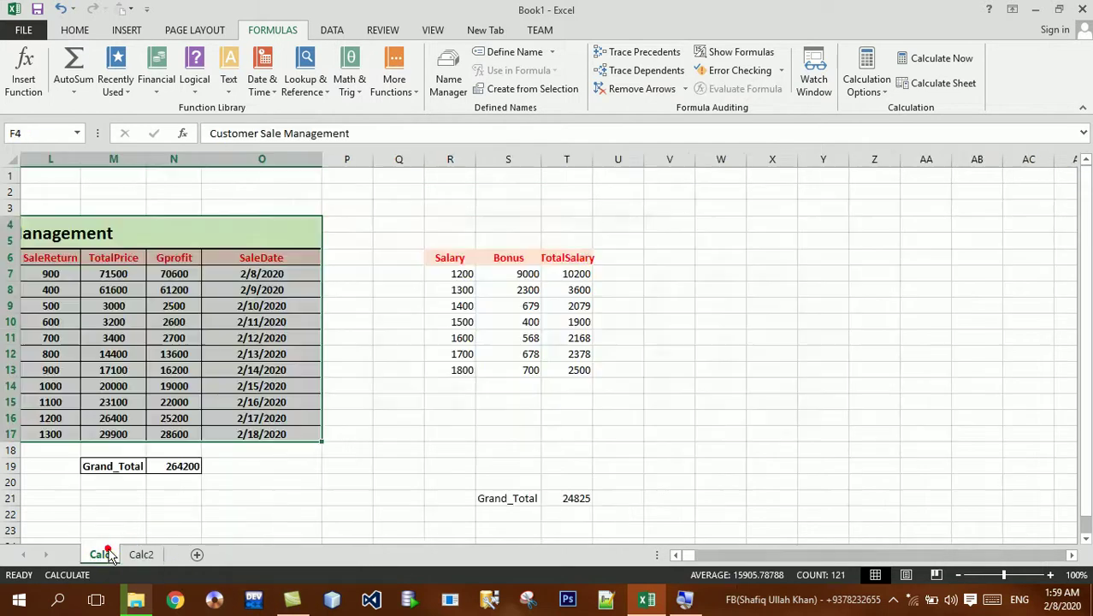
pyautogui.click(578, 250)
pyautogui.press('Left')
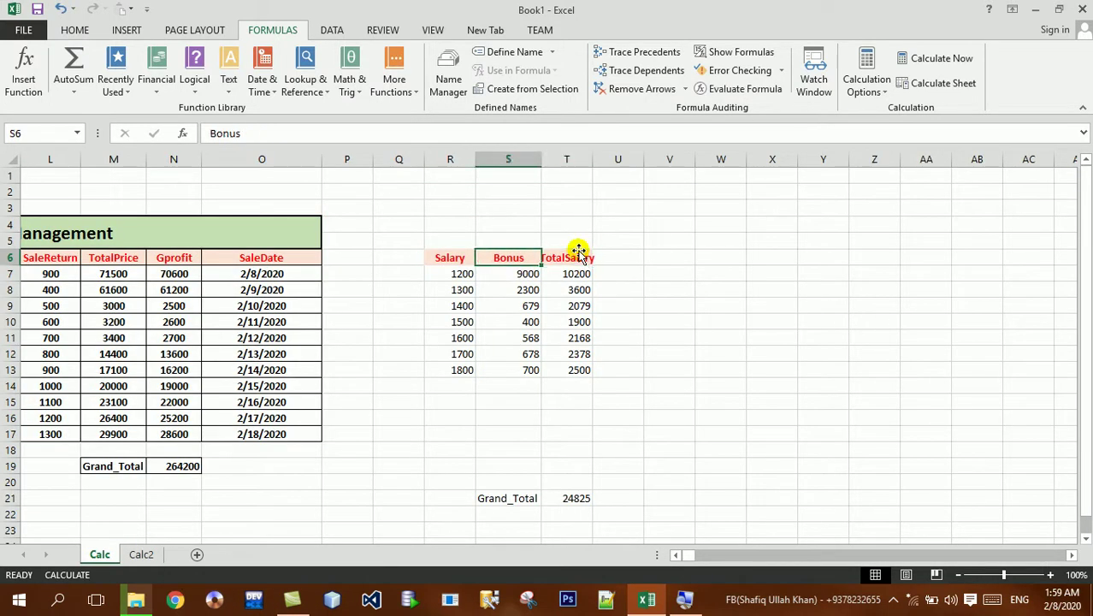
pyautogui.press('Left')
pyautogui.press('Left')
pyautogui.press('Left')
pyautogui.press('Down')
pyautogui.press('Down')
pyautogui.press('Right')
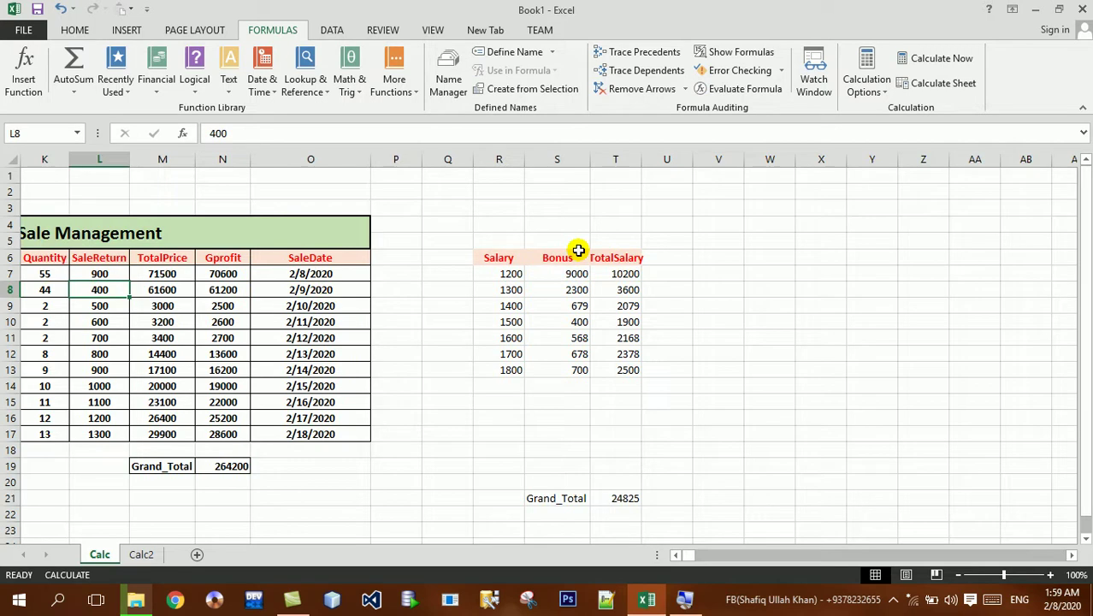
pyautogui.press('Left')
pyautogui.press('Up')
pyautogui.write('6')
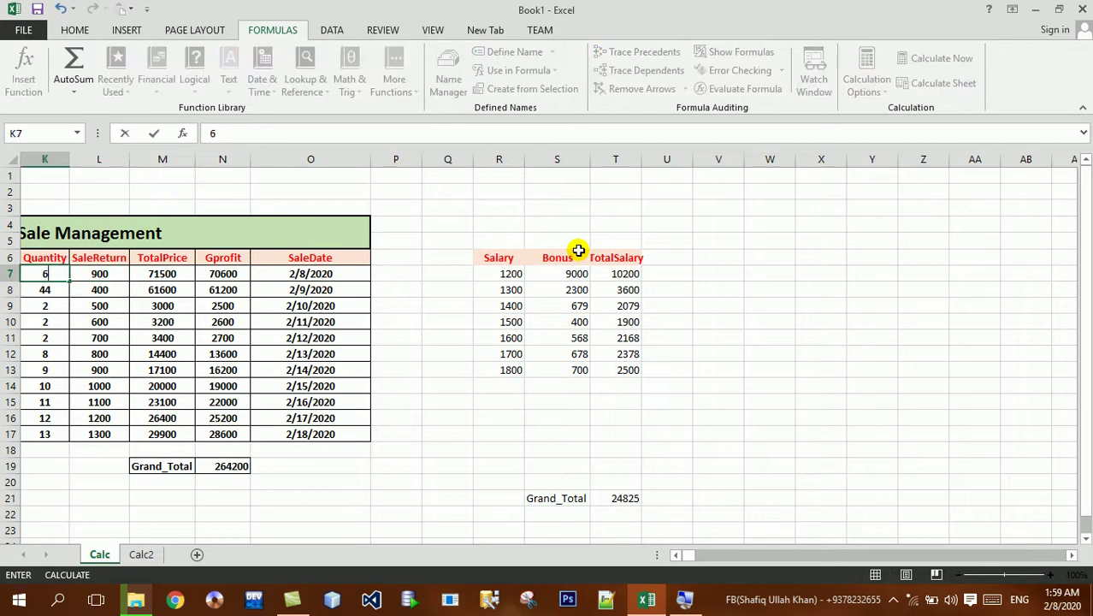
pyautogui.press('Return')
pyautogui.write('5 4 3 ')
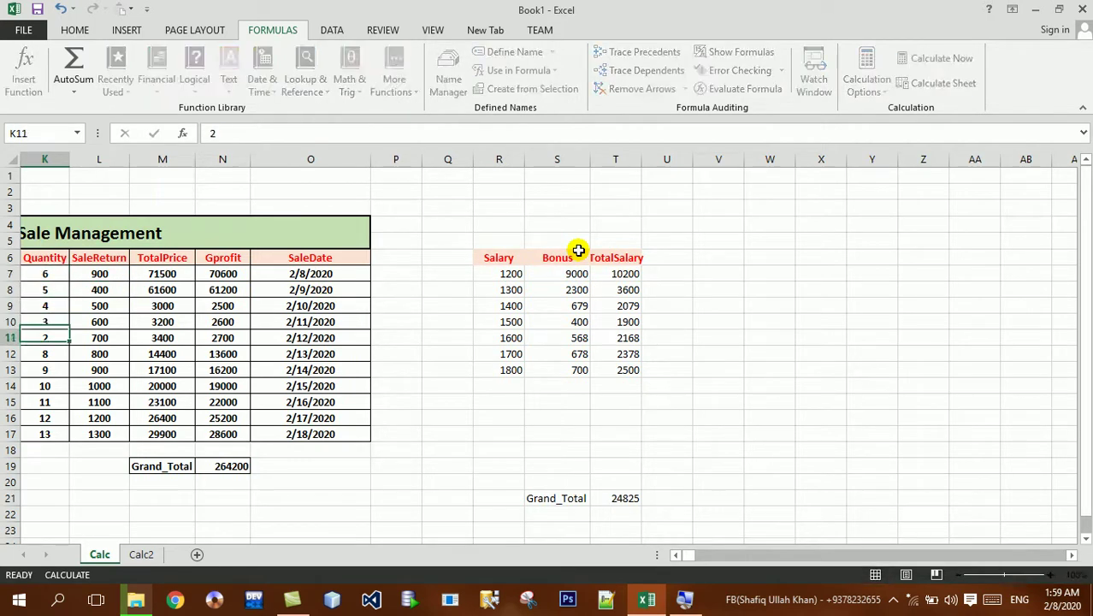
pyautogui.write('2 6 7')
pyautogui.press('Return')
pyautogui.write('7 3 4')
pyautogui.press('Return')
pyautogui.press('Return')
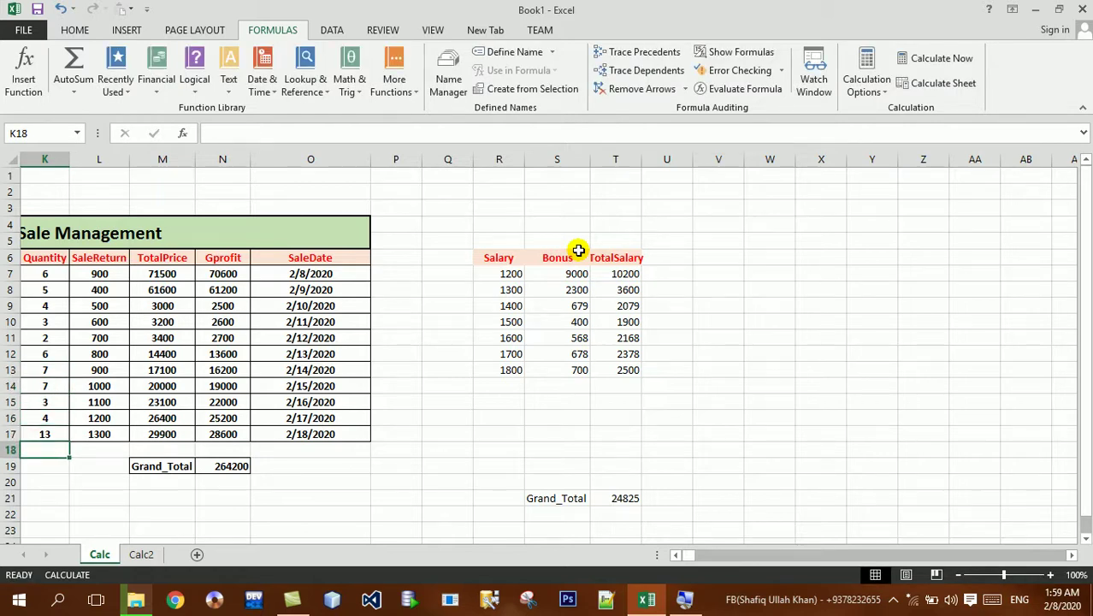
# - Check the Grand_Total SUM formula, then return to the Calc2 sheet
pyautogui.press('Right')
pyautogui.press('Right')
pyautogui.press('Right')
pyautogui.press('Right')
pyautogui.press('Right')
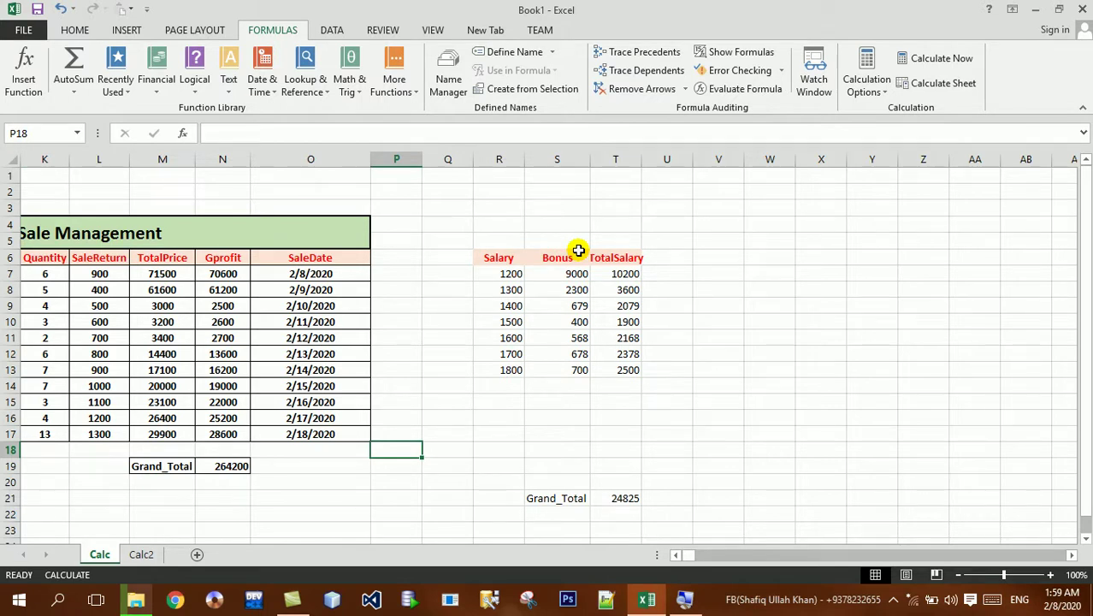
pyautogui.click(245, 463)
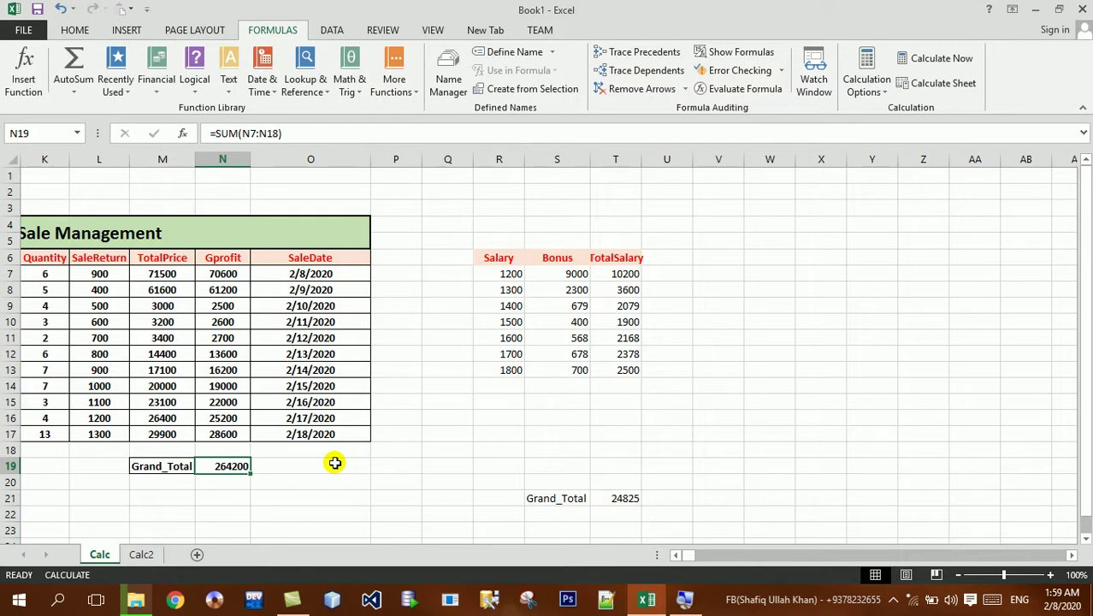
pyautogui.click(156, 554)
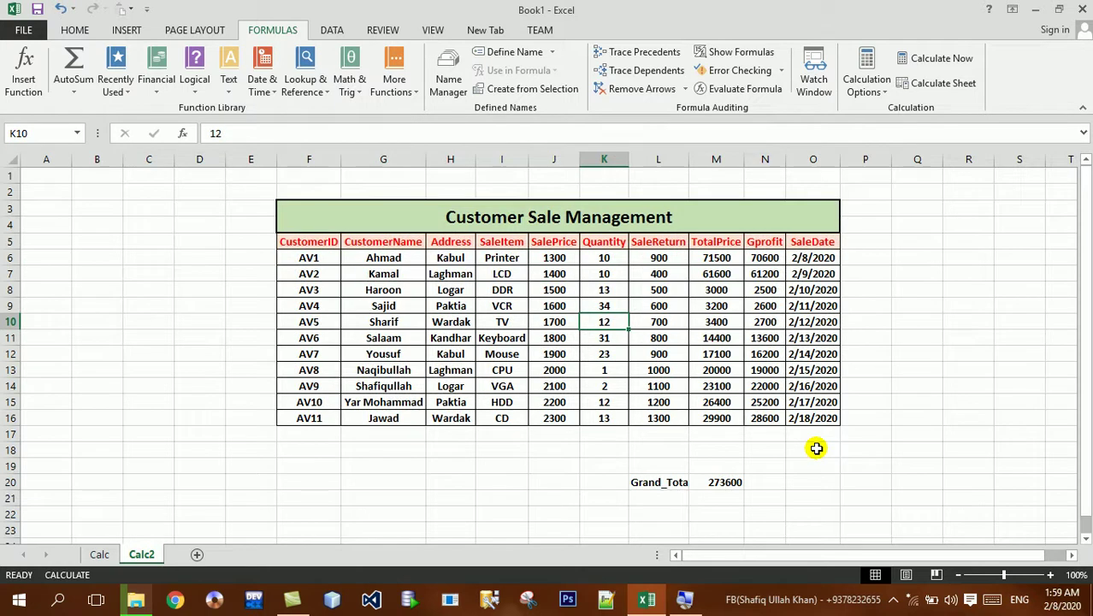
# - Recalculate the workbook from the Calc sheet so Calc2's Grand_Total updates to 283300
pyautogui.click(101, 554)
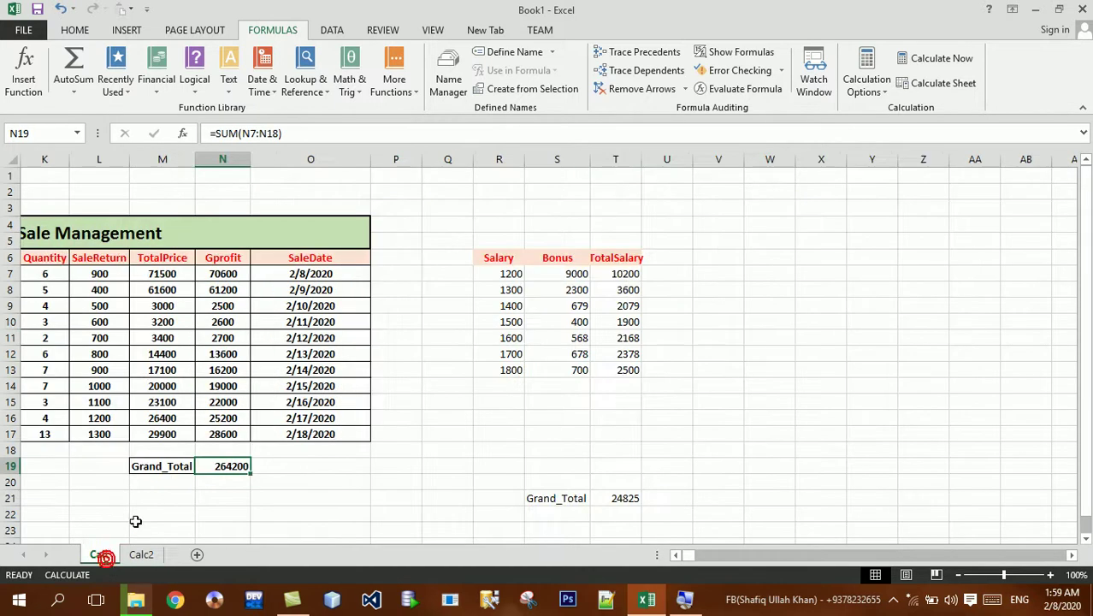
pyautogui.click(963, 66)
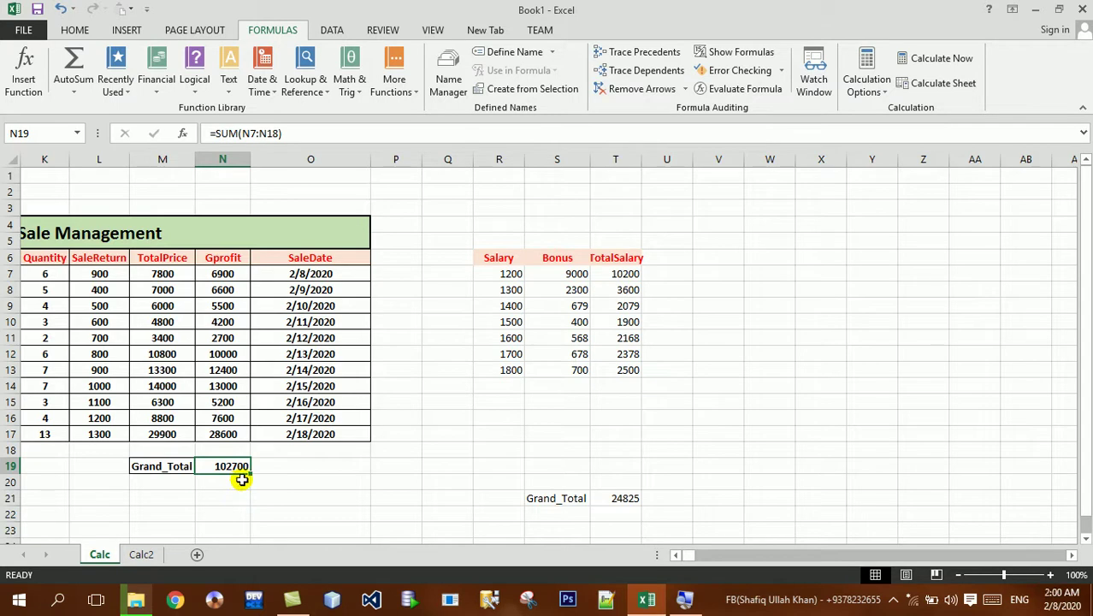
pyautogui.click(142, 555)
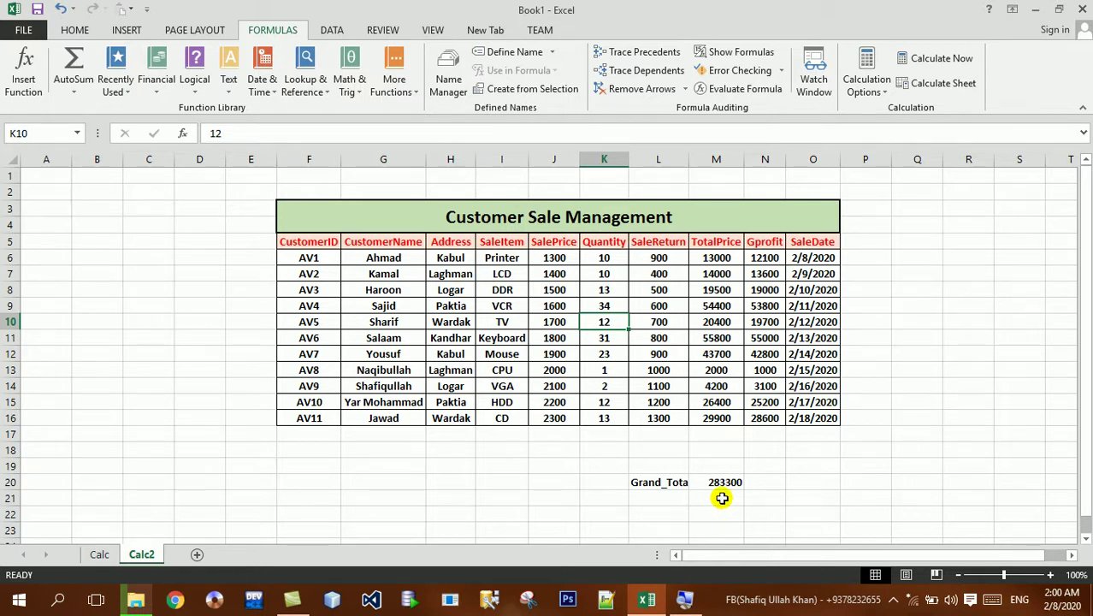
pyautogui.click(722, 498)
# - Label cell L21 'Grand Total'
pyautogui.click(668, 505)
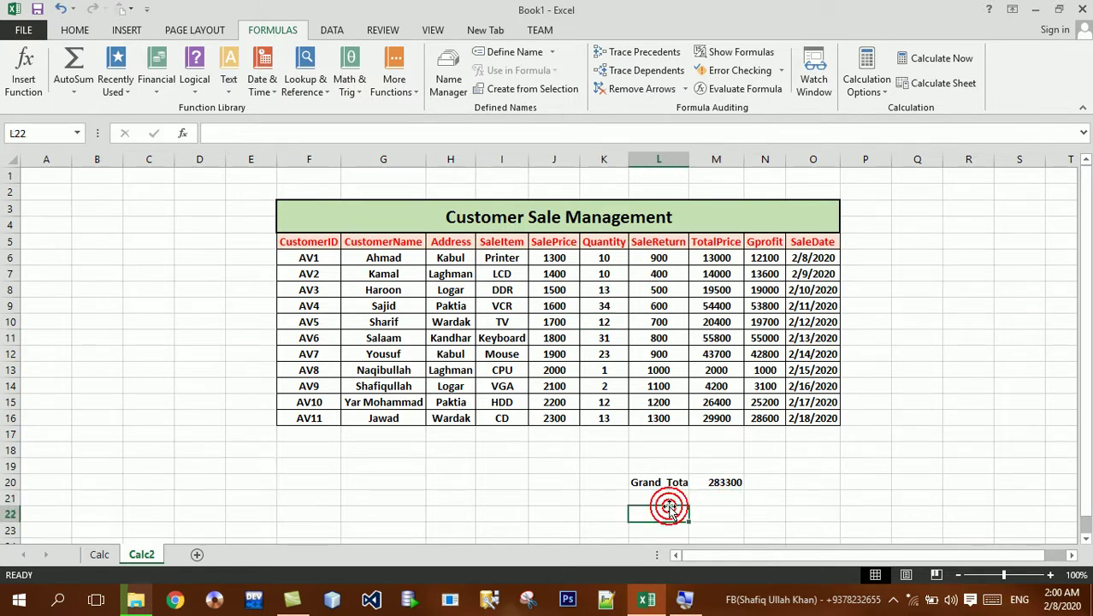
pyautogui.write('Grand_Total')
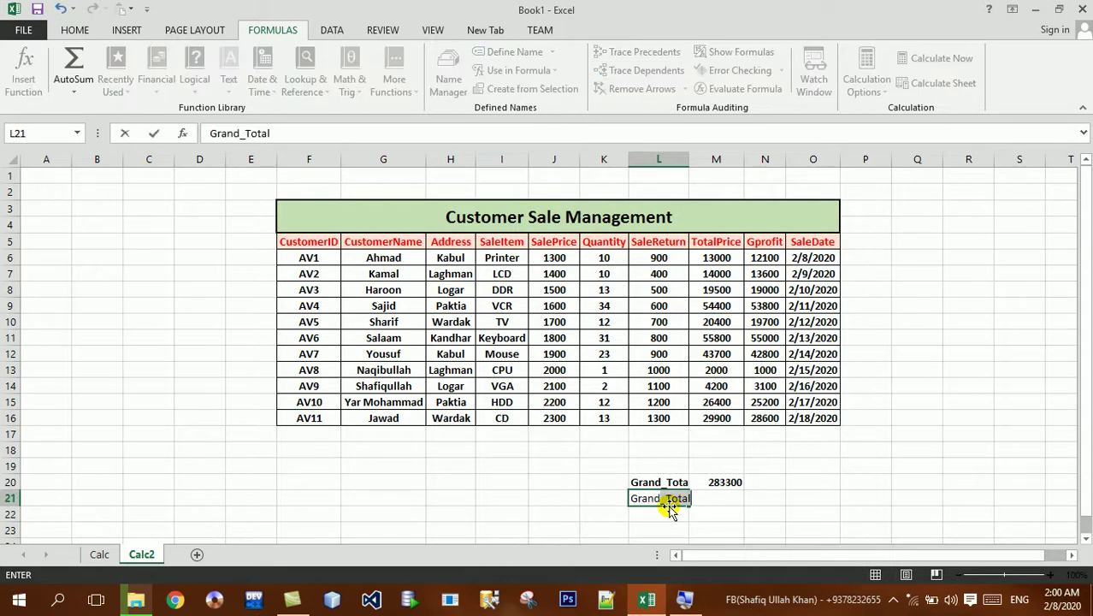
pyautogui.press('BackSpace')
pyautogui.press('BackSpace')
pyautogui.press('BackSpace')
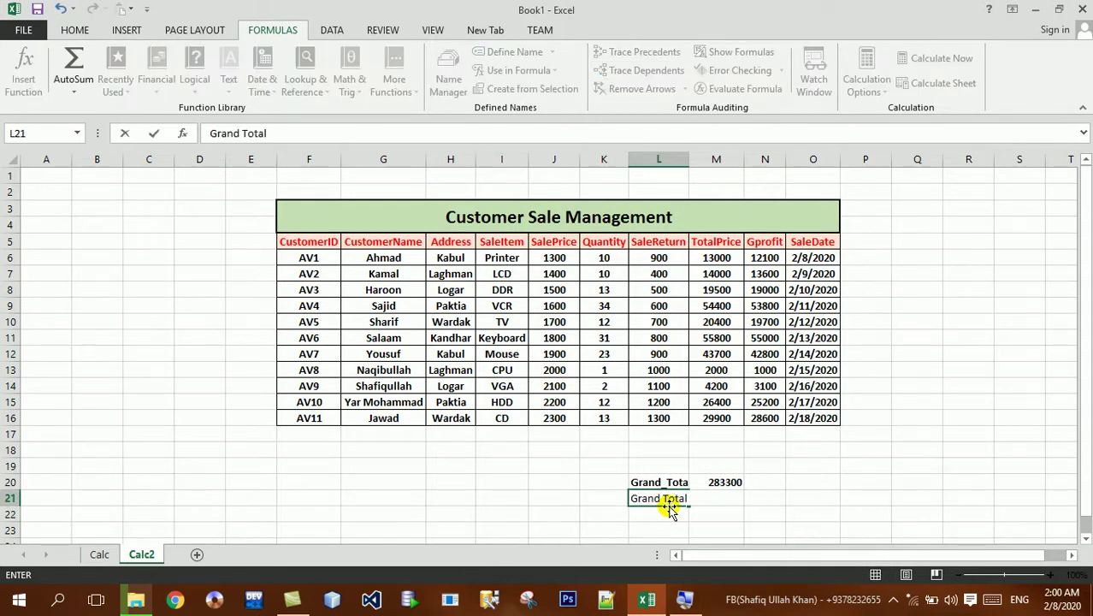
pyautogui.press('Right')
pyautogui.press('Up')
# - Enter =SUM(Calc!M7:M17) in M21 to total the Calc sheet's TotalPrice values, 112100
pyautogui.press('Down')
pyautogui.write('=')
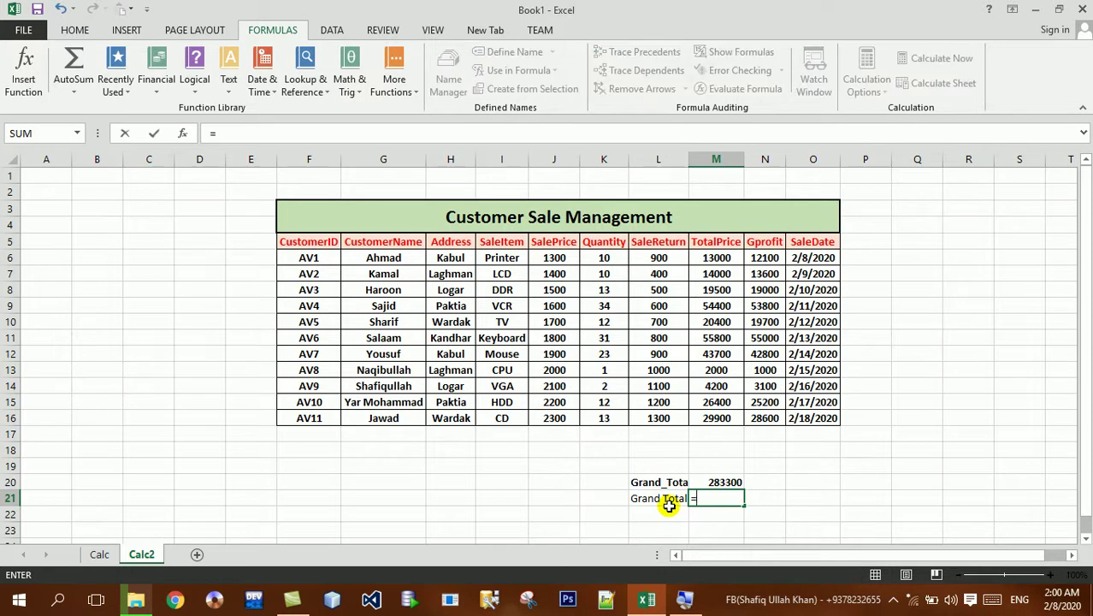
pyautogui.write('su')
pyautogui.press('Down')
pyautogui.press('Down')
pyautogui.press('Tab')
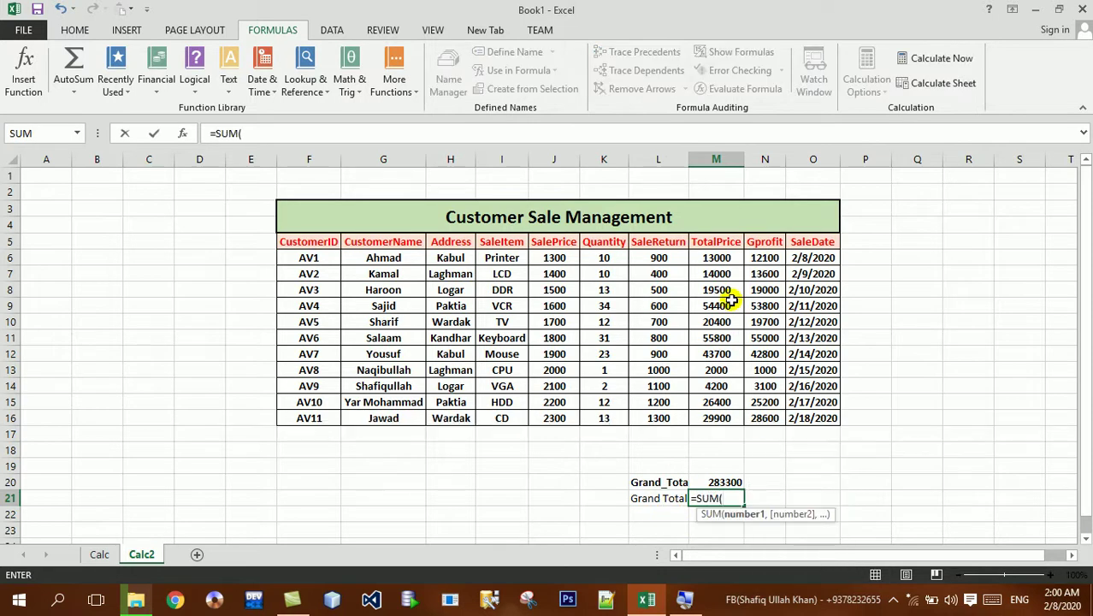
pyautogui.moveTo(708, 254)
pyautogui.mouseDown()
pyautogui.moveTo(722, 444)
pyautogui.moveTo(721, 423)
pyautogui.mouseUp()
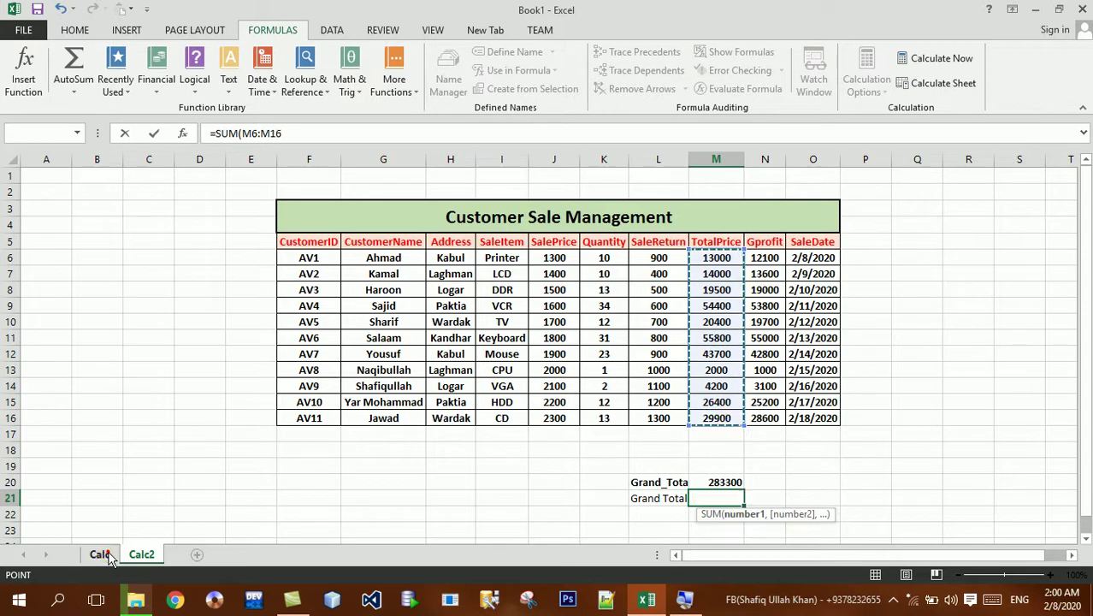
pyautogui.click(100, 555)
pyautogui.click(183, 268)
pyautogui.moveTo(183, 268); pyautogui.dragTo(178, 435)
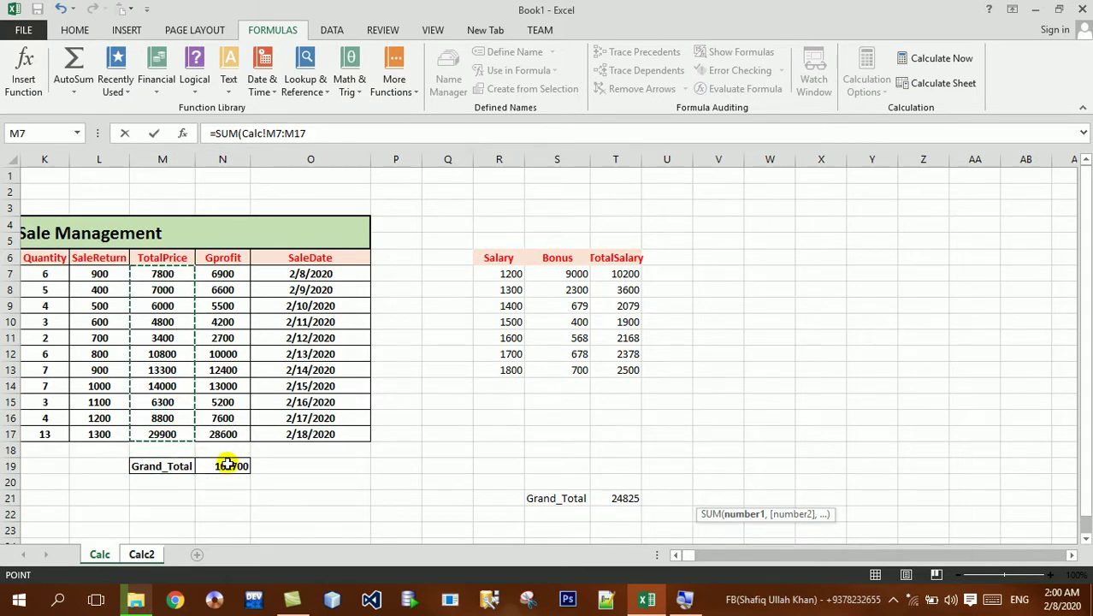
pyautogui.press('Return')
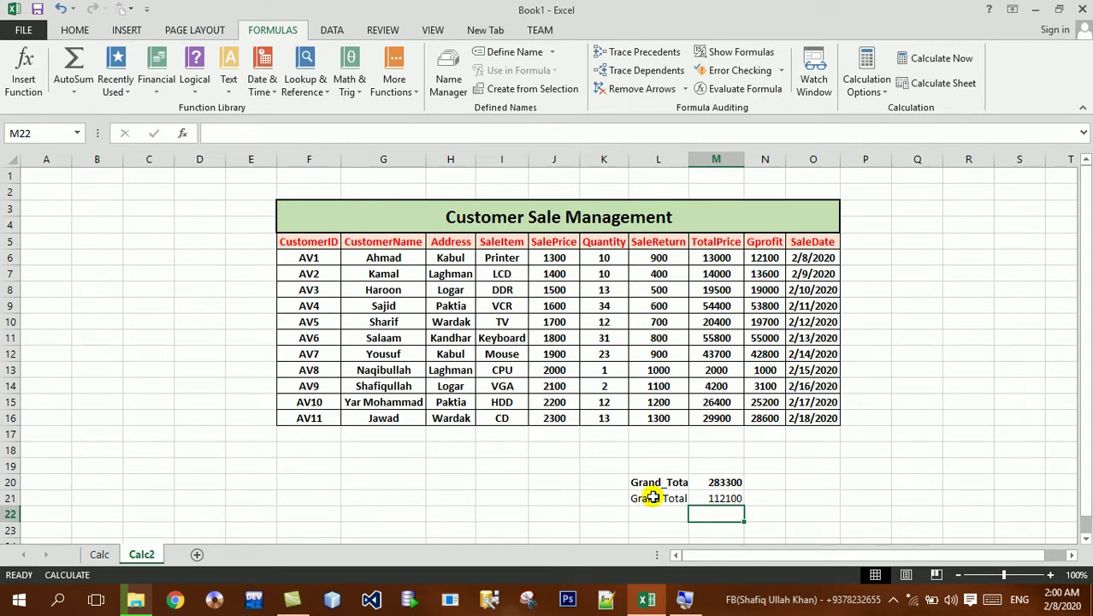
# - Make the Grand Total label and value in L21:M21 bold
pyautogui.moveTo(661, 501); pyautogui.dragTo(758, 503)
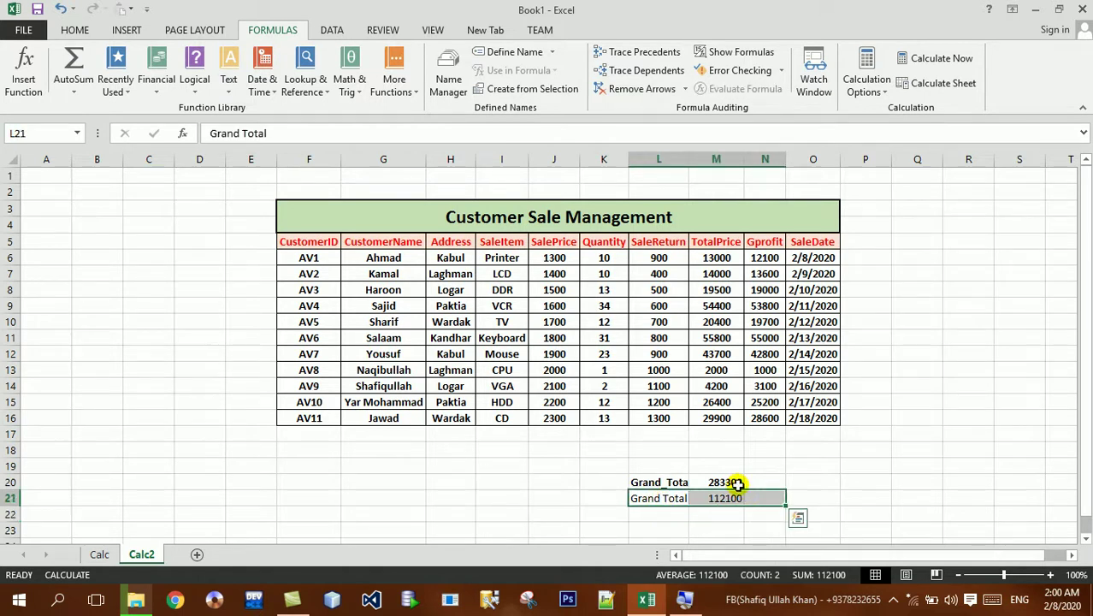
pyautogui.hotkey('shift', 'Left')
pyautogui.hotkey('ctrl', 'b')
pyautogui.press('Up')
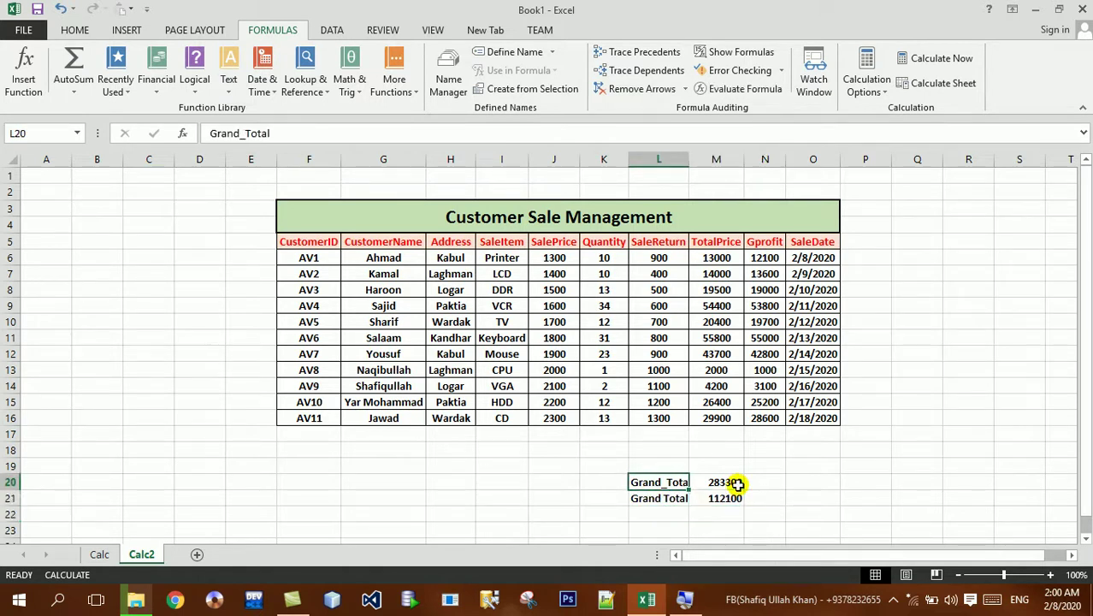
pyautogui.press('Up')
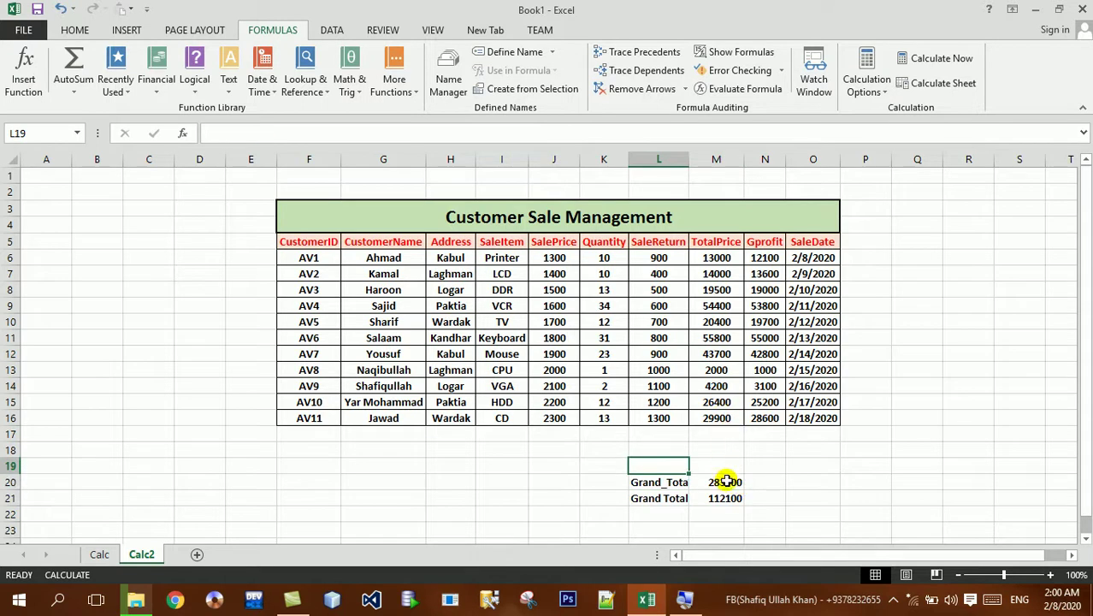
pyautogui.click(725, 481)
# - Rewrite M21 as =SUM(M6:M16,Calc!M7:M17), totalling 395400, and trace its precedents
pyautogui.click(725, 498)
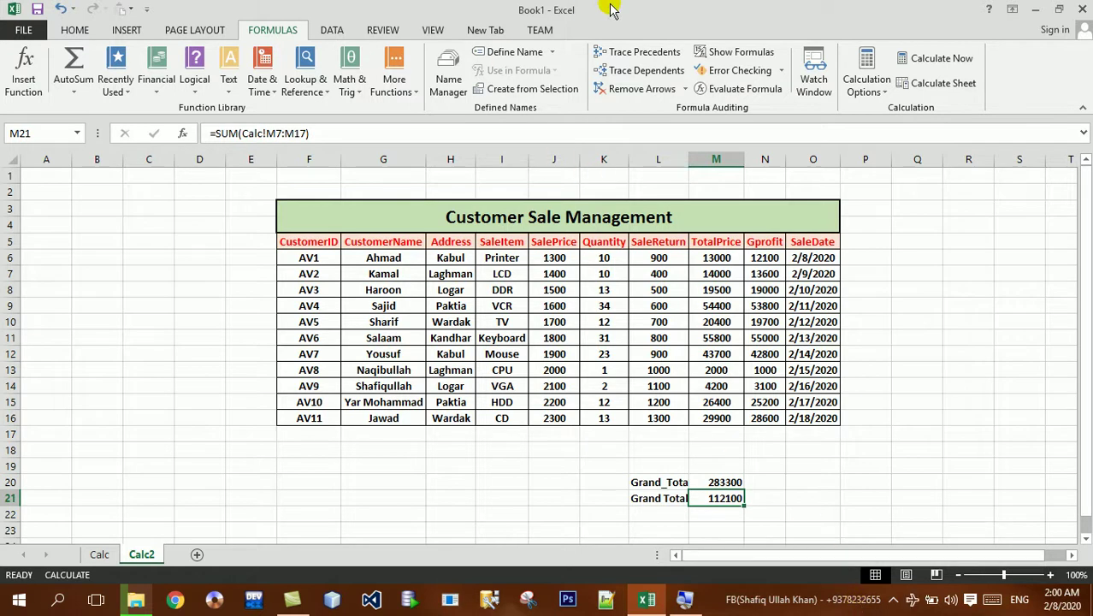
pyautogui.click(650, 56)
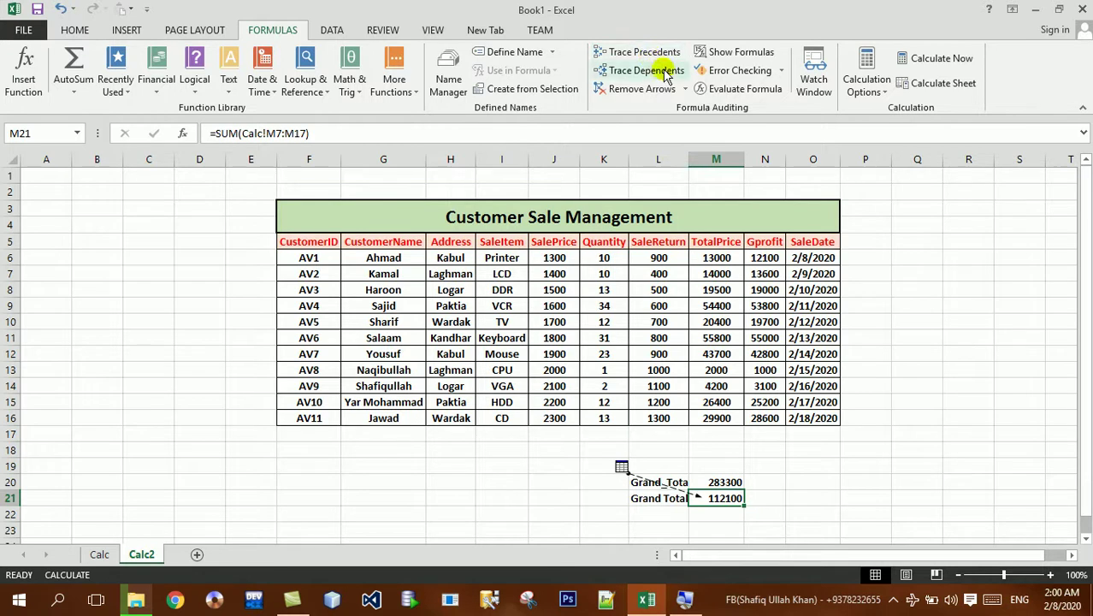
pyautogui.write('=')
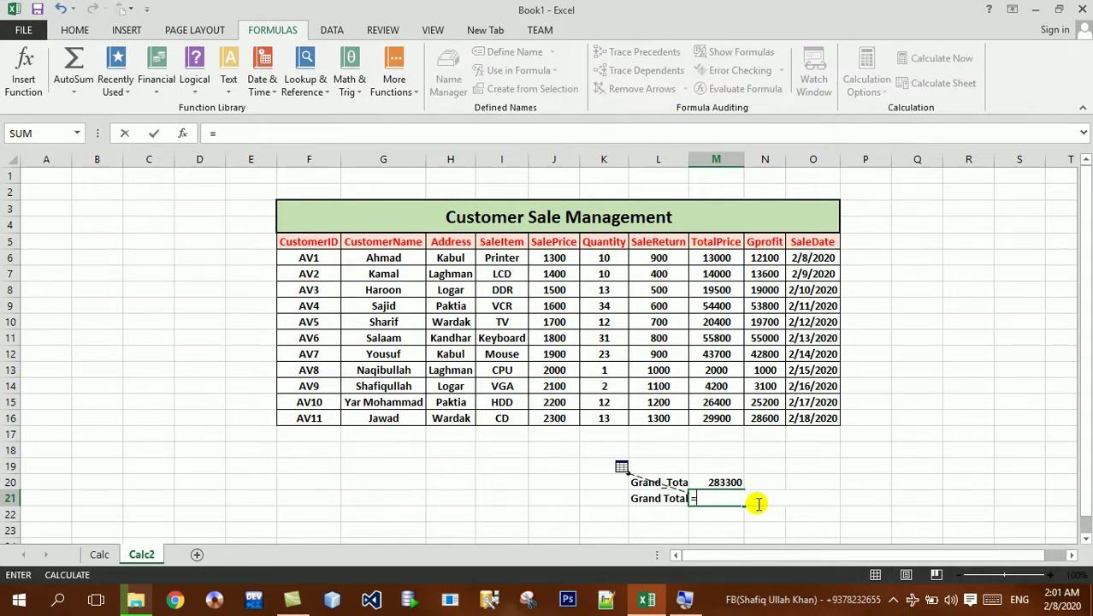
pyautogui.write('sum')
pyautogui.press('Tab')
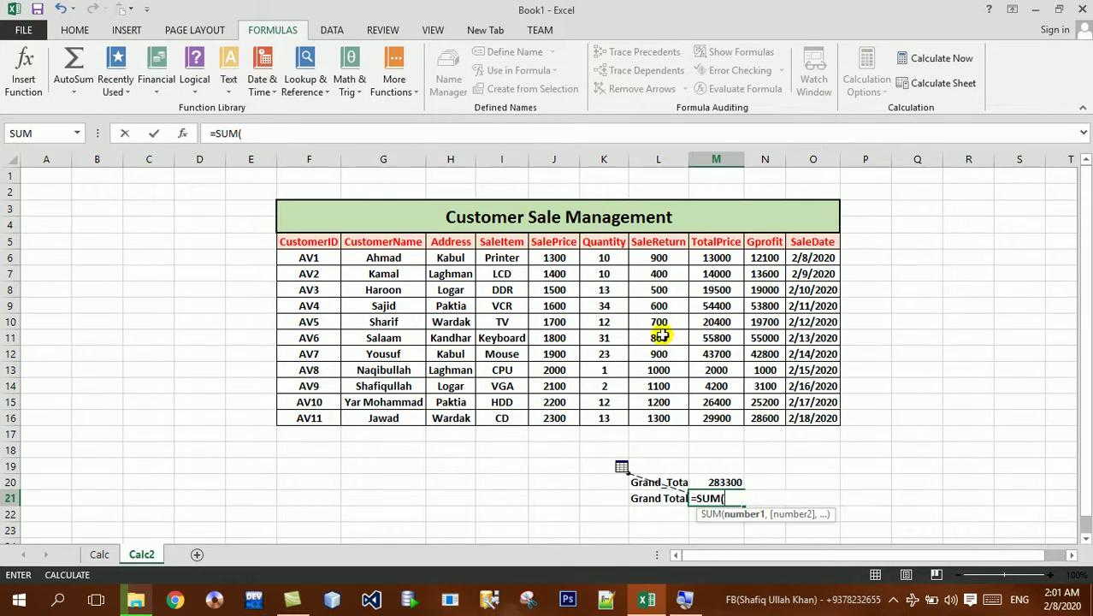
pyautogui.moveTo(716, 256); pyautogui.dragTo(714, 415)
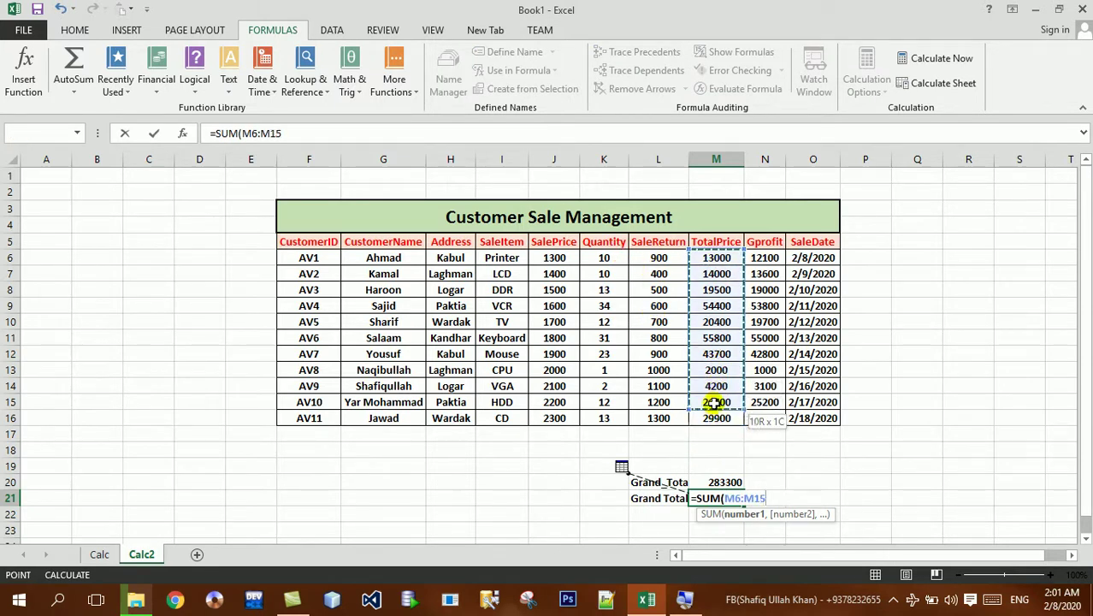
pyautogui.write(',')
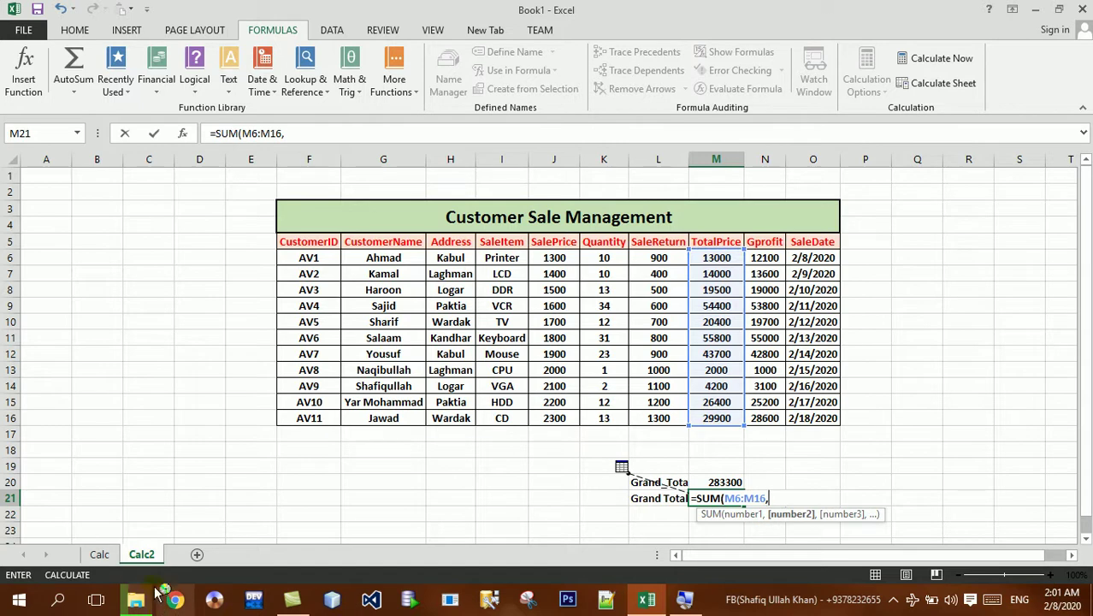
pyautogui.click(103, 553)
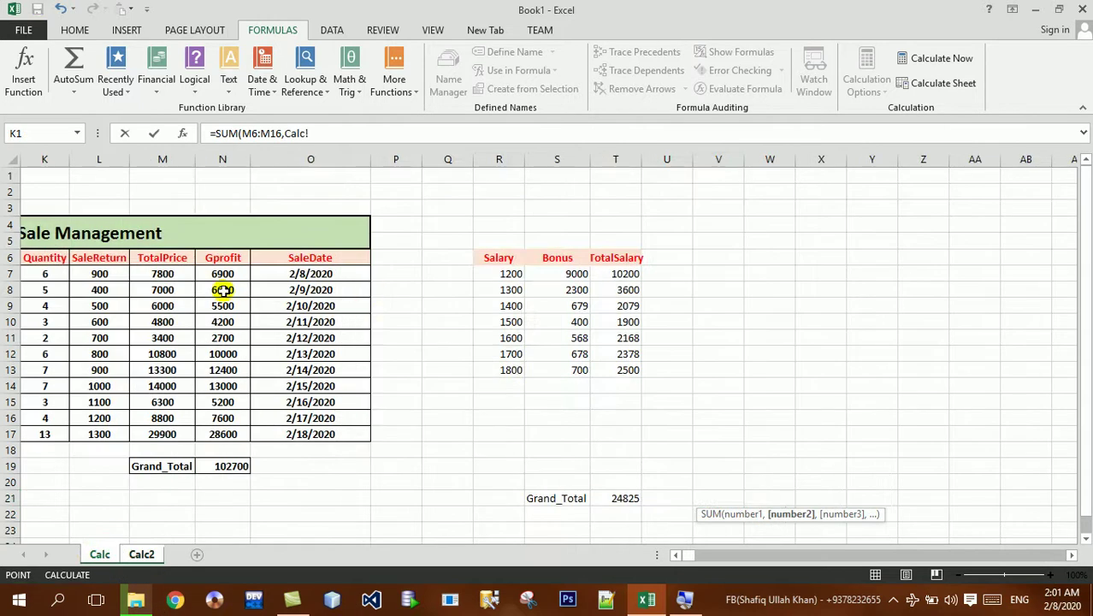
pyautogui.moveTo(167, 273); pyautogui.dragTo(174, 425)
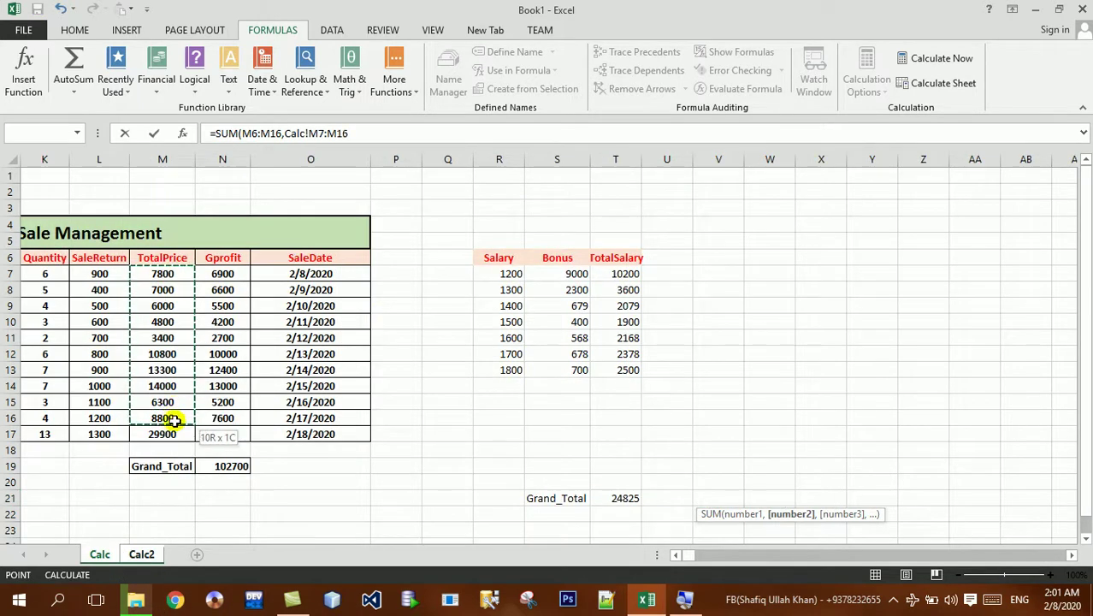
pyautogui.press('Return')
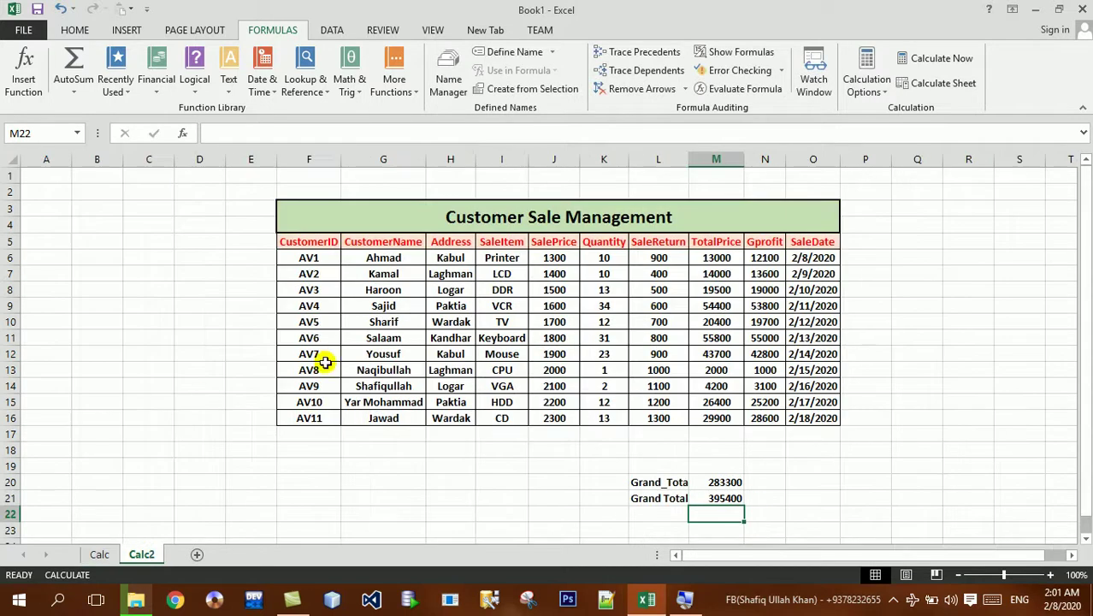
pyautogui.click(723, 500)
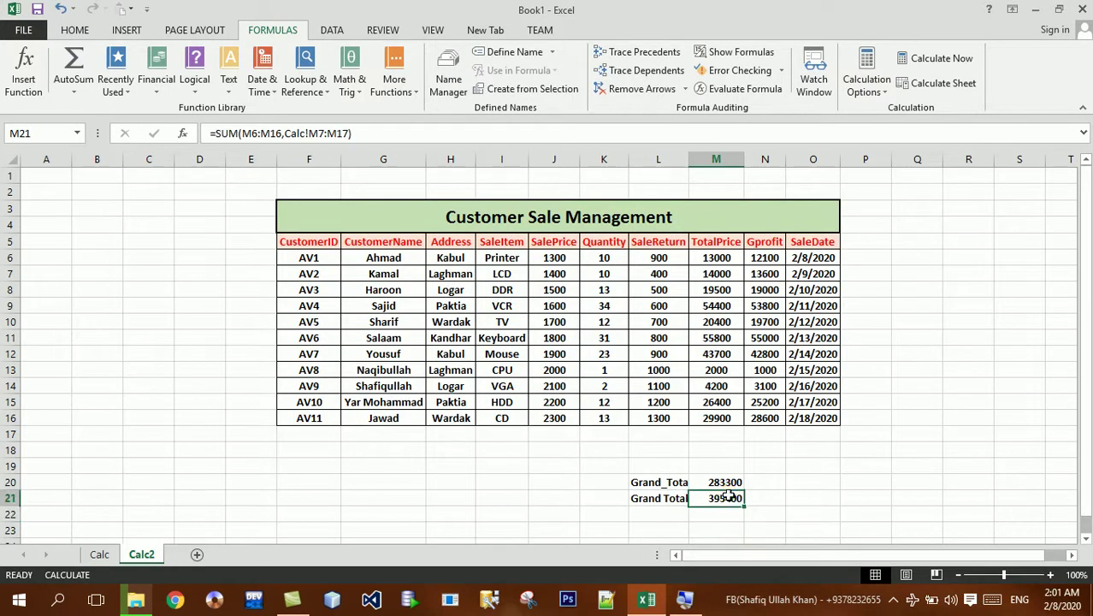
pyautogui.click(666, 57)
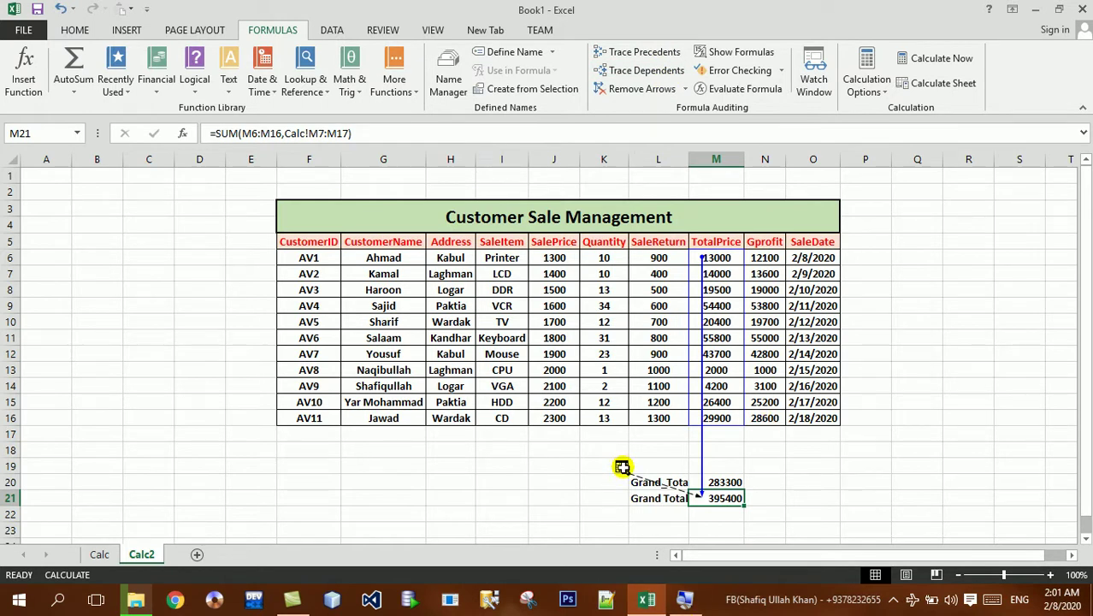
# - Check the Calculation Options list, then go to the Calc sheet showing Grand_Total 102700
pyautogui.click(622, 467)
pyautogui.click(637, 452)
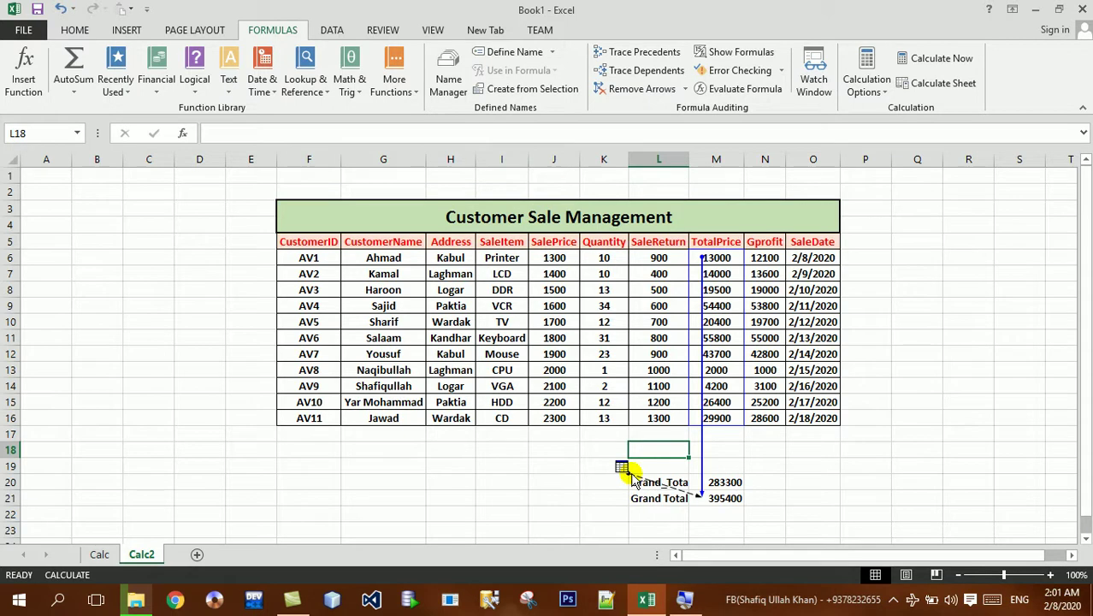
pyautogui.doubleClick(622, 467)
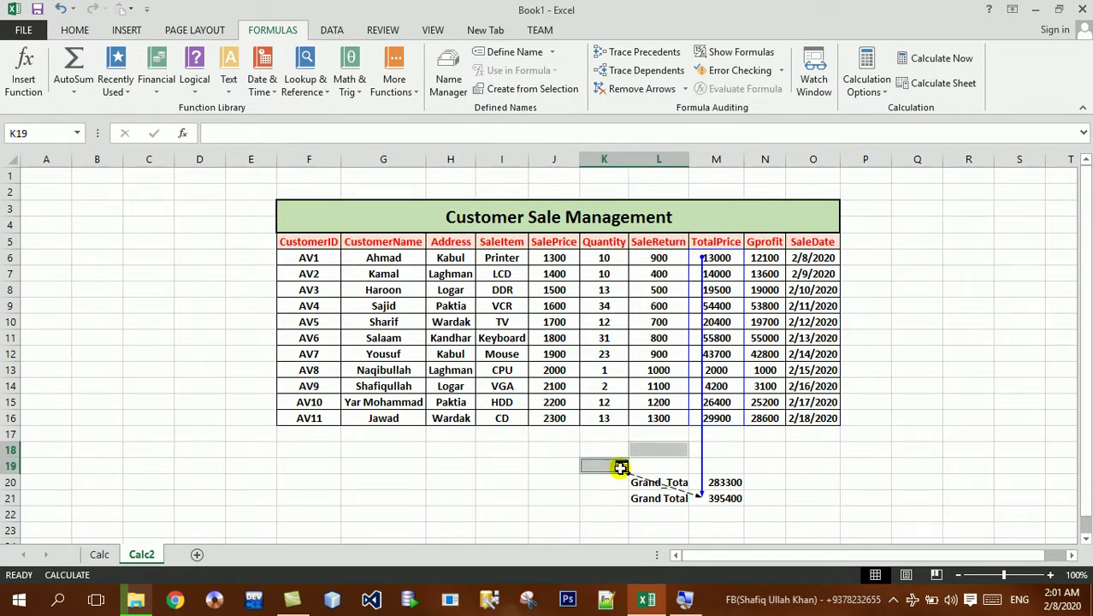
pyautogui.click(671, 452)
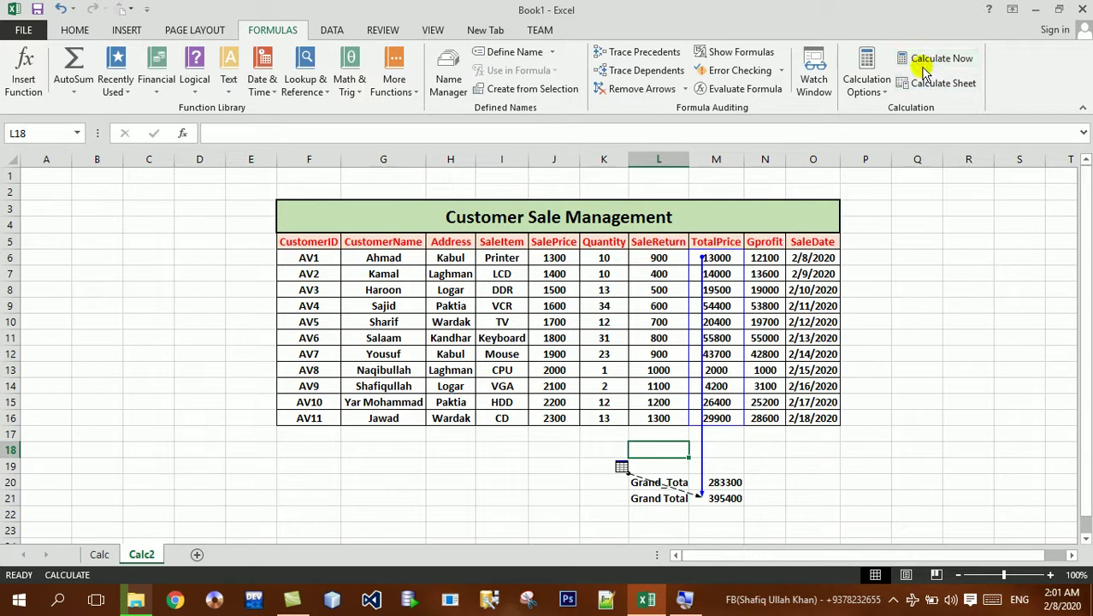
pyautogui.click(885, 86)
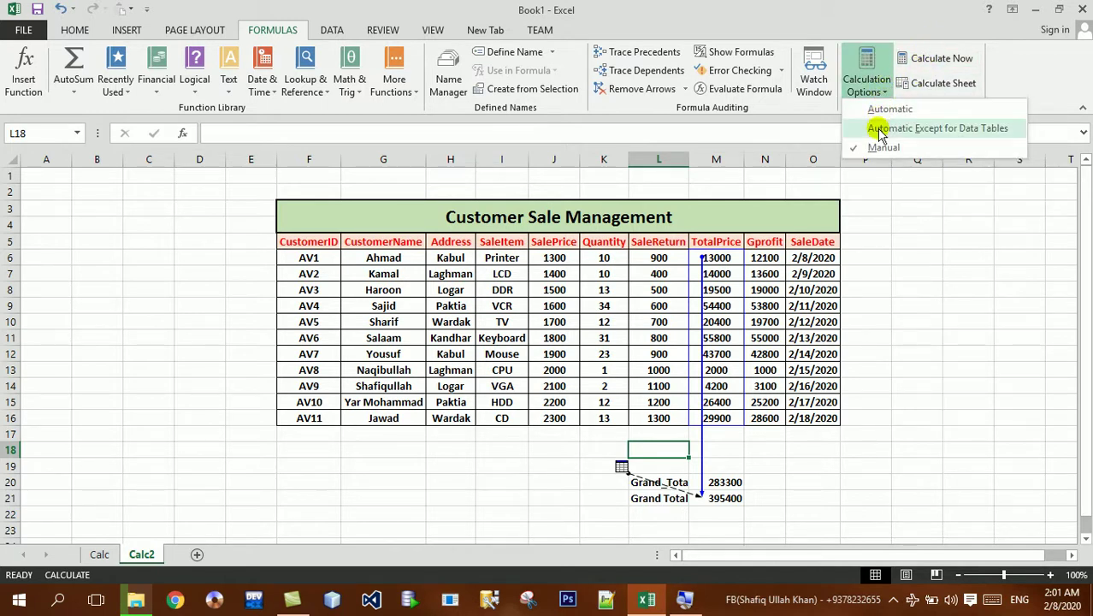
pyautogui.click(849, 259)
pyautogui.press('Right')
pyautogui.press('Right')
pyautogui.press('Right')
pyautogui.press('Right')
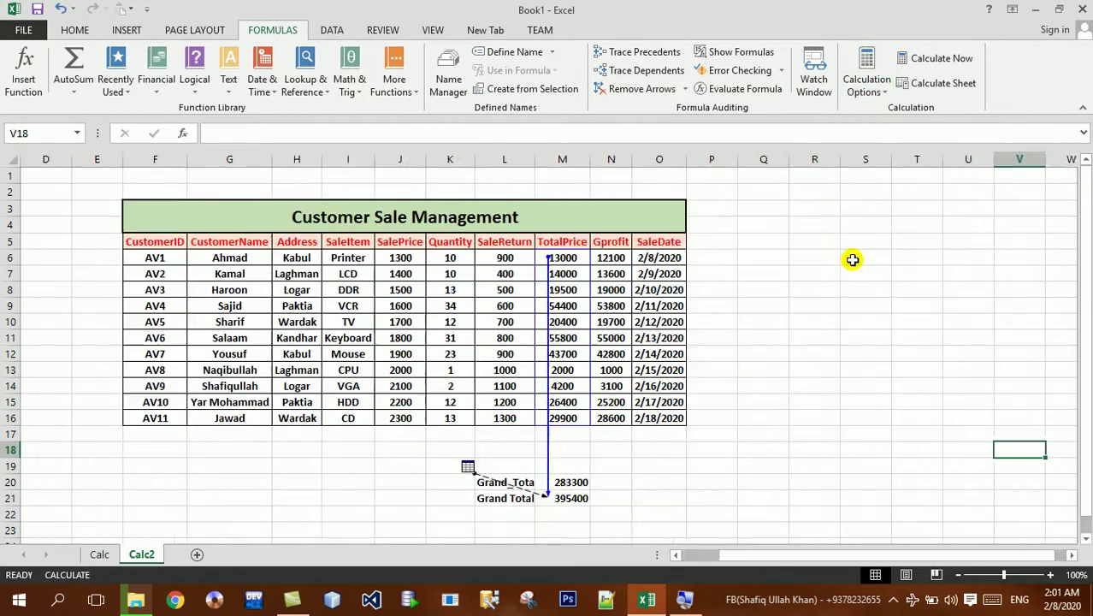
pyautogui.press('Right')
pyautogui.press('Right')
pyautogui.press('Right')
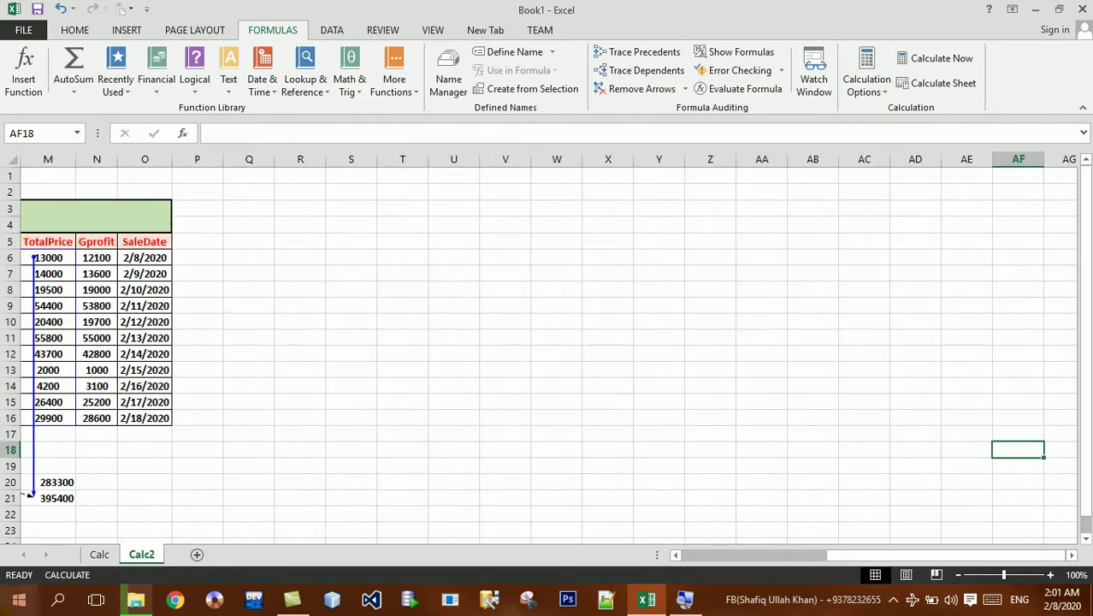
pyautogui.click(98, 554)
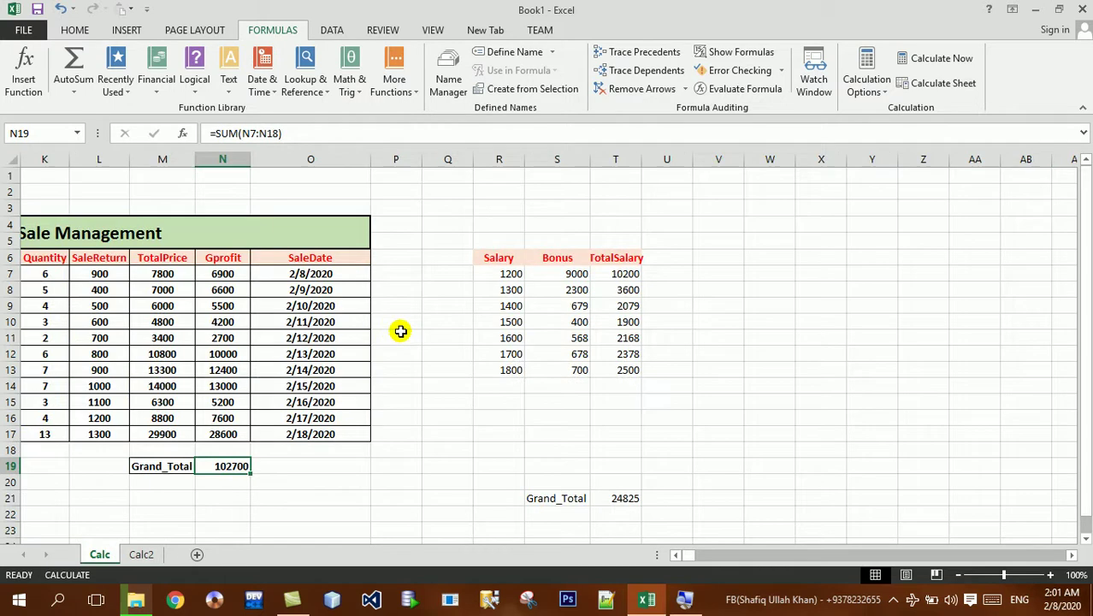
# - Return to Calc2's Customer Sale Management table with the 395400 cross-sheet total
pyautogui.press('Home')
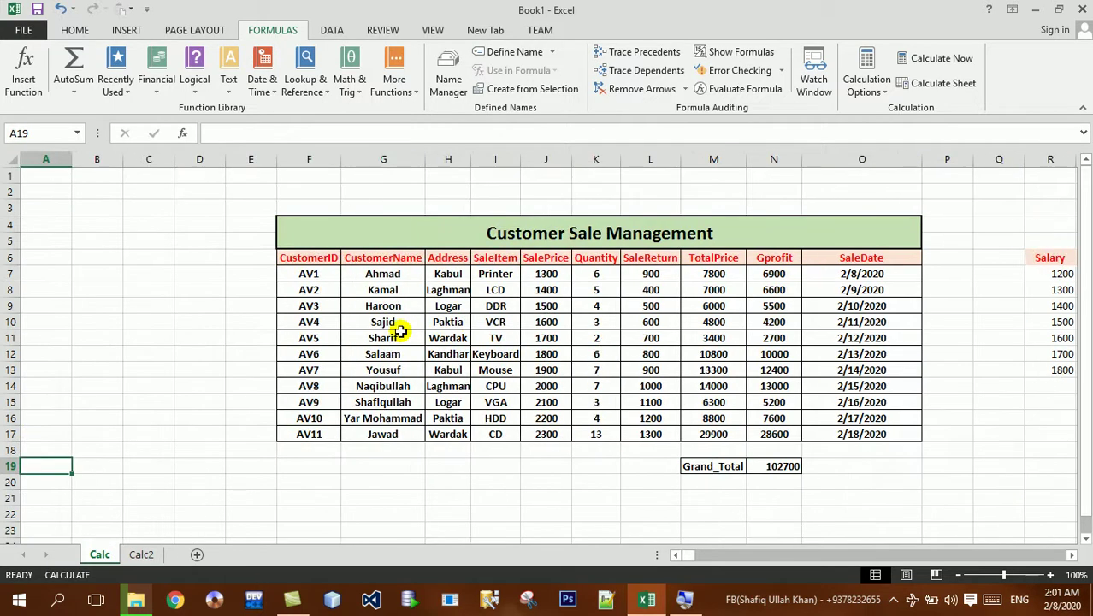
pyautogui.click(130, 555)
pyautogui.press('Left')
pyautogui.press('Left')
pyautogui.press('Left')
pyautogui.press('Left')
pyautogui.press('Left')
pyautogui.press('Left')
pyautogui.press('Left')
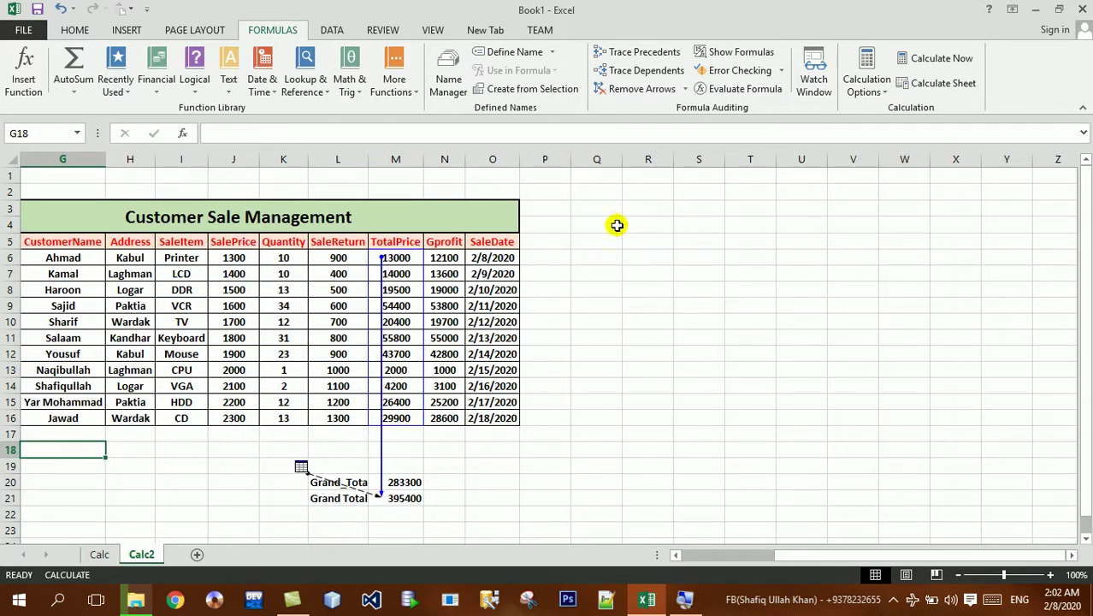
# - Fill Q5 to X5 with Dollar, Afghani, Kaldar, Euro, Pound, Darham, Toman and Dinar
pyautogui.click(606, 241)
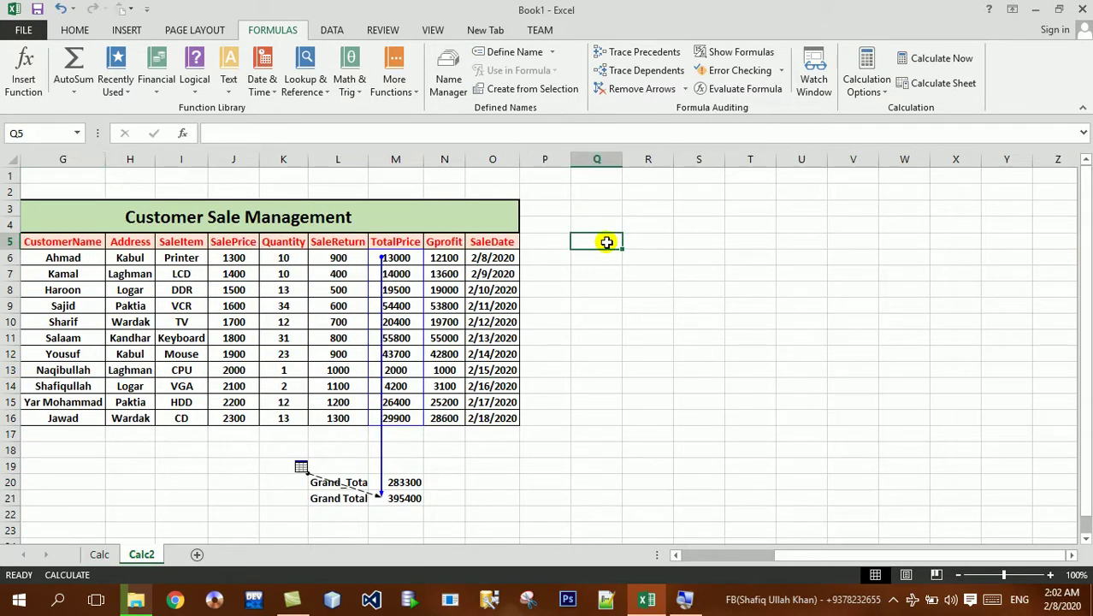
pyautogui.write('Dollar')
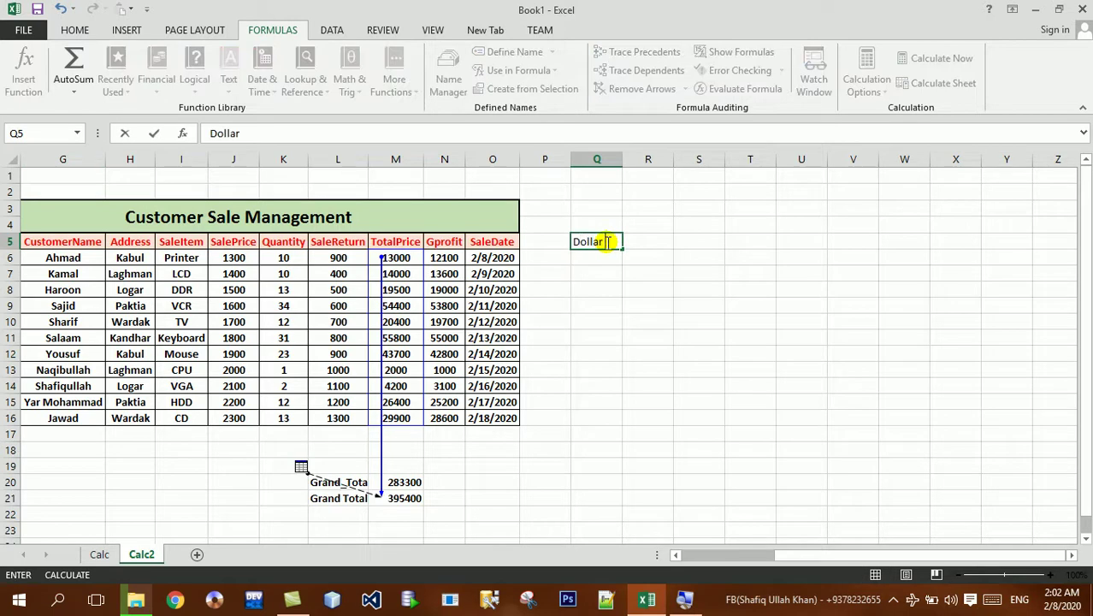
pyautogui.press('Tab')
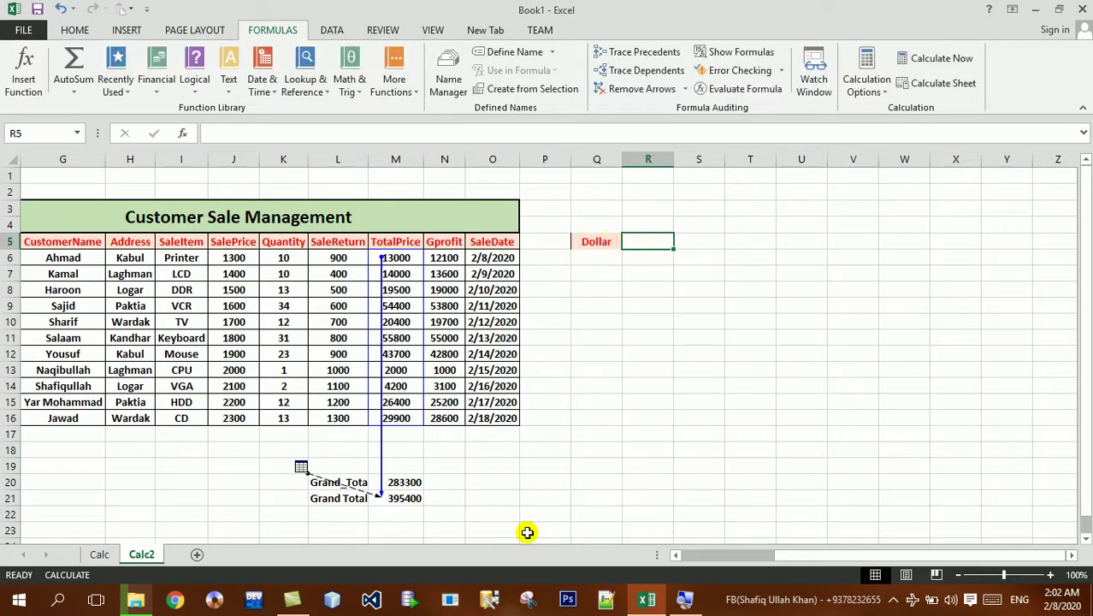
pyautogui.write('Afghani')
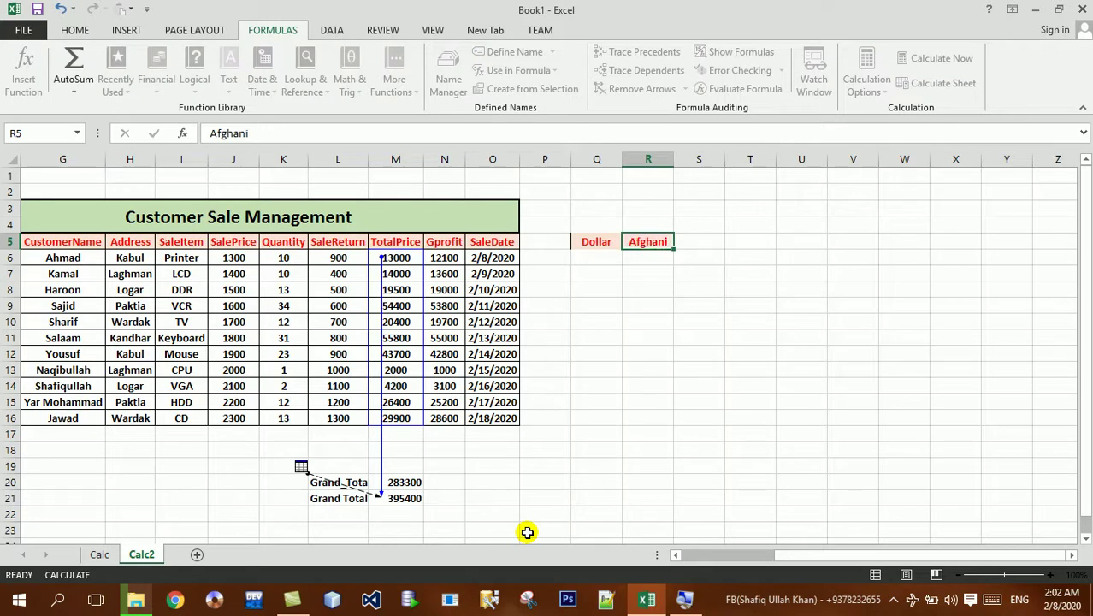
pyautogui.press('Tab')
pyautogui.write('Kar')
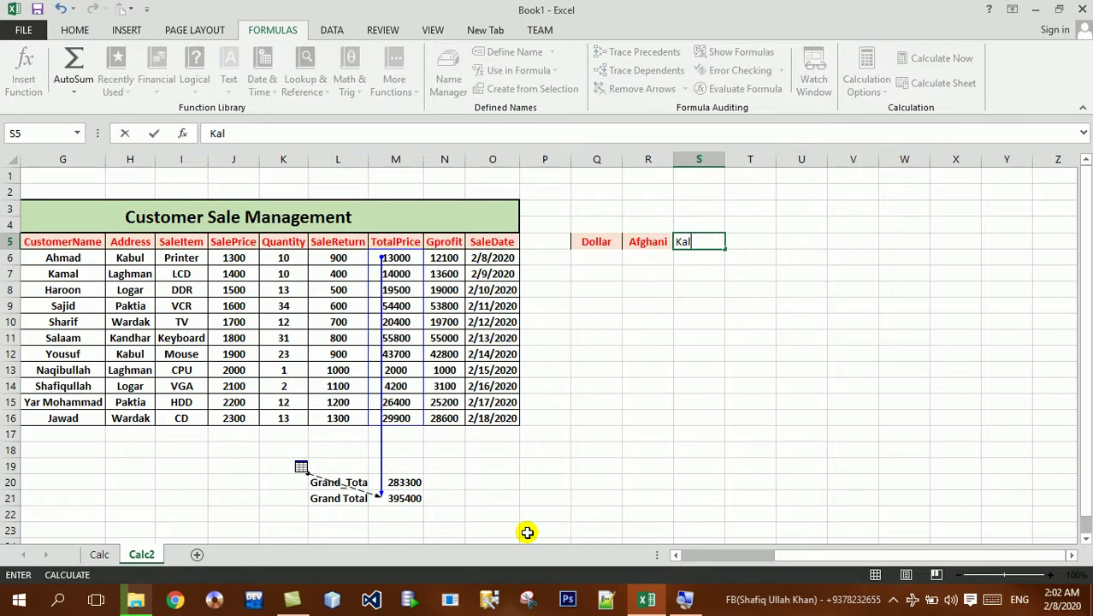
pyautogui.press('Tab')
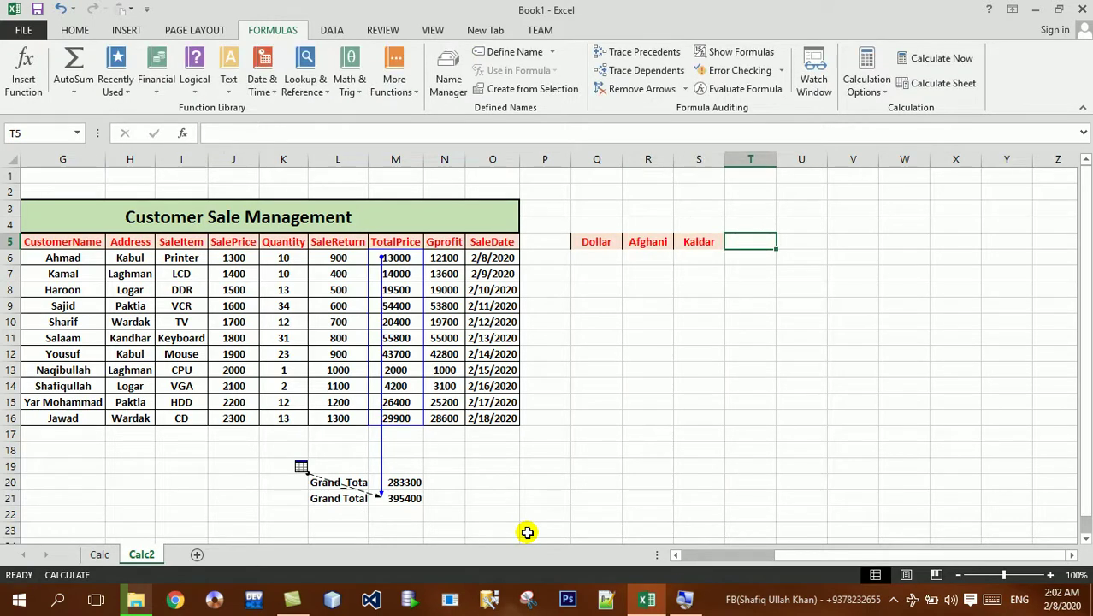
pyautogui.write('Euro')
pyautogui.press('Tab')
pyautogui.write('Pou')
pyautogui.press('Tab')
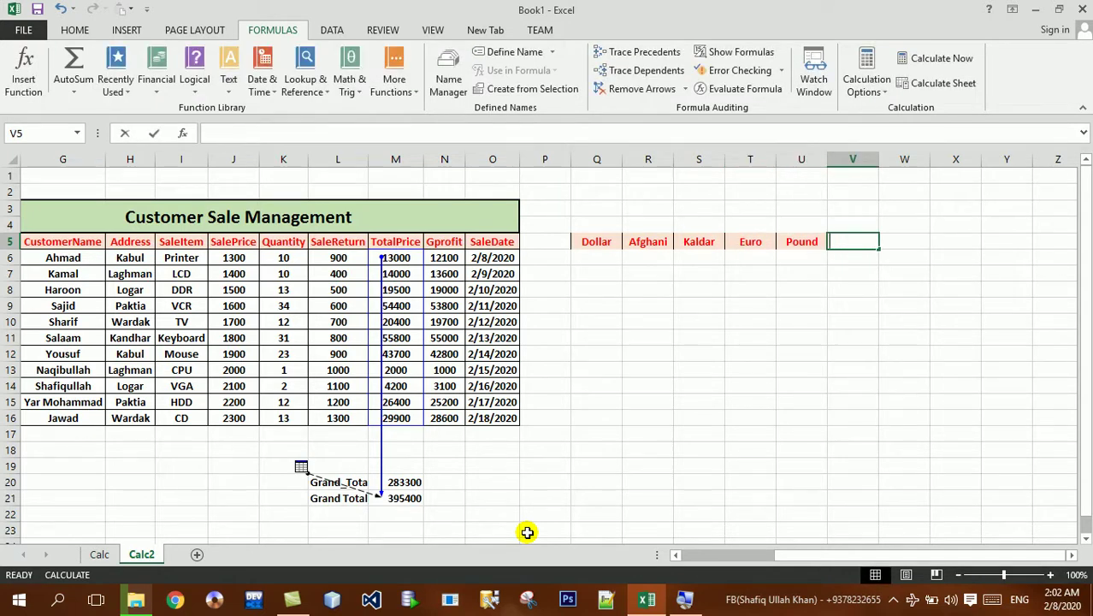
pyautogui.write('Darham')
pyautogui.press('Tab')
pyautogui.write('T')
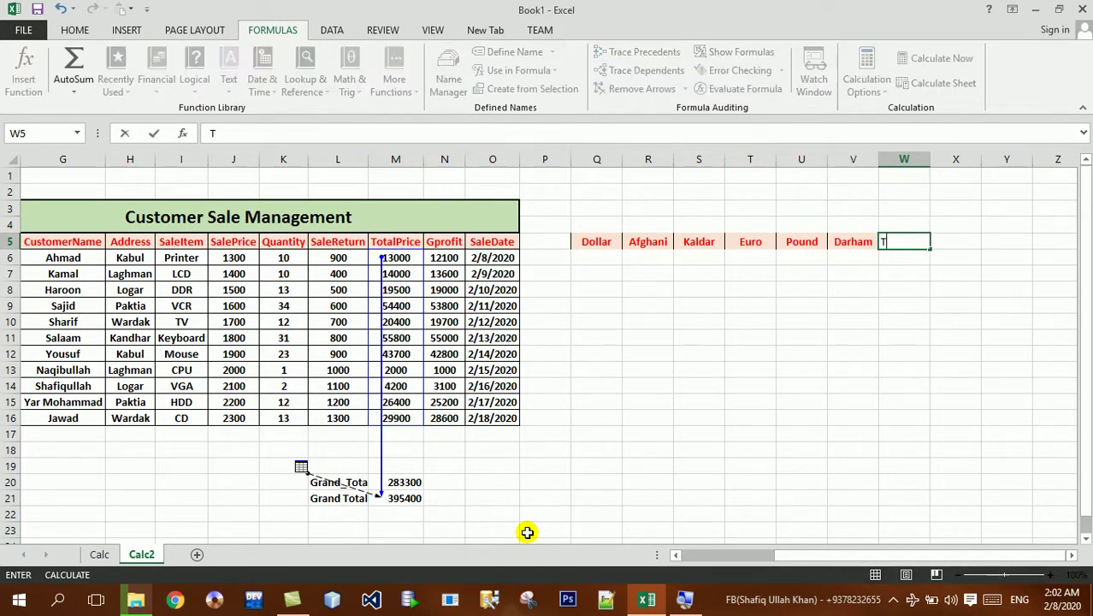
pyautogui.press('Tab')
pyautogui.write('Di')
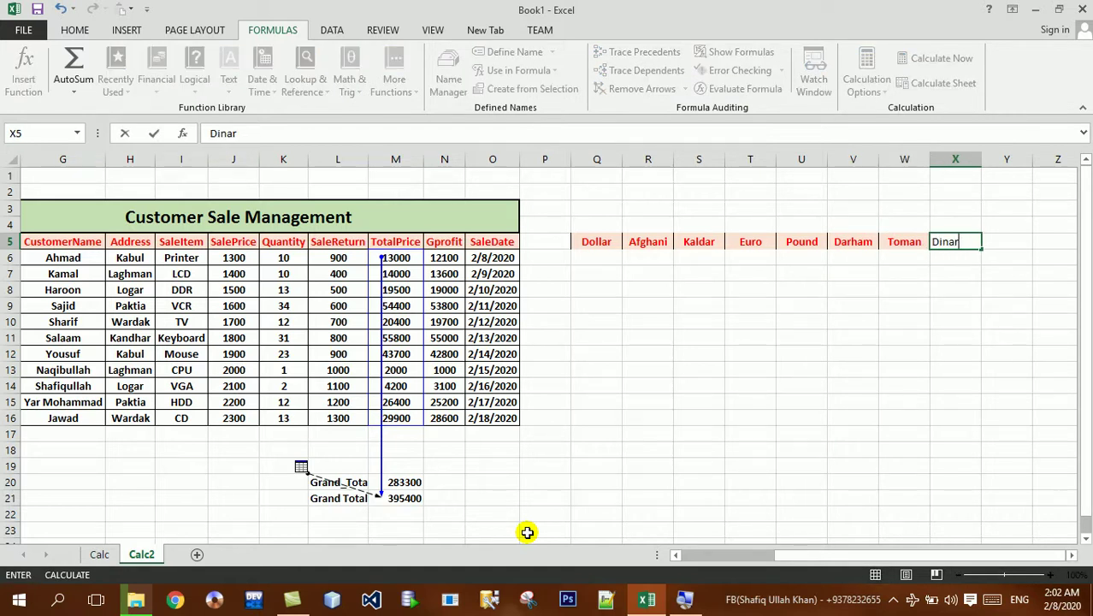
pyautogui.press('Tab')
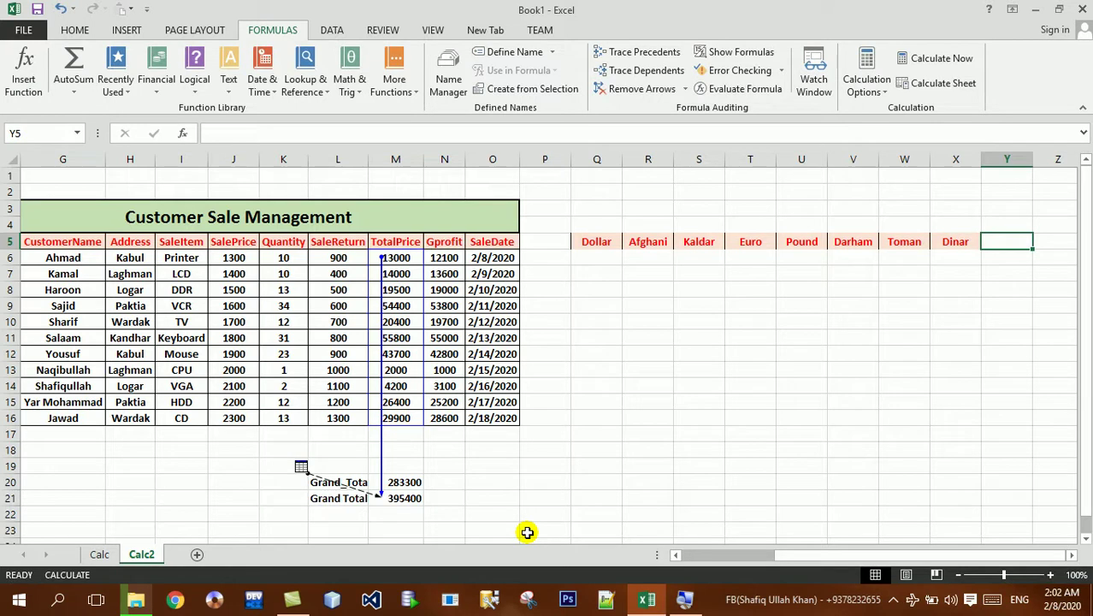
pyautogui.press('Left')
pyautogui.press('Left')
pyautogui.press('Left')
pyautogui.press('Left')
pyautogui.press('Left')
pyautogui.press('Left')
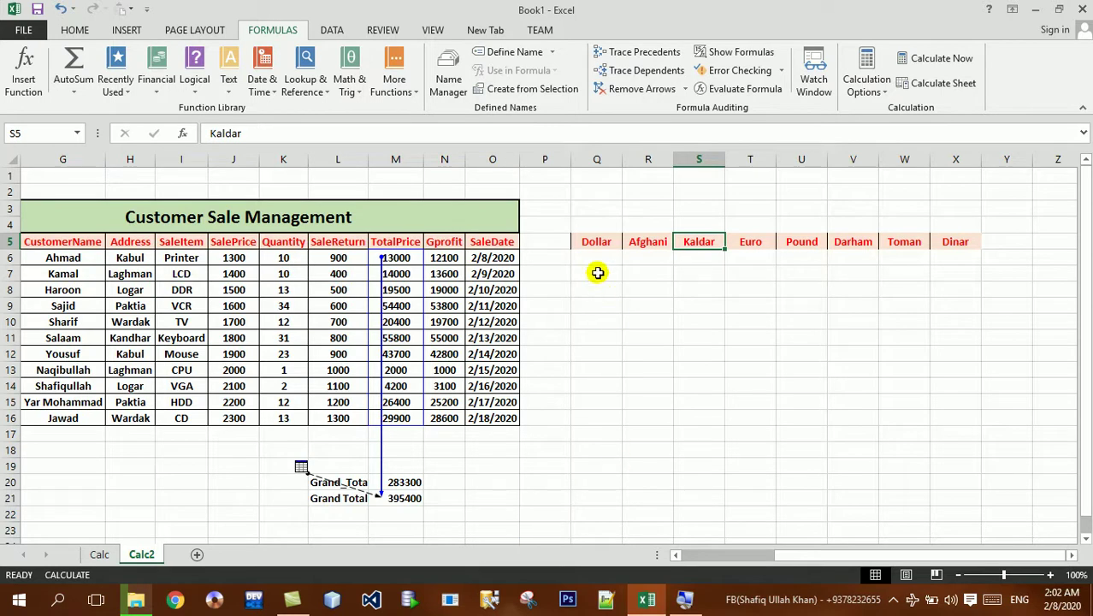
# - Apply All Borders to the Q5:X18 currency grid
pyautogui.moveTo(590, 241)
pyautogui.mouseDown()
pyautogui.moveTo(973, 412)
pyautogui.moveTo(976, 450)
pyautogui.mouseUp()
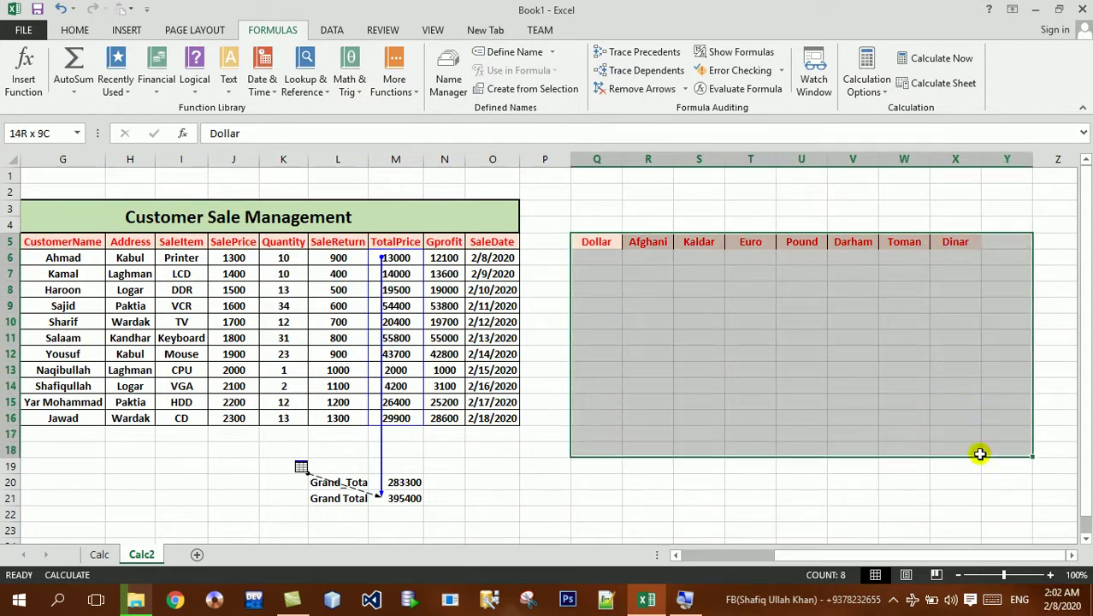
pyautogui.click(74, 31)
pyautogui.click(208, 82)
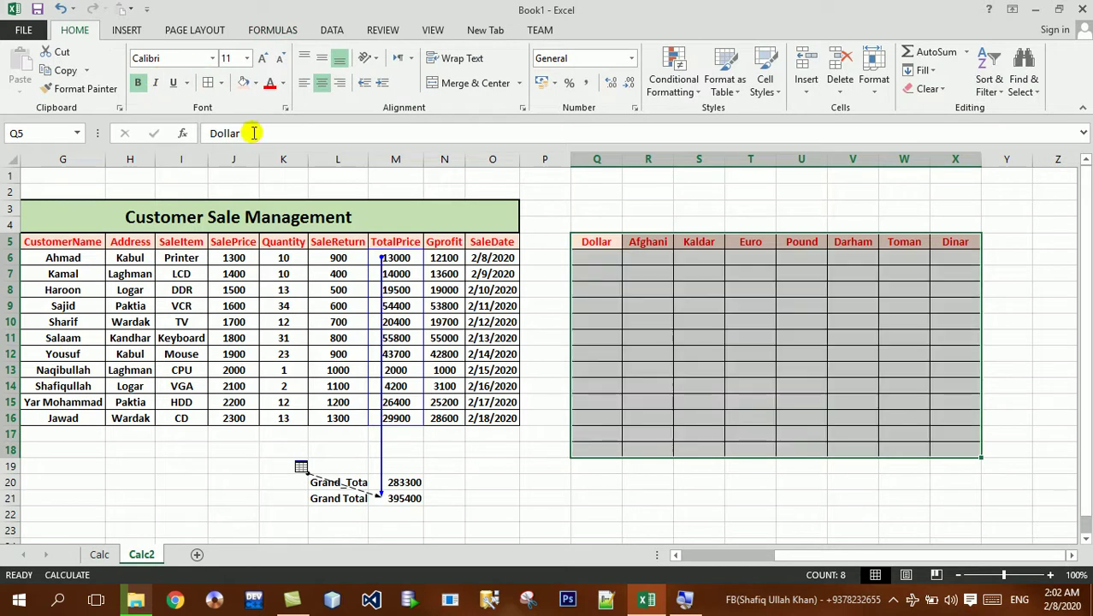
pyautogui.click(771, 286)
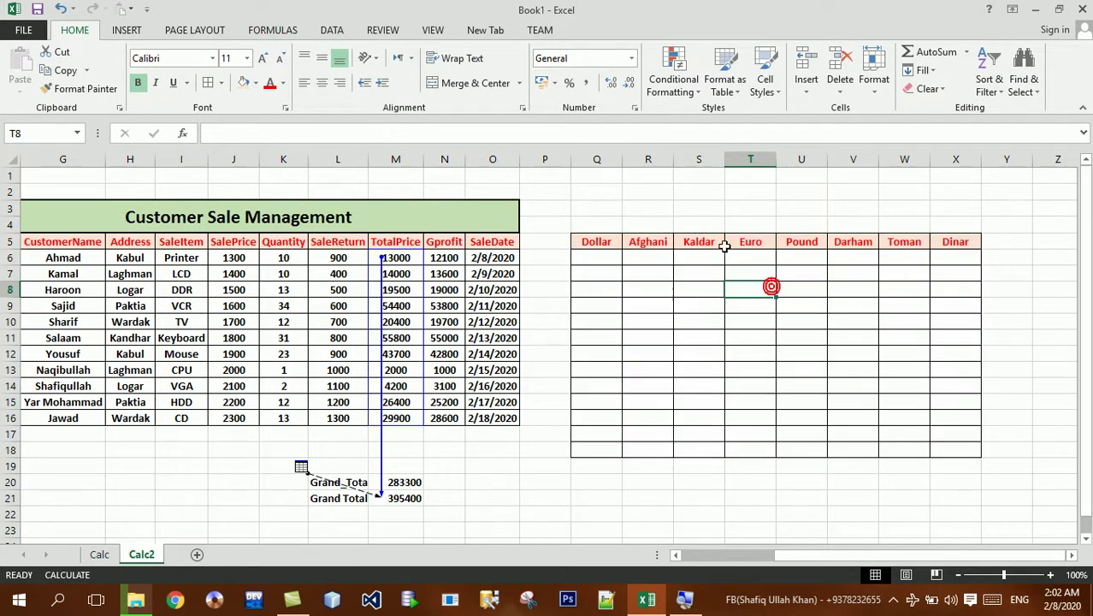
pyautogui.moveTo(616, 203)
pyautogui.mouseDown()
pyautogui.moveTo(1018, 227)
pyautogui.moveTo(971, 227)
pyautogui.mouseUp()
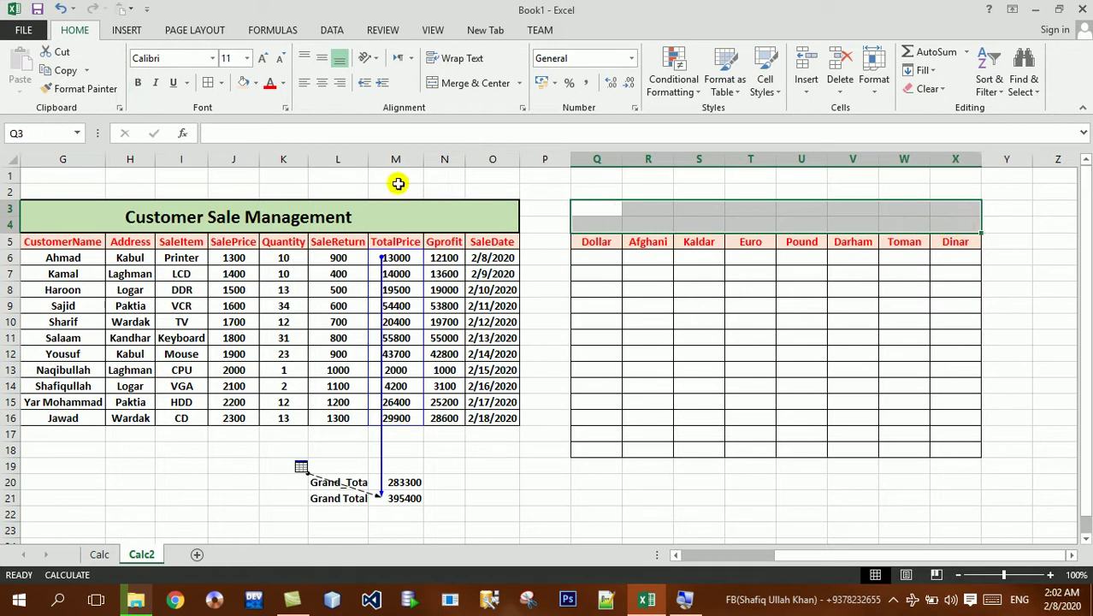
# - Merge and centre Q3:X4 and enter the title 'Money Exchanging System'
pyautogui.click(469, 86)
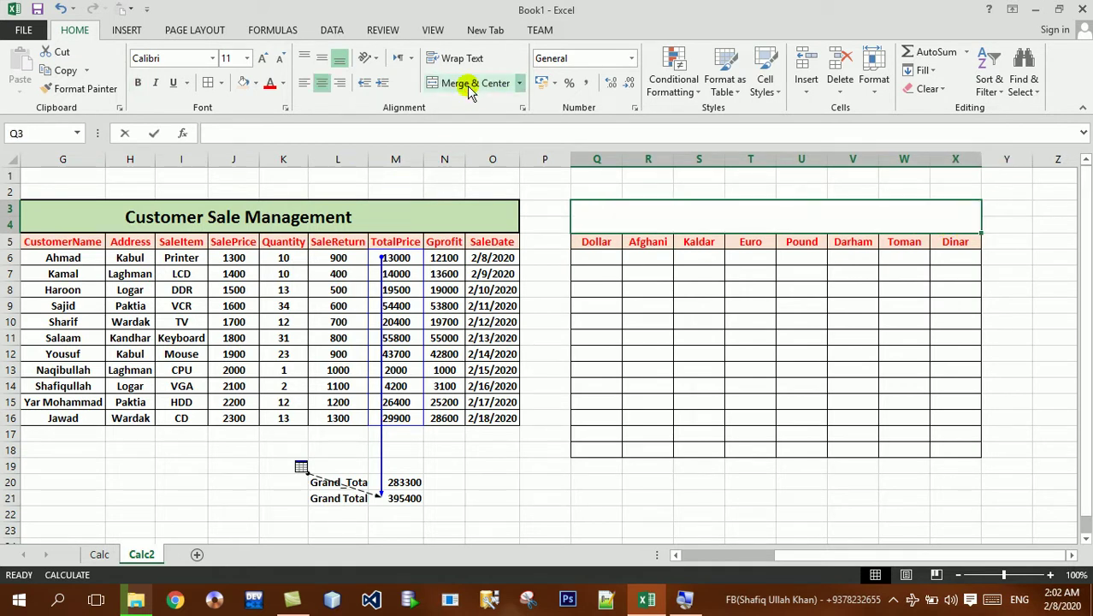
pyautogui.write('Ex')
pyautogui.write('changin')
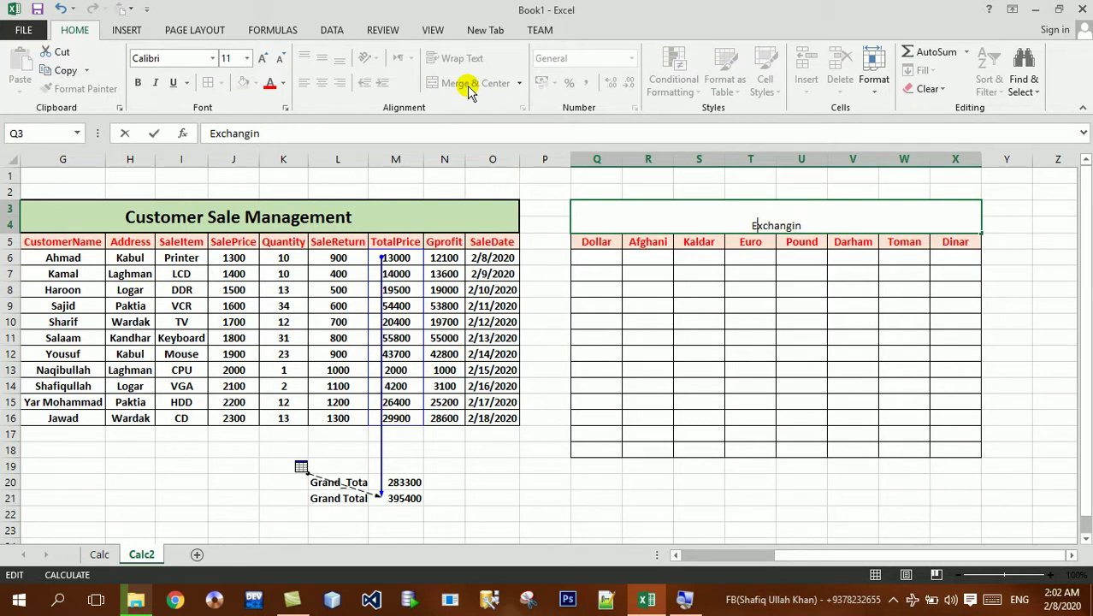
pyautogui.write('hMoney ')
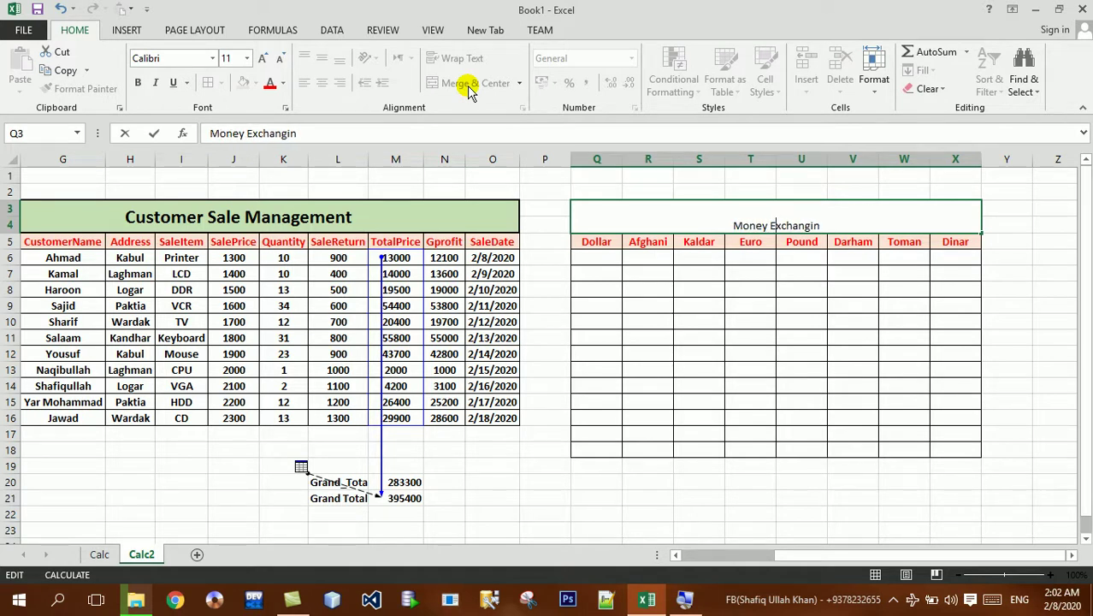
pyautogui.write('g ')
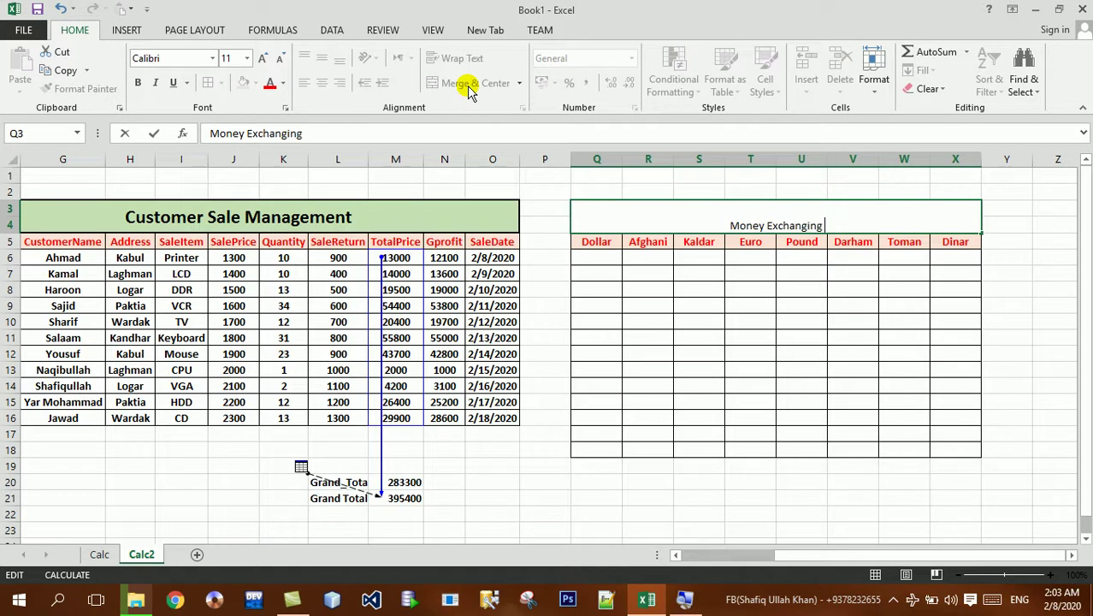
pyautogui.write('Systme')
pyautogui.press('BackSpace')
pyautogui.press('BackSpace')
pyautogui.write('em')
pyautogui.press('Return')
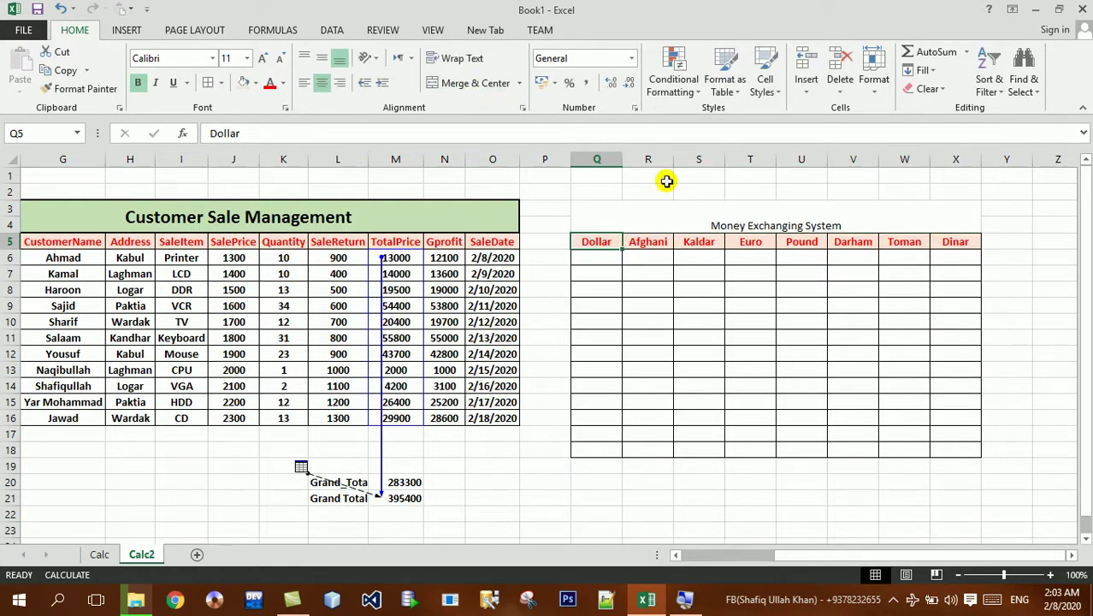
# - Middle-align the merged title and enlarge its font to 16 points
pyautogui.click(676, 196)
pyautogui.click(624, 214)
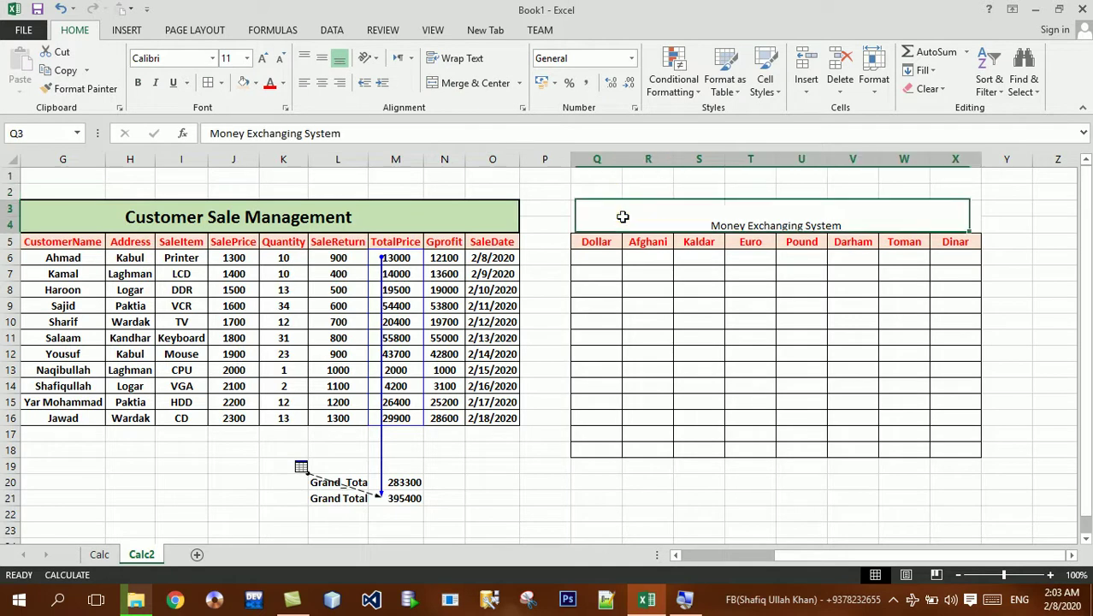
pyautogui.click(325, 58)
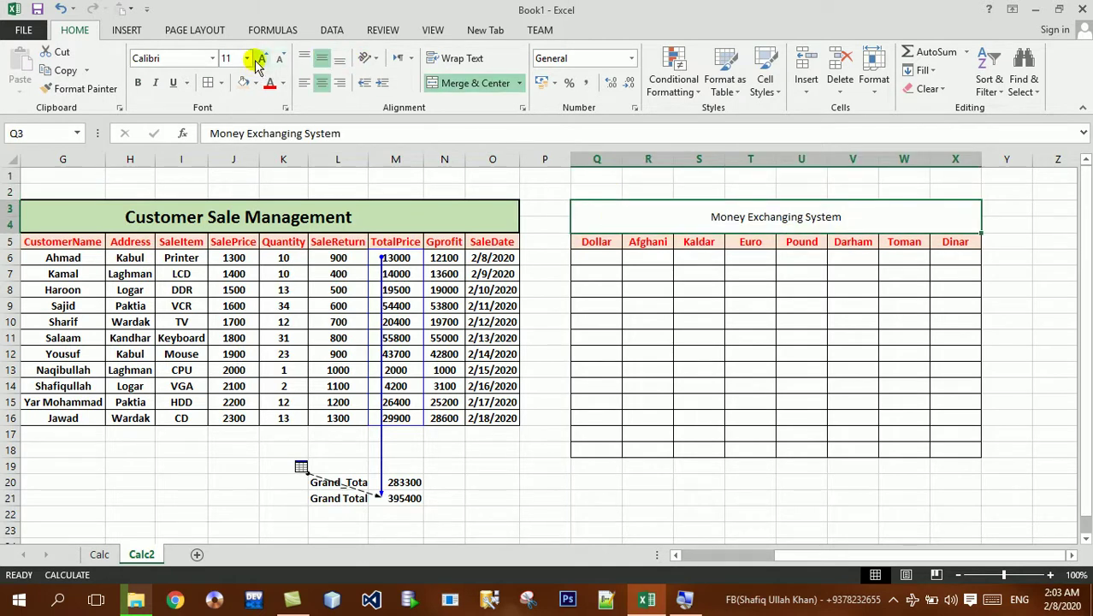
pyautogui.click(261, 60)
pyautogui.click(261, 60)
pyautogui.click(261, 60)
pyautogui.click(221, 82)
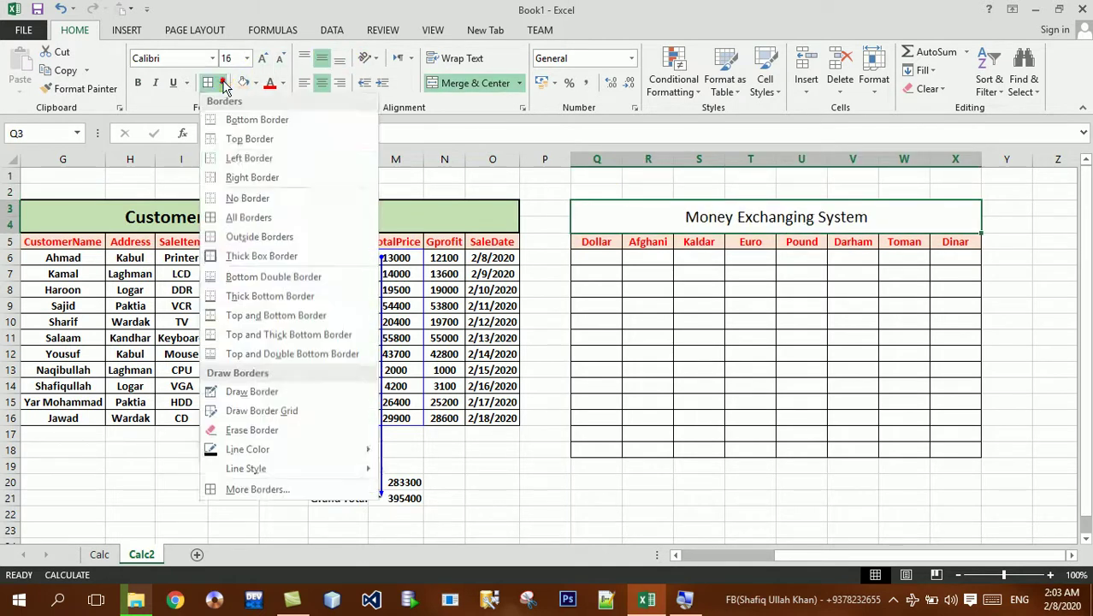
pyautogui.click(258, 262)
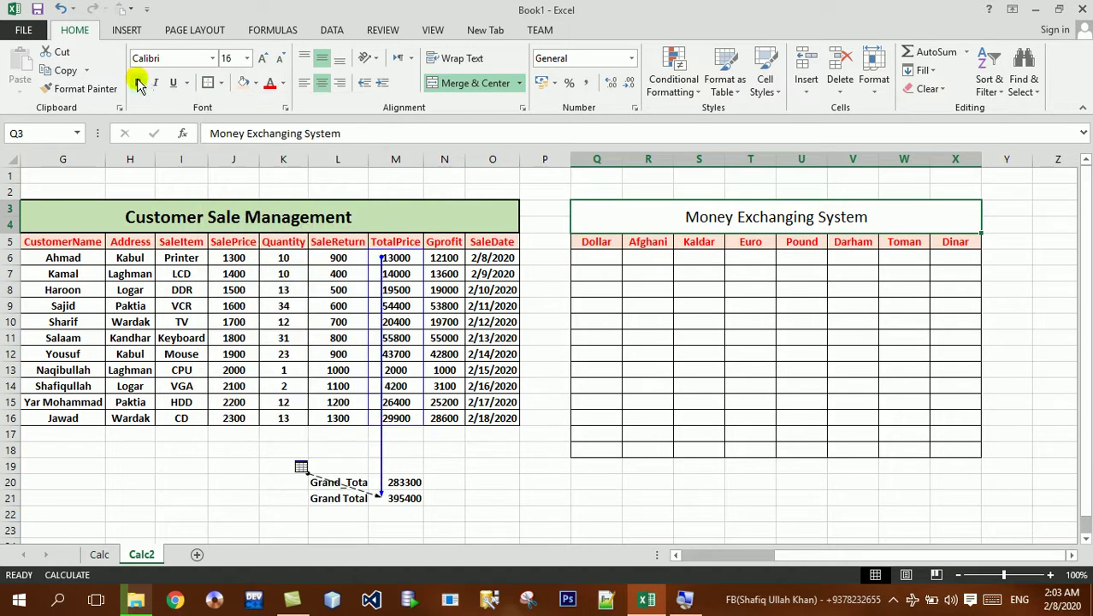
# - Make the title bold and give it a light green fill
pyautogui.click(137, 83)
pyautogui.click(243, 83)
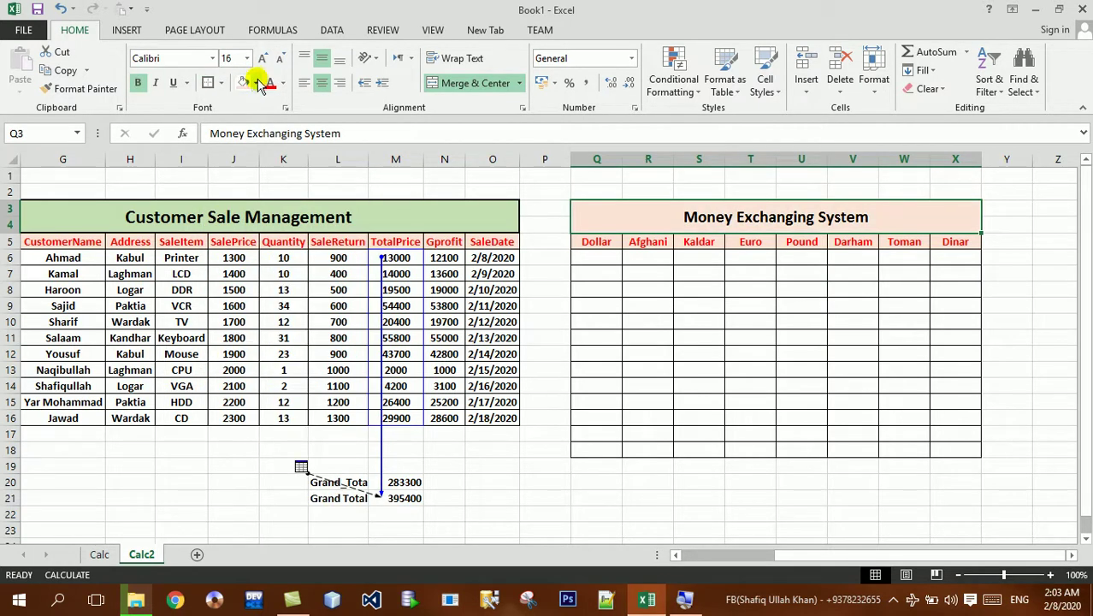
pyautogui.click(254, 83)
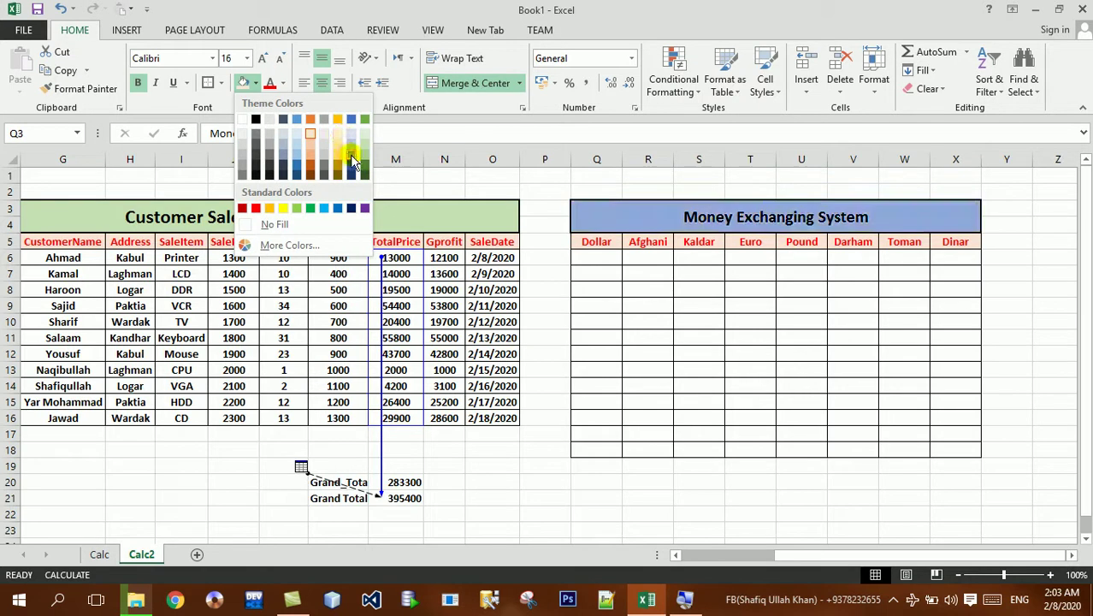
pyautogui.click(362, 152)
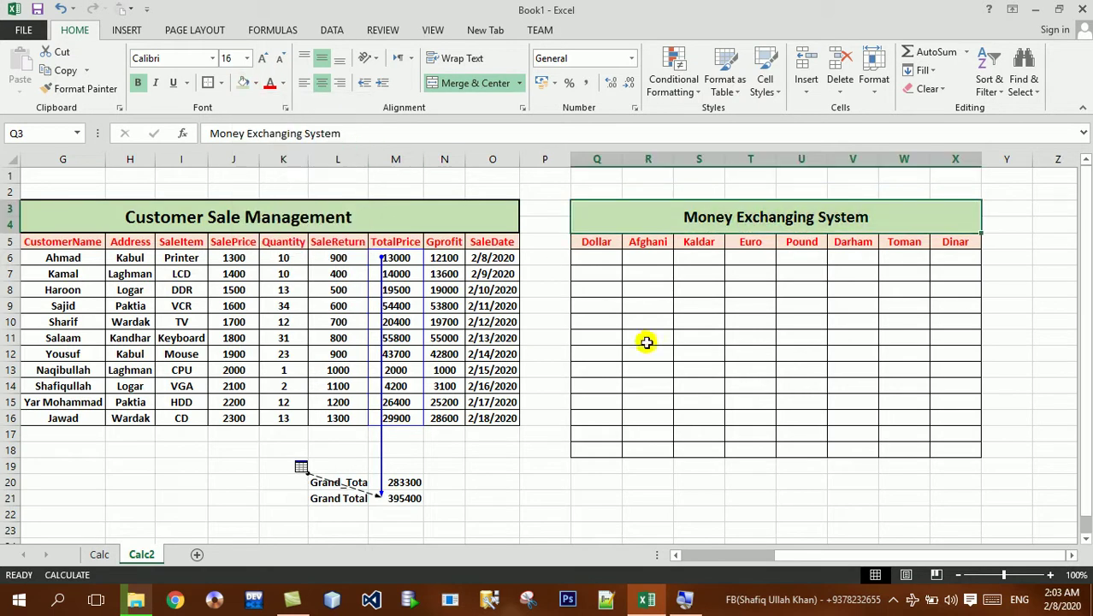
pyautogui.click(659, 319)
pyautogui.click(660, 313)
# - Enter rates 1, 78, 152 and 0.7 for Dollar, Afghani, Kaldar and Euro in row 6
pyautogui.press('Up')
pyautogui.press('Up')
pyautogui.press('Up')
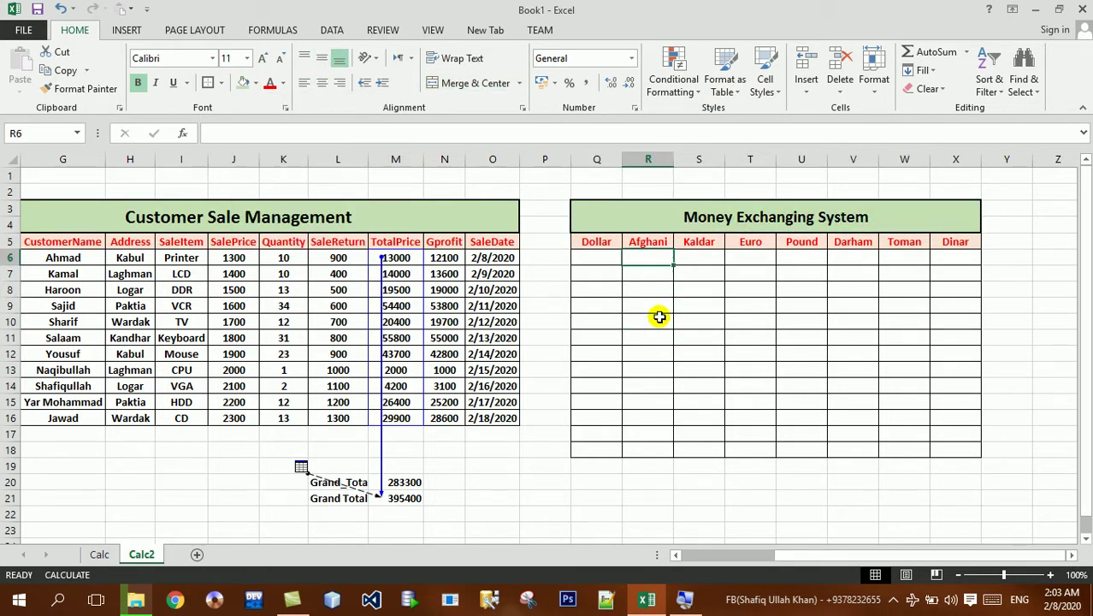
pyautogui.press('Left')
pyautogui.write('1')
pyautogui.press('Tab')
pyautogui.write('7')
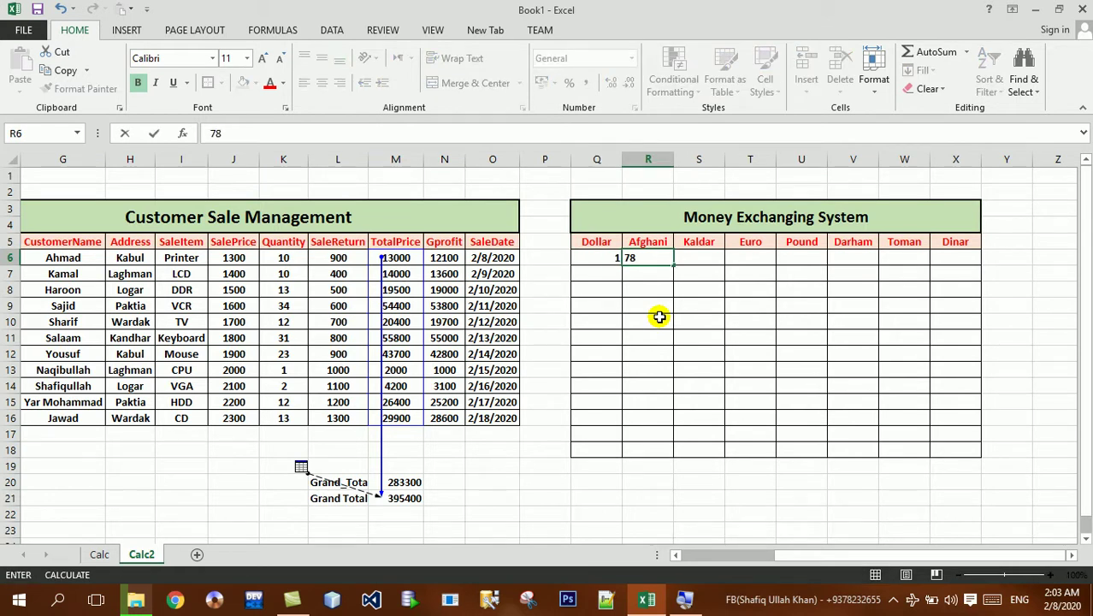
pyautogui.press('Tab')
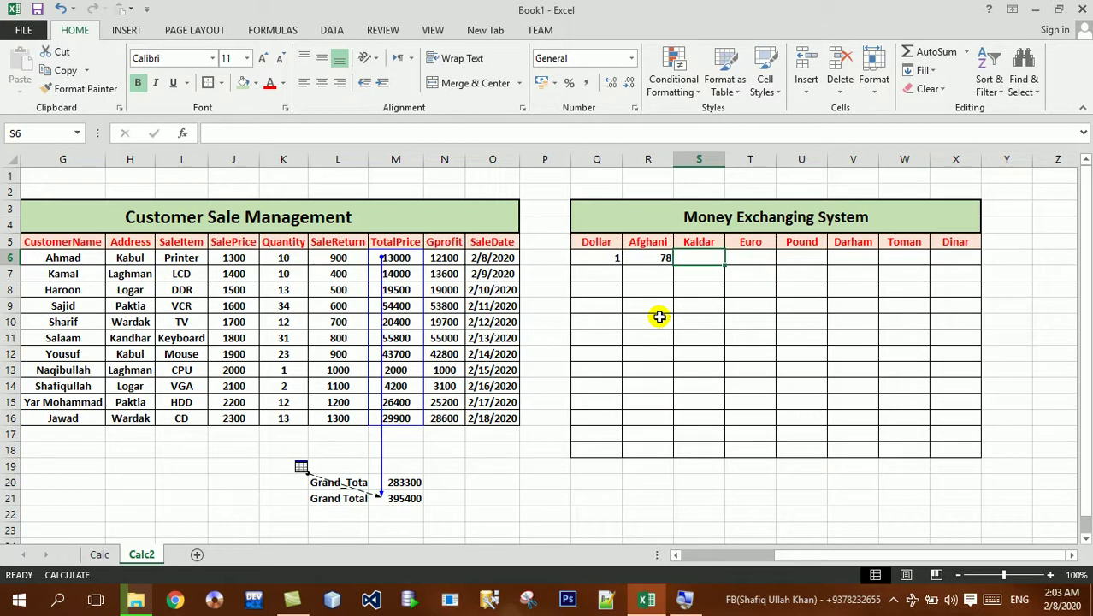
pyautogui.write('152')
pyautogui.press('Tab')
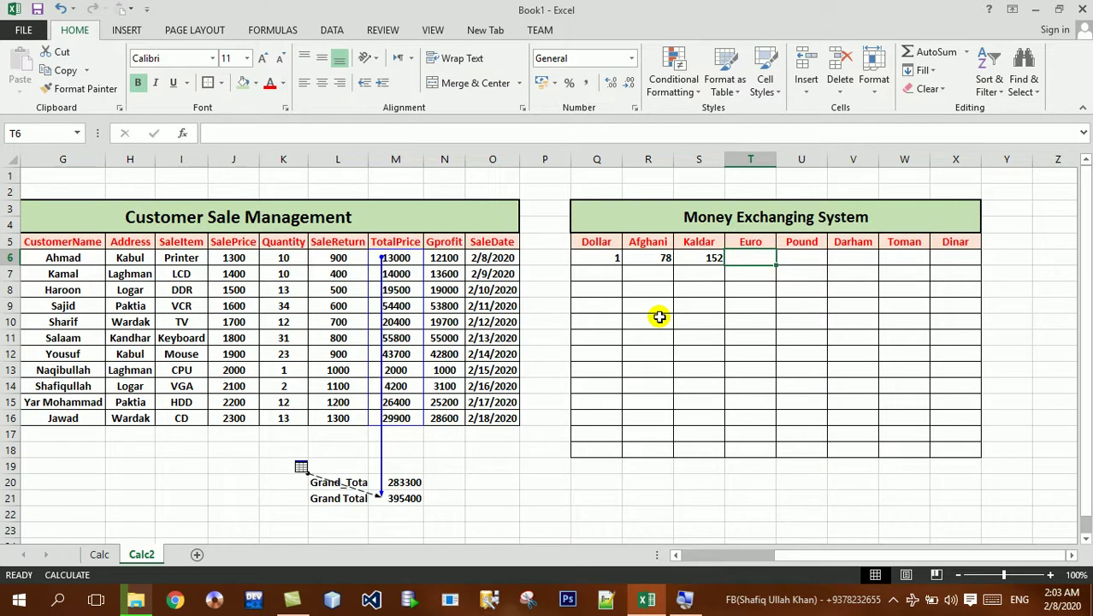
pyautogui.write('0.')
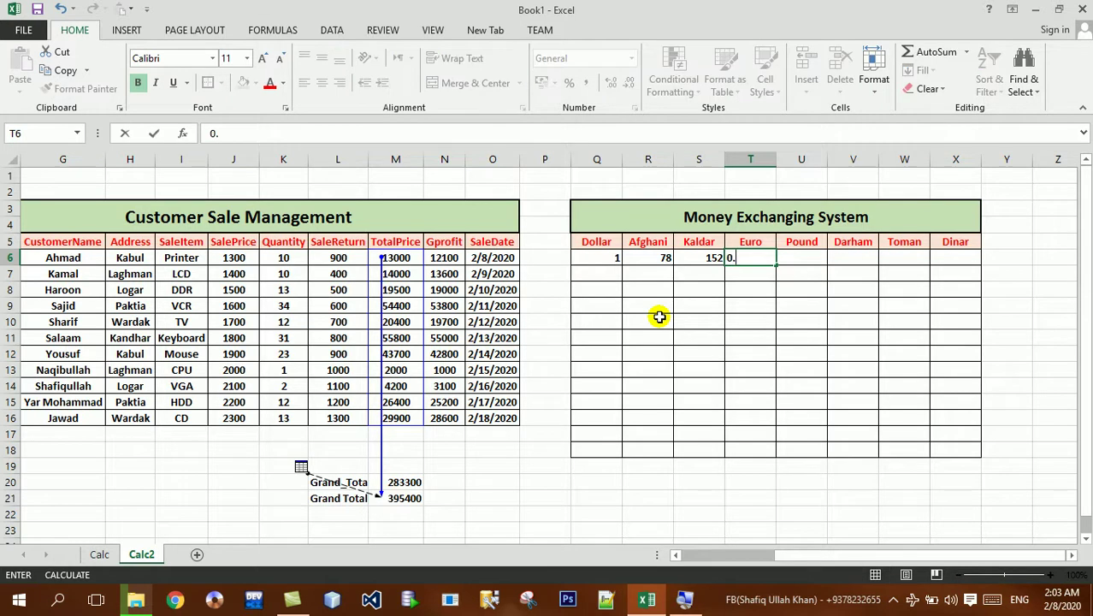
pyautogui.write('7')
pyautogui.press('Tab')
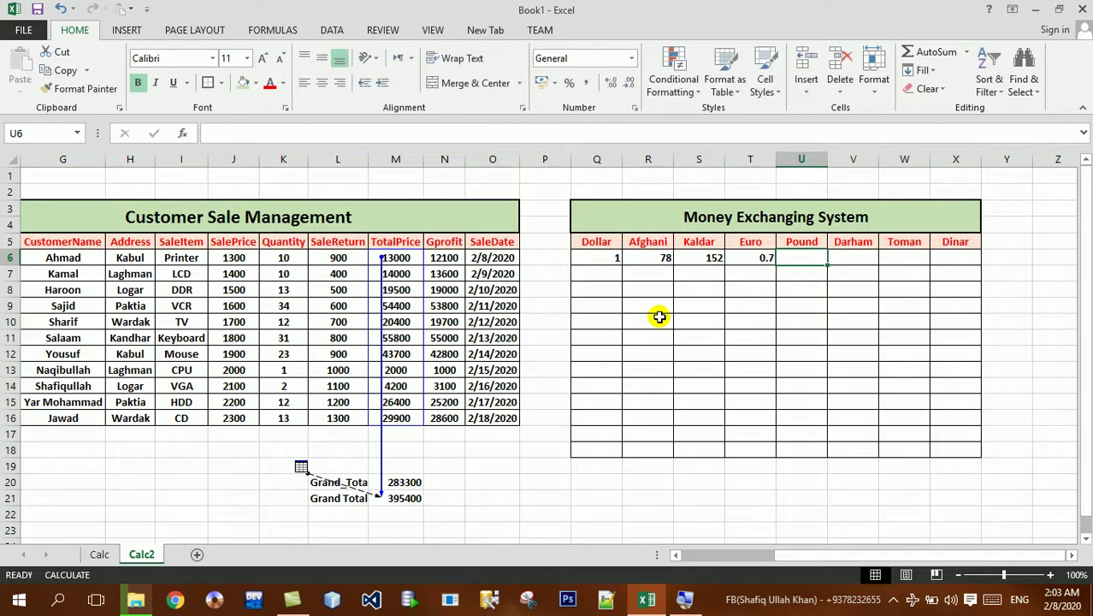
# - Enter the Pound rate and correct it to 0.6
pyautogui.write('0.8')
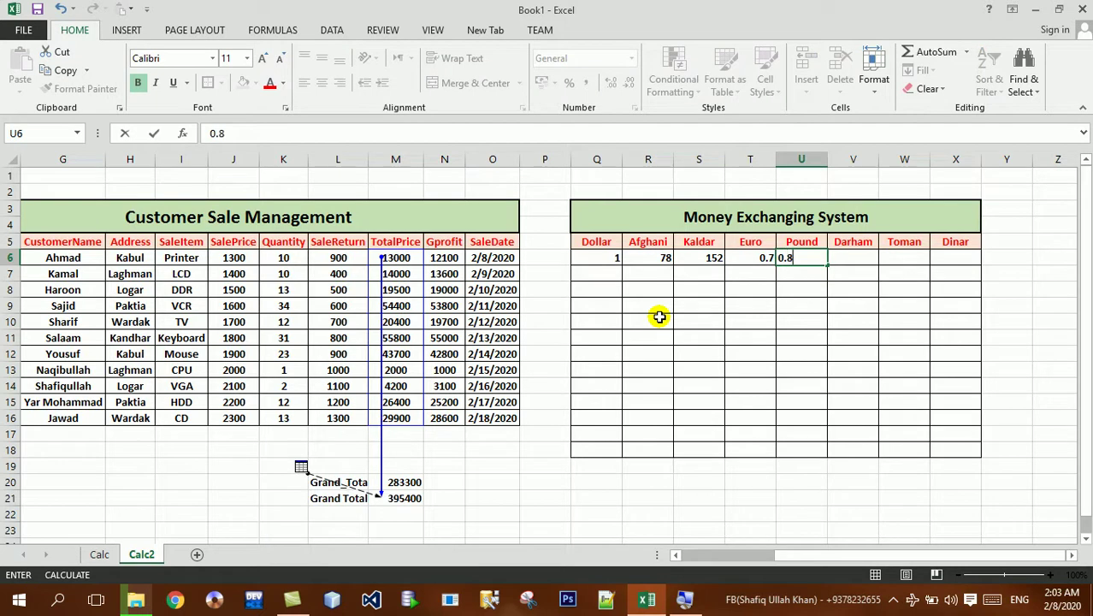
pyautogui.press('BackSpace')
pyautogui.write('7')
pyautogui.press('Tab')
pyautogui.press('Left')
pyautogui.press('F2')
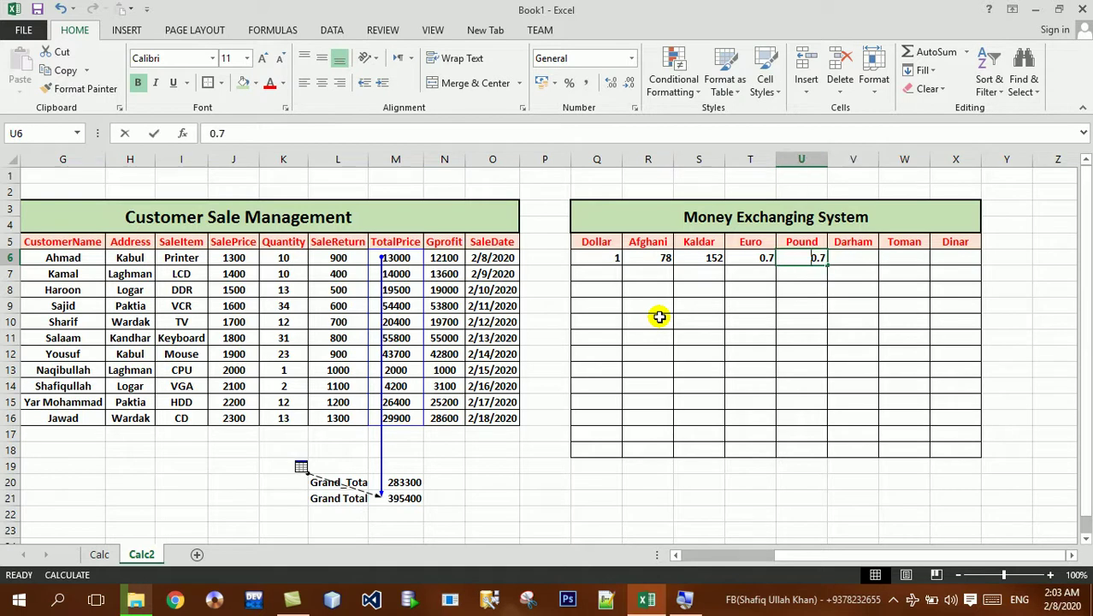
pyautogui.press('BackSpace')
pyautogui.write('6')
pyautogui.press('Return')
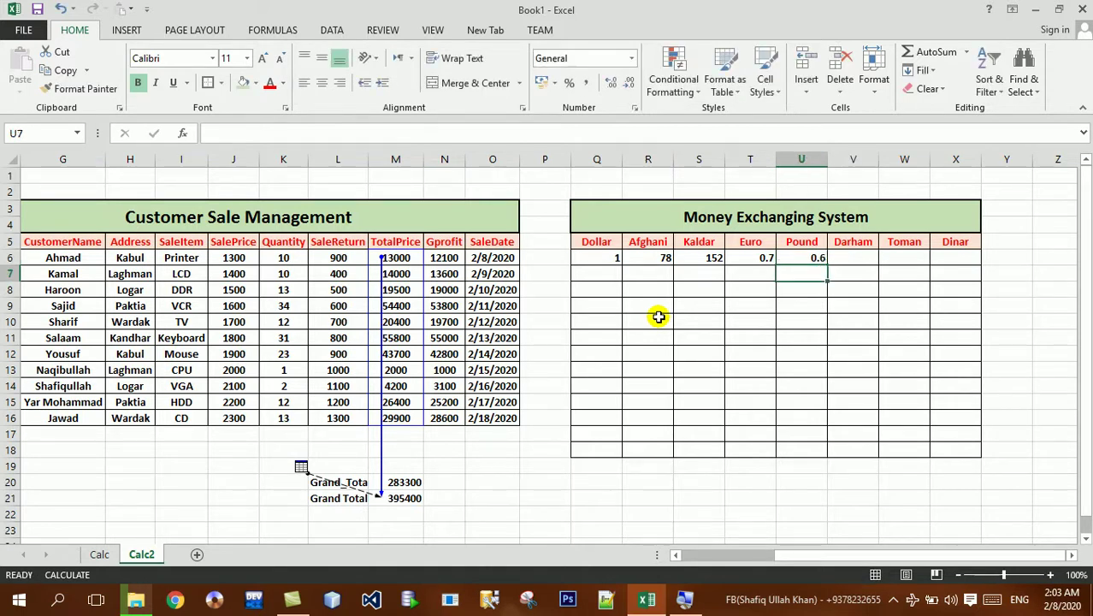
pyautogui.press('Right')
pyautogui.press('Up')
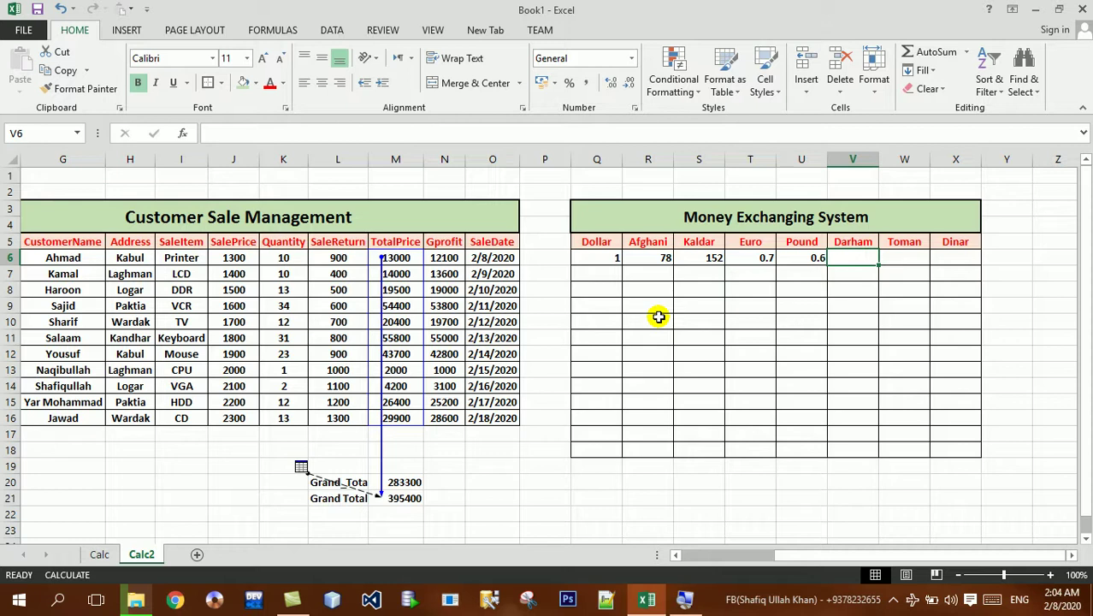
# - Enter the rates Darham 3.4, Toman 1329203 and Dinar 0.2 in V6:X6
pyautogui.write('3.4')
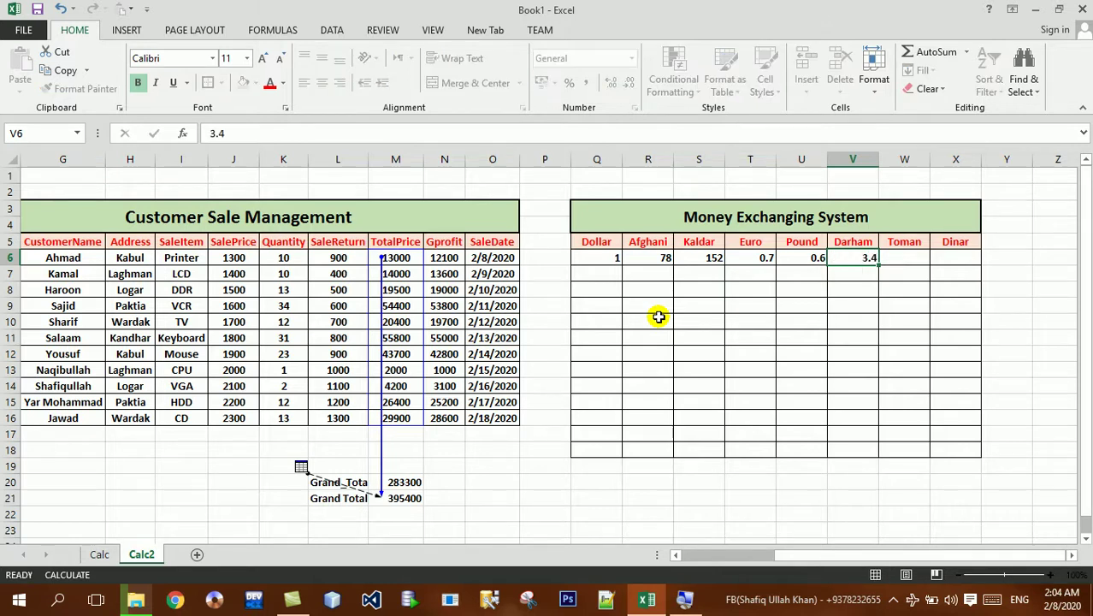
pyautogui.press('Tab')
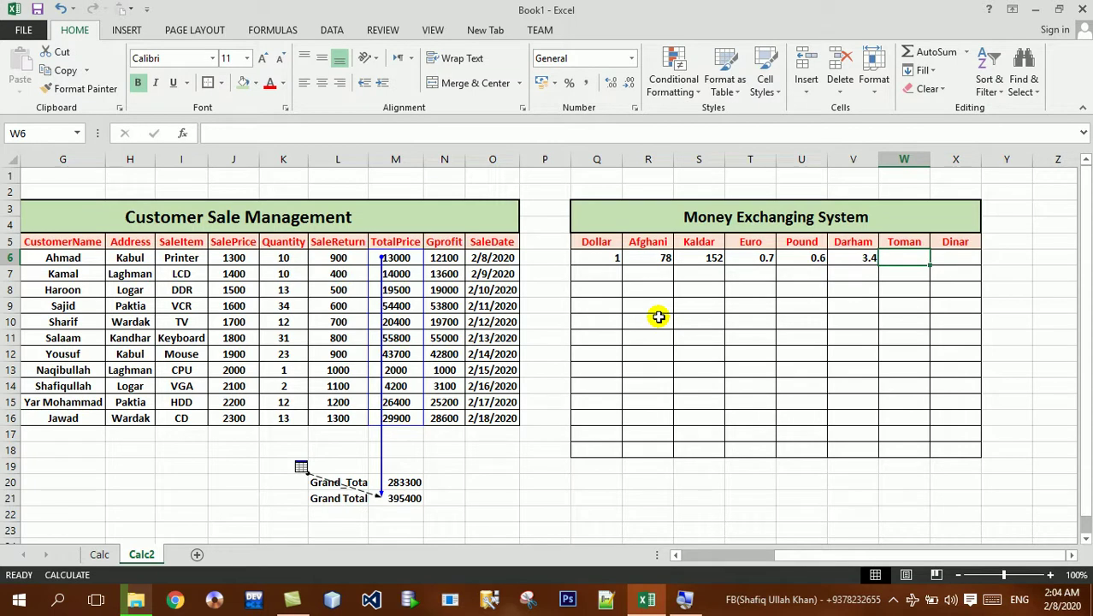
pyautogui.write('1329203')
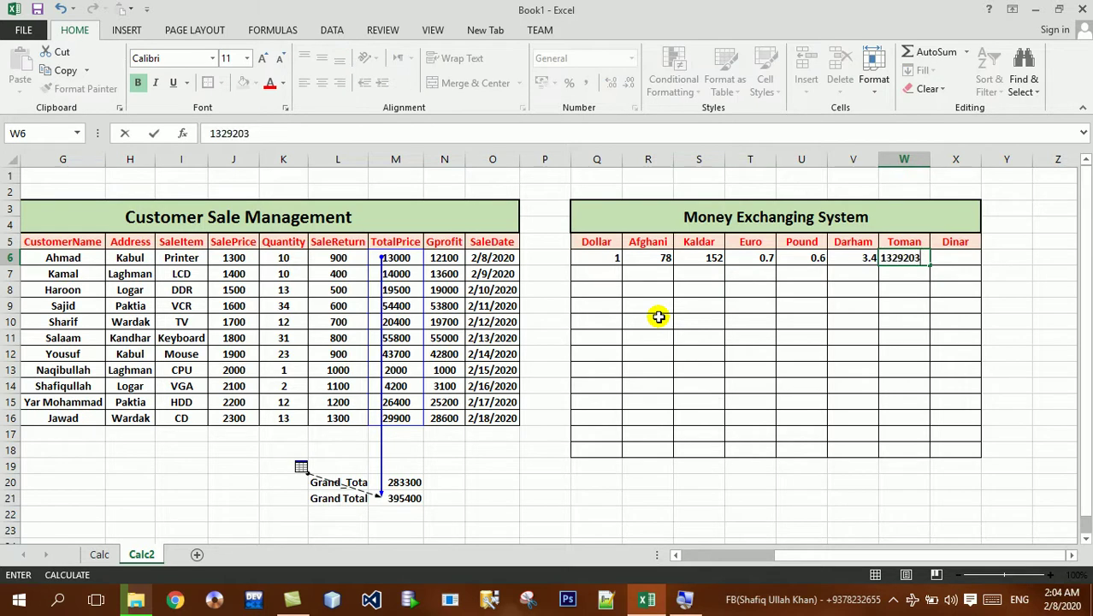
pyautogui.hotkey('ctrl', 'Return')
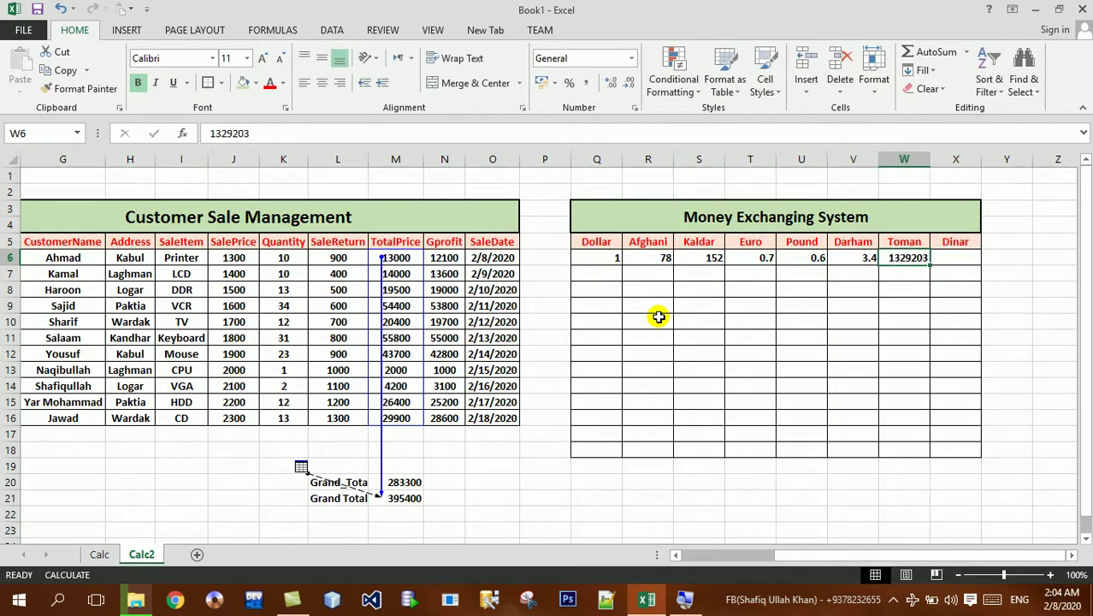
pyautogui.press('Right')
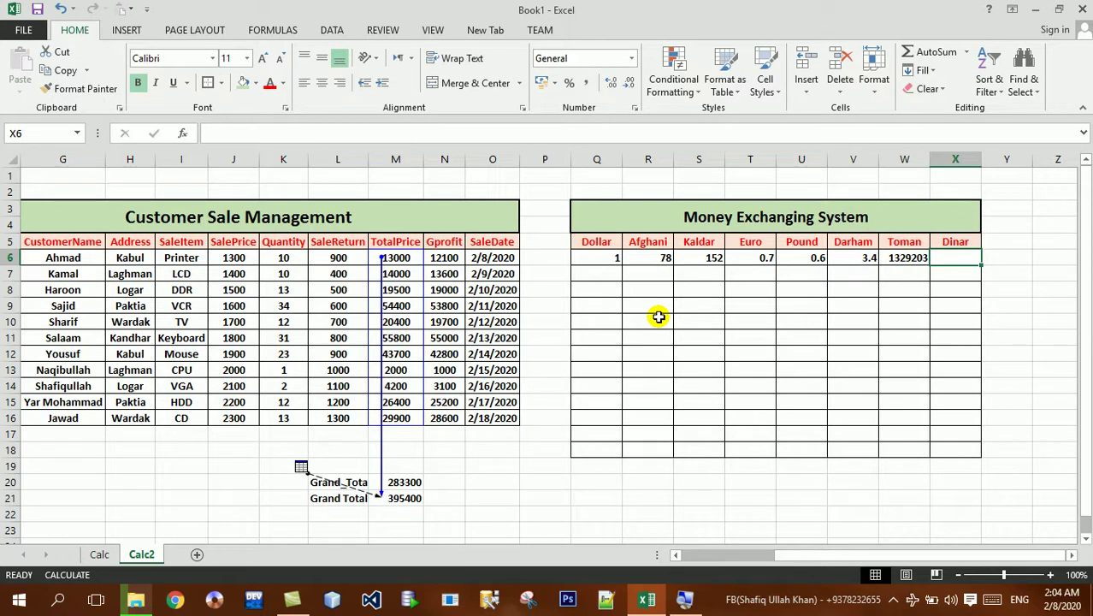
pyautogui.write('0.1')
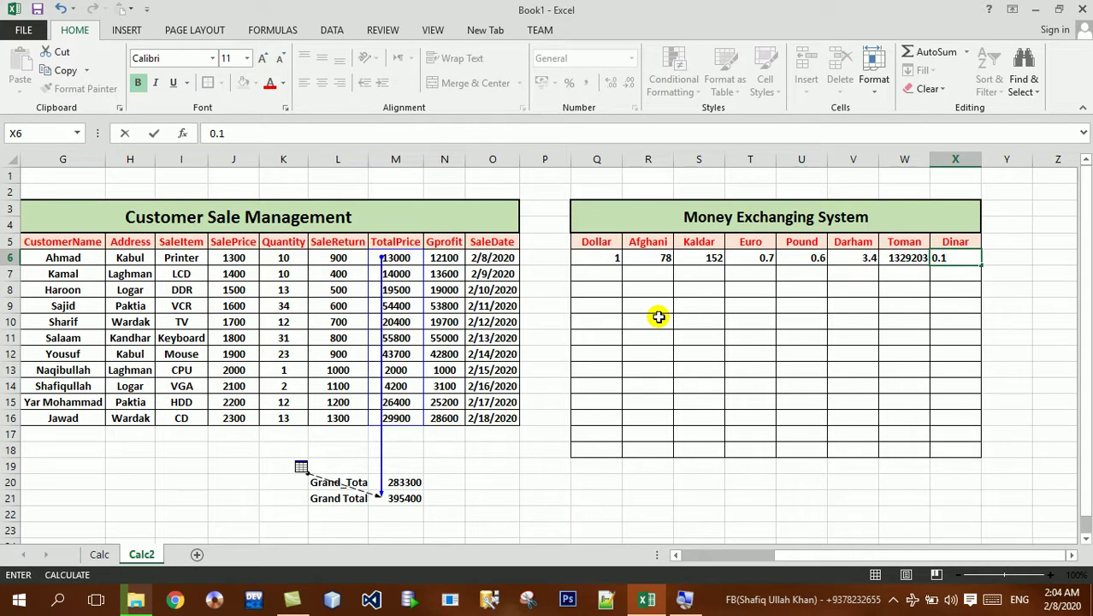
pyautogui.press('BackSpace')
pyautogui.write('2')
pyautogui.press('Return')
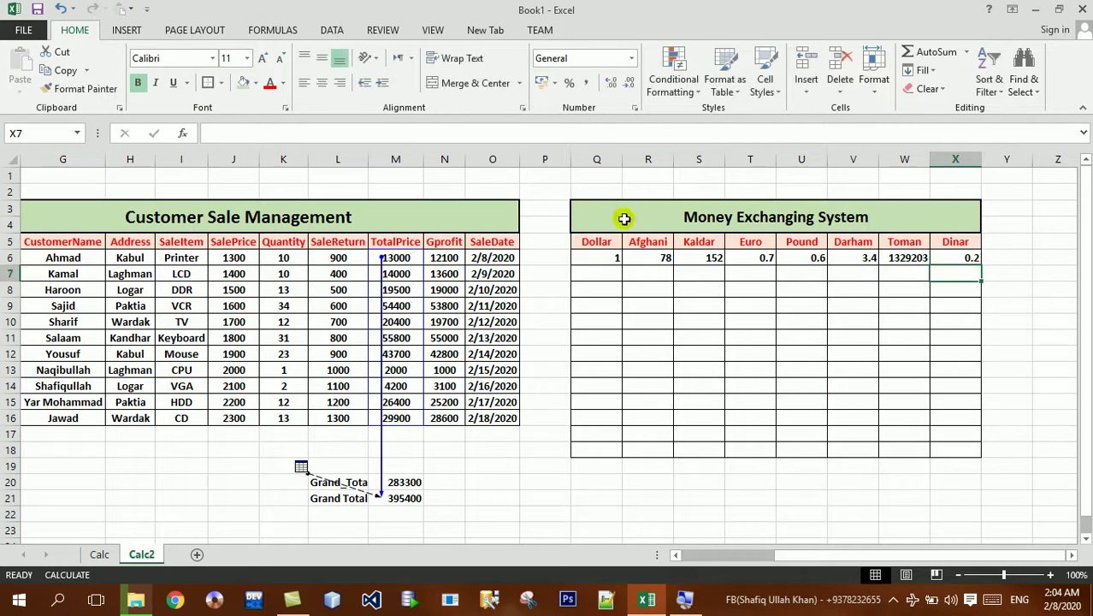
# - Put the value 1 in both P6 and P7
pyautogui.click(551, 257)
pyautogui.write('=1')
pyautogui.press('Return')
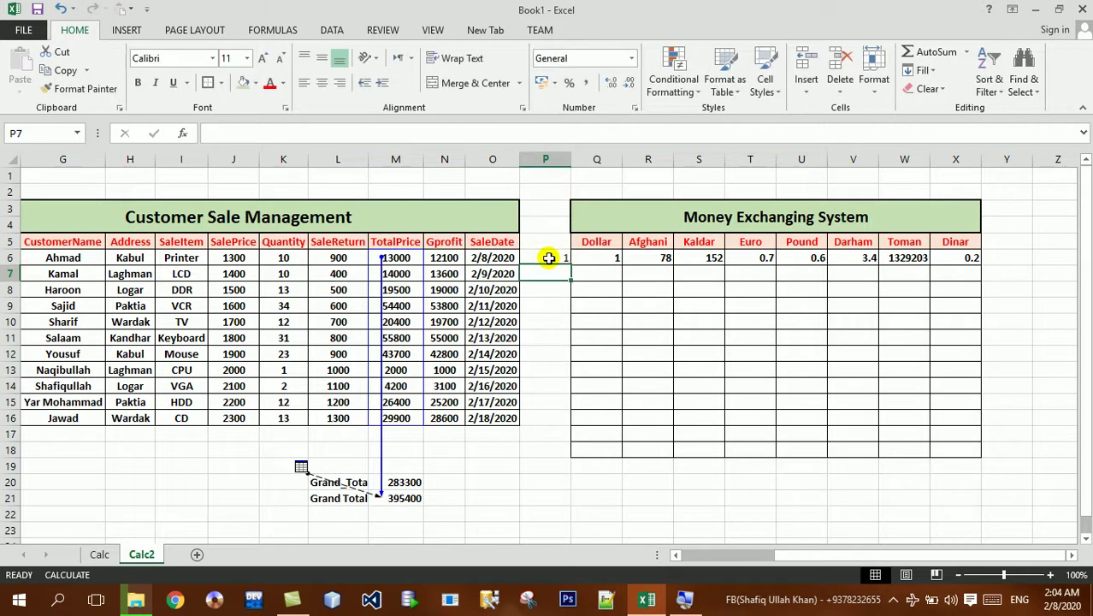
pyautogui.write('1')
pyautogui.press('Return')
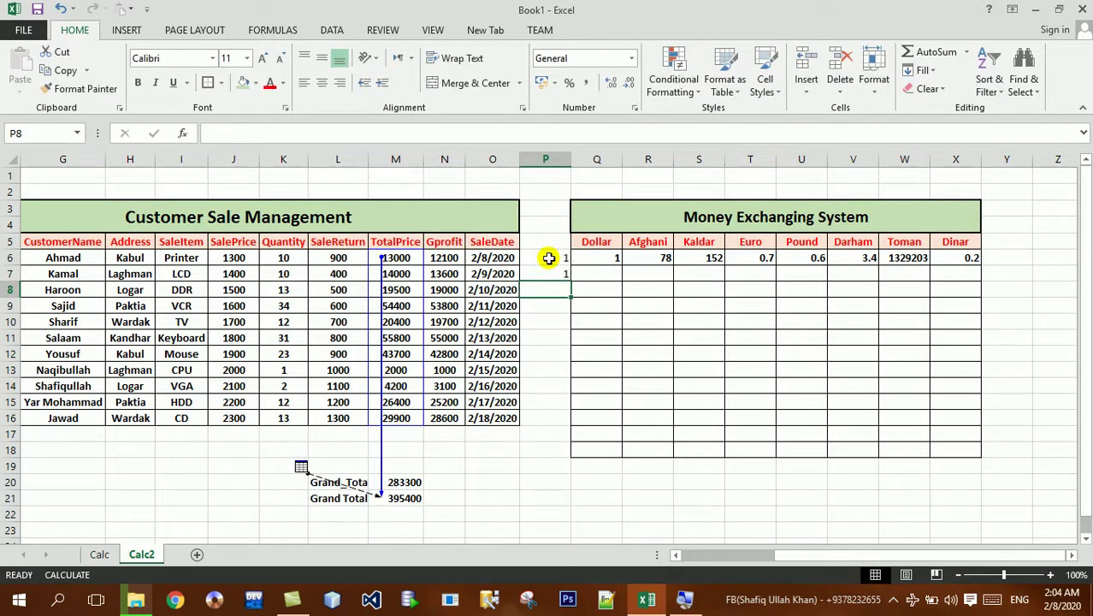
# - Give the Dollar cell Q6 the formula =P6*P7
pyautogui.press('Right')
pyautogui.press('Up')
pyautogui.press('Up')
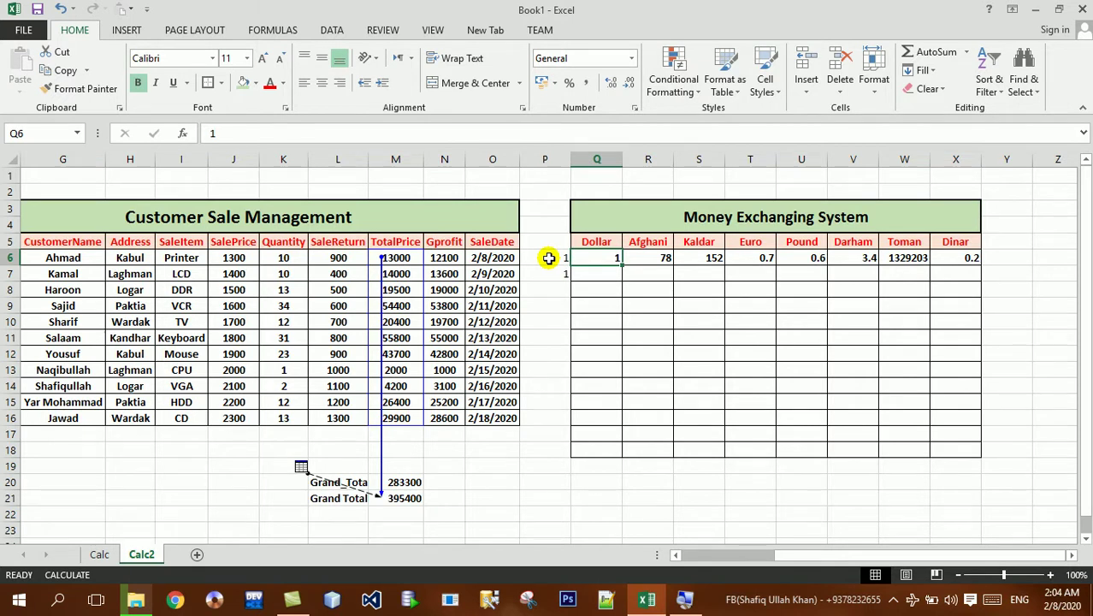
pyautogui.write('=')
pyautogui.click(548, 257)
pyautogui.write('*')
pyautogui.click(548, 270)
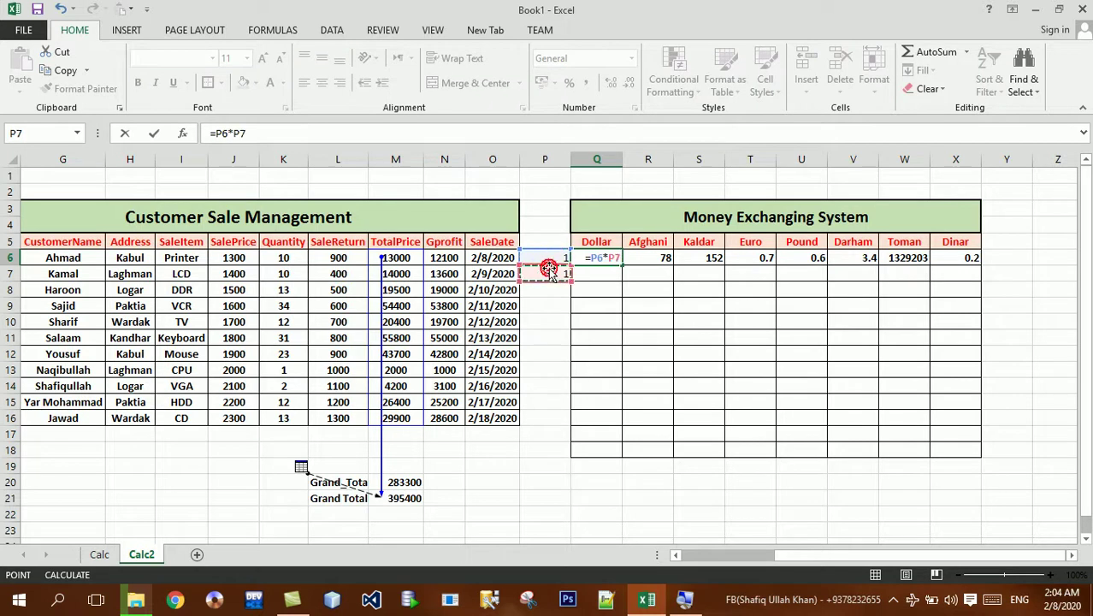
pyautogui.press('Return')
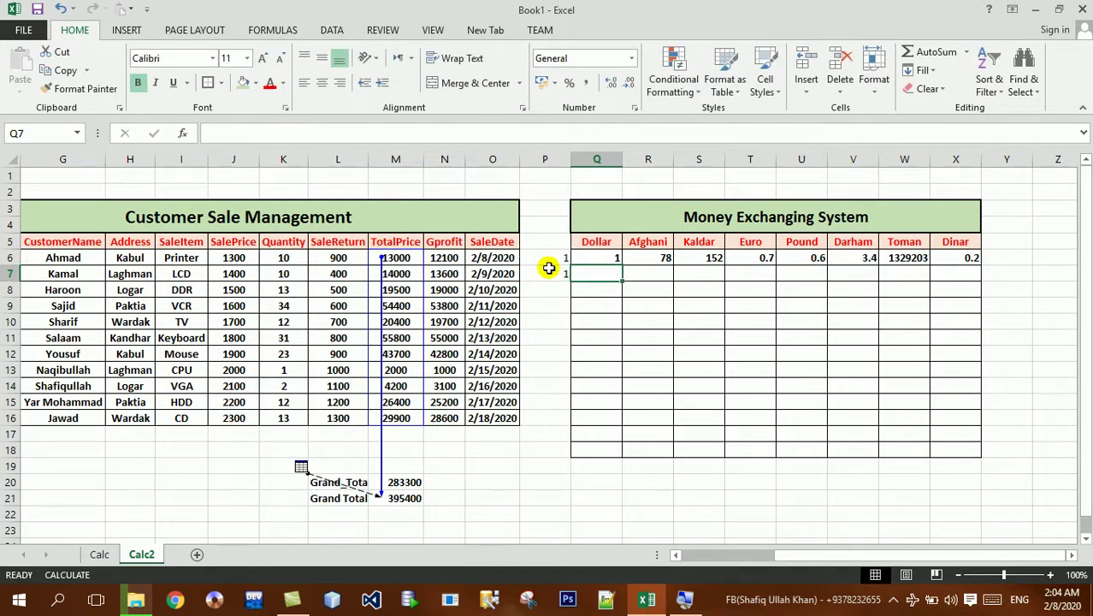
# - Build a data table over Q6:X18 with row input $P$6 and column input $P$7
pyautogui.moveTo(595, 258)
pyautogui.mouseDown()
pyautogui.moveTo(826, 443)
pyautogui.moveTo(913, 448)
pyautogui.mouseUp()
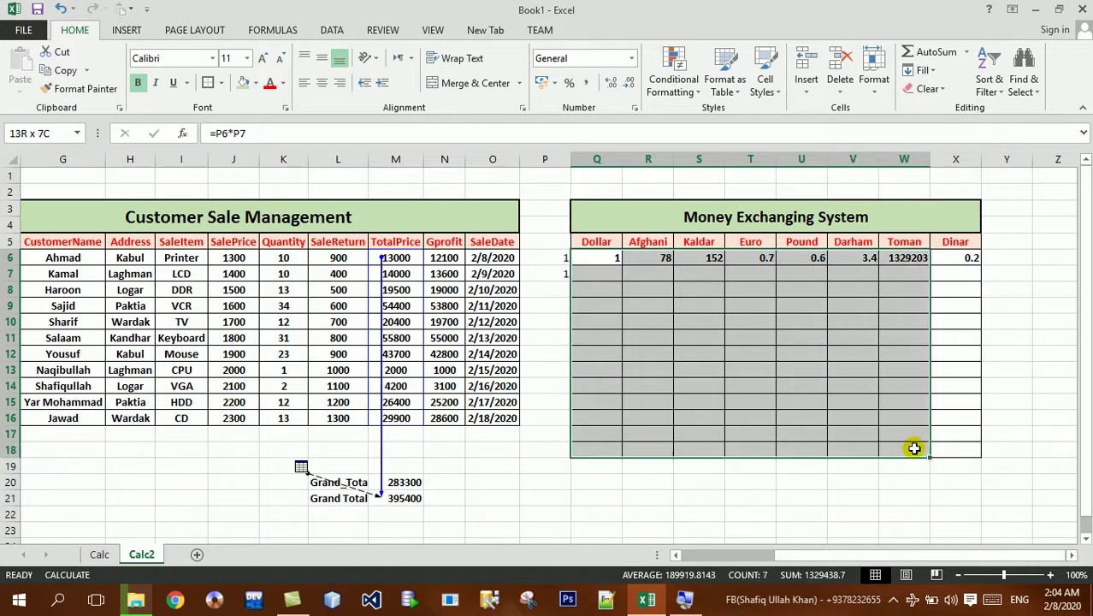
pyautogui.moveTo(913, 448); pyautogui.dragTo(954, 447)
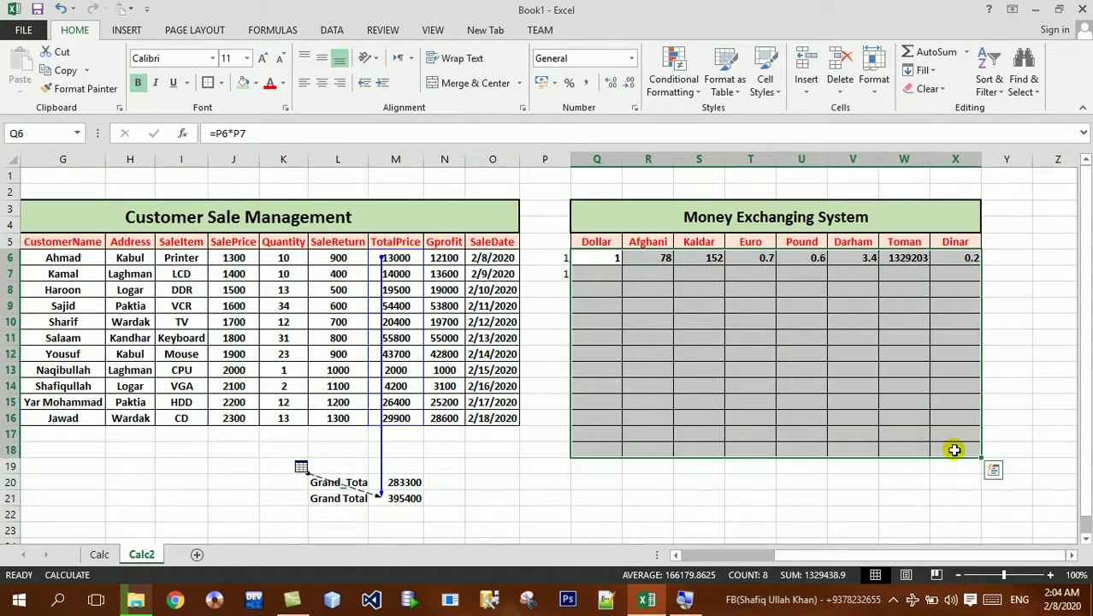
pyautogui.click(327, 30)
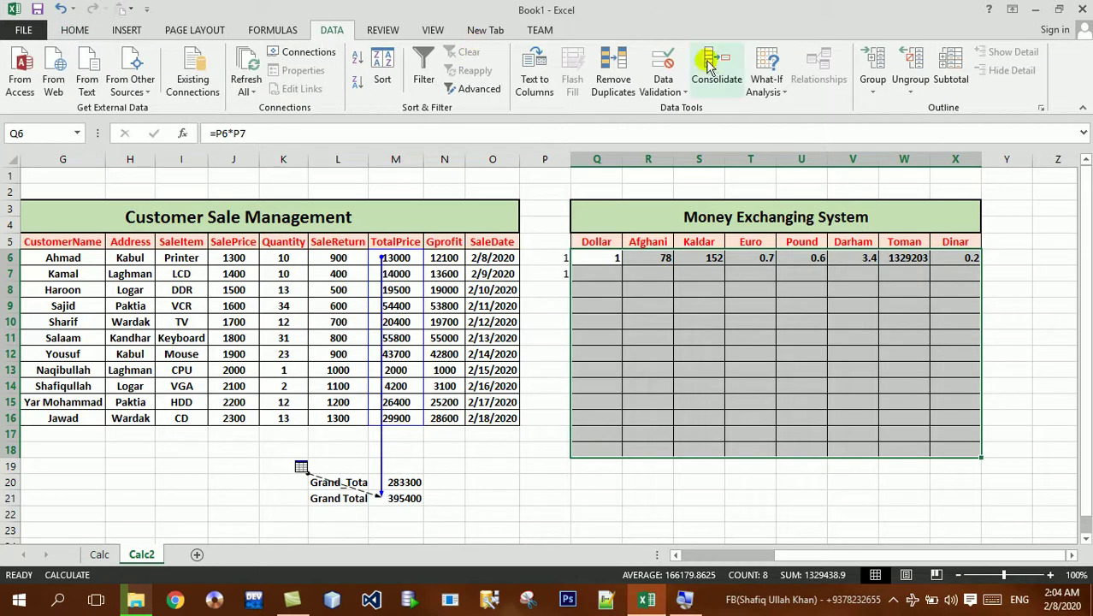
pyautogui.click(764, 91)
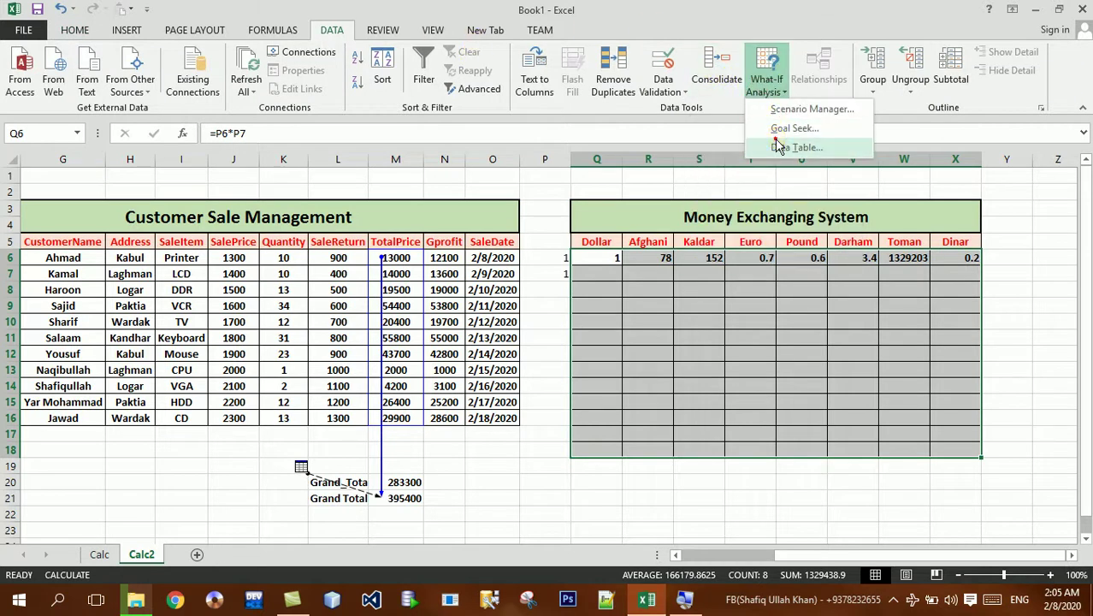
pyautogui.click(779, 147)
pyautogui.click(556, 256)
pyautogui.click(796, 211)
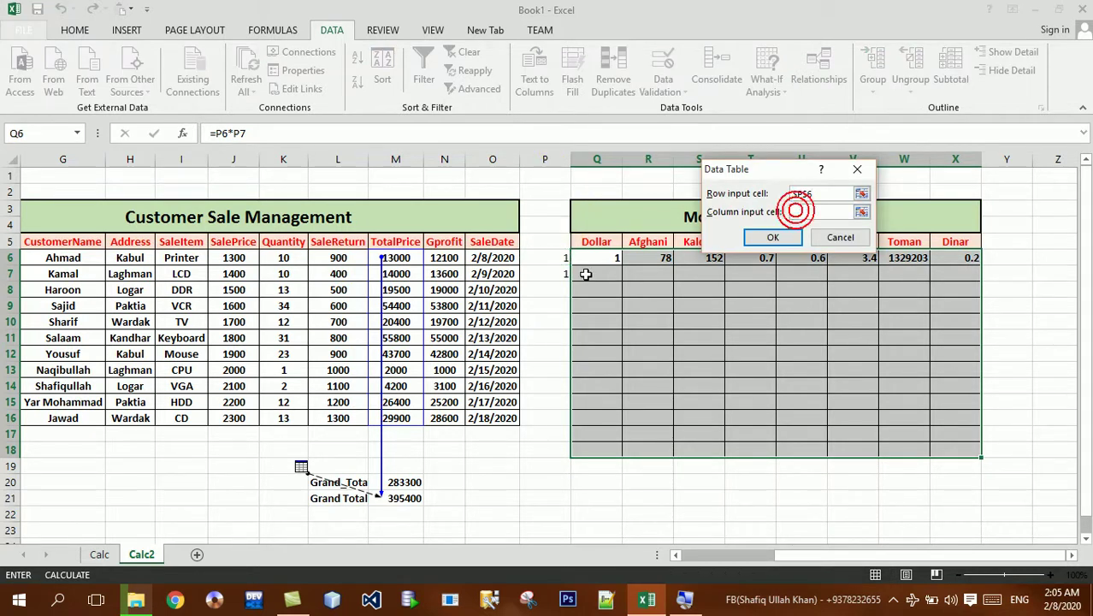
pyautogui.click(563, 273)
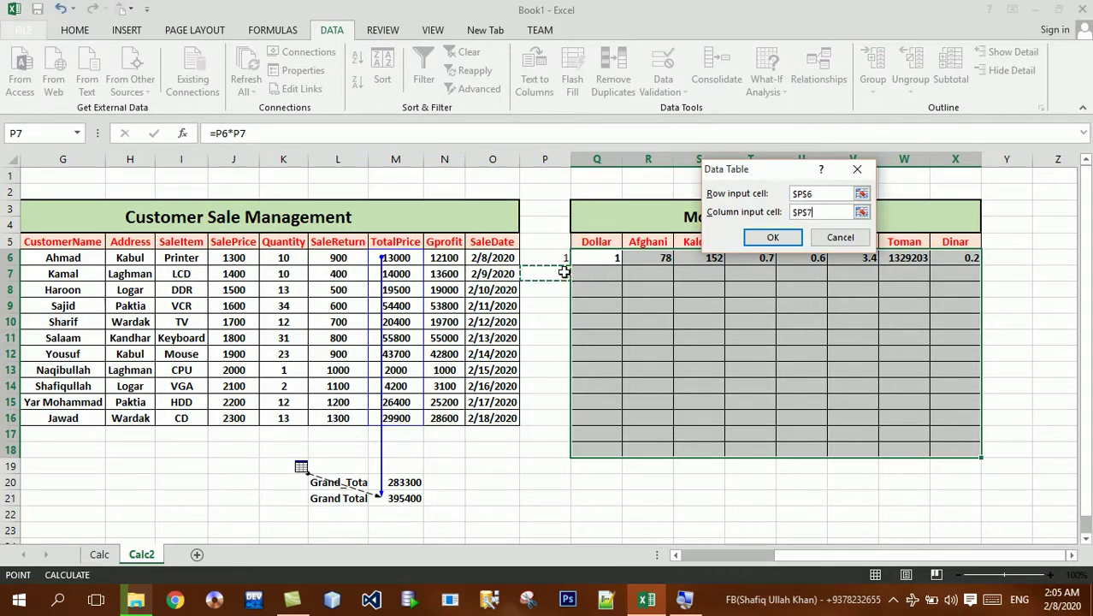
pyautogui.click(773, 239)
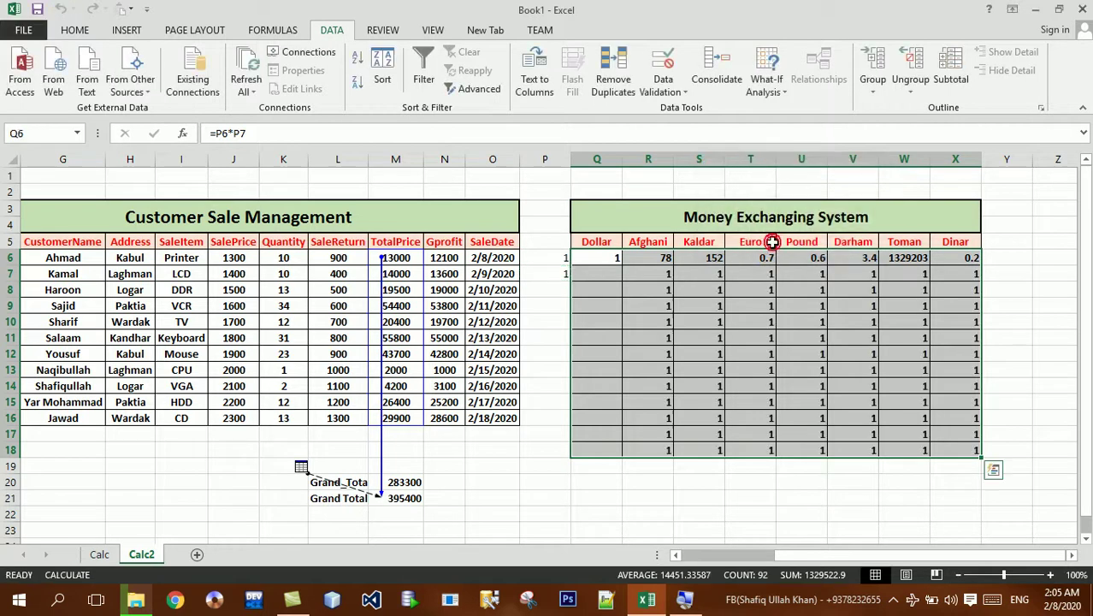
# - Enter a test value of 5 in Q7 and check the formula in Q6
pyautogui.click(617, 279)
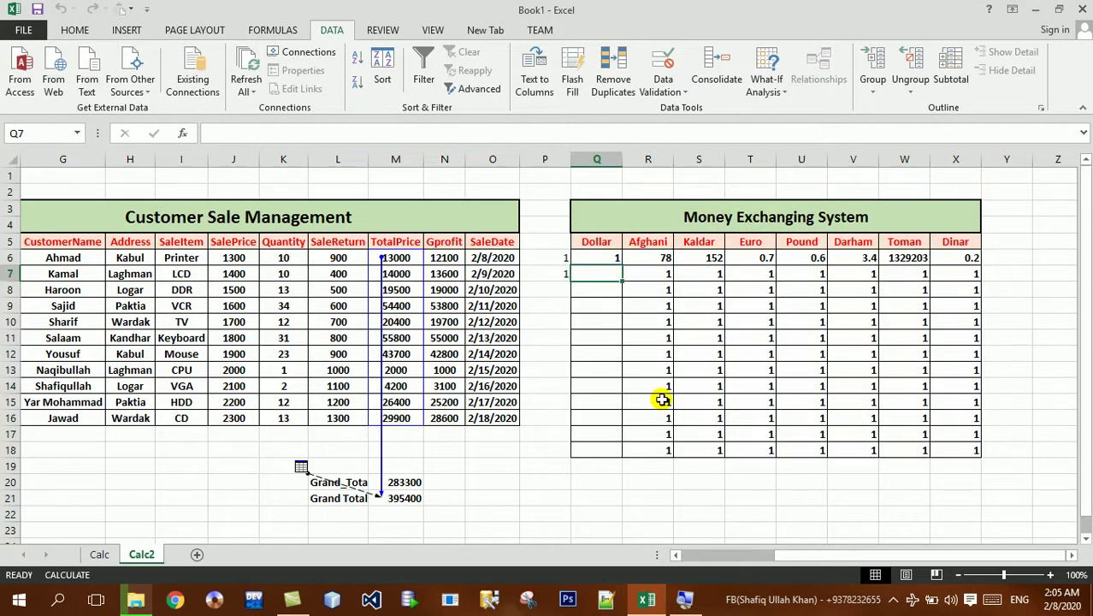
pyautogui.write('5')
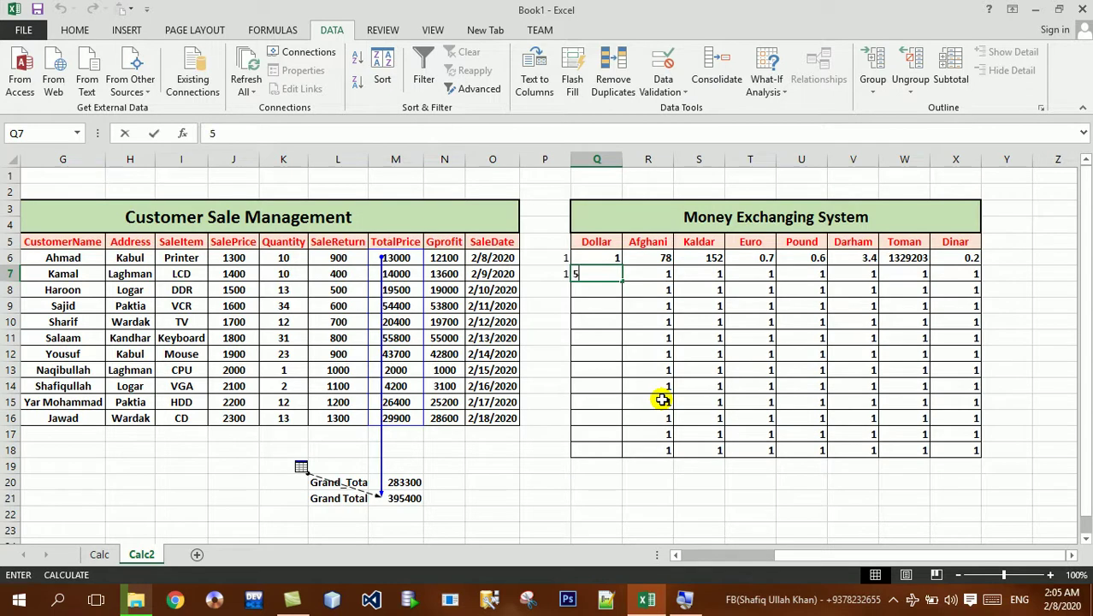
pyautogui.press('Return')
pyautogui.press('Up')
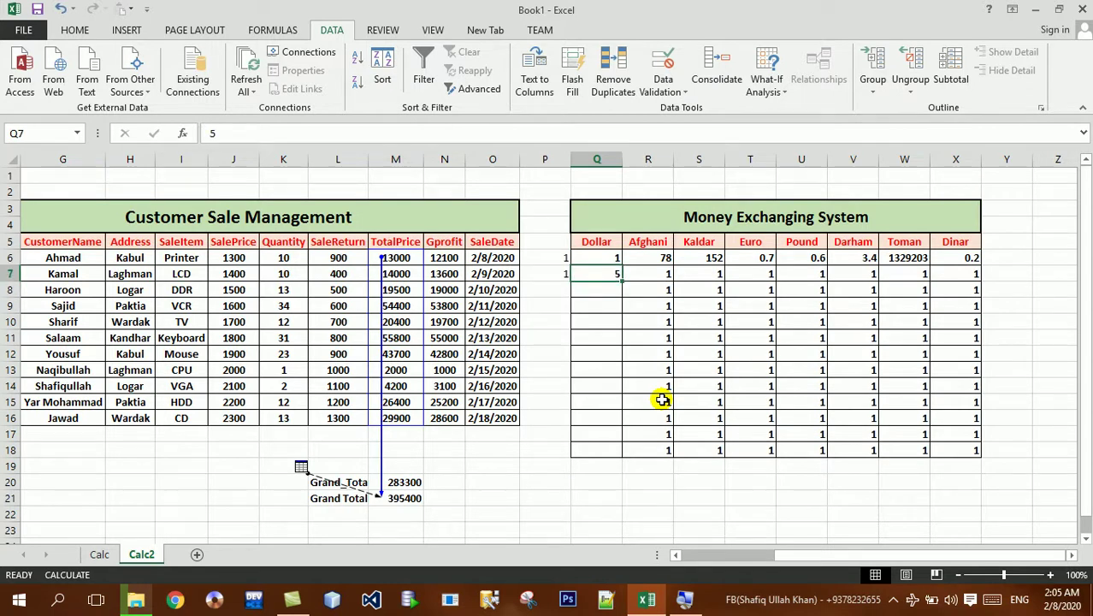
pyautogui.press('Up')
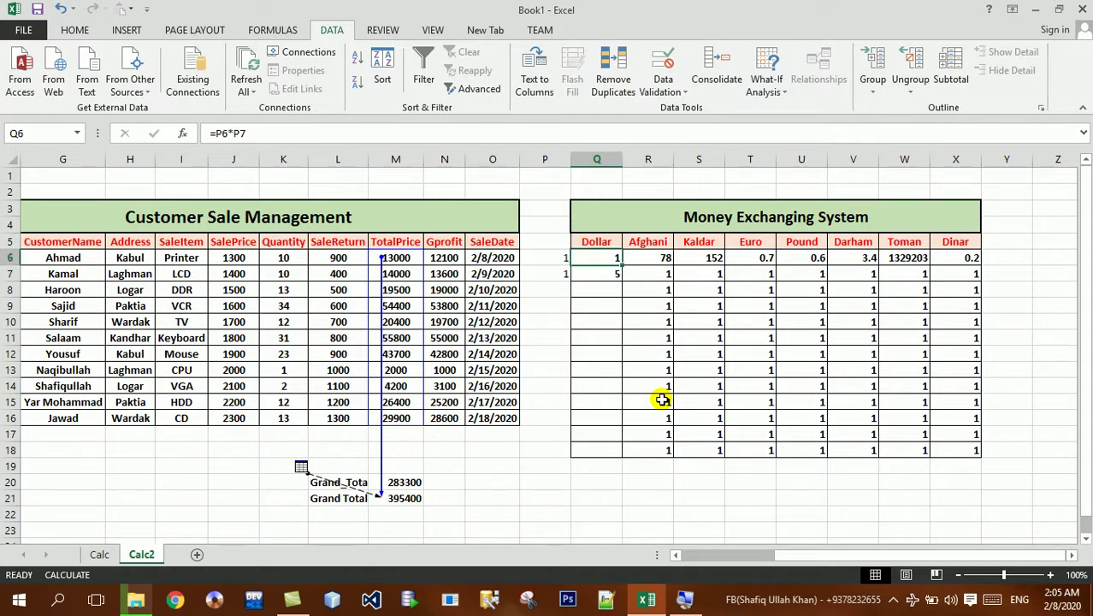
pyautogui.press('Down')
pyautogui.press('Down')
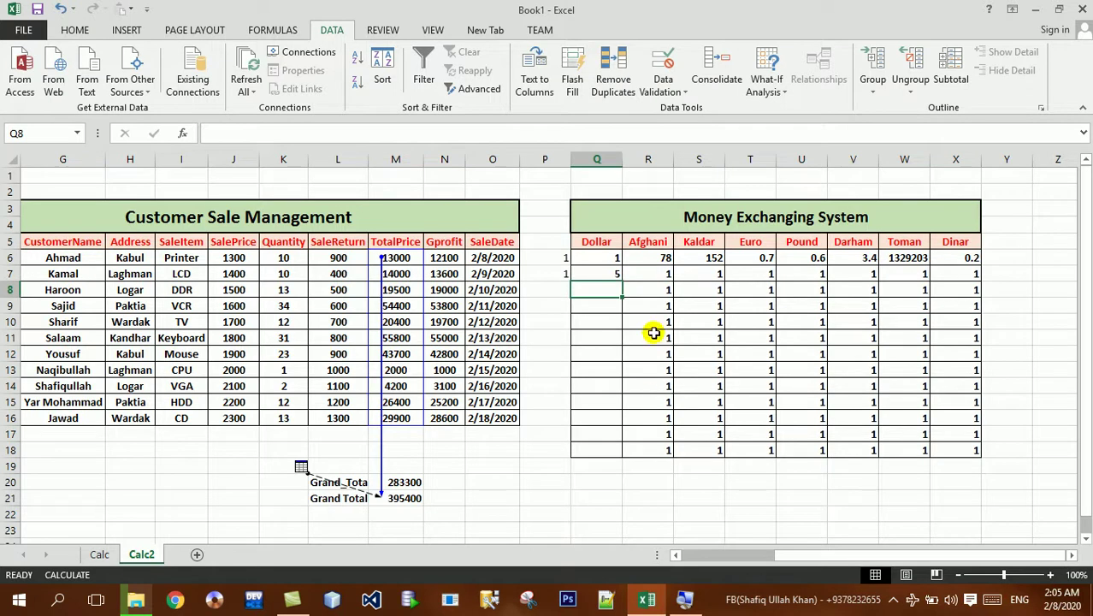
pyautogui.click(594, 269)
# - Clear the data table results Q7:X17 and the helper values in P5:P7
pyautogui.moveTo(595, 270); pyautogui.dragTo(976, 447)
pyautogui.press('Delete')
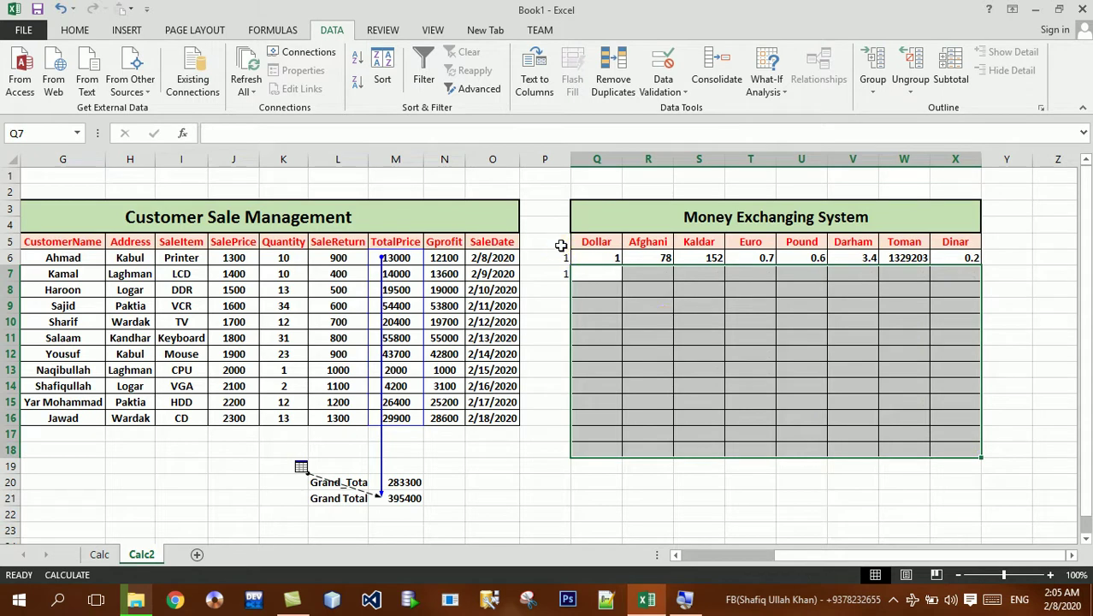
pyautogui.moveTo(564, 243); pyautogui.dragTo(565, 279)
pyautogui.press('Delete')
# - Put the value 1 in cells A1 and A2
pyautogui.hotkey('ctrl', 'Left')
pyautogui.hotkey('ctrl', 'Left')
pyautogui.hotkey('ctrl', 'Left')
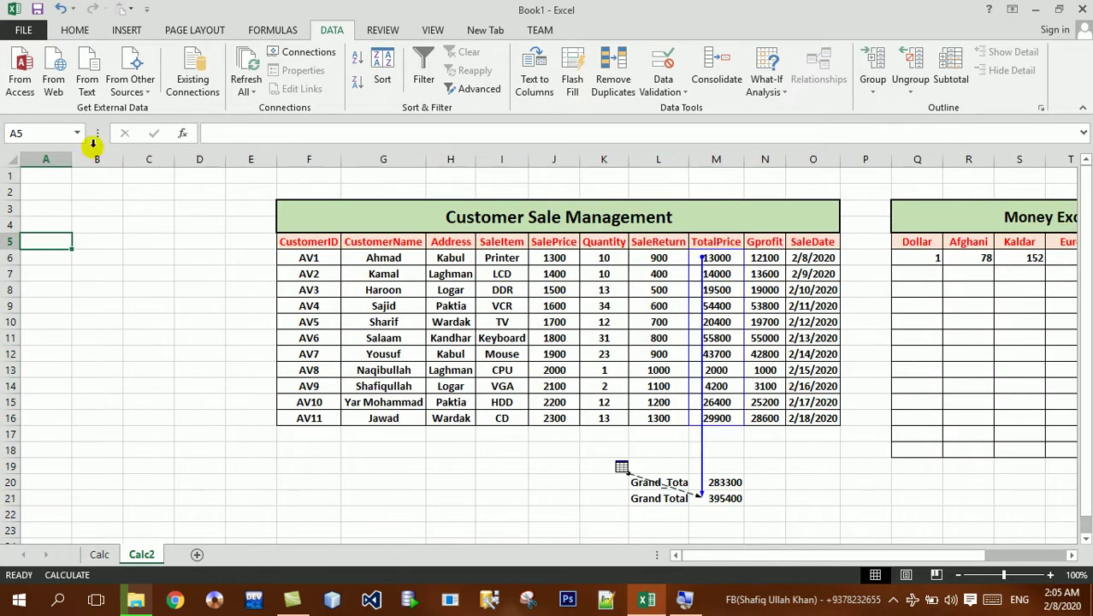
pyautogui.click(62, 175)
pyautogui.write('1')
pyautogui.press('Return')
pyautogui.write('1')
pyautogui.press('Return')
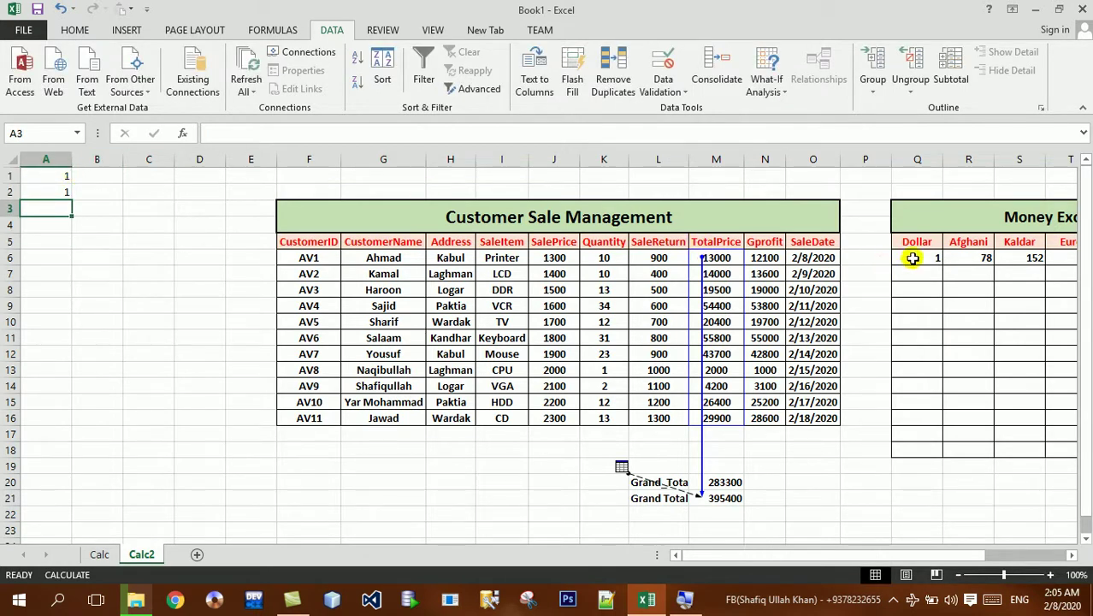
# - Give Q6 the formula =A1*A2 and select the whole exchange grid through row 18
pyautogui.click(904, 258)
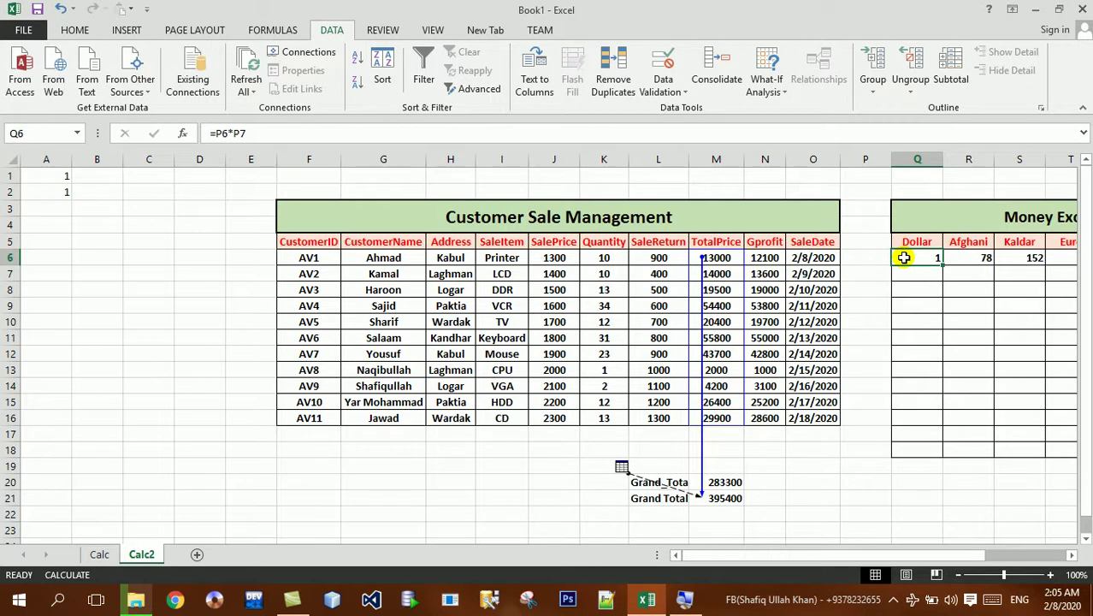
pyautogui.write('=')
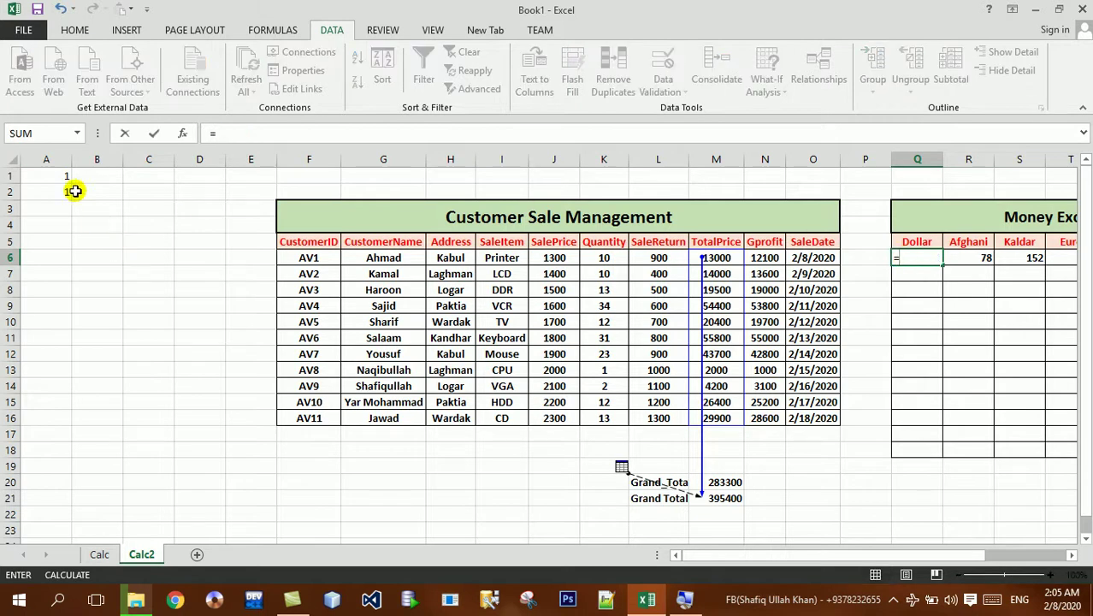
pyautogui.click(64, 180)
pyautogui.write('*')
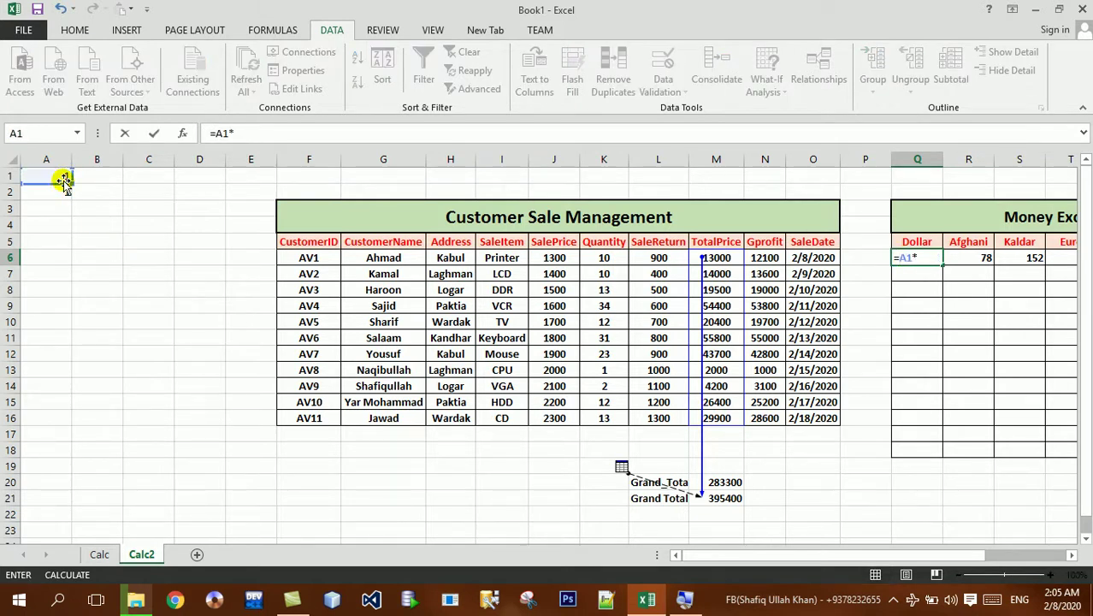
pyautogui.click(62, 189)
pyautogui.press('Return')
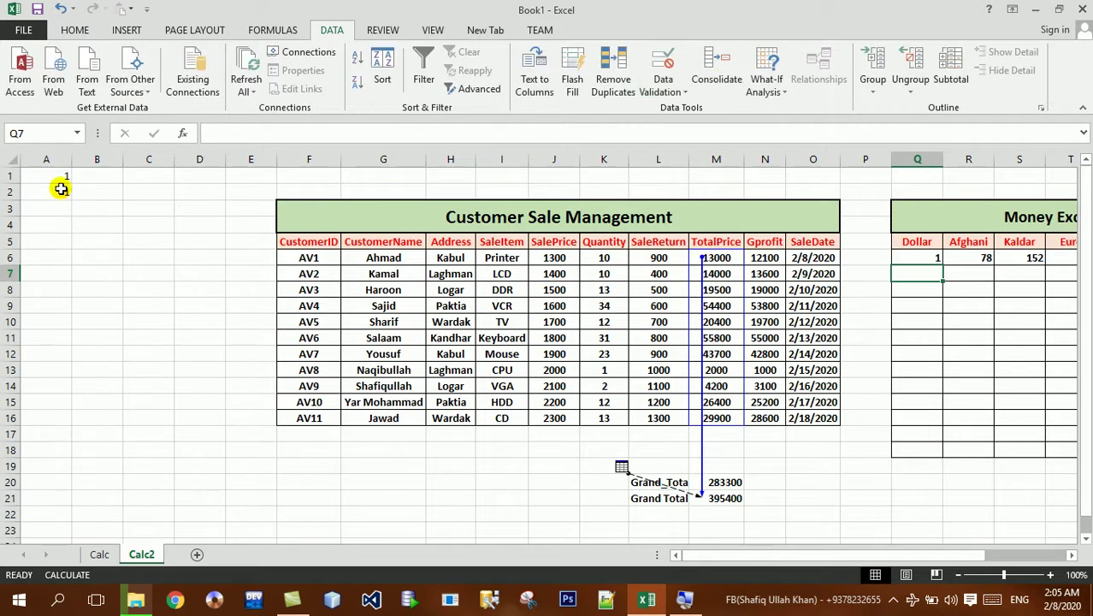
pyautogui.moveTo(928, 259)
pyautogui.mouseDown()
pyautogui.moveTo(969, 454)
pyautogui.moveTo(998, 449)
pyautogui.mouseUp()
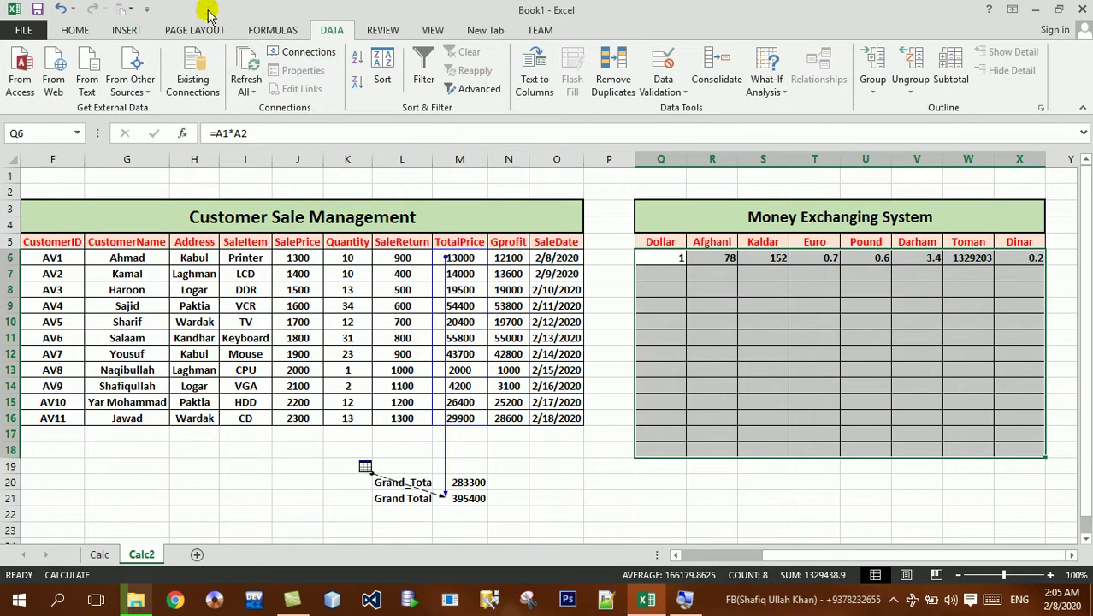
# - Set workbook calculation to Automatic
pyautogui.click(273, 30)
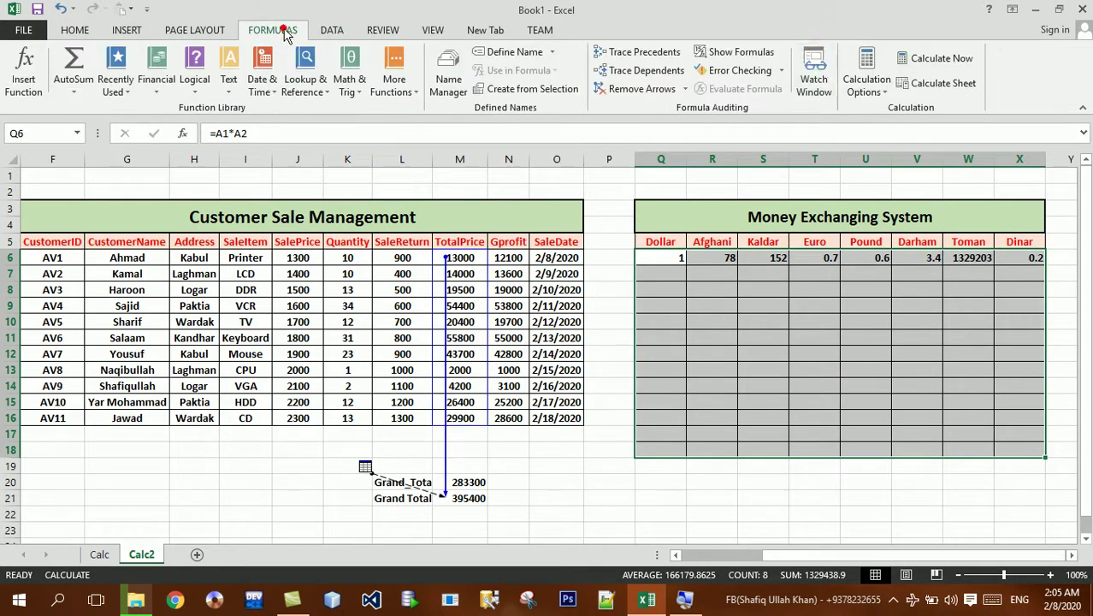
pyautogui.click(863, 94)
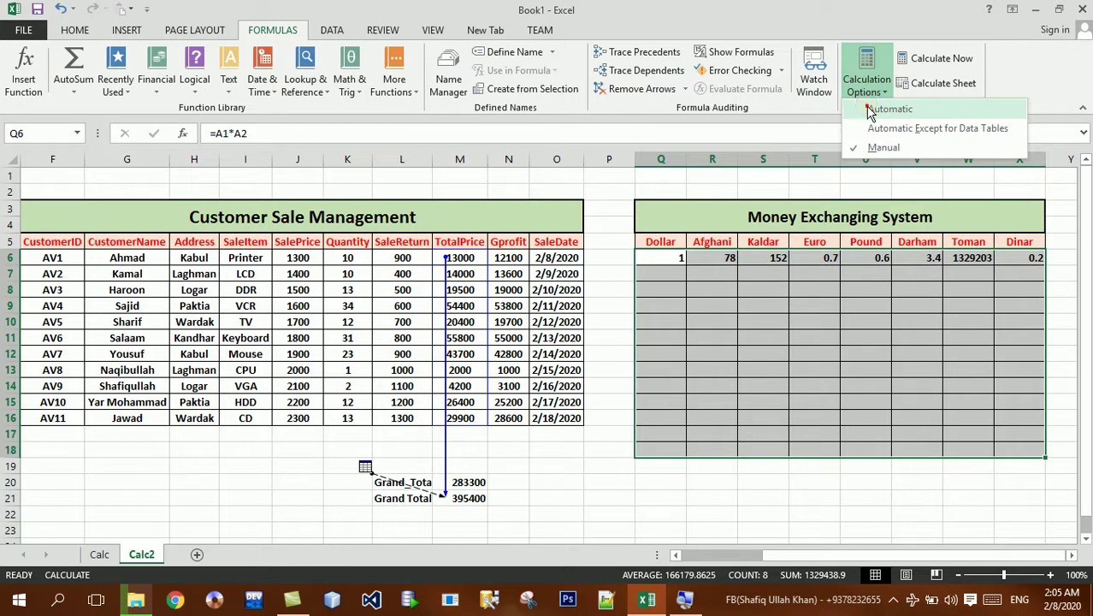
pyautogui.click(866, 108)
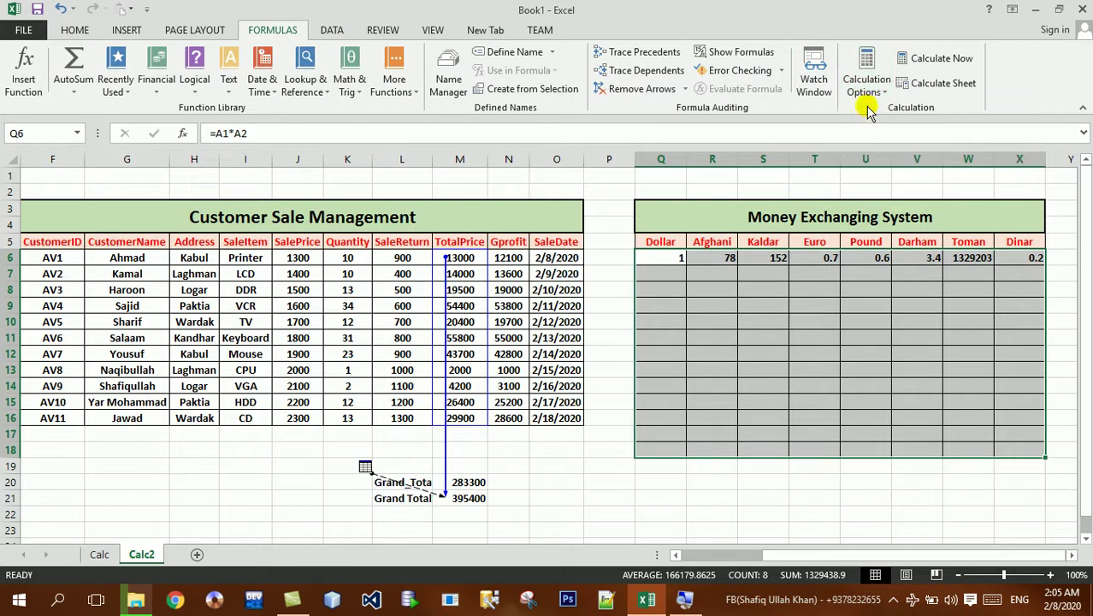
# - Create a data table over the exchange grid with row input $A$1 and column input $A$2
pyautogui.click(328, 29)
pyautogui.click(796, 92)
pyautogui.click(793, 147)
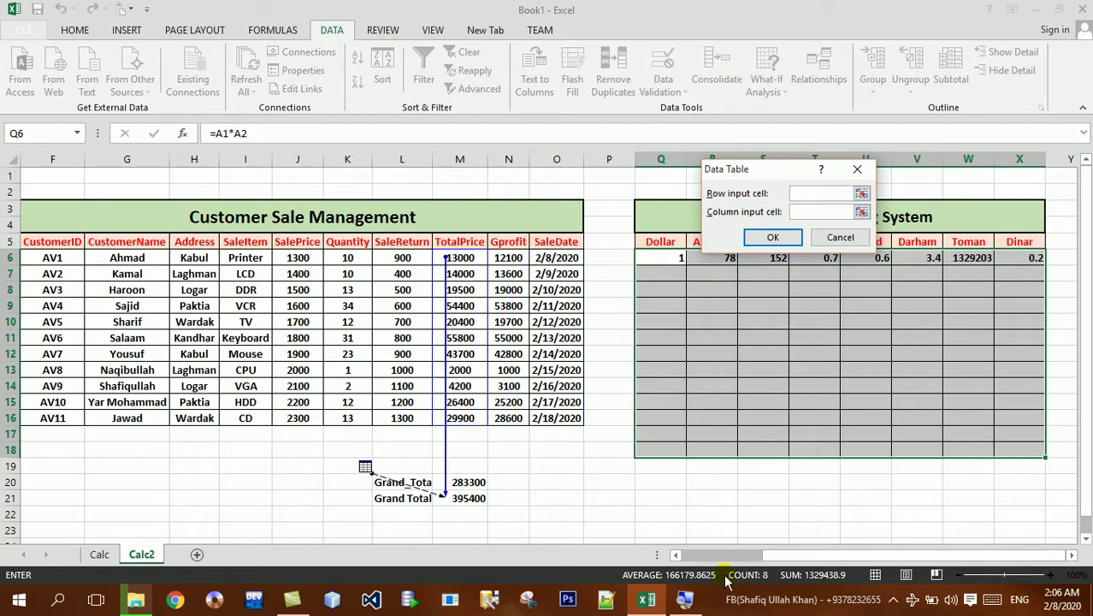
pyautogui.moveTo(793, 562); pyautogui.dragTo(712, 562)
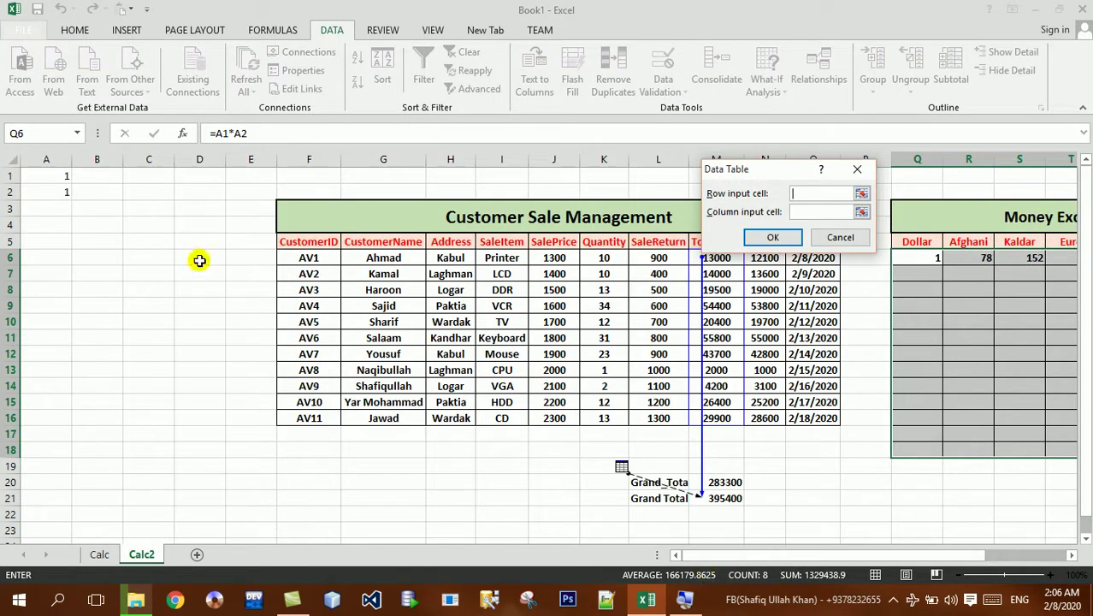
pyautogui.click(51, 174)
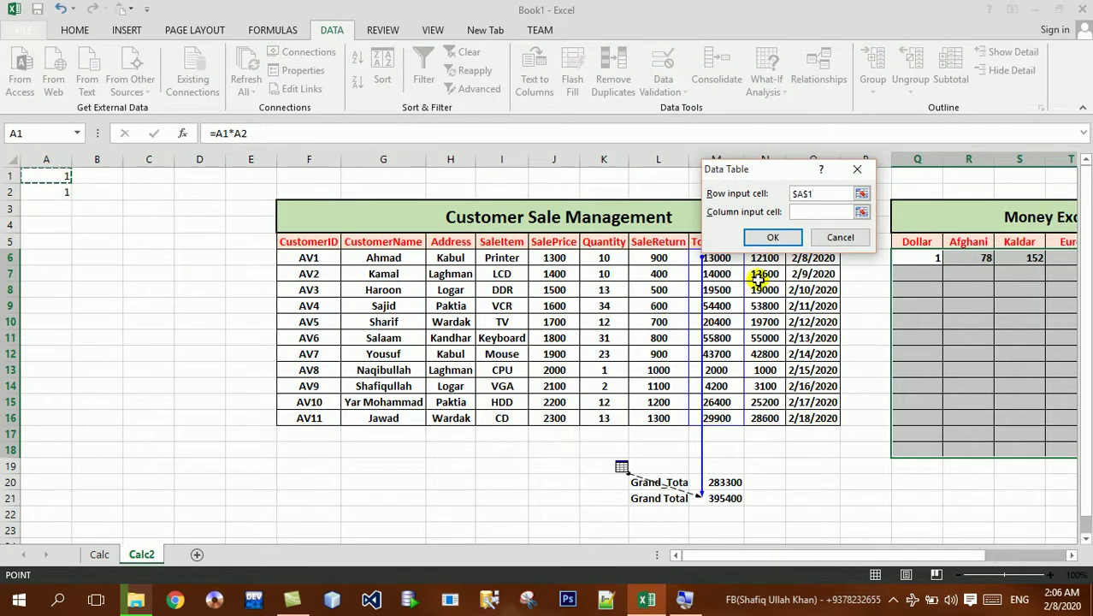
pyautogui.press('Tab')
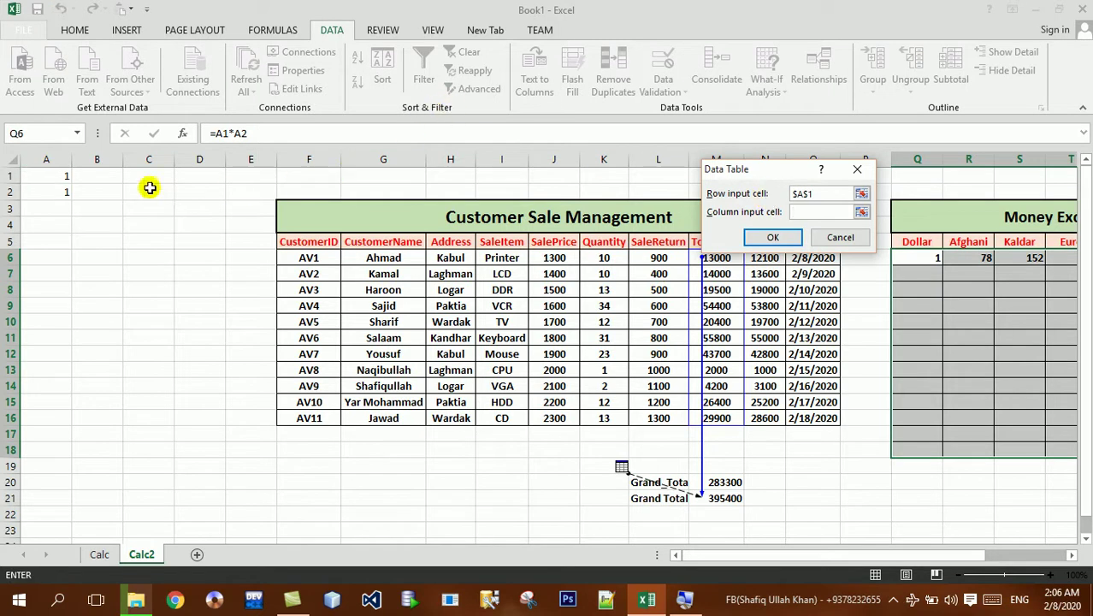
pyautogui.click(68, 187)
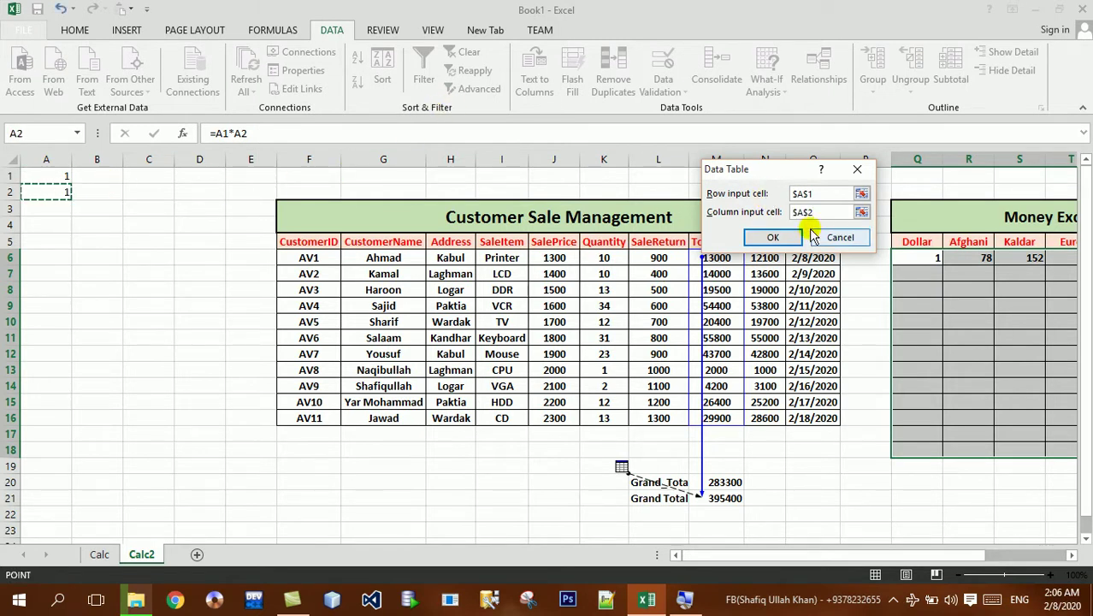
pyautogui.click(774, 237)
pyautogui.press('Right')
pyautogui.press('Right')
pyautogui.press('Right')
pyautogui.press('Right')
pyautogui.press('Right')
pyautogui.press('Right')
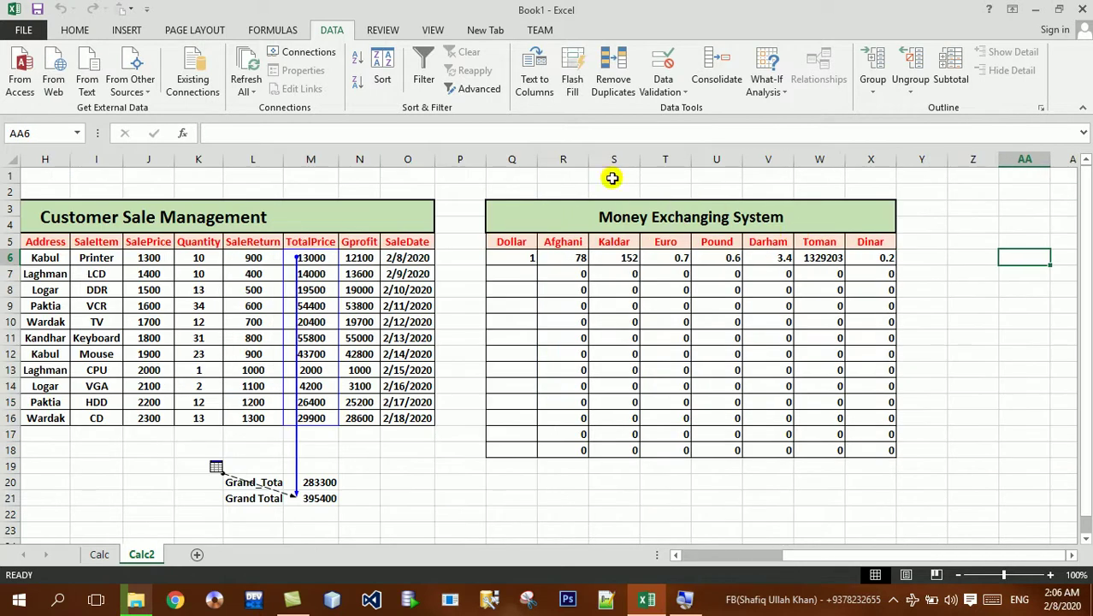
# - Enter 88 Dollars in Q7 and check the {=TABLE(A1,A2)} results in row 7
pyautogui.click(526, 271)
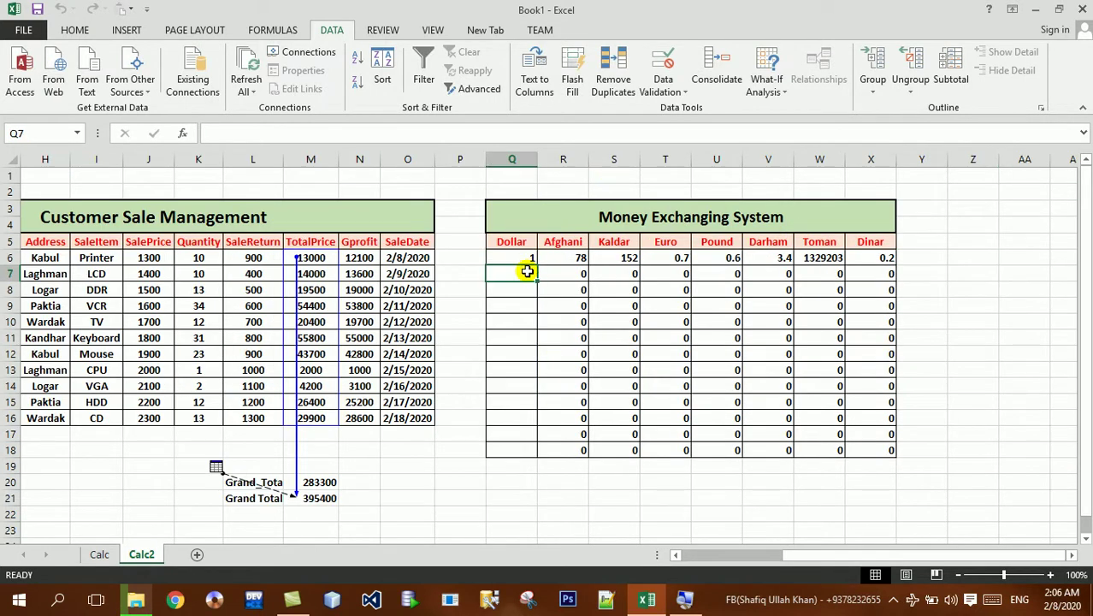
pyautogui.write('88')
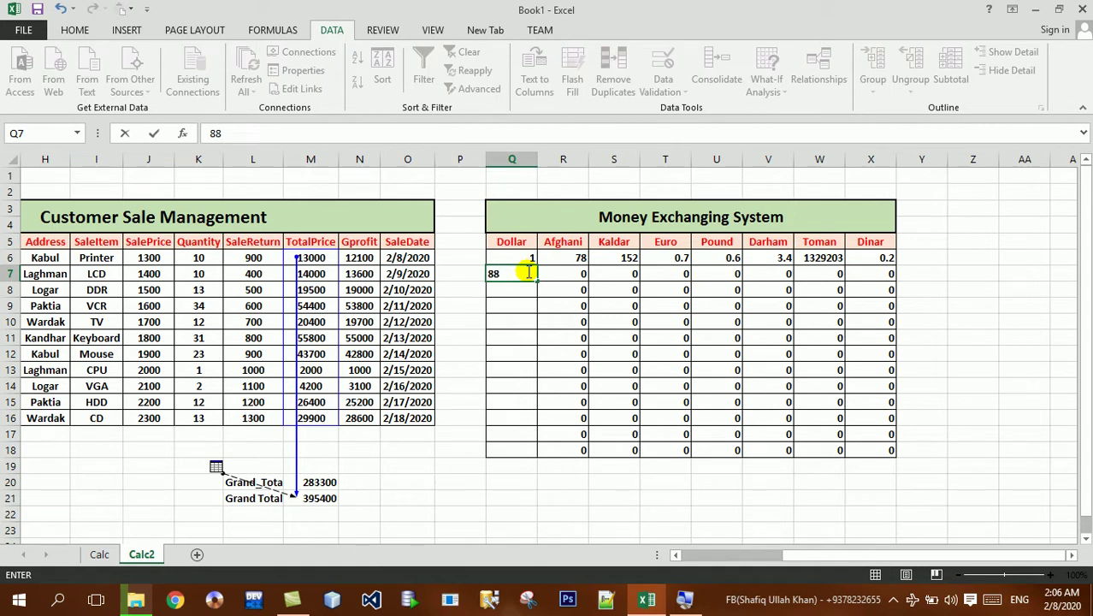
pyautogui.press('Return')
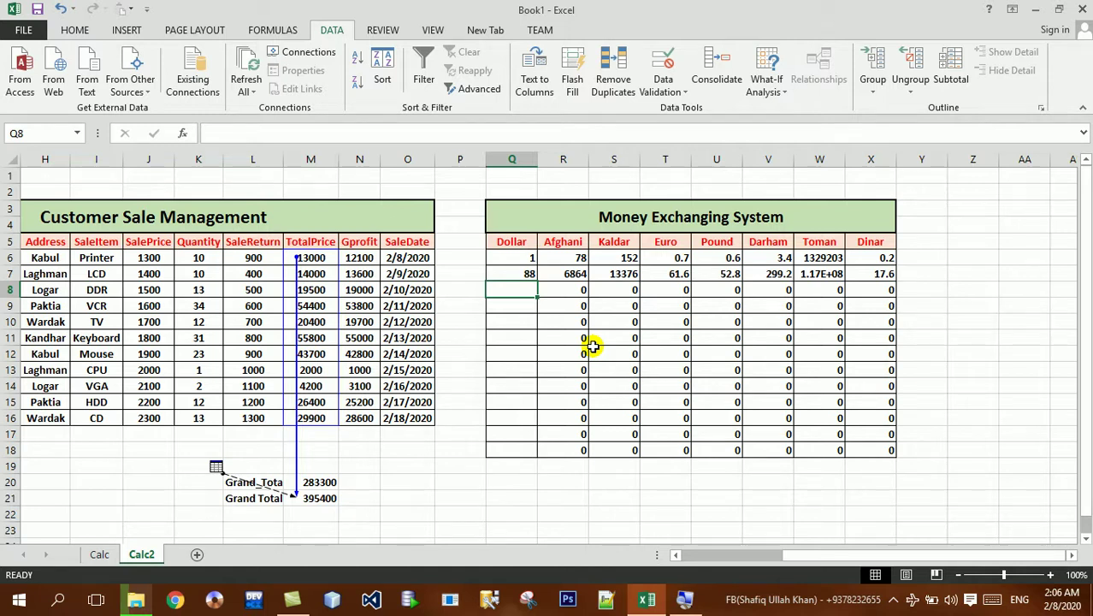
pyautogui.press('Up')
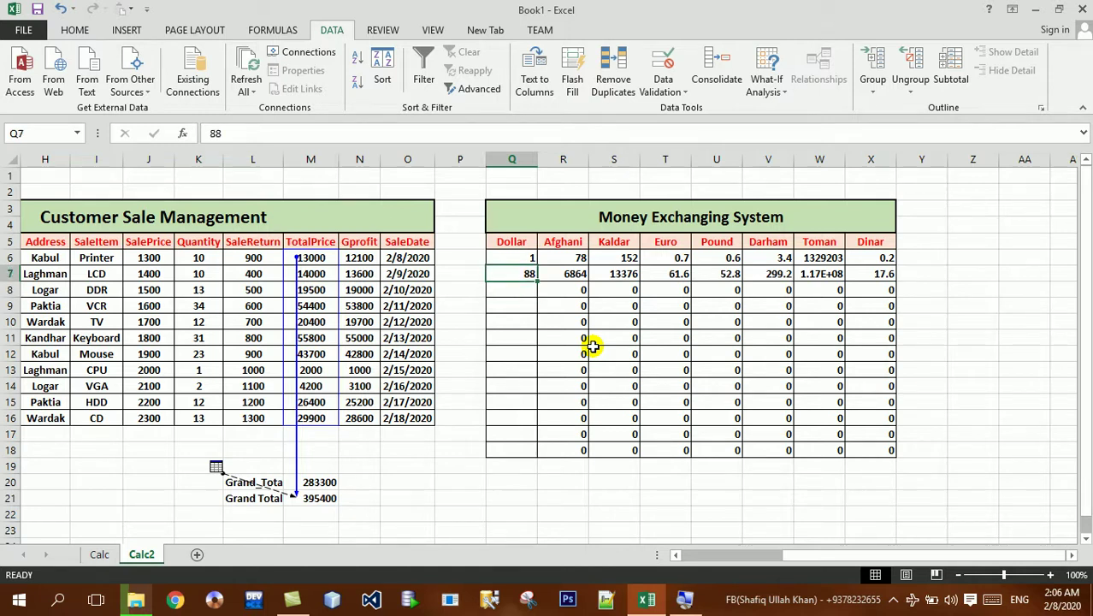
pyautogui.press('Up')
pyautogui.press('Right')
pyautogui.press('Right')
pyautogui.press('Down')
# - Review the row 7 conversions of 88 Dollars, such as 6864 Afghani and 17.6 Dinar
pyautogui.press('Right')
pyautogui.press('Right')
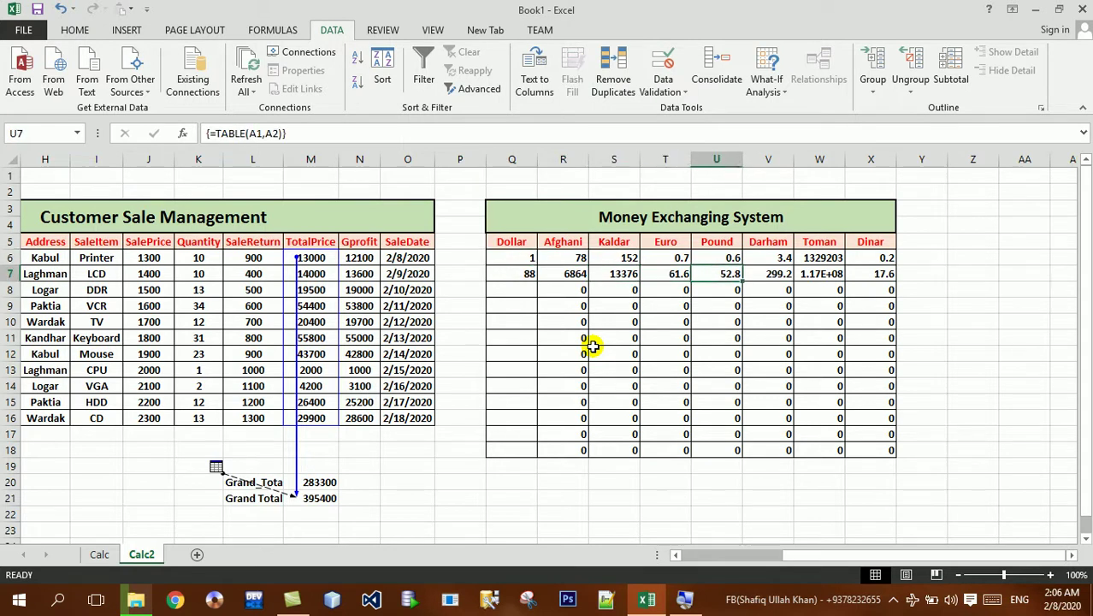
pyautogui.press('Right')
pyautogui.press('Right')
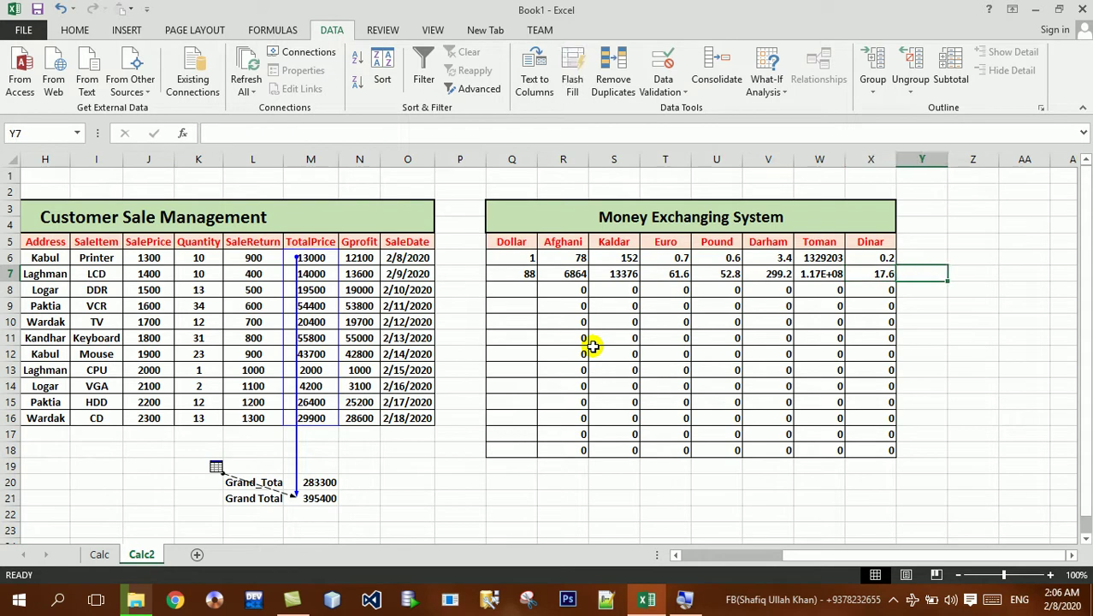
pyautogui.press('Left')
pyautogui.press('Left')
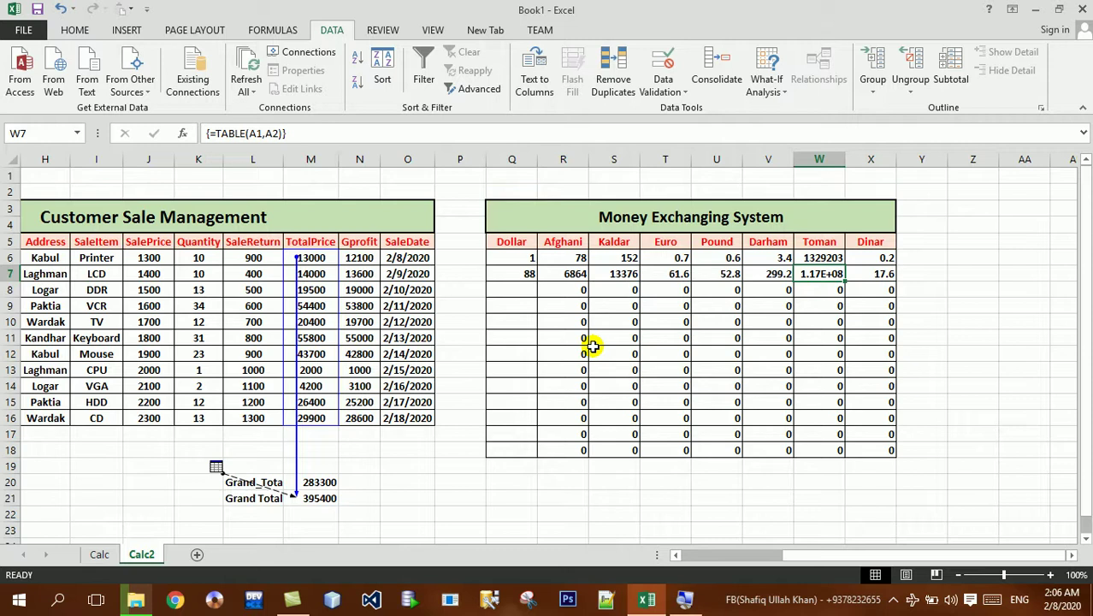
pyautogui.press('Right')
pyautogui.press('Left')
pyautogui.press('Right')
pyautogui.press('Left')
pyautogui.press('Right')
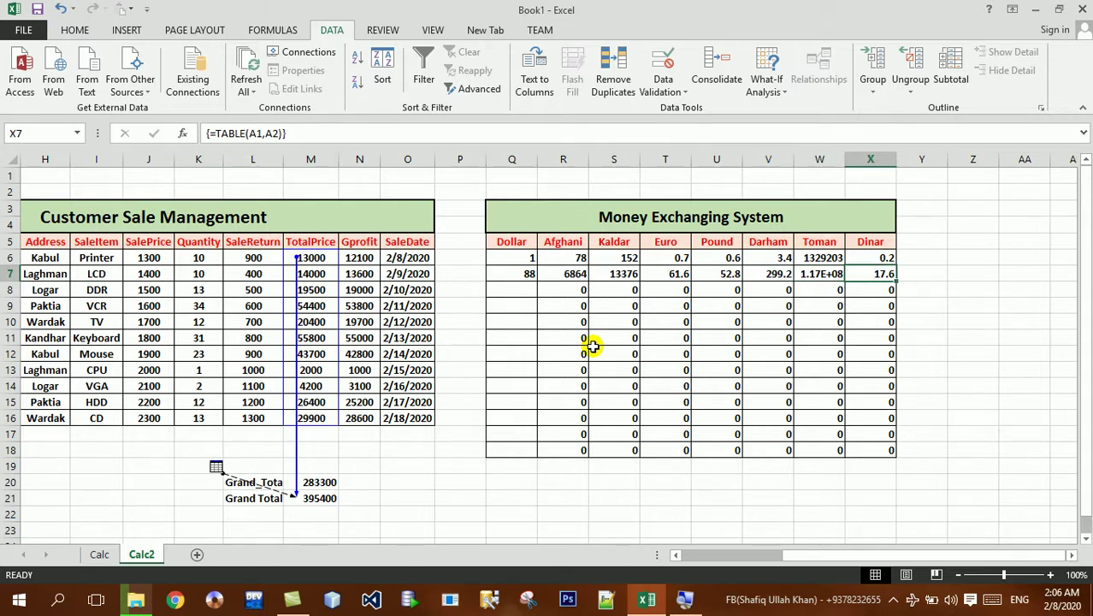
pyautogui.press('Down')
pyautogui.press('Left')
pyautogui.press('Left')
pyautogui.press('Left')
pyautogui.press('Left')
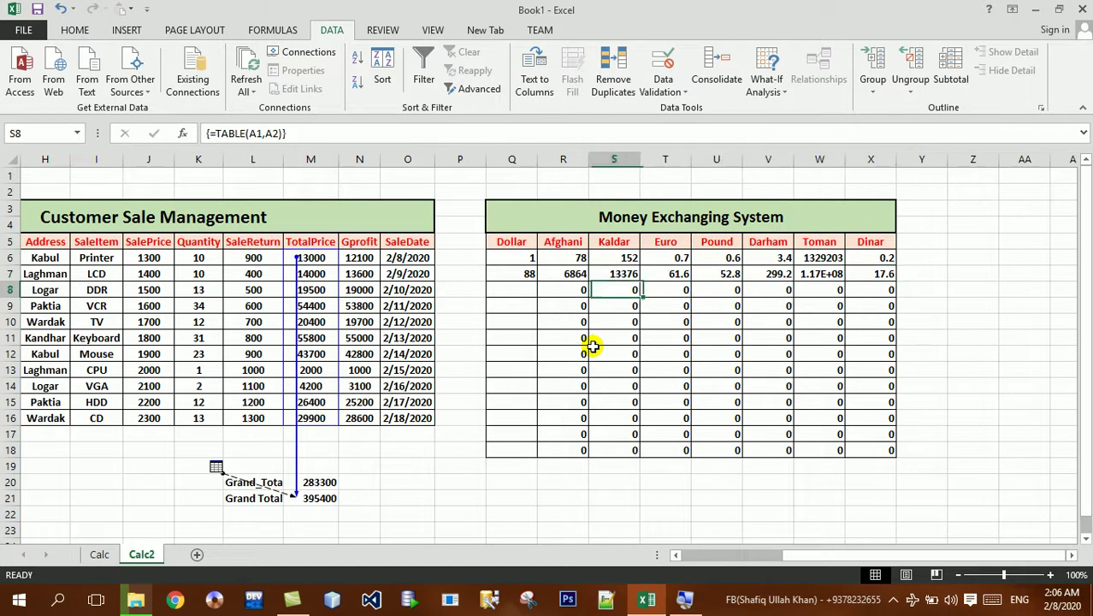
pyautogui.press('Left')
pyautogui.press('Left')
pyautogui.press('Left')
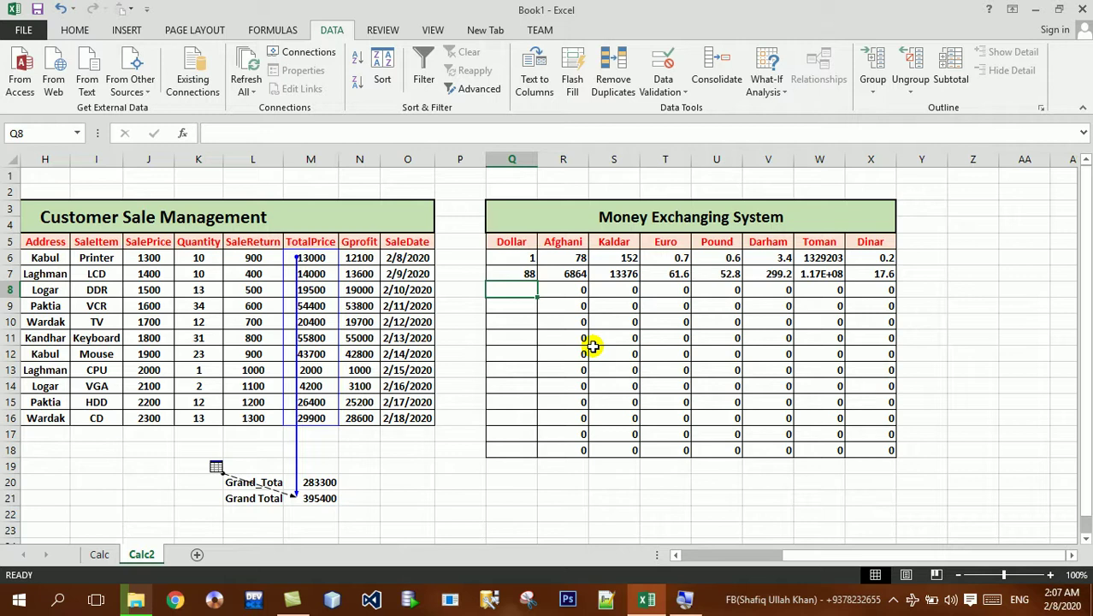
# - Enter 5 as the next Dollar amount in Q8 and inspect its conversions
pyautogui.write('5')
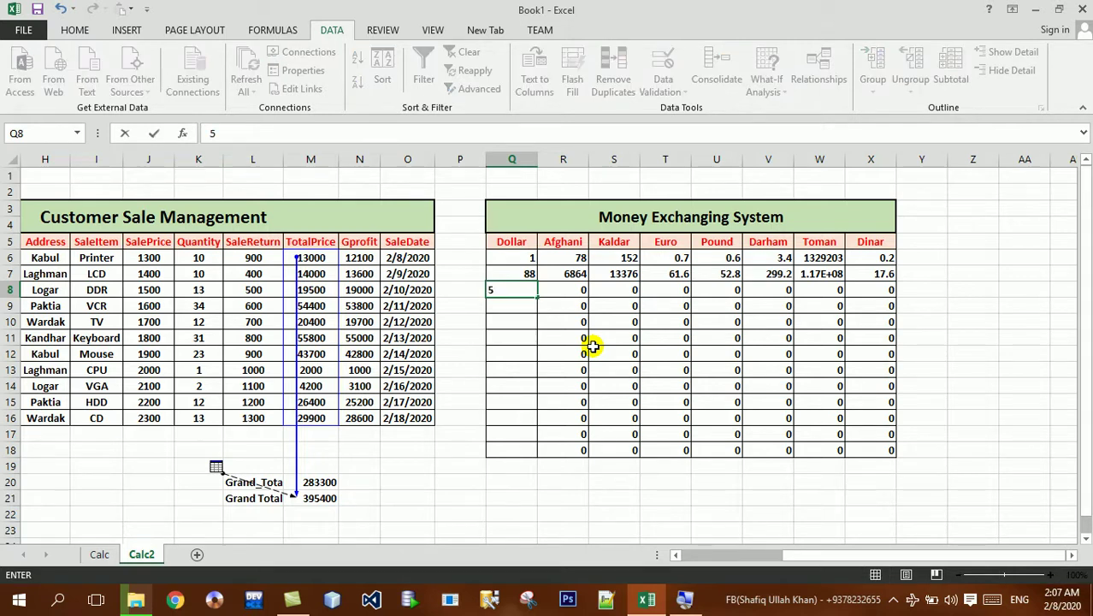
pyautogui.press('Return')
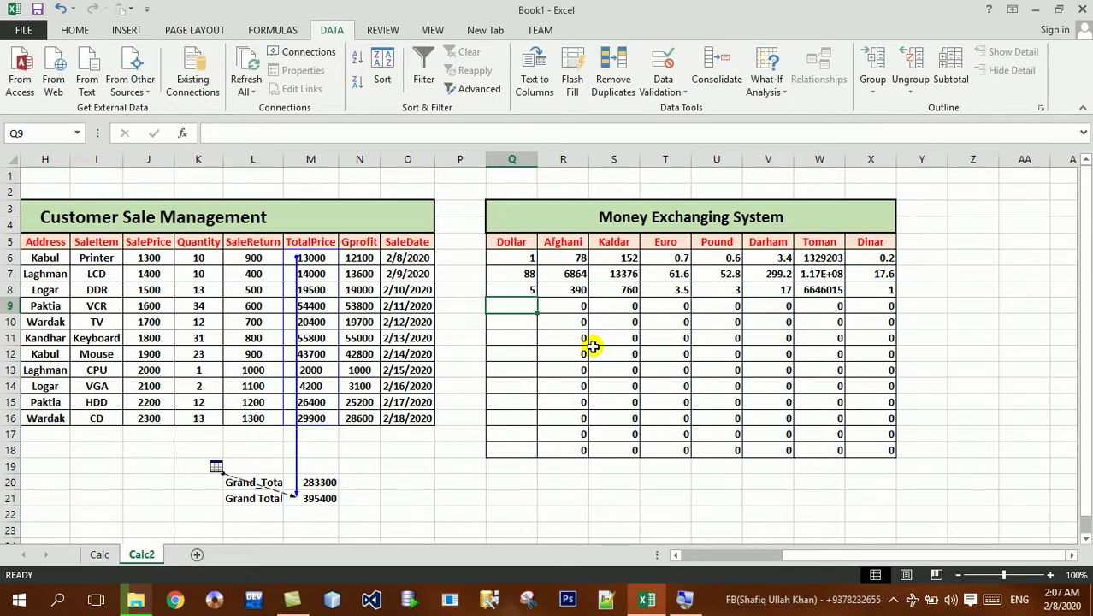
pyautogui.press('Up')
pyautogui.press('Right')
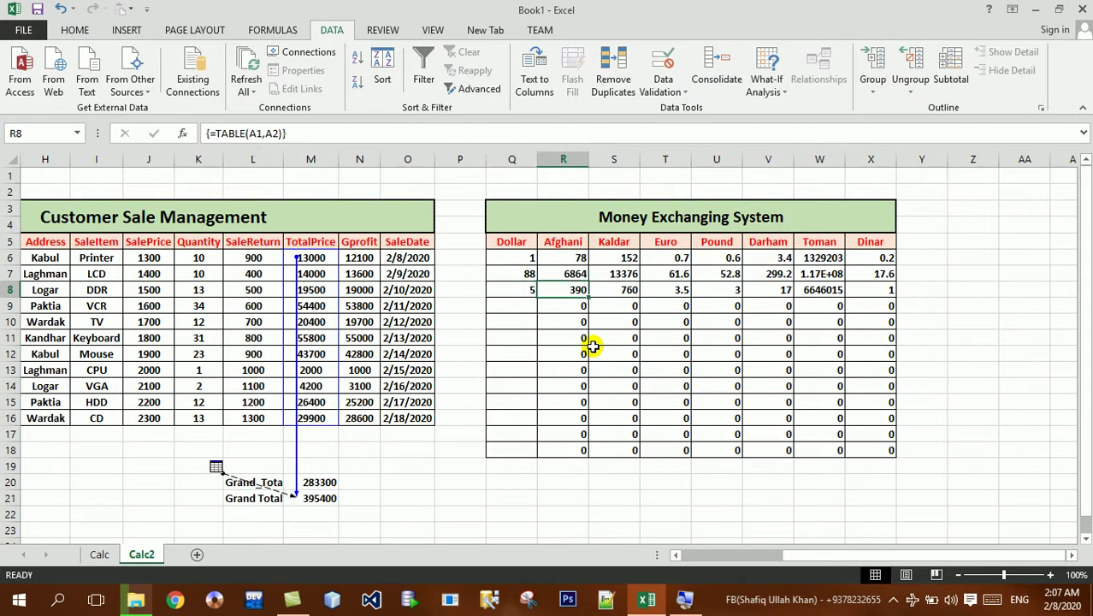
pyautogui.press('Right')
pyautogui.press('Right')
pyautogui.press('Right')
pyautogui.press('Right')
pyautogui.press('Right')
pyautogui.press('Down')
pyautogui.press('Left')
pyautogui.press('Left')
pyautogui.press('Left')
pyautogui.press('Left')
pyautogui.press('Left')
# - Change the Afghani rate in R6 to 80, giving 7040 for 88 Dollars and 400 for 5
pyautogui.press('Left')
pyautogui.press('Up')
pyautogui.press('Down')
pyautogui.press('Down')
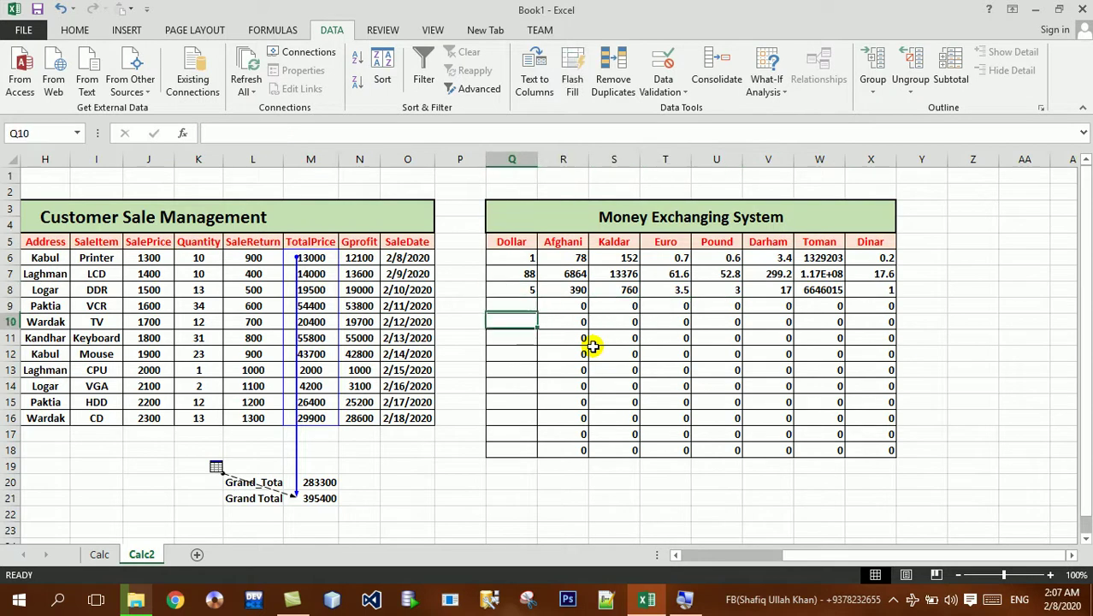
pyautogui.press('Right')
pyautogui.press('Up')
pyautogui.press('Up')
pyautogui.press('Up')
pyautogui.press('Left')
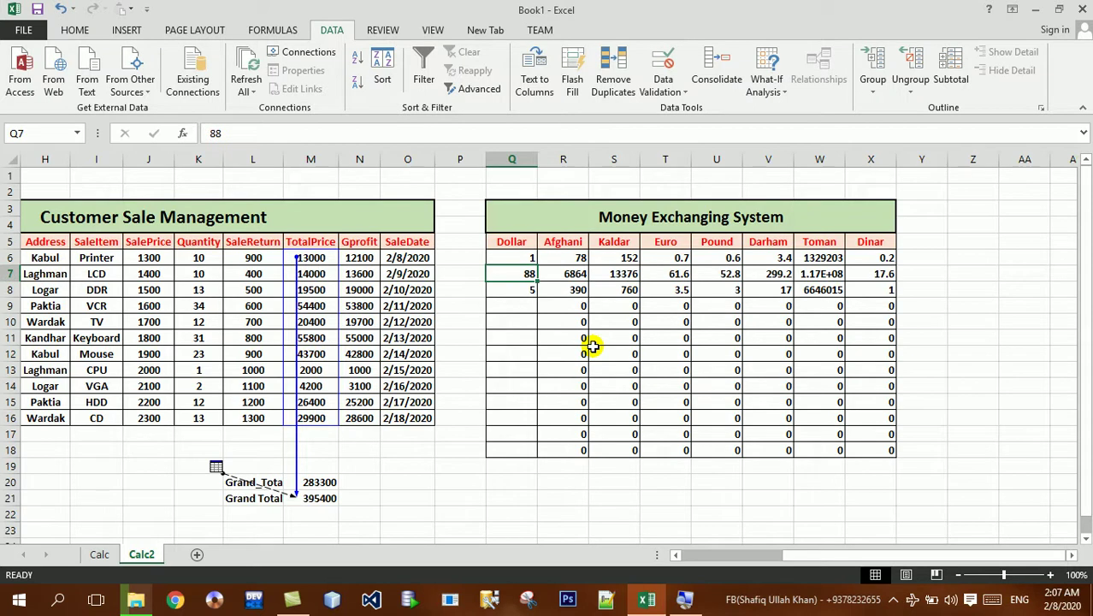
pyautogui.press('Up')
pyautogui.press('Up')
pyautogui.press('Right')
pyautogui.press('Down')
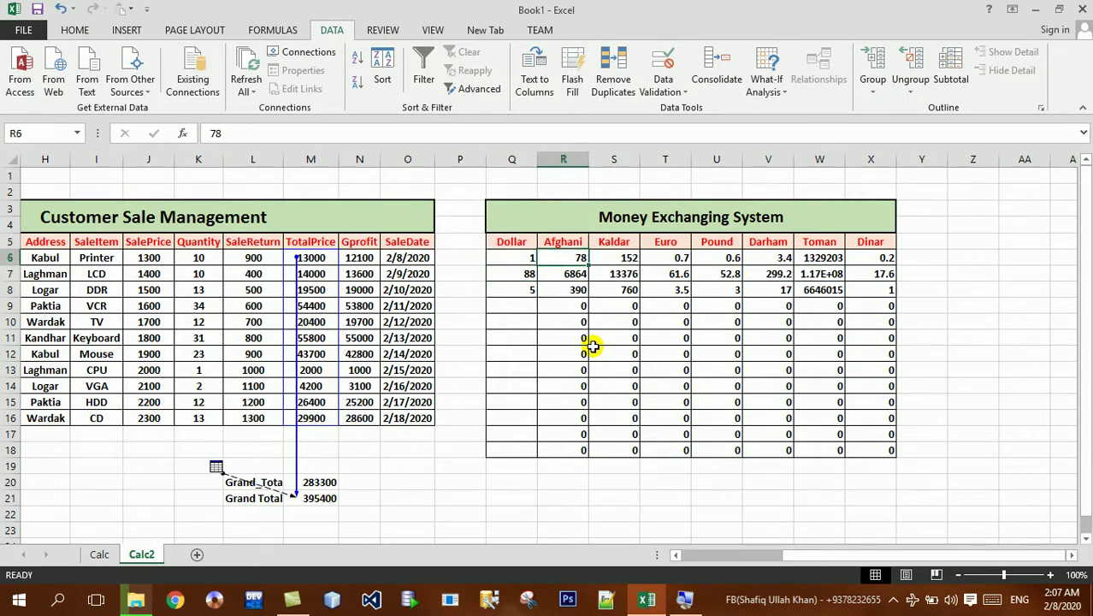
pyautogui.press('BackSpace')
pyautogui.press('BackSpace')
pyautogui.write('80')
pyautogui.press('Return')
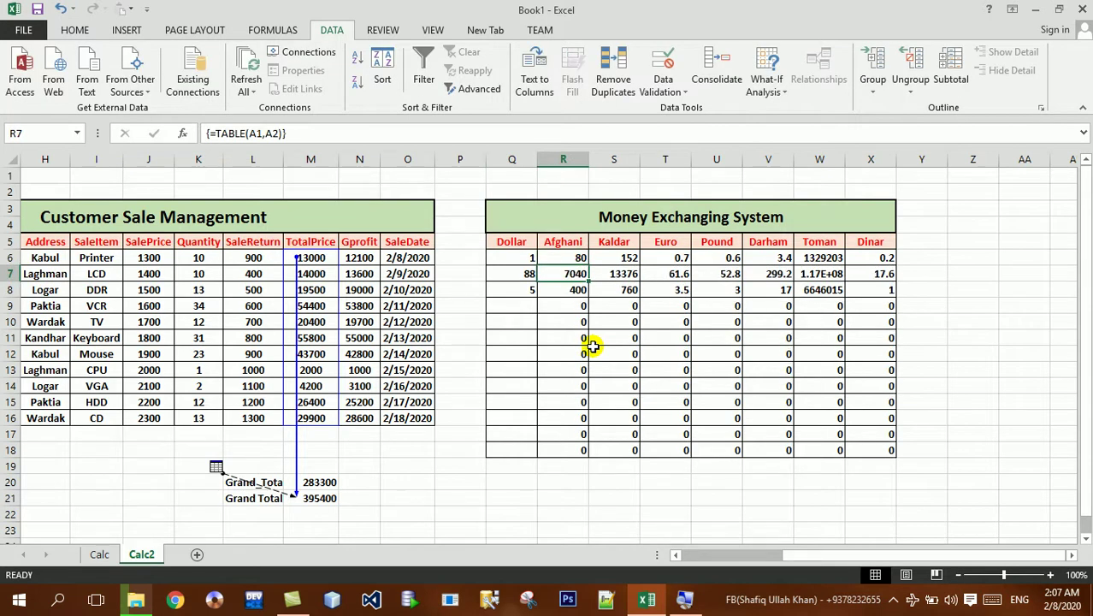
pyautogui.press('Up')
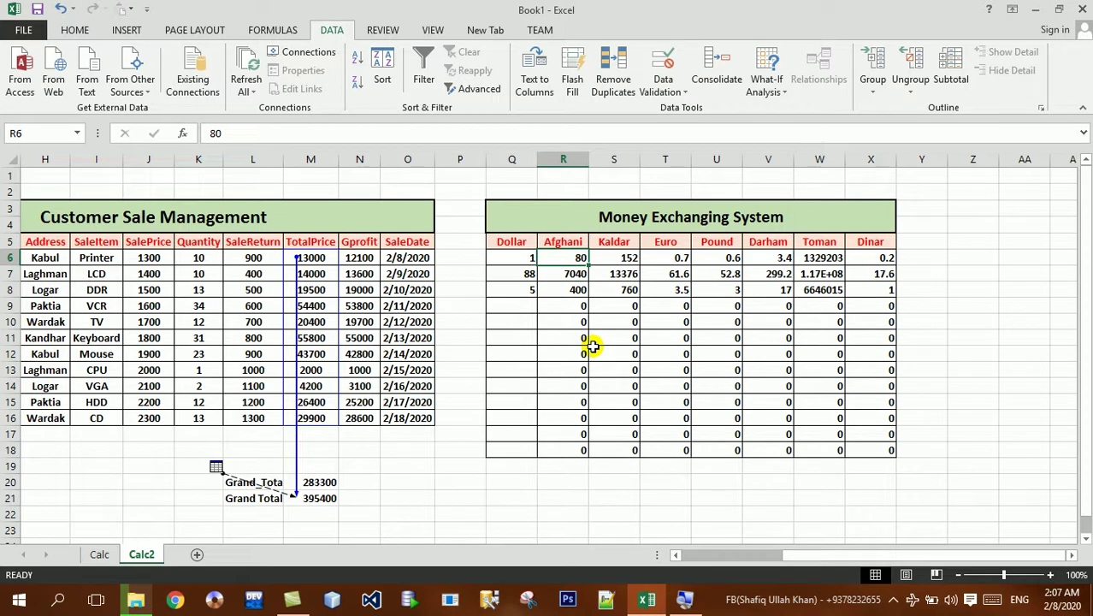
# - Set calculation to Automatic Except for Data Tables
pyautogui.click(275, 30)
pyautogui.click(869, 82)
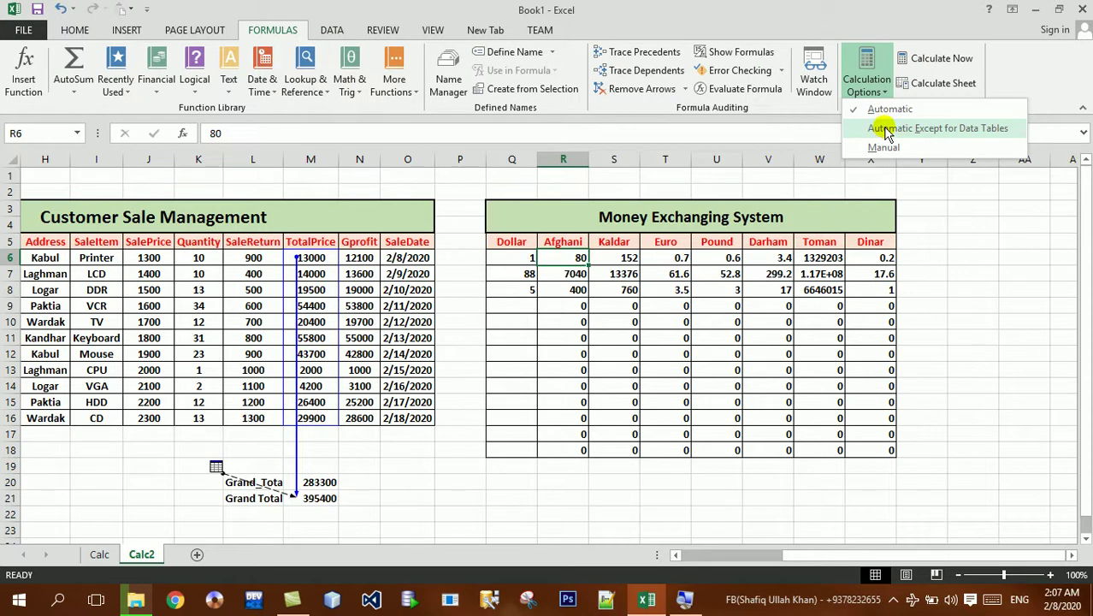
pyautogui.click(883, 135)
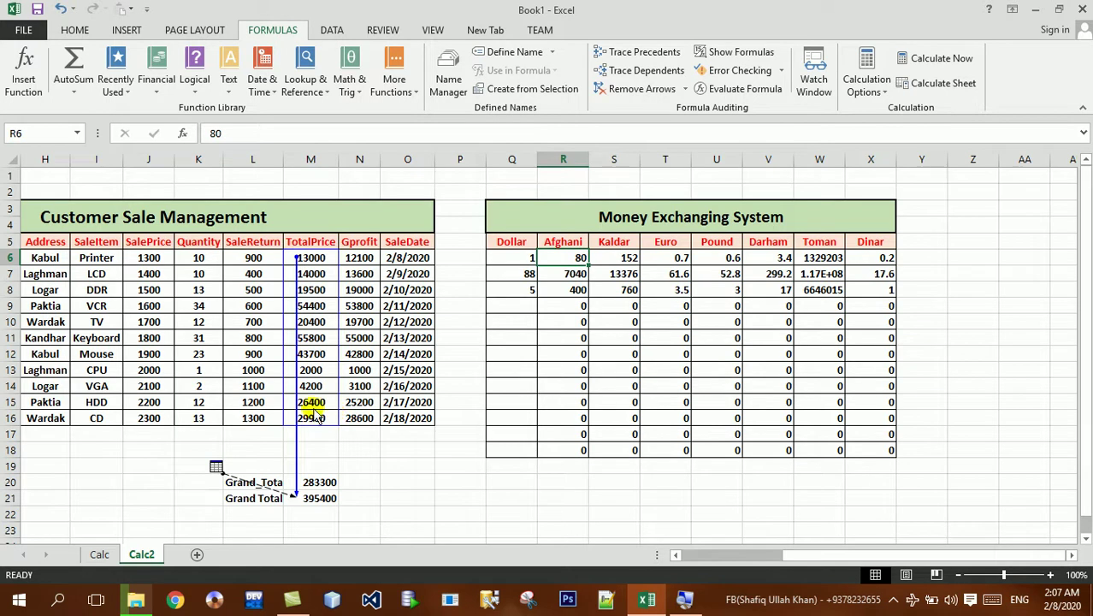
# - Raise the Printer quantity in K6 to 14 and enter 6 Dollars in Q9
pyautogui.click(200, 260)
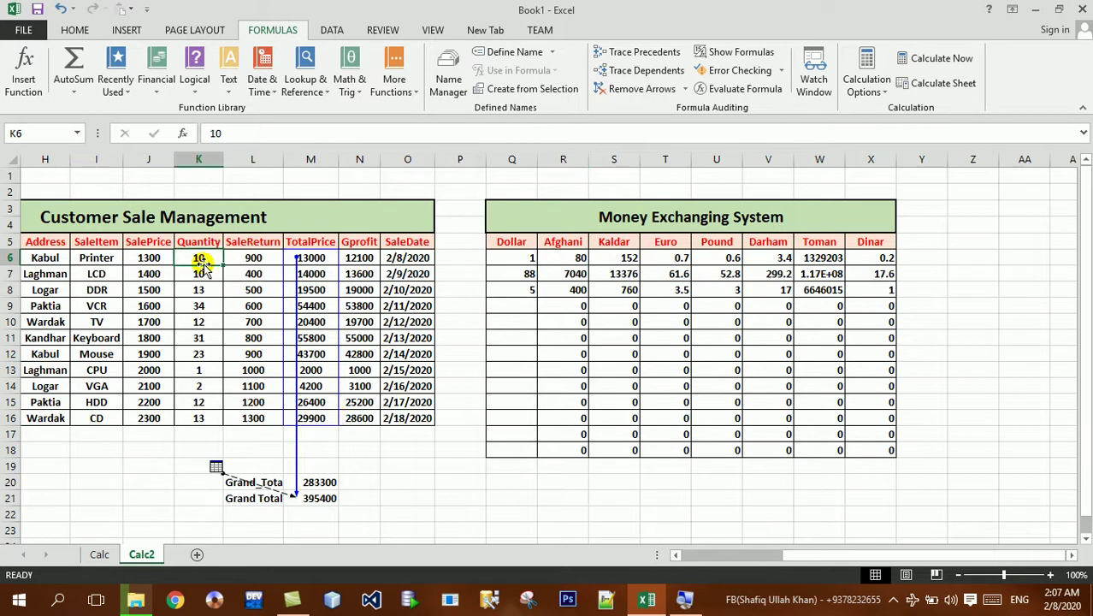
pyautogui.write('1')
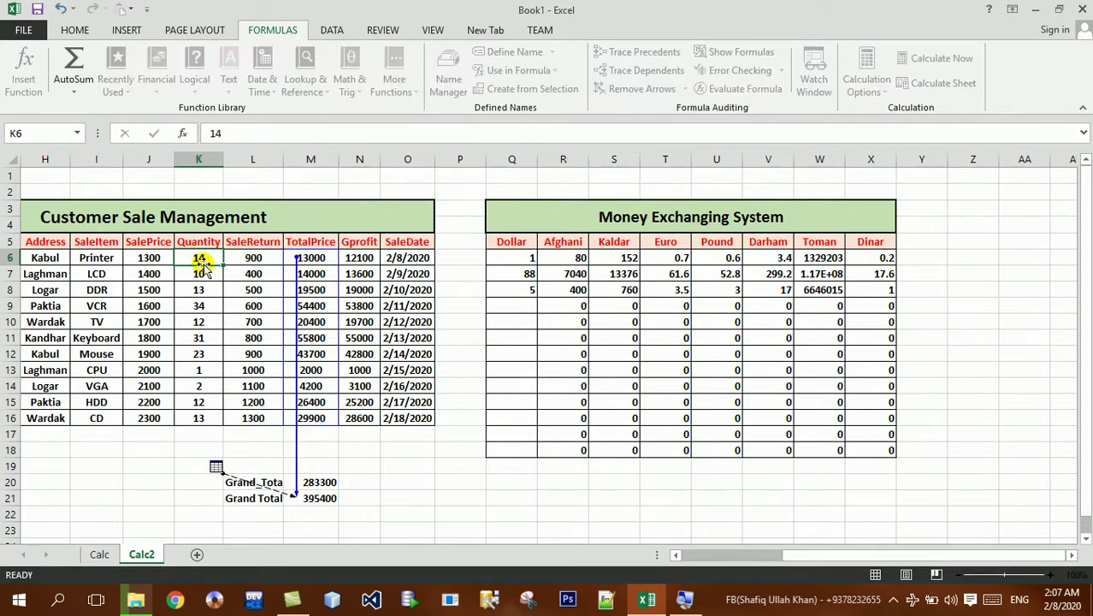
pyautogui.press('Return')
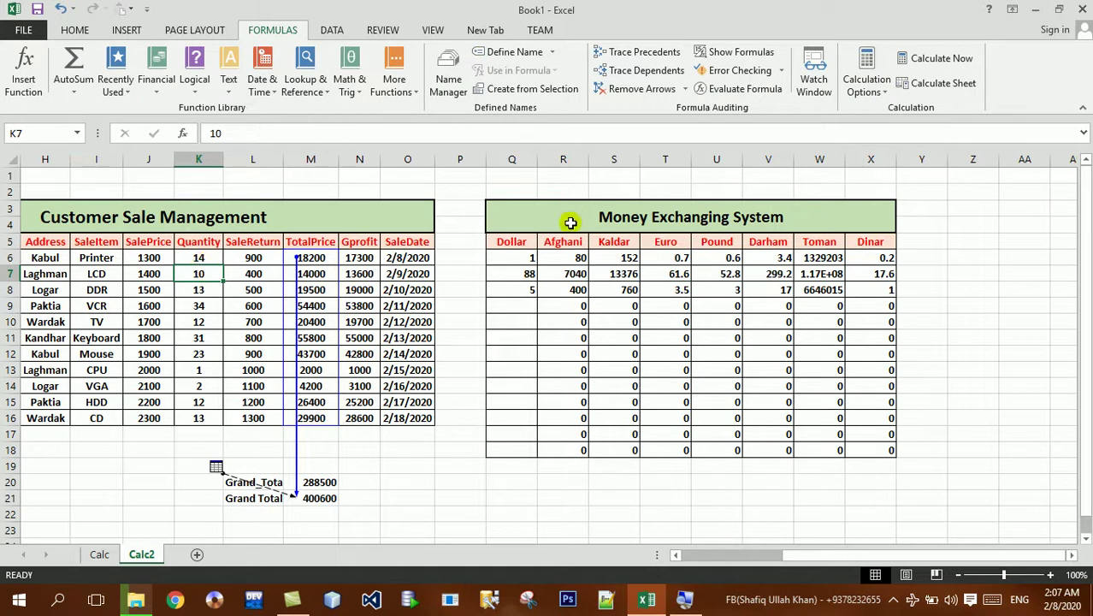
pyautogui.click(525, 303)
pyautogui.write('6')
pyautogui.press('Return')
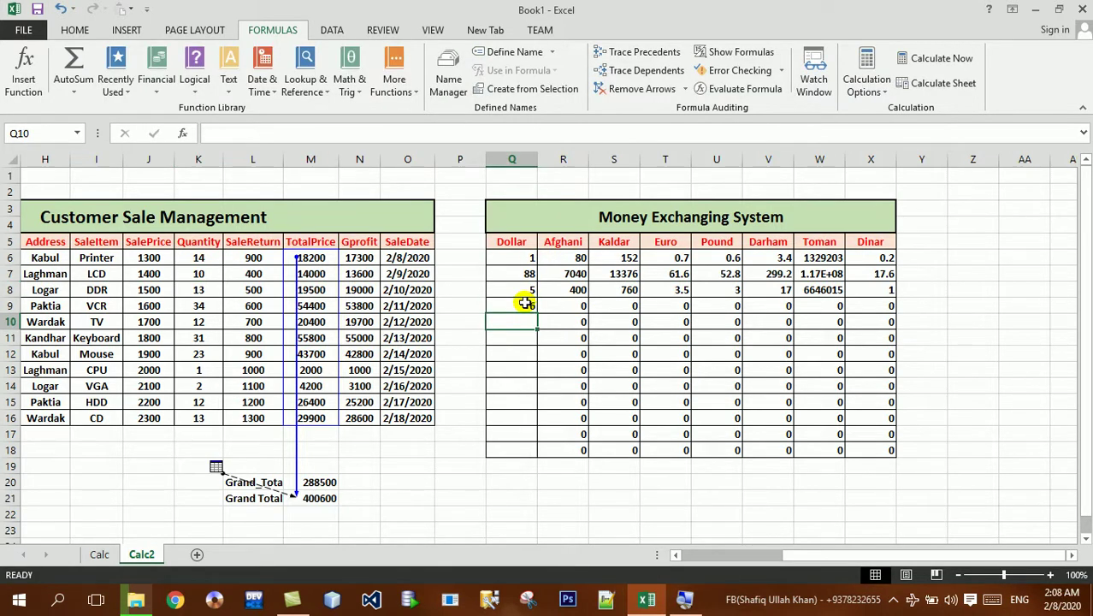
# - On the Calc sheet, set the LCD quantity in K8 to 12
pyautogui.click(106, 554)
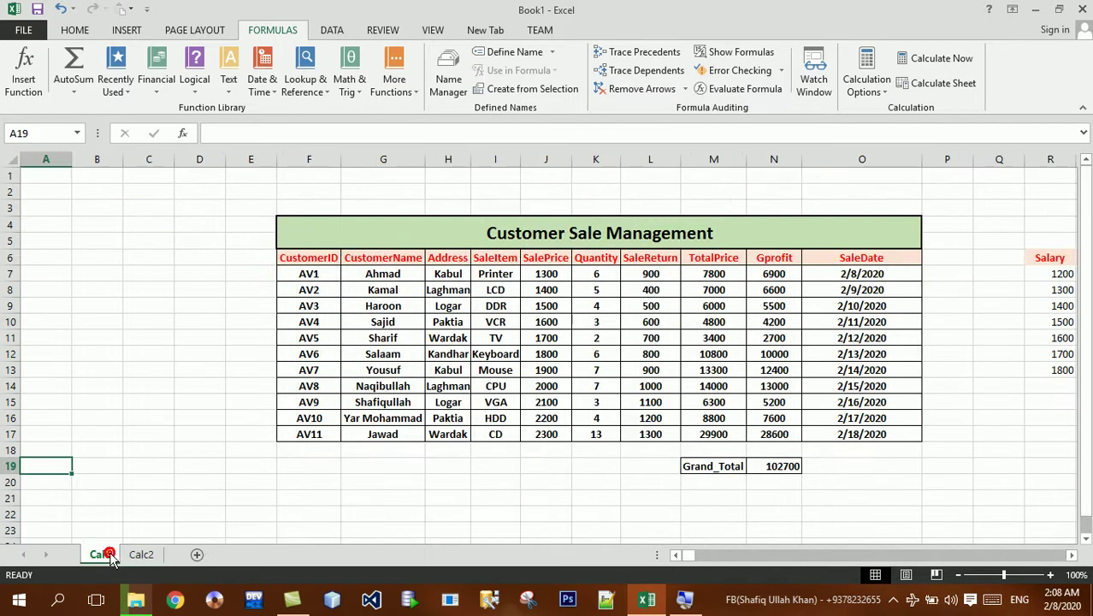
pyautogui.click(150, 596)
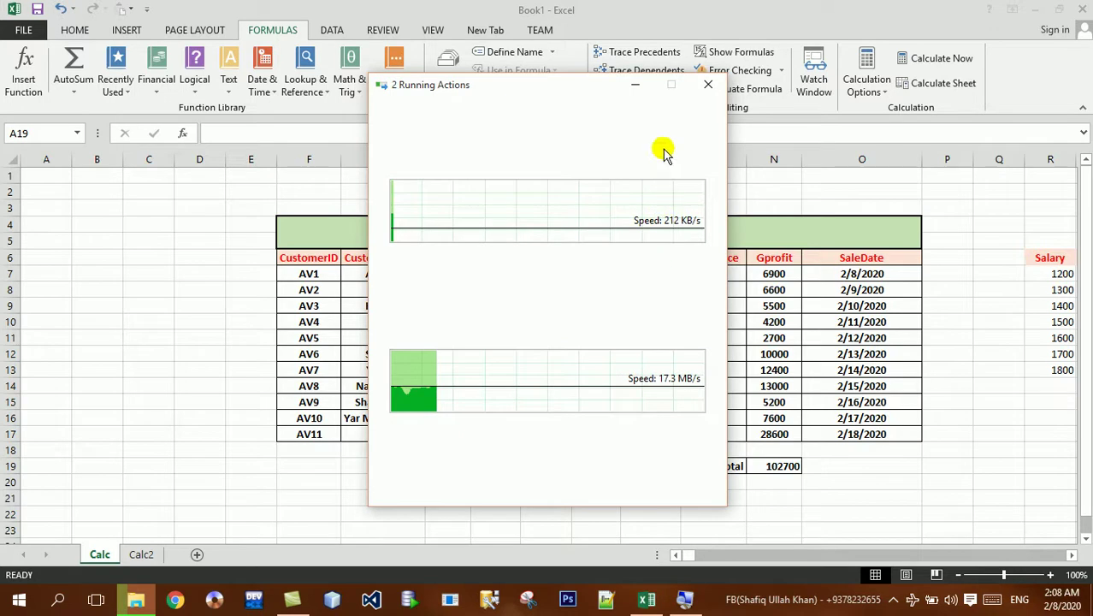
pyautogui.click(633, 86)
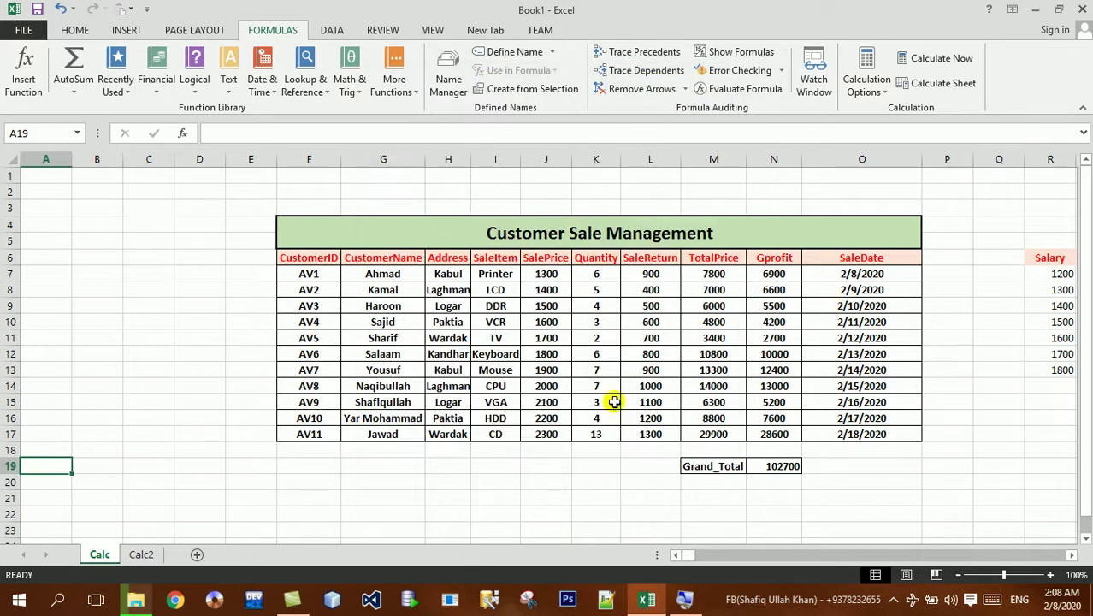
pyautogui.click(595, 292)
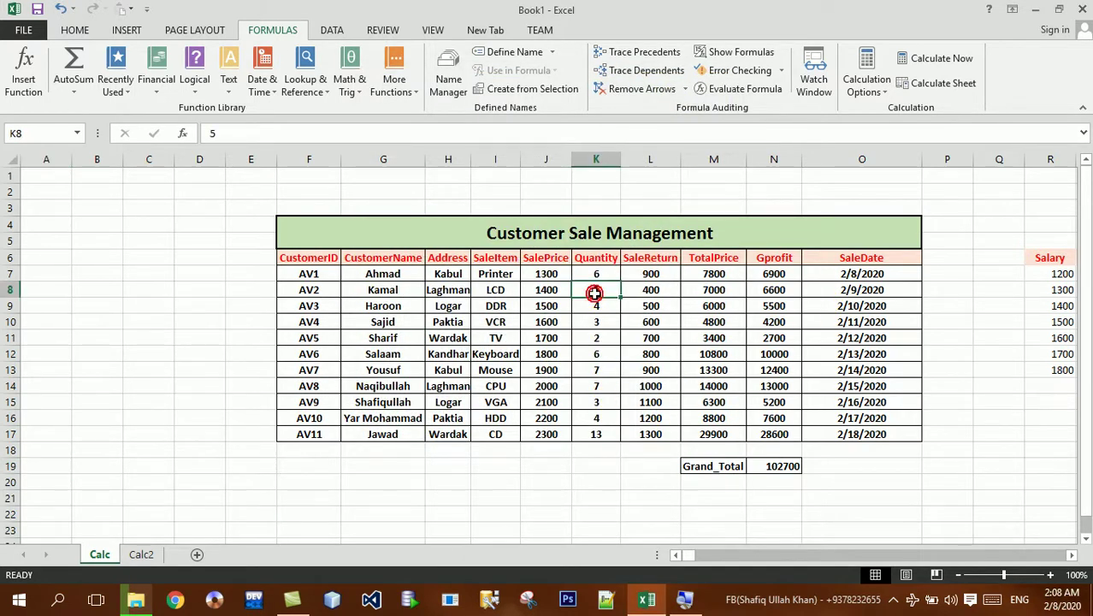
pyautogui.write('12')
pyautogui.press('Return')
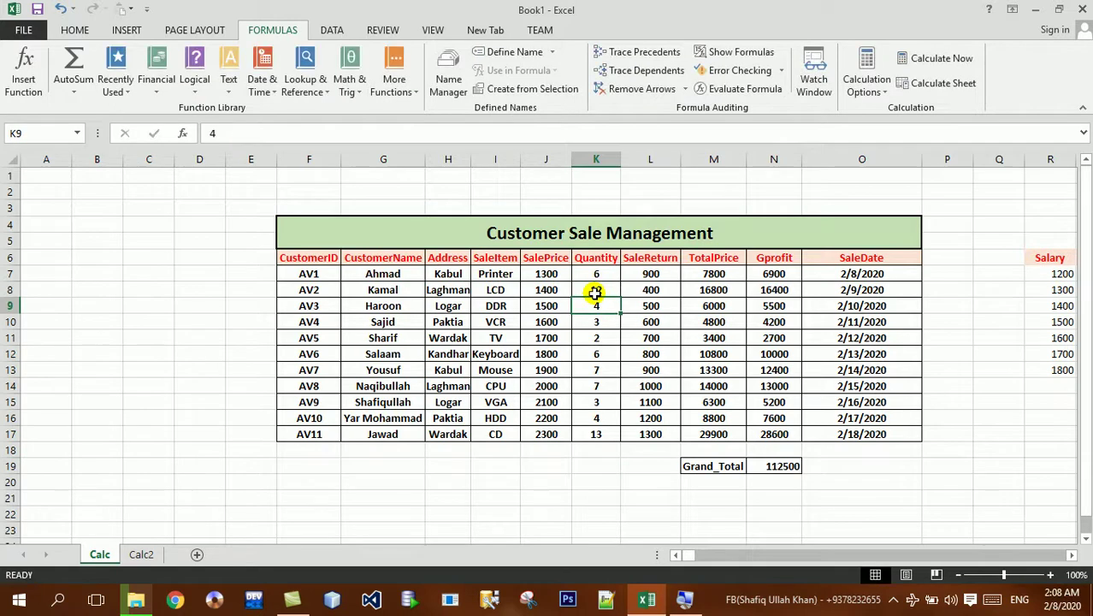
# - Back on Calc2, restore Automatic calculation so row 9 converts 6 Dollars to 480 Afghani
pyautogui.click(142, 554)
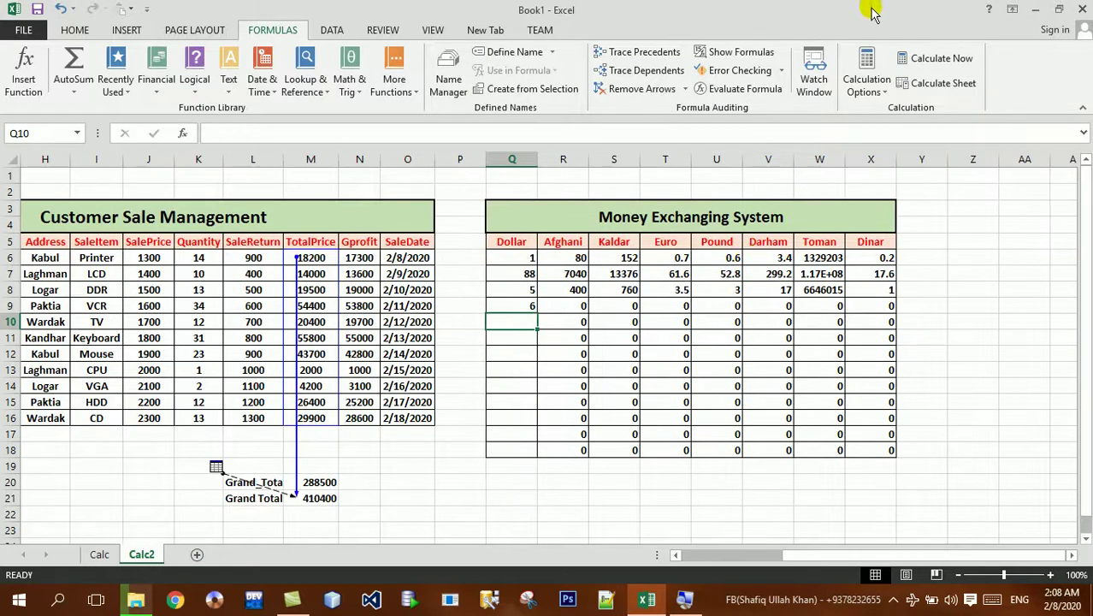
pyautogui.click(866, 83)
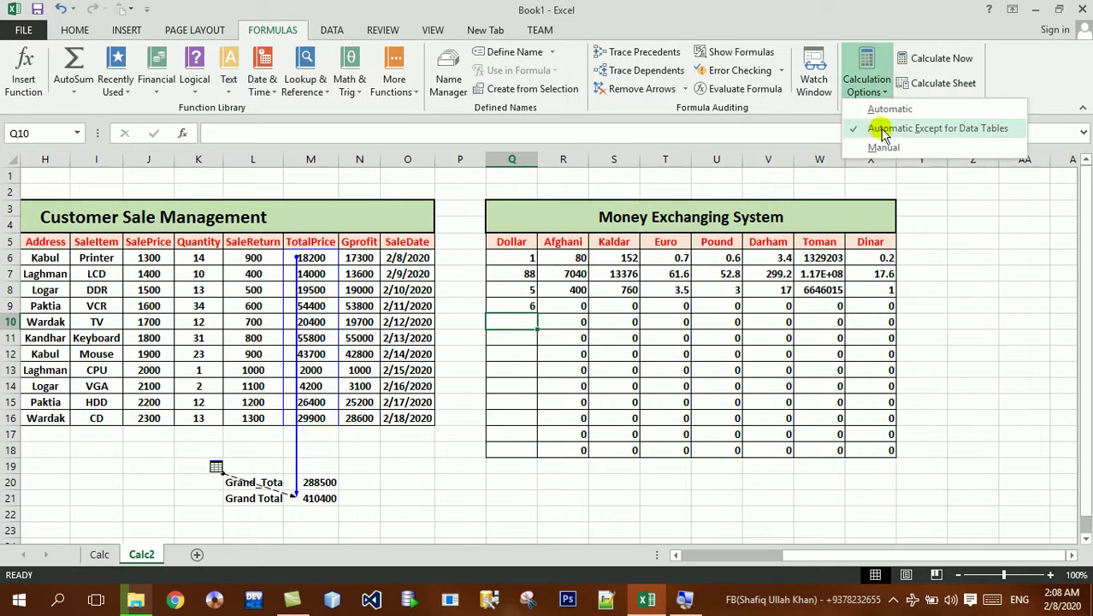
pyautogui.click(881, 109)
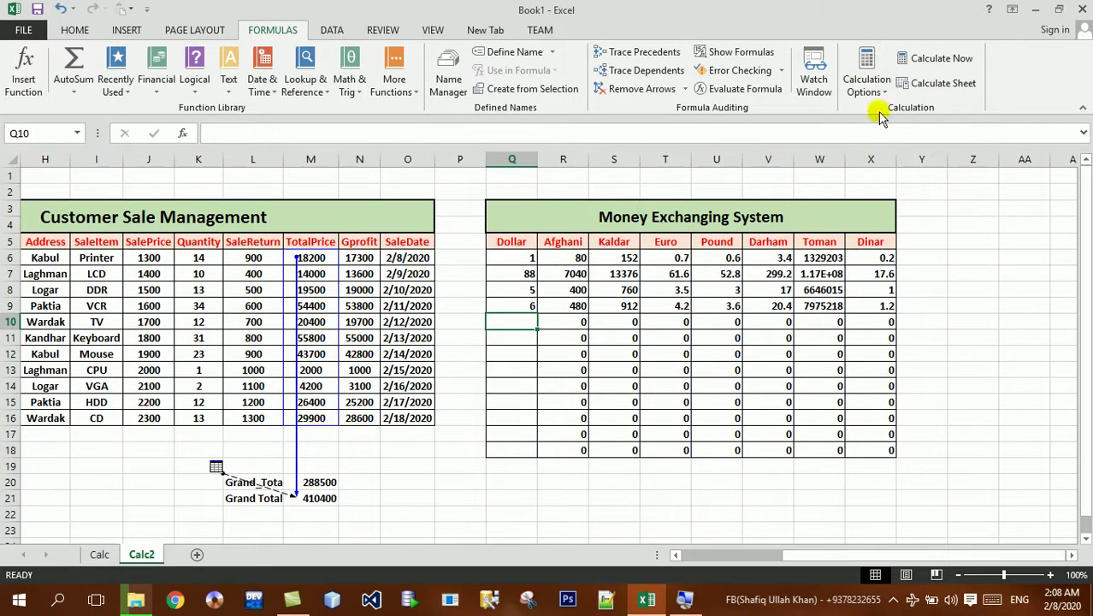
pyautogui.click(685, 318)
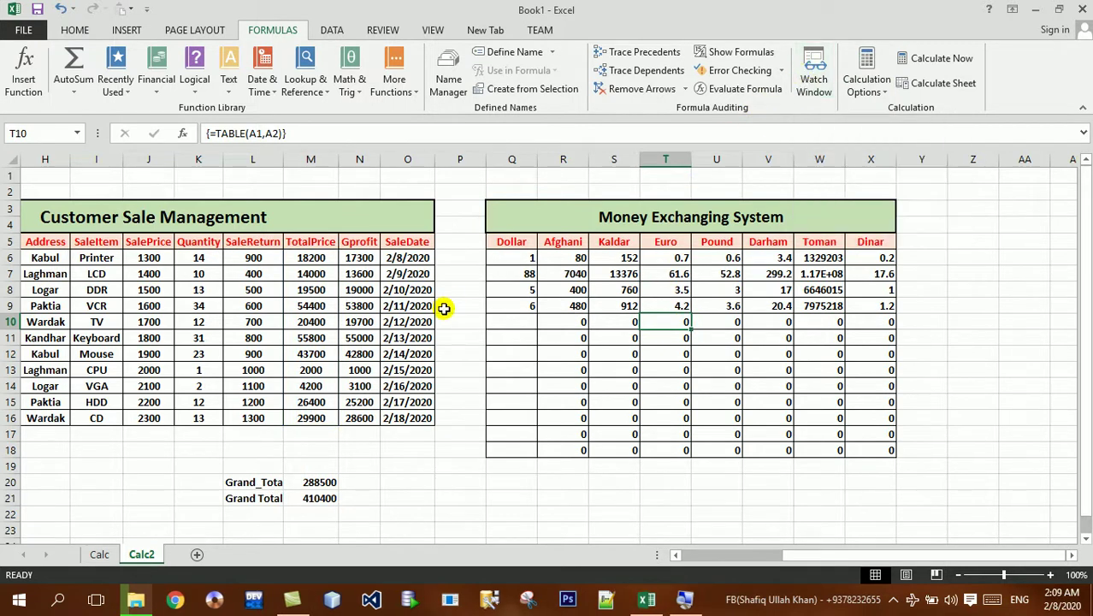
# - Copy the Customer Sale Management table F3:O16 and insert a new Sheet3 after Calc2
pyautogui.press('Left')
pyautogui.press('Left')
pyautogui.press('Left')
pyautogui.press('Left')
pyautogui.press('Left')
pyautogui.press('Left')
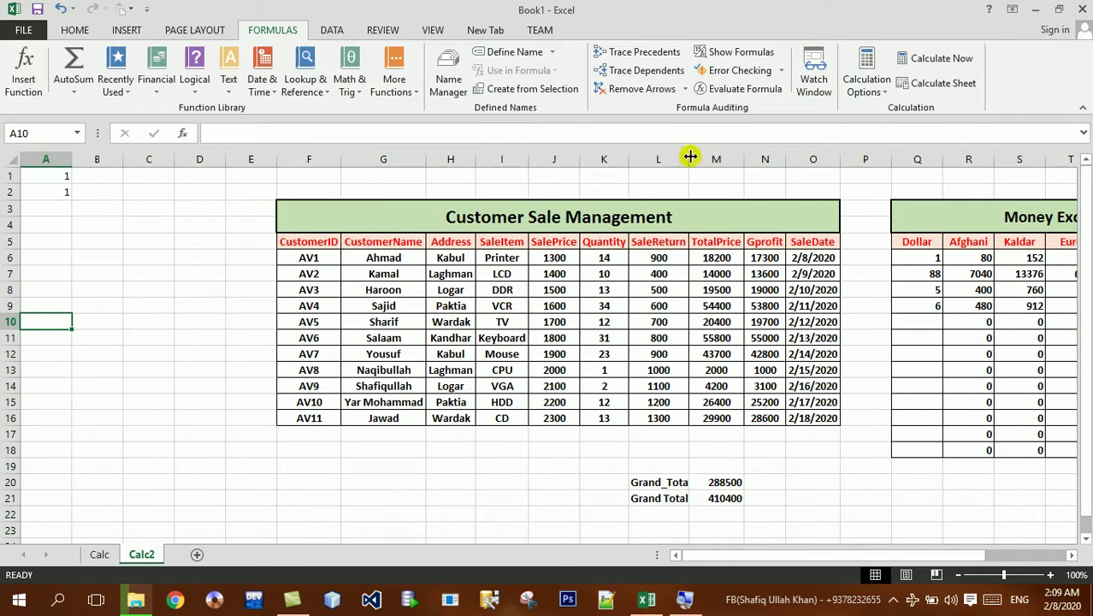
pyautogui.moveTo(696, 234); pyautogui.dragTo(659, 289)
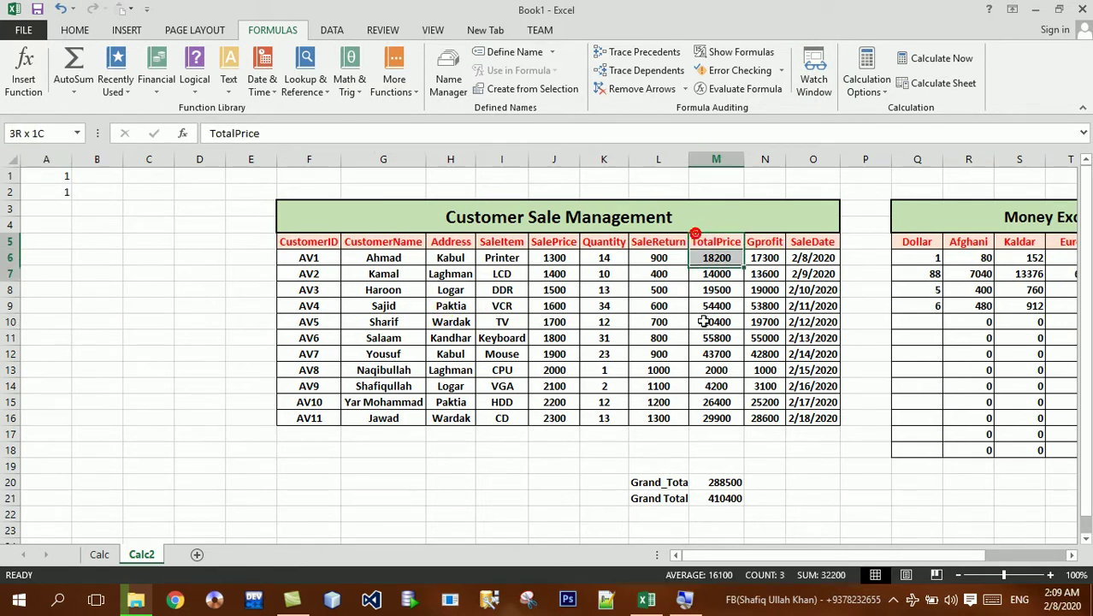
pyautogui.moveTo(588, 233)
pyautogui.mouseDown()
pyautogui.moveTo(579, 222)
pyautogui.moveTo(570, 418)
pyautogui.mouseUp()
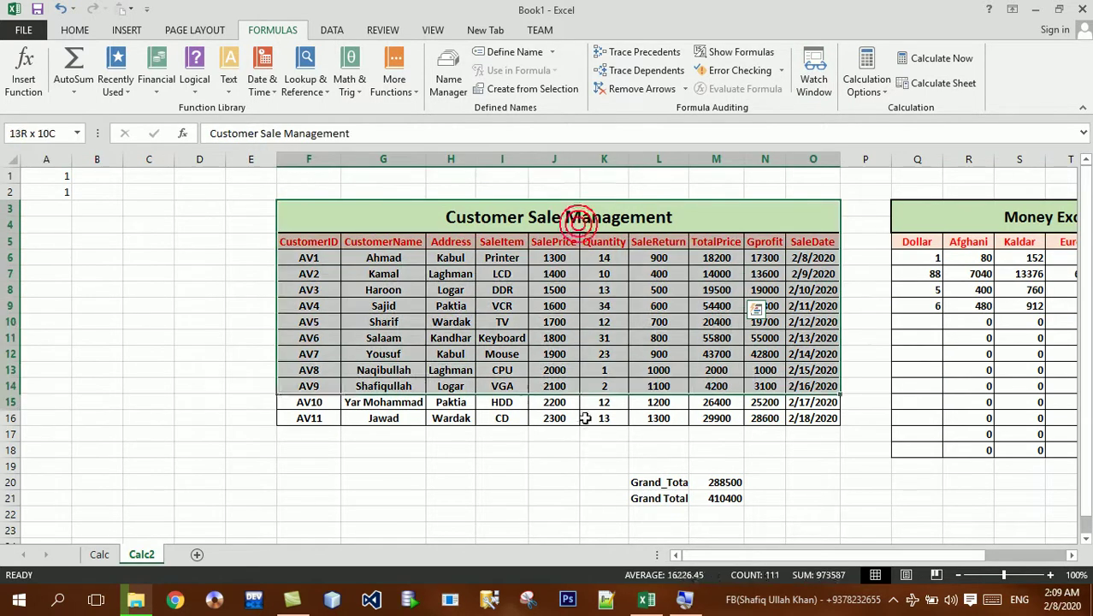
pyautogui.hotkey('ctrl', 'c')
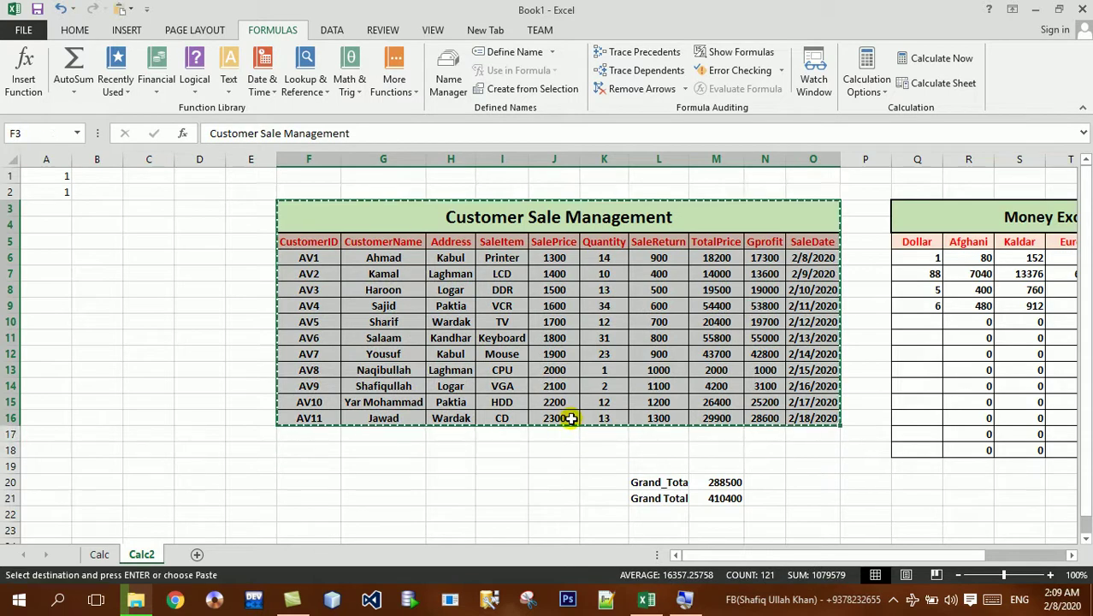
pyautogui.click(196, 556)
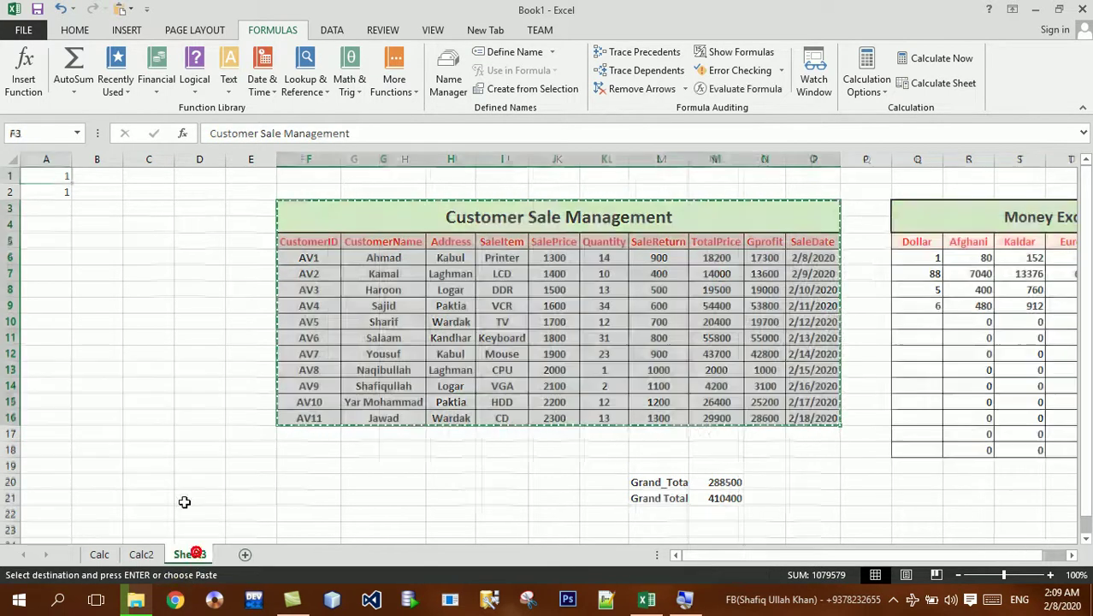
# - Paste the sales table repeatedly down Sheet3, with copies starting at rows 21, 44, 74 and 106
pyautogui.hotkey('ctrl', 'v')
pyautogui.press('Down')
pyautogui.press('Down')
pyautogui.press('Down')
pyautogui.press('Down')
pyautogui.press('Down')
pyautogui.press('Down')
pyautogui.press('Down')
pyautogui.press('Down')
pyautogui.press('Down')
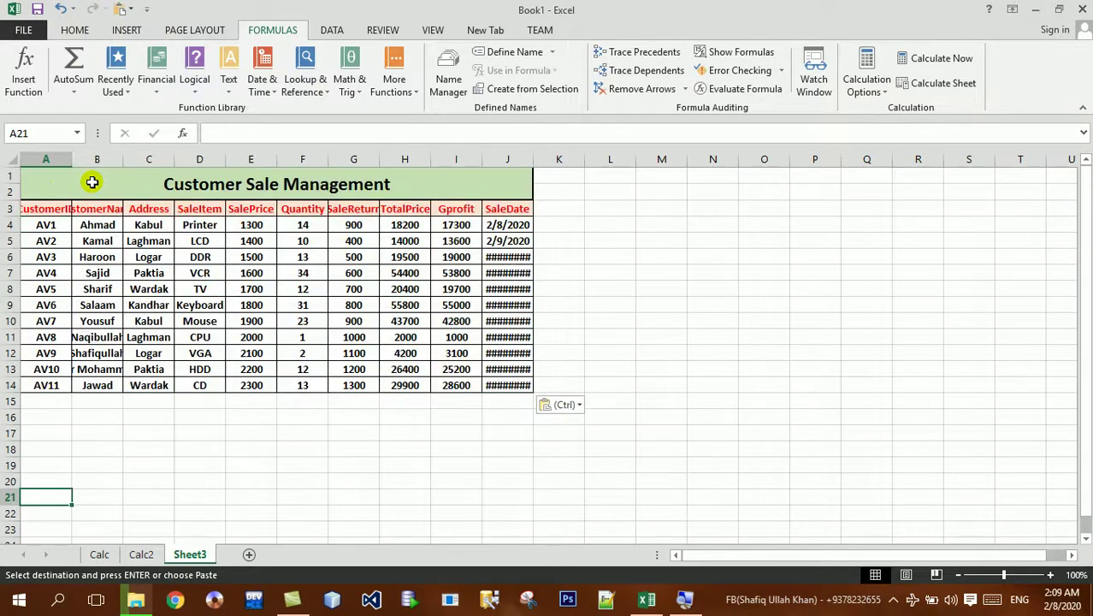
pyautogui.hotkey('ctrl', 'v')
pyautogui.press('Down')
pyautogui.press('Down')
pyautogui.press('Down')
pyautogui.press('Down')
pyautogui.press('Down')
pyautogui.press('Down')
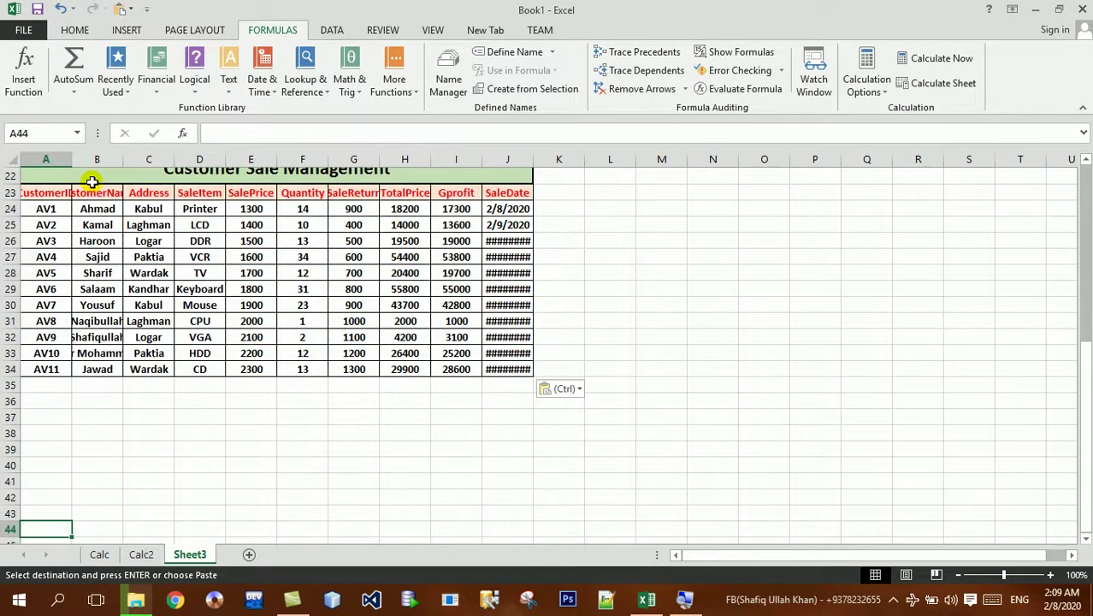
pyautogui.press('Down')
pyautogui.hotkey('ctrl', 'v')
pyautogui.press('Down')
pyautogui.press('Down')
pyautogui.press('Down')
pyautogui.press('Down')
pyautogui.press('Down')
pyautogui.press('Down')
pyautogui.hotkey('ctrl', 'v')
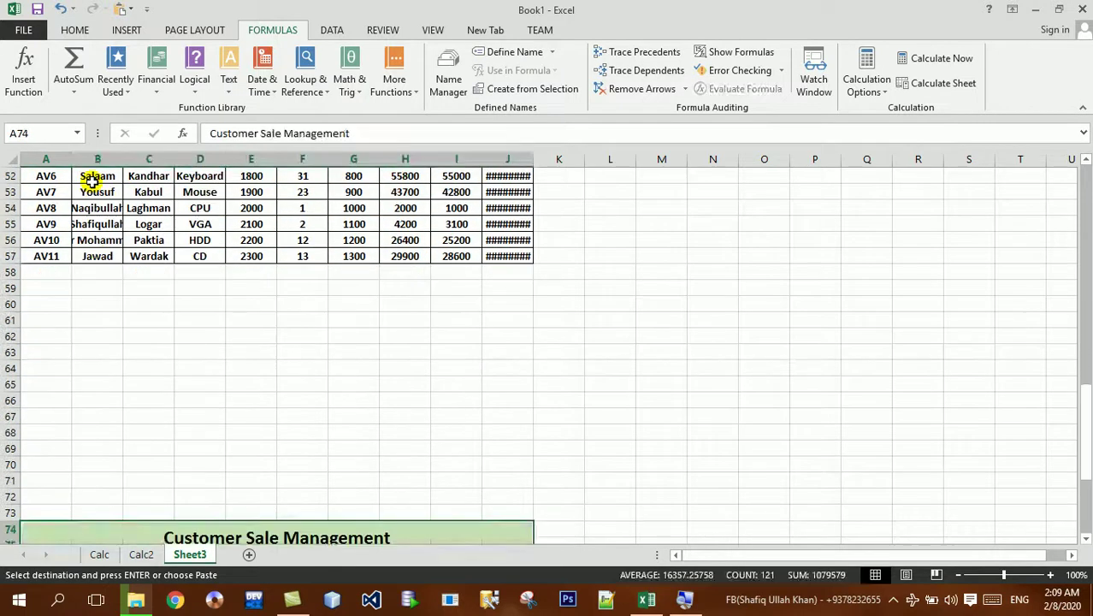
pyautogui.press('Down')
pyautogui.press('Down')
pyautogui.press('Down')
pyautogui.press('Down')
pyautogui.press('Down')
pyautogui.press('Down')
pyautogui.press('Down')
pyautogui.press('Down')
pyautogui.press('Down')
pyautogui.press('Down')
pyautogui.press('Down')
pyautogui.press('Down')
pyautogui.hotkey('ctrl', 'v')
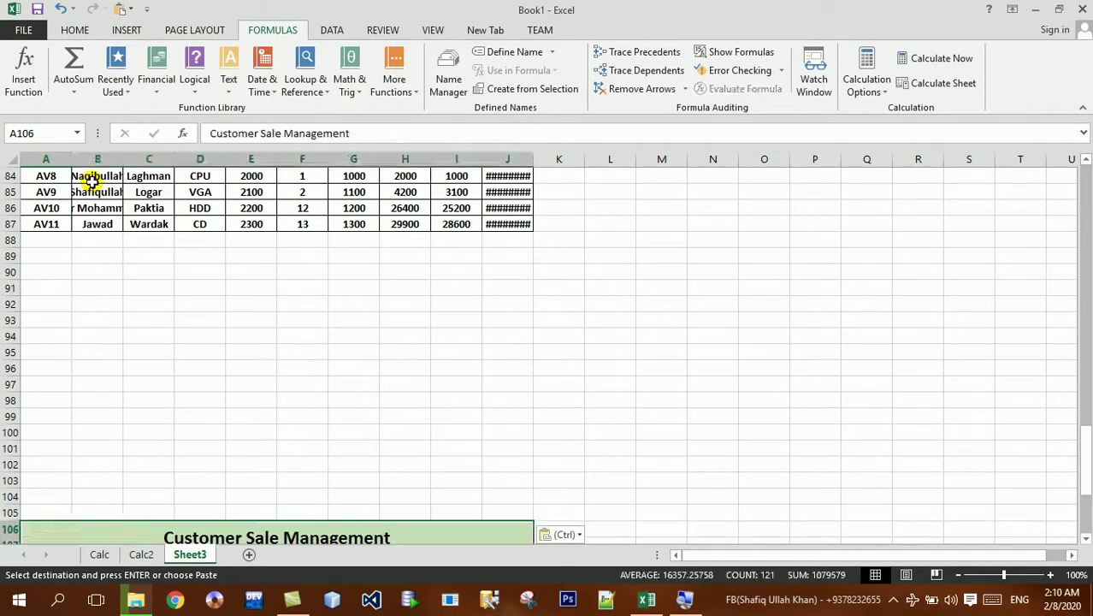
pyautogui.scroll(-1, 92, 181)
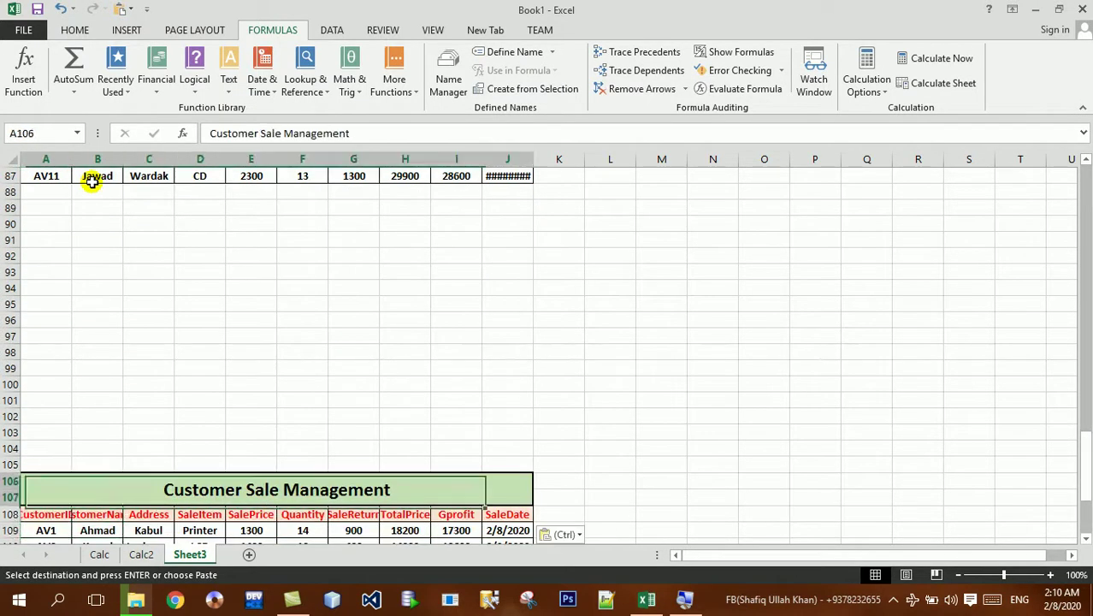
# - Retitle the row 106 table to Employee Sale Management
pyautogui.press('F2')
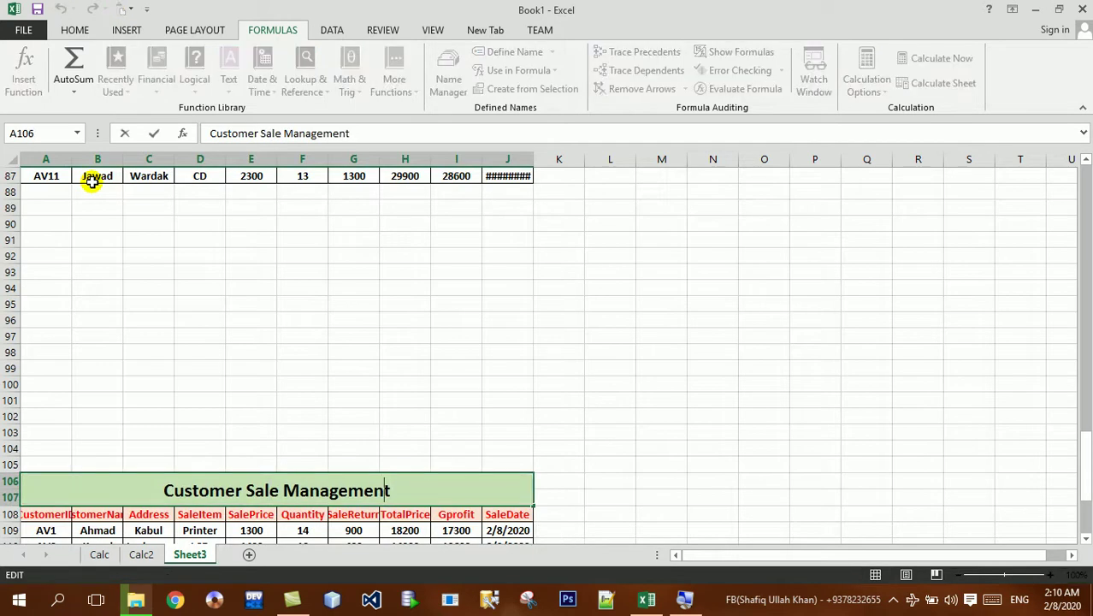
pyautogui.press('BackSpace')
pyautogui.press('BackSpace')
pyautogui.press('BackSpace')
pyautogui.press('BackSpace')
pyautogui.press('BackSpace')
pyautogui.press('BackSpace')
pyautogui.press('BackSpace')
pyautogui.press('BackSpace')
pyautogui.write('Empl')
pyautogui.press('BackSpace')
pyautogui.press('BackSpace')
pyautogui.write('mployee')
pyautogui.press('BackSpace')
pyautogui.press('BackSpace')
pyautogui.press('BackSpace')
pyautogui.write('yee')
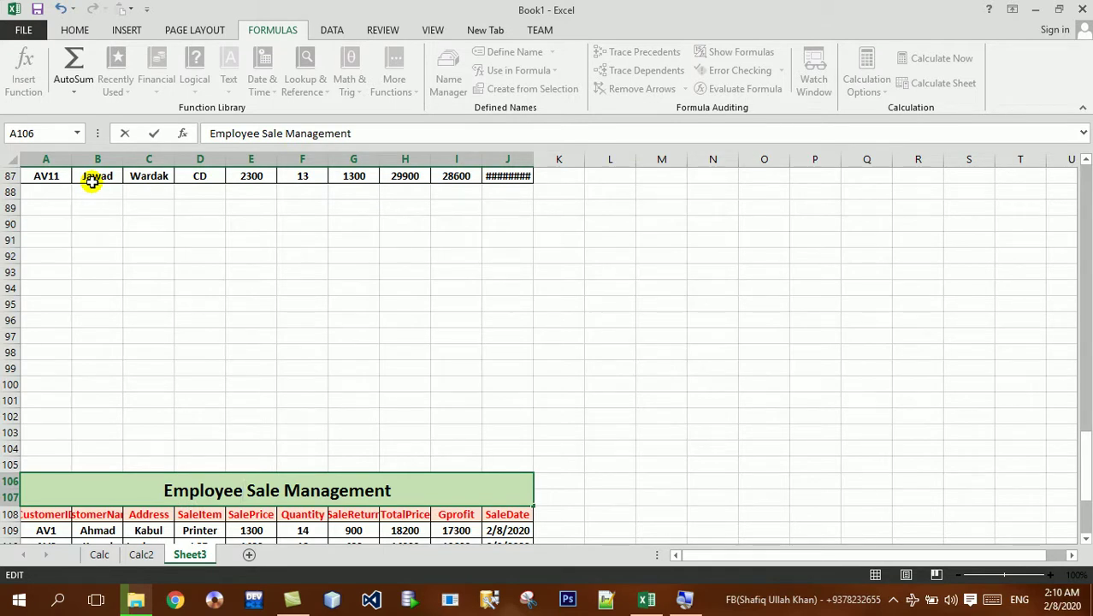
pyautogui.press('Return')
# - Retitle the row 74 table to Staff Sale Management
pyautogui.press('Right')
pyautogui.press('Up')
pyautogui.press('Up')
pyautogui.press('Up')
pyautogui.press('Up')
pyautogui.press('Up')
pyautogui.press('Up')
pyautogui.press('Up')
pyautogui.press('Up')
pyautogui.press('Up')
pyautogui.press('Up')
pyautogui.press('Up')
pyautogui.press('Up')
pyautogui.press('Up')
pyautogui.press('Up')
pyautogui.press('Up')
pyautogui.press('Up')
pyautogui.press('Up')
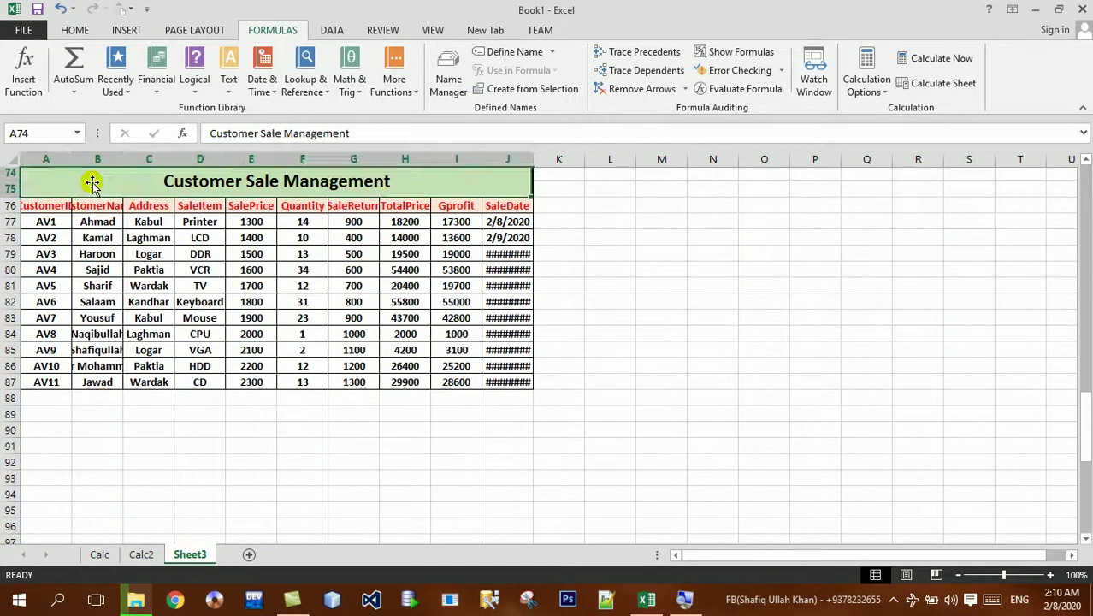
pyautogui.scroll(1, 92, 182)
pyautogui.click(93, 182)
pyautogui.press('Down')
pyautogui.press('Down')
pyautogui.press('F2')
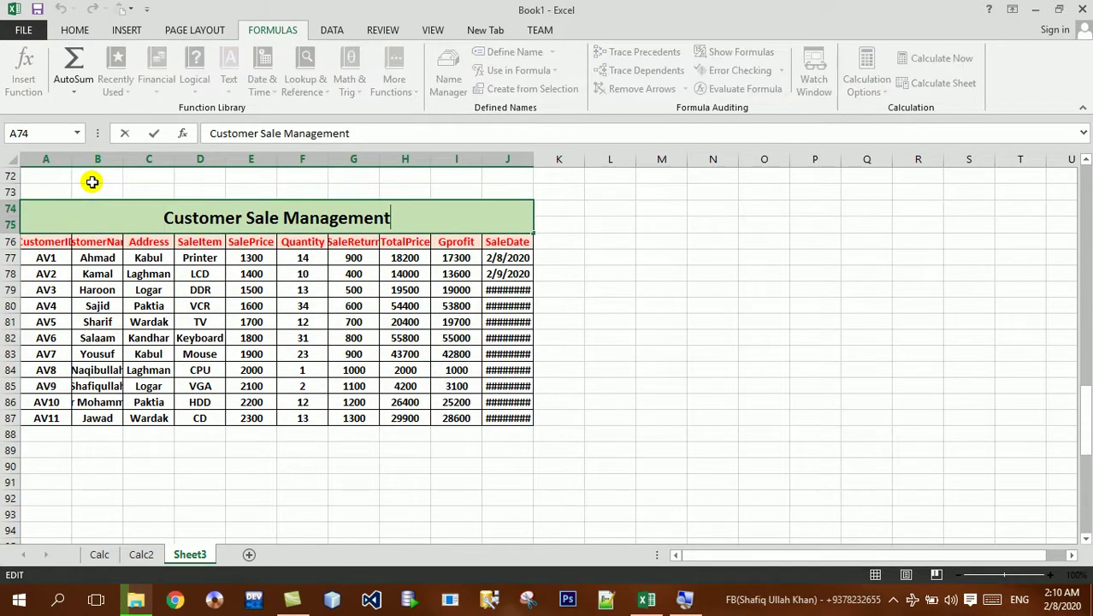
pyautogui.press('BackSpace')
pyautogui.press('BackSpace')
pyautogui.press('BackSpace')
pyautogui.press('BackSpace')
pyautogui.press('BackSpace')
pyautogui.press('BackSpace')
pyautogui.press('BackSpace')
pyautogui.press('BackSpace')
pyautogui.write('Stu')
pyautogui.press('BackSpace')
pyautogui.write('aff')
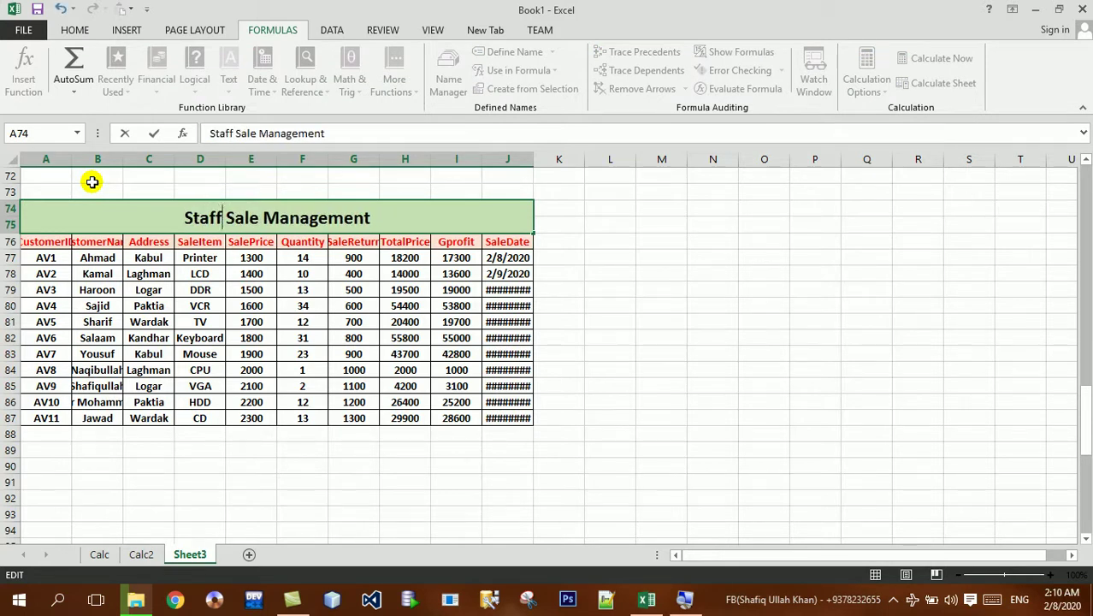
pyautogui.click(93, 183)
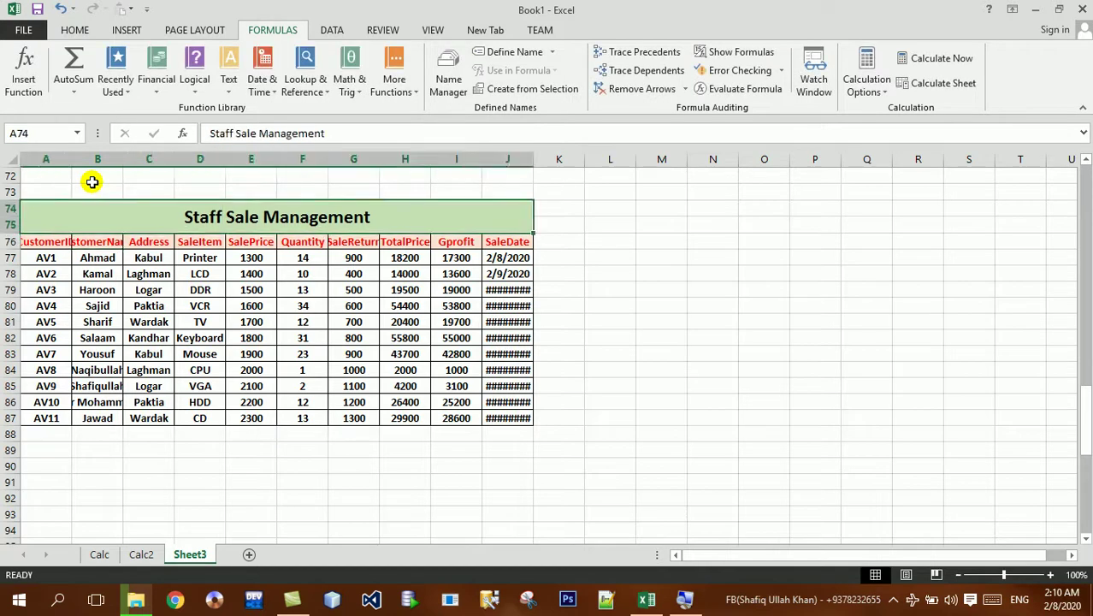
# - Retitle the row 44 table to Students Sale Management
pyautogui.press('Up')
pyautogui.press('Up')
pyautogui.press('Up')
pyautogui.press('Up')
pyautogui.press('Up')
pyautogui.press('Up')
pyautogui.press('Up')
pyautogui.press('Up')
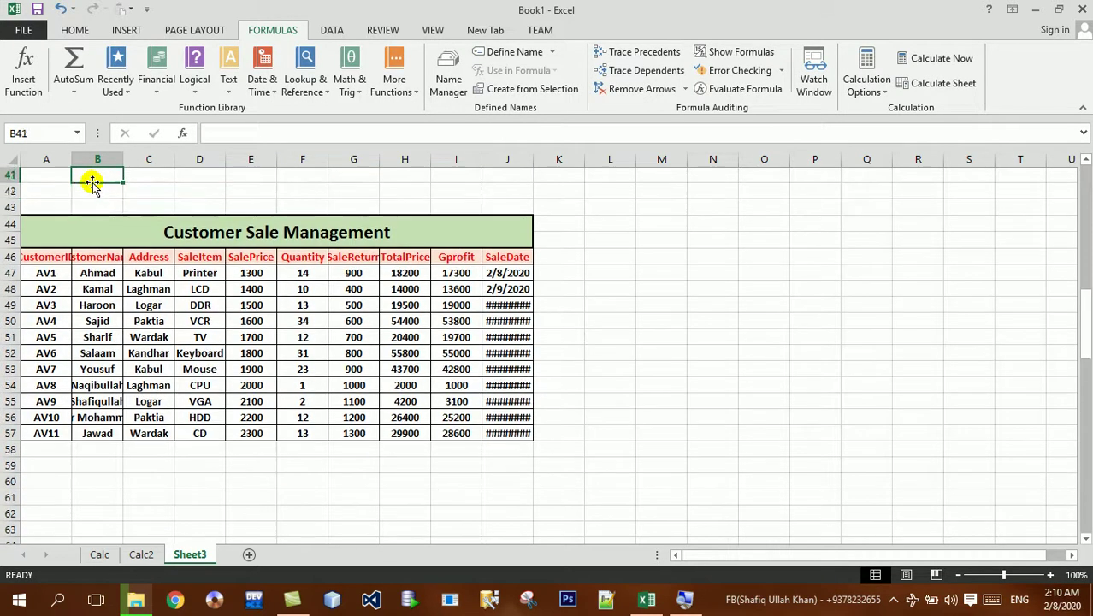
pyautogui.press('Down')
pyautogui.press('Down')
pyautogui.press('F2')
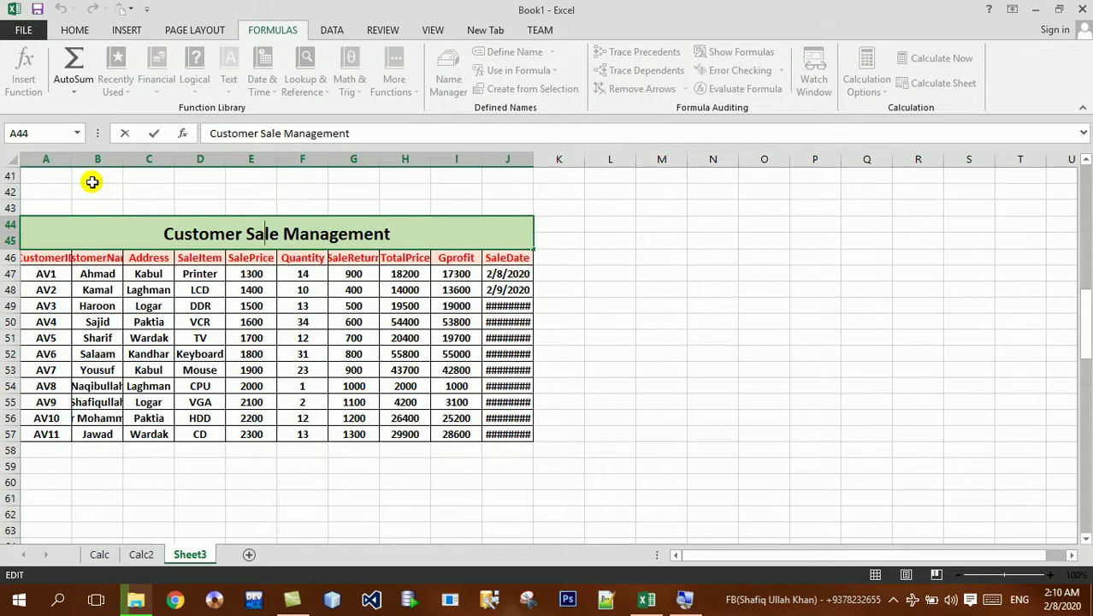
pyautogui.press('BackSpace')
pyautogui.press('BackSpace')
pyautogui.press('BackSpace')
pyautogui.press('BackSpace')
pyautogui.press('BackSpace')
pyautogui.write('Students')
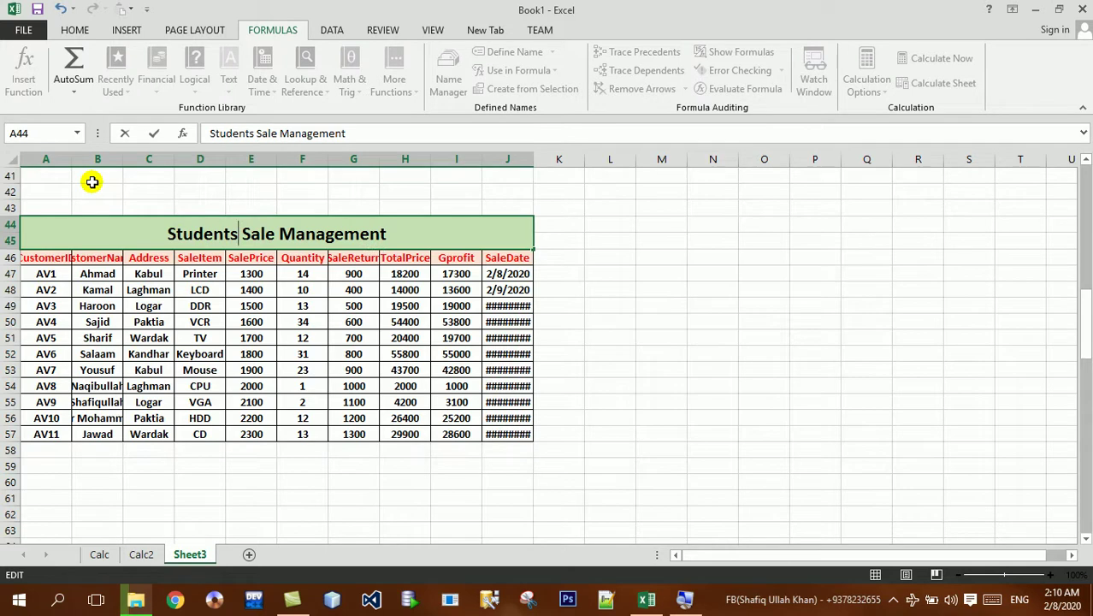
pyautogui.press('Return')
# - Retitle the row 21 table to Item Sale Management
pyautogui.scroll(9, 91, 181)
pyautogui.click(92, 181)
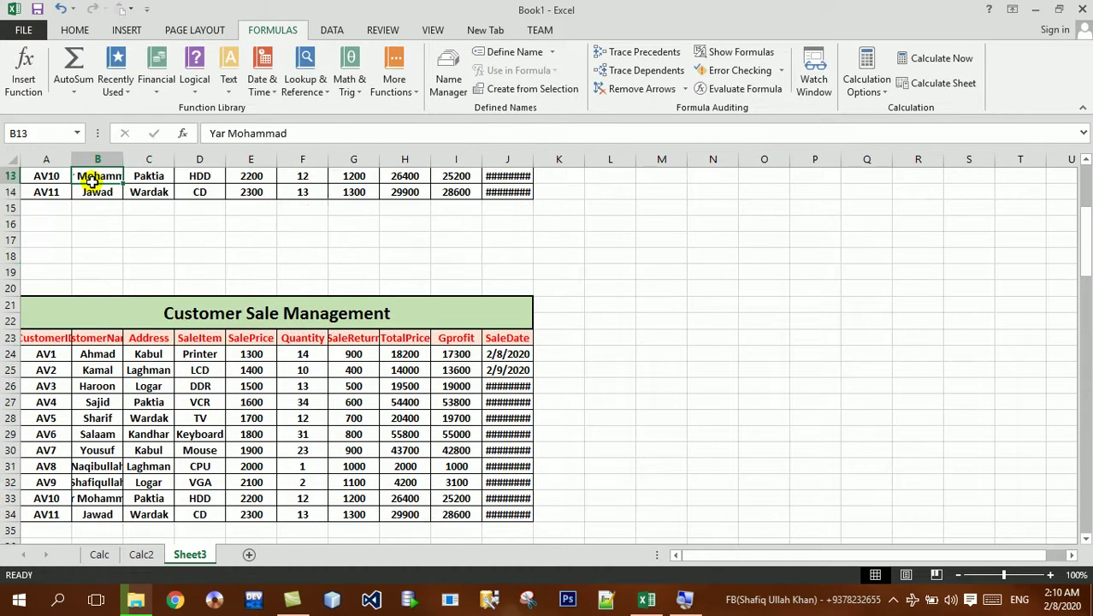
pyautogui.scroll(1, 92, 181)
pyautogui.press('Up')
pyautogui.press('Up')
pyautogui.hotkey('ctrl', 'Down')
pyautogui.hotkey('ctrl', 'Down')
pyautogui.press('Up')
pyautogui.press('F2')
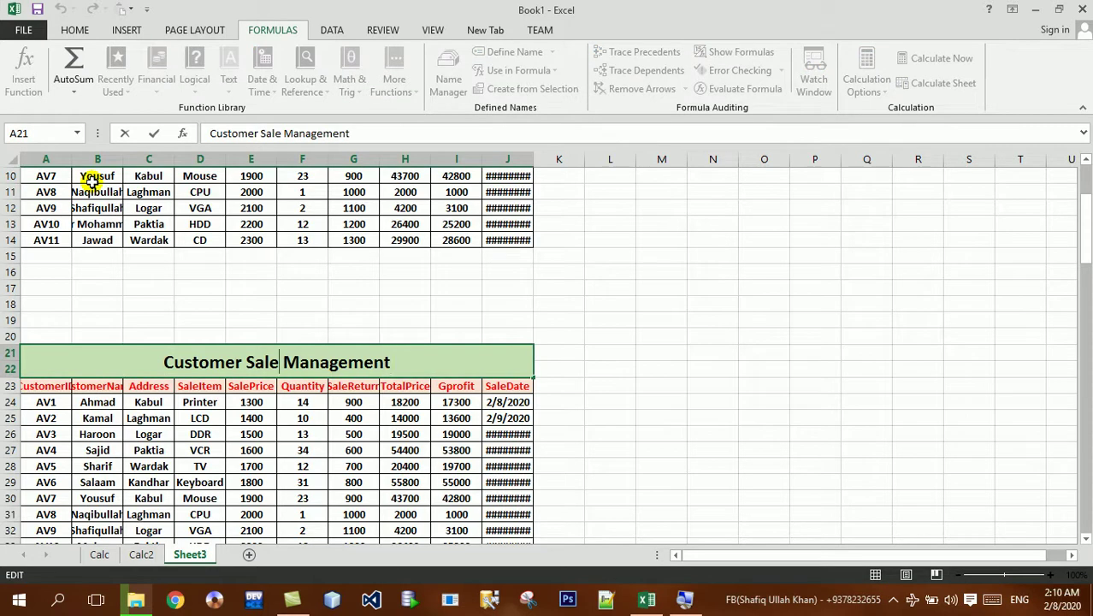
pyautogui.press('BackSpace')
pyautogui.press('BackSpace')
pyautogui.press('BackSpace')
pyautogui.press('BackSpace')
pyautogui.press('BackSpace')
pyautogui.press('BackSpace')
pyautogui.press('BackSpace')
pyautogui.press('BackSpace')
pyautogui.write('E')
pyautogui.press('BackSpace')
pyautogui.write('Item')
pyautogui.press('Return')
# - Retitle the top table to Vendor Sale Management
pyautogui.press('Up')
pyautogui.press('Up')
pyautogui.press('Up')
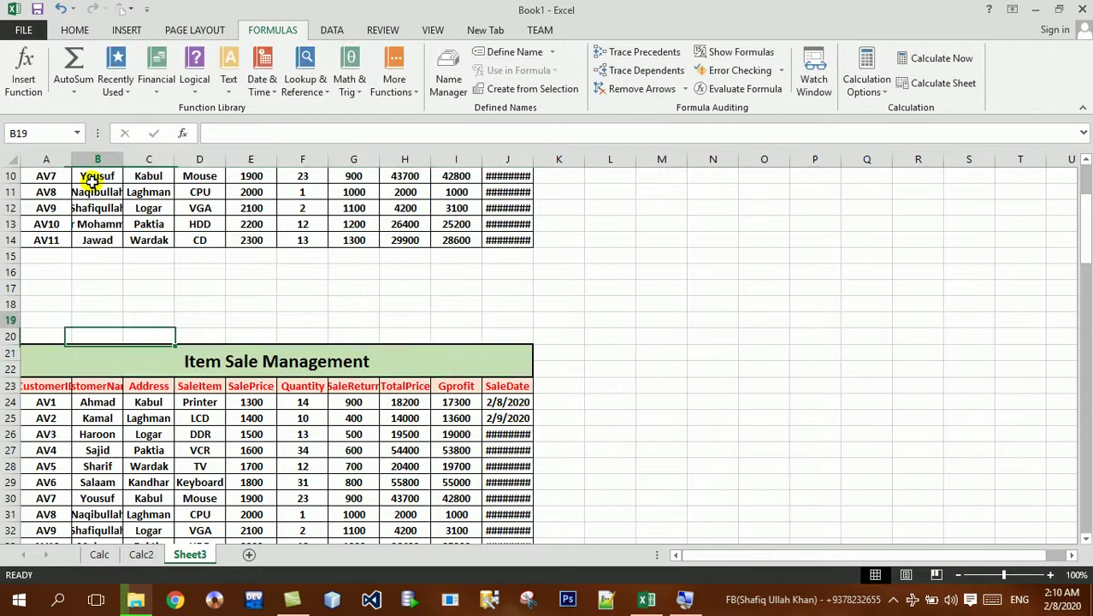
pyautogui.hotkey('ctrl', 'Up')
pyautogui.hotkey('ctrl', 'Up')
pyautogui.press('Up')
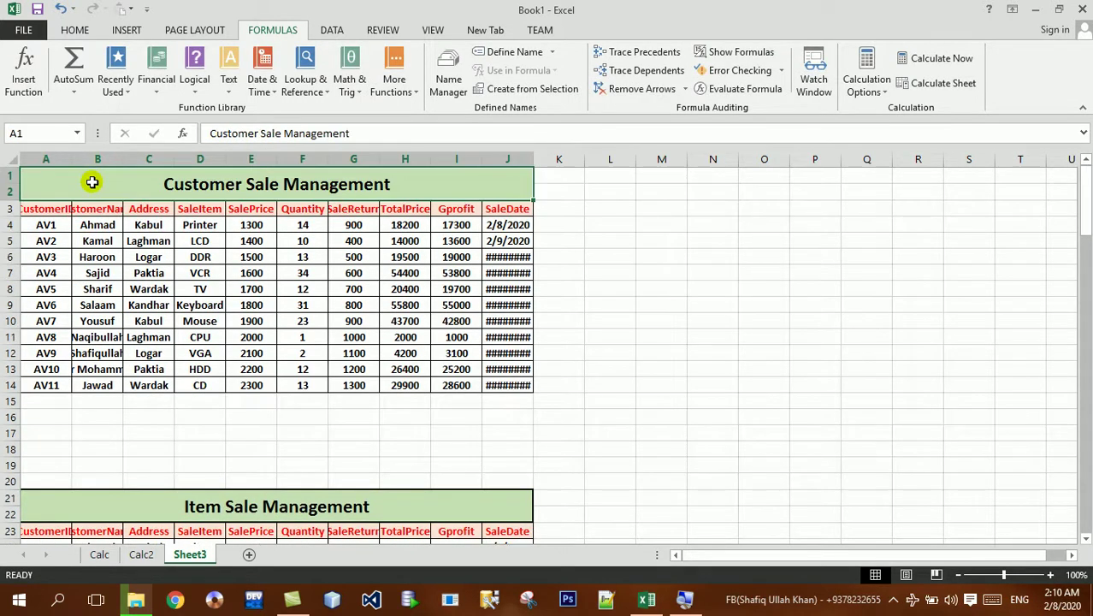
pyautogui.press('F2')
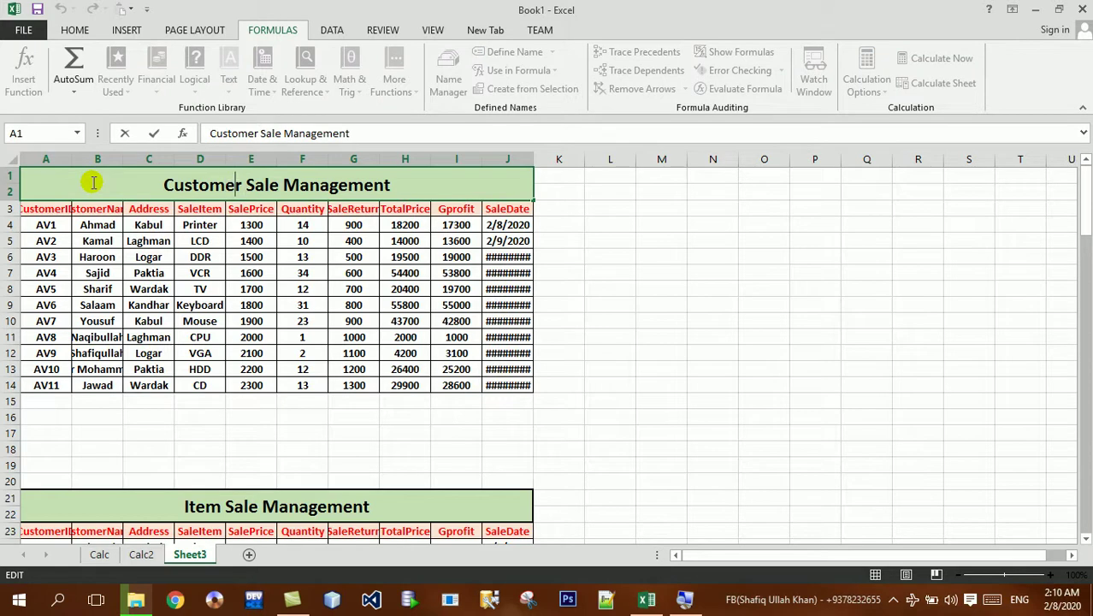
pyautogui.press('BackSpace')
pyautogui.press('BackSpace')
pyautogui.press('BackSpace')
pyautogui.press('BackSpace')
pyautogui.press('BackSpace')
pyautogui.press('BackSpace')
pyautogui.press('BackSpace')
pyautogui.write('Vin')
pyautogui.press('BackSpace')
pyautogui.press('BackSpace')
pyautogui.write('ednro')
pyautogui.press('BackSpace')
pyautogui.press('BackSpace')
pyautogui.press('BackSpace')
pyautogui.press('BackSpace')
pyautogui.write('ndor')
pyautogui.press('Return')
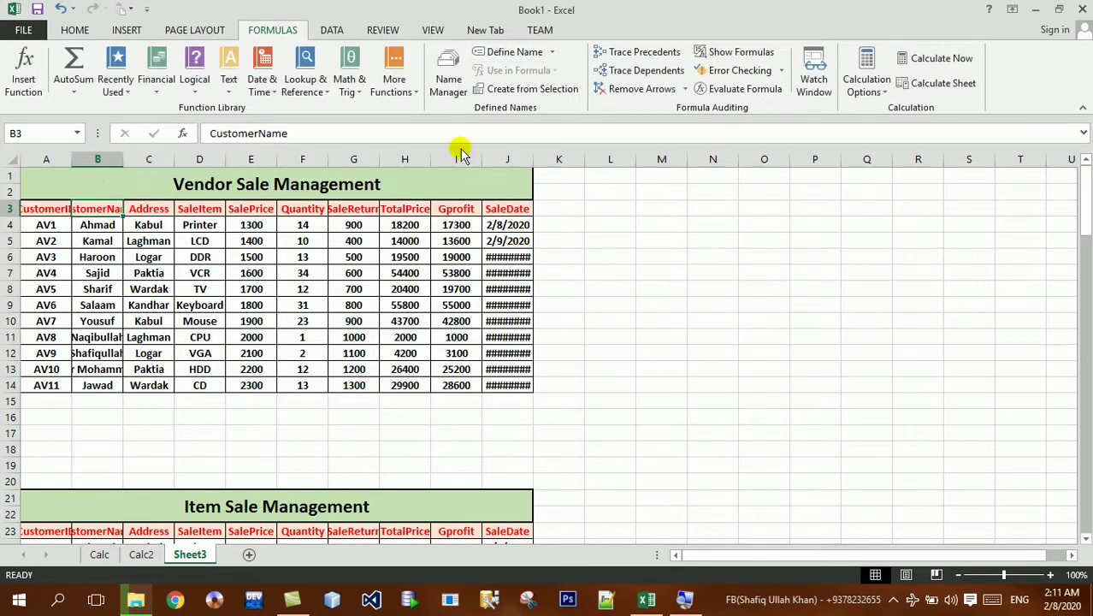
# - Open the Watch Window and add watches for the Vendor table range A1:J14 (140 cells)
pyautogui.click(813, 73)
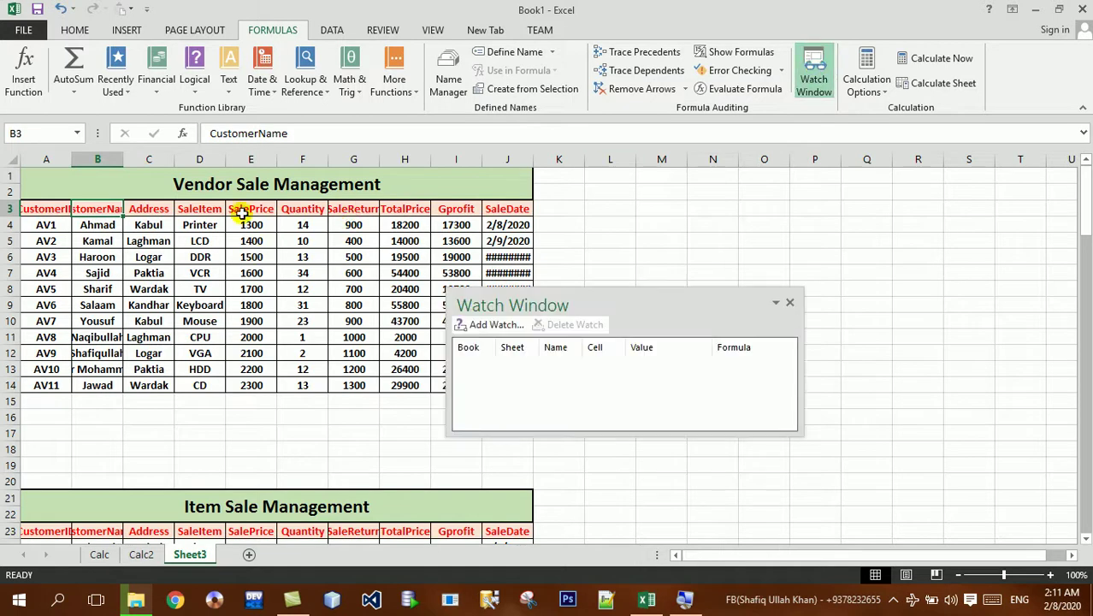
pyautogui.click(493, 324)
pyautogui.moveTo(257, 182)
pyautogui.mouseDown()
pyautogui.moveTo(257, 428)
pyautogui.moveTo(235, 386)
pyautogui.mouseUp()
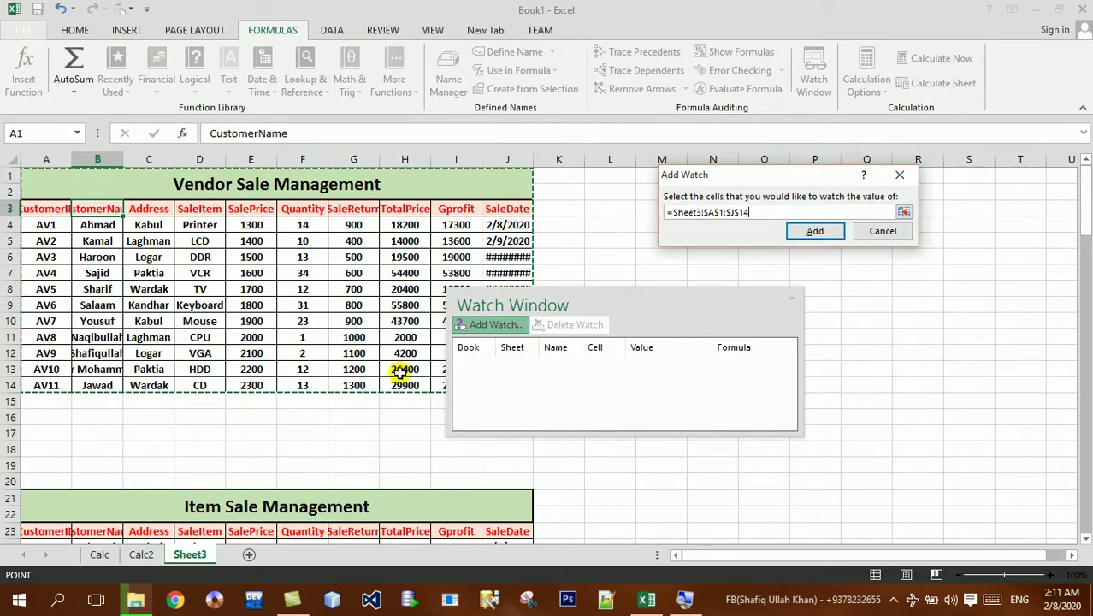
pyautogui.click(814, 233)
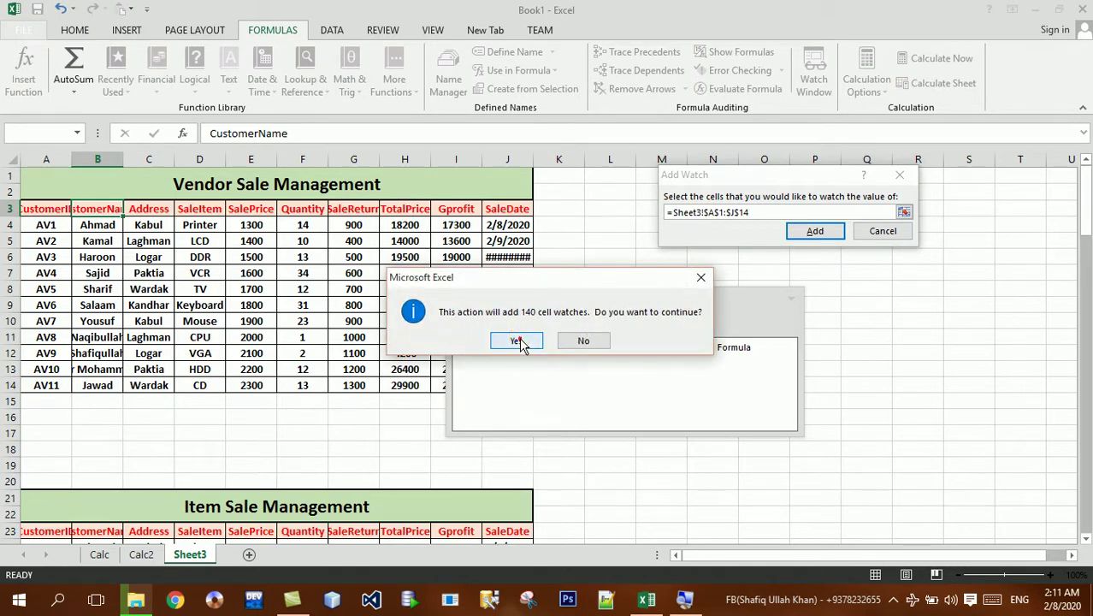
pyautogui.click(517, 340)
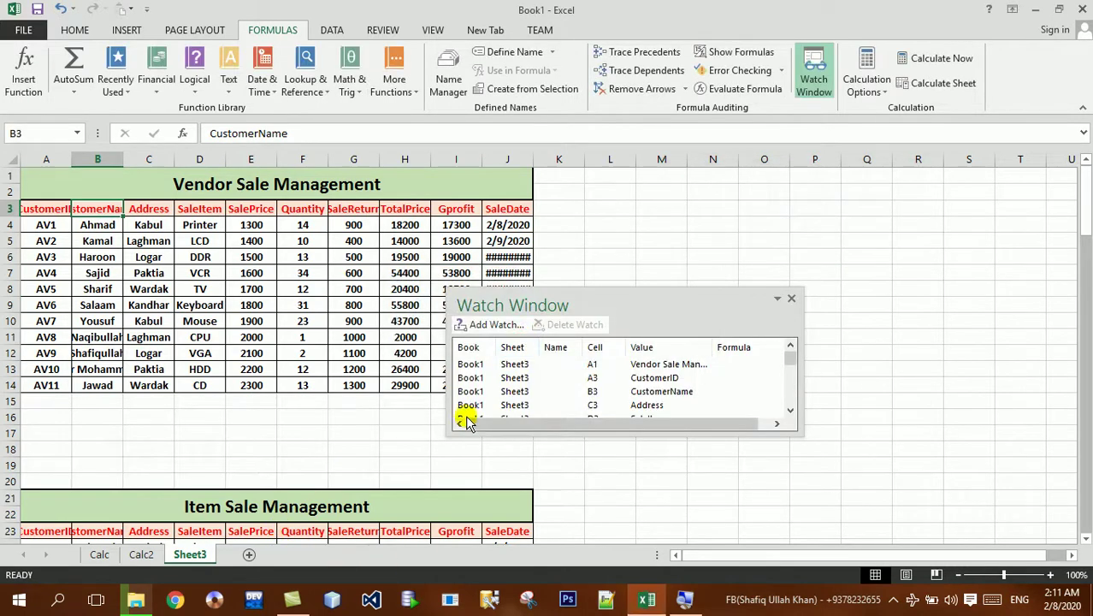
# - Add watches for the Item table title rows and the Students title range A44:J45
pyautogui.click(495, 324)
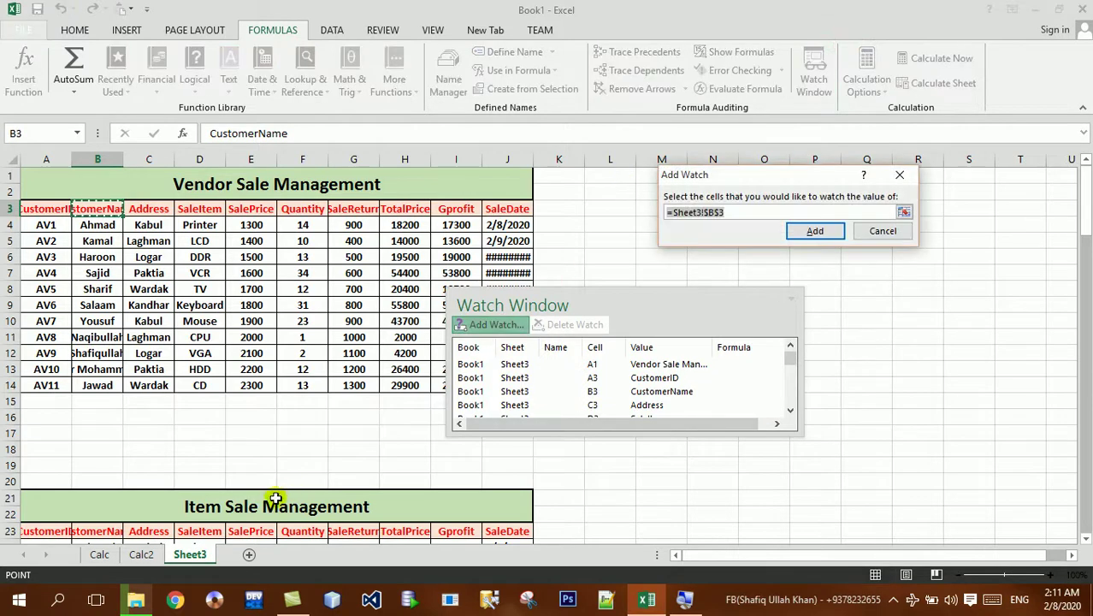
pyautogui.moveTo(275, 499)
pyautogui.mouseDown()
pyautogui.moveTo(281, 583)
pyautogui.moveTo(263, 326)
pyautogui.mouseUp()
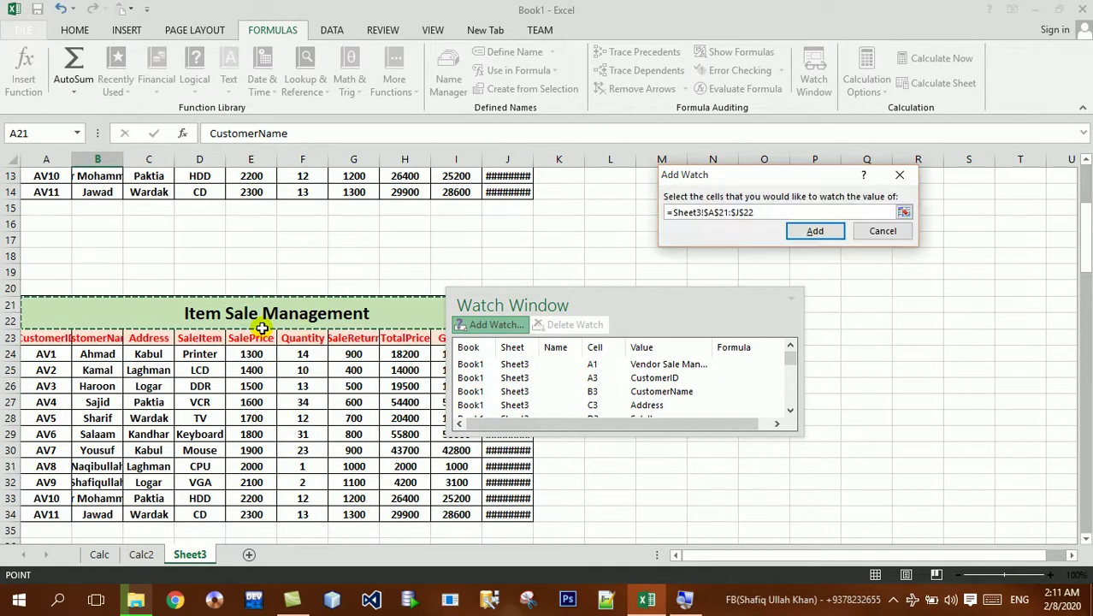
pyautogui.click(817, 232)
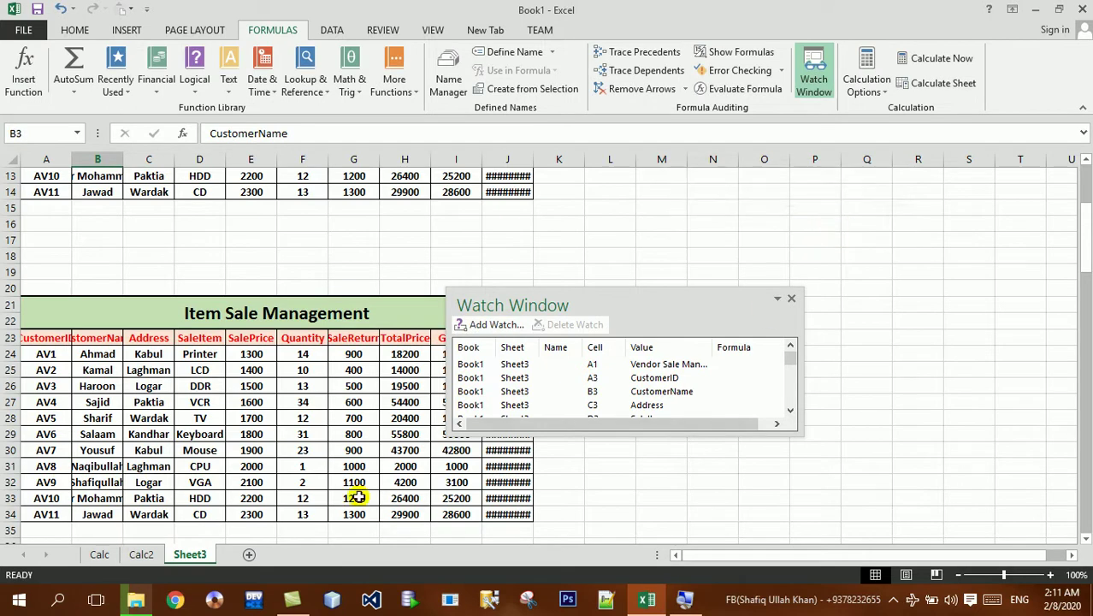
pyautogui.click(304, 470)
pyautogui.press('Down')
pyautogui.press('Down')
pyautogui.press('Down')
pyautogui.press('Down')
pyautogui.press('Down')
pyautogui.press('Down')
pyautogui.press('Down')
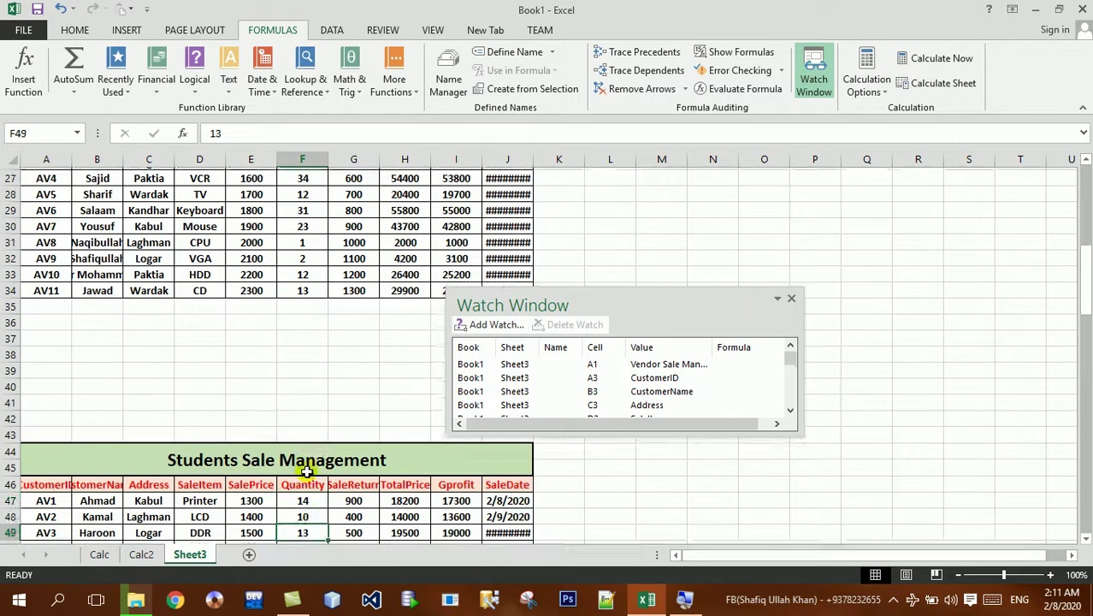
pyautogui.press('Down')
pyautogui.press('Down')
pyautogui.press('Down')
pyautogui.click(487, 324)
pyautogui.click(410, 306)
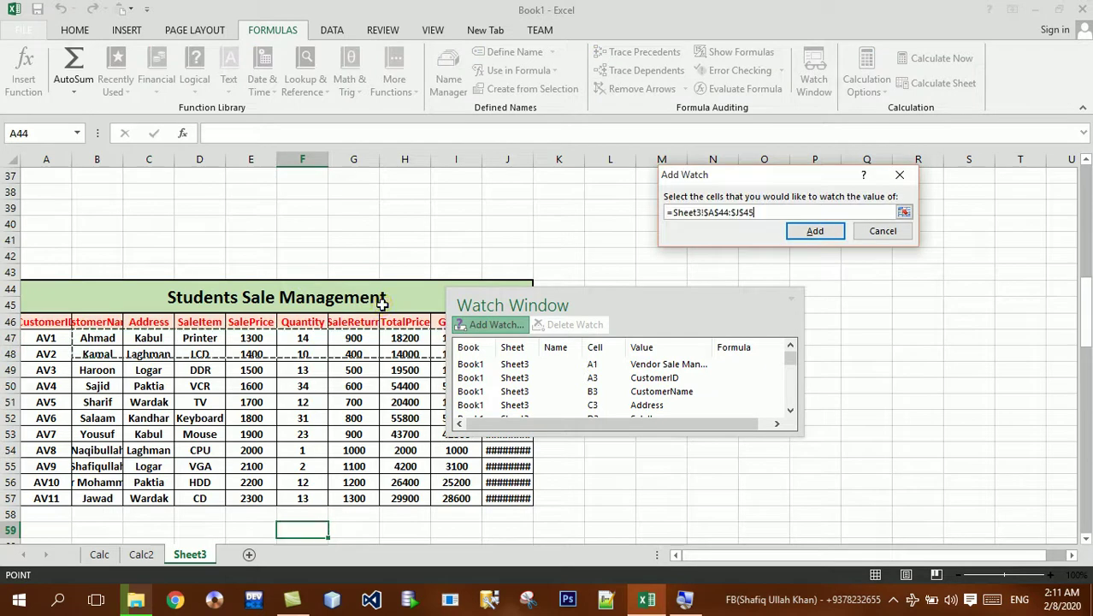
pyautogui.click(815, 230)
# - Add a watch for the Staff table's Quantity cell F78
pyautogui.click(303, 466)
pyautogui.press('Down')
pyautogui.press('Down')
pyautogui.press('Down')
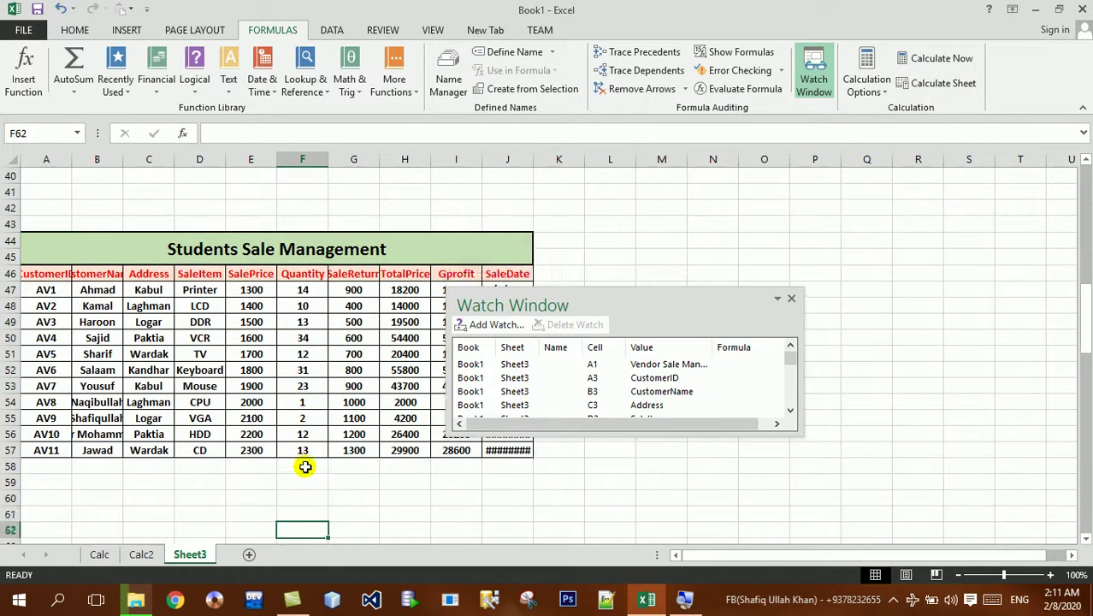
pyautogui.press('Down')
pyautogui.press('Down')
pyautogui.press('Down')
pyautogui.press('Down')
pyautogui.press('Down')
pyautogui.press('Down')
pyautogui.press('Down')
pyautogui.press('Down')
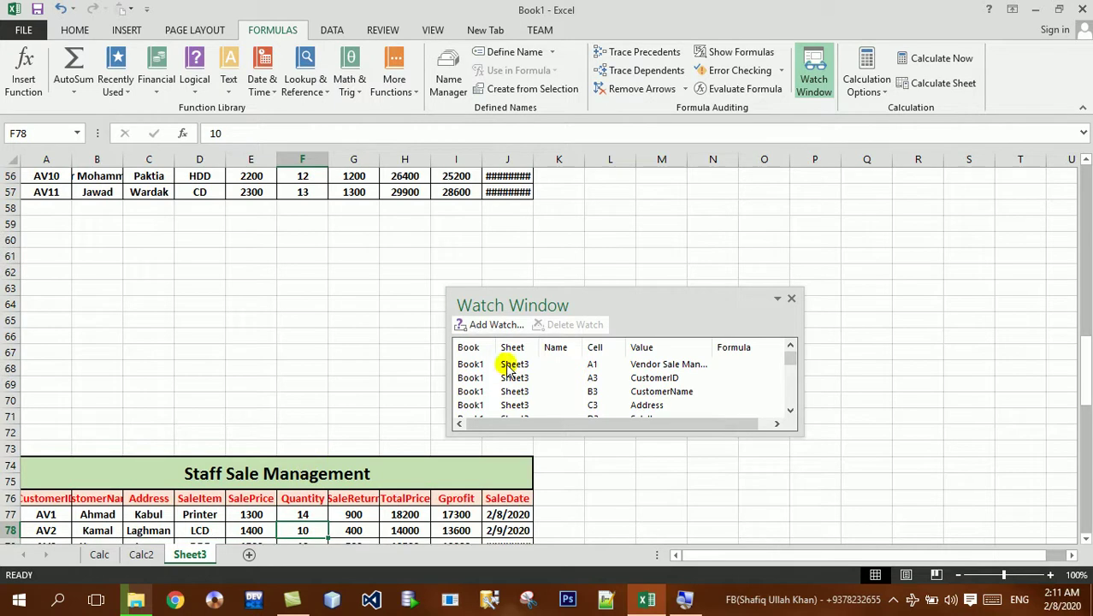
pyautogui.click(489, 325)
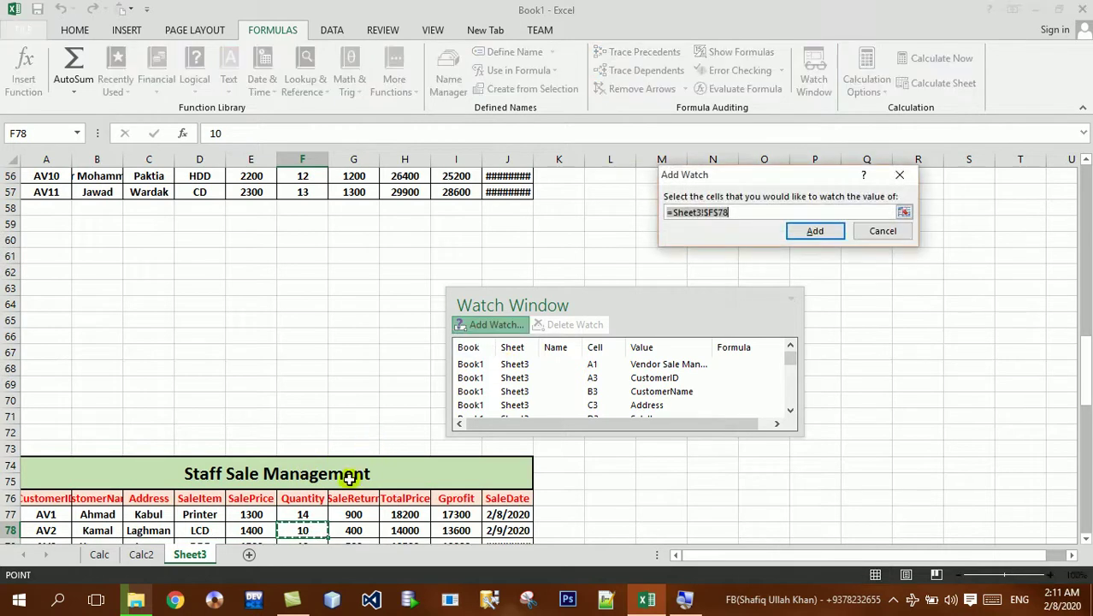
pyautogui.click(813, 231)
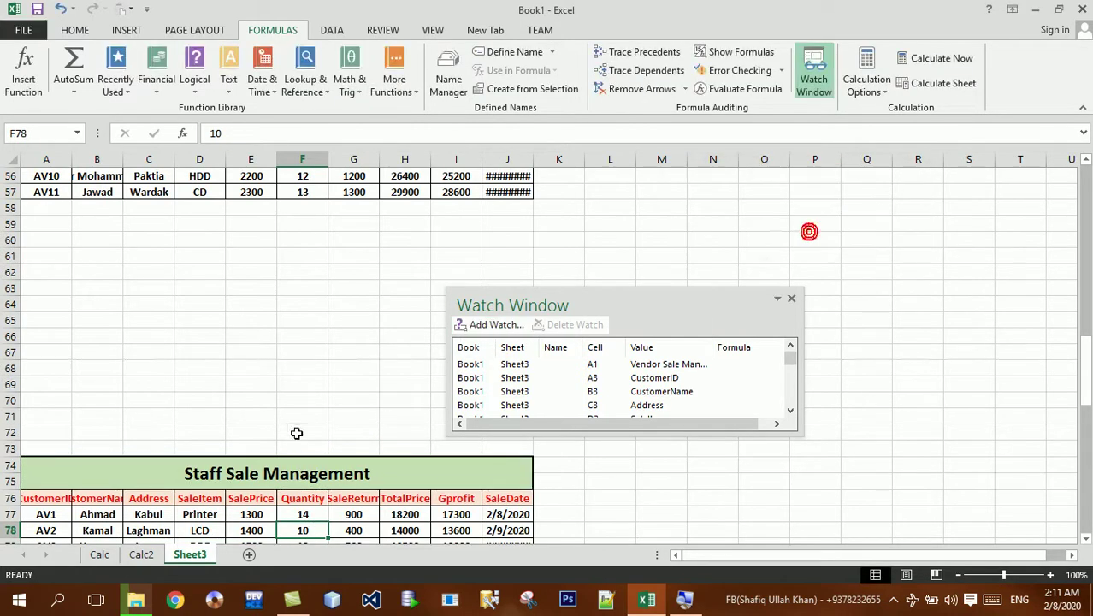
# - Add a watch for the Employee title rows A106:J107, then close the Watch Window
pyautogui.click(254, 433)
pyautogui.press('Down')
pyautogui.press('Down')
pyautogui.press('Down')
pyautogui.press('Down')
pyautogui.press('Down')
pyautogui.press('Down')
pyautogui.press('Down')
pyautogui.press('Down')
pyautogui.press('Down')
pyautogui.press('Down')
pyautogui.press('Down')
pyautogui.press('Down')
pyautogui.press('Down')
pyautogui.press('Down')
pyautogui.press('Down')
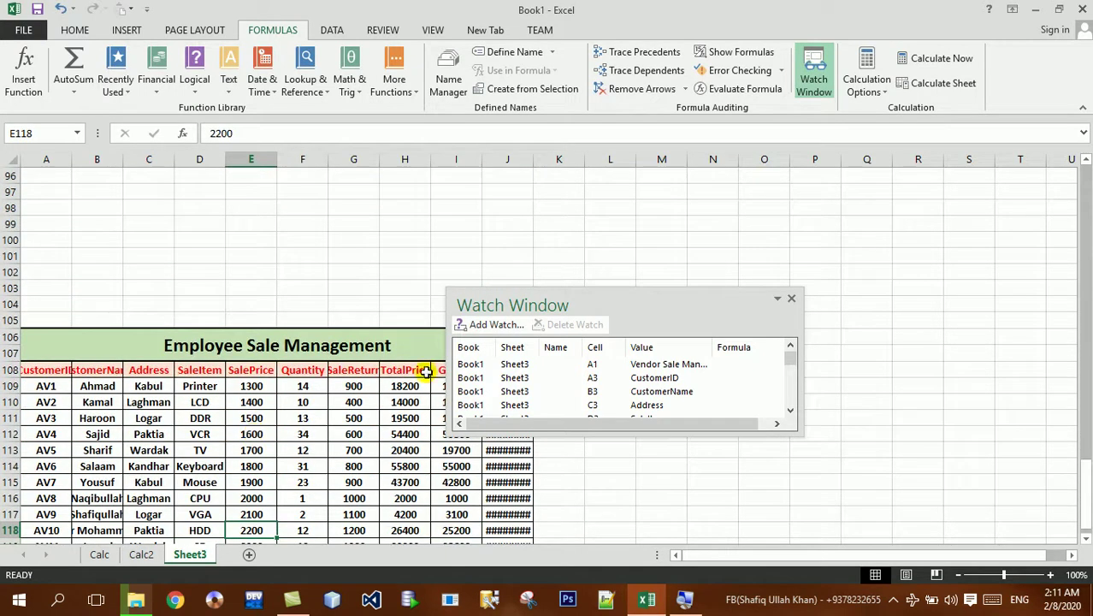
pyautogui.click(489, 325)
pyautogui.click(308, 355)
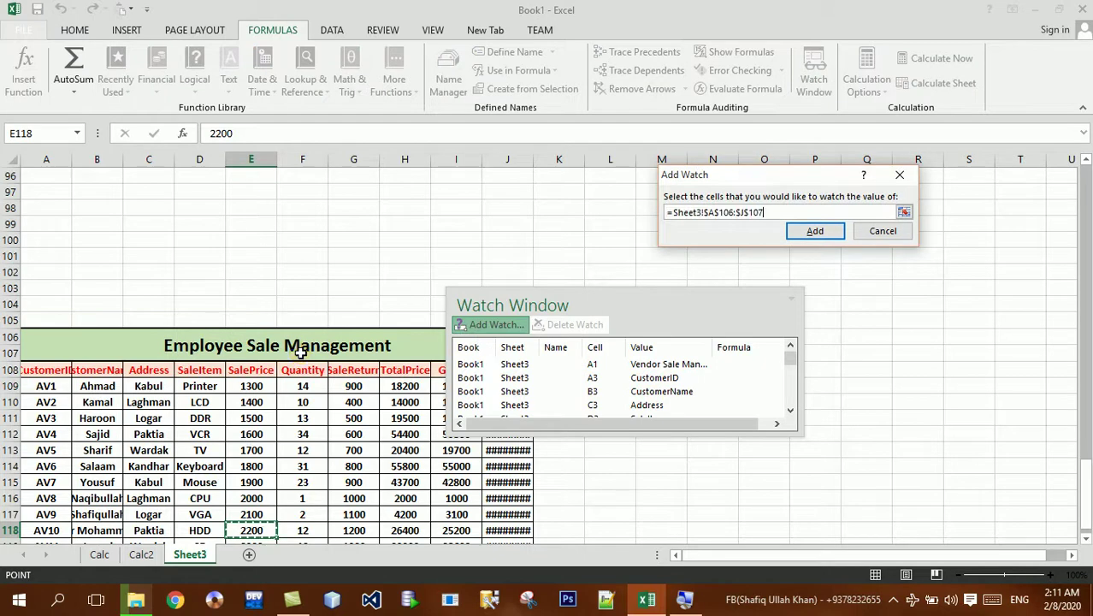
pyautogui.click(795, 240)
pyautogui.click(269, 416)
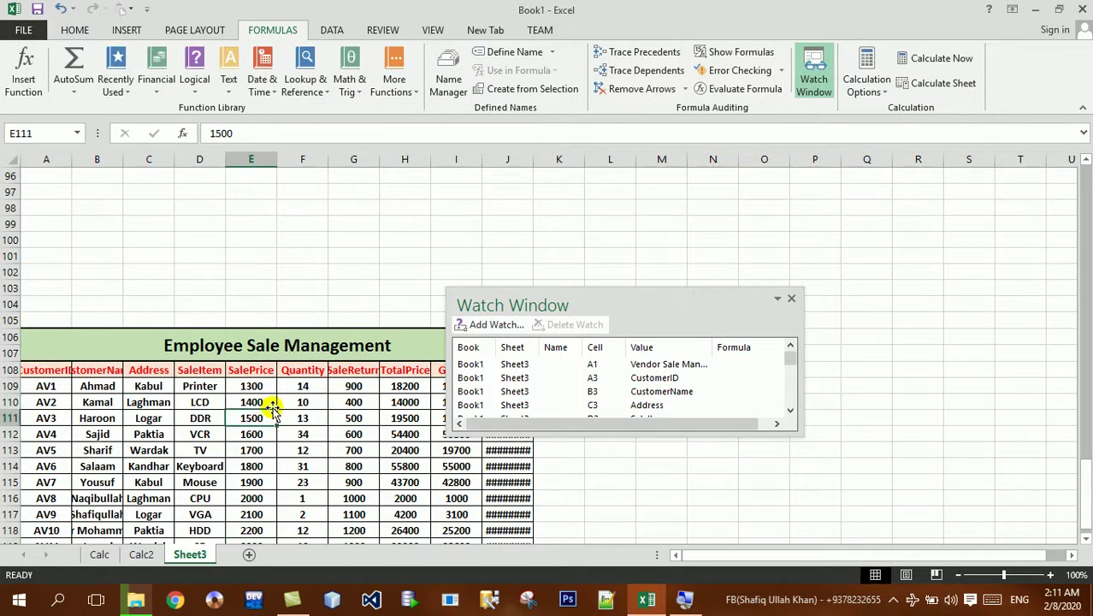
pyautogui.press('Down')
pyautogui.press('Down')
pyautogui.press('Down')
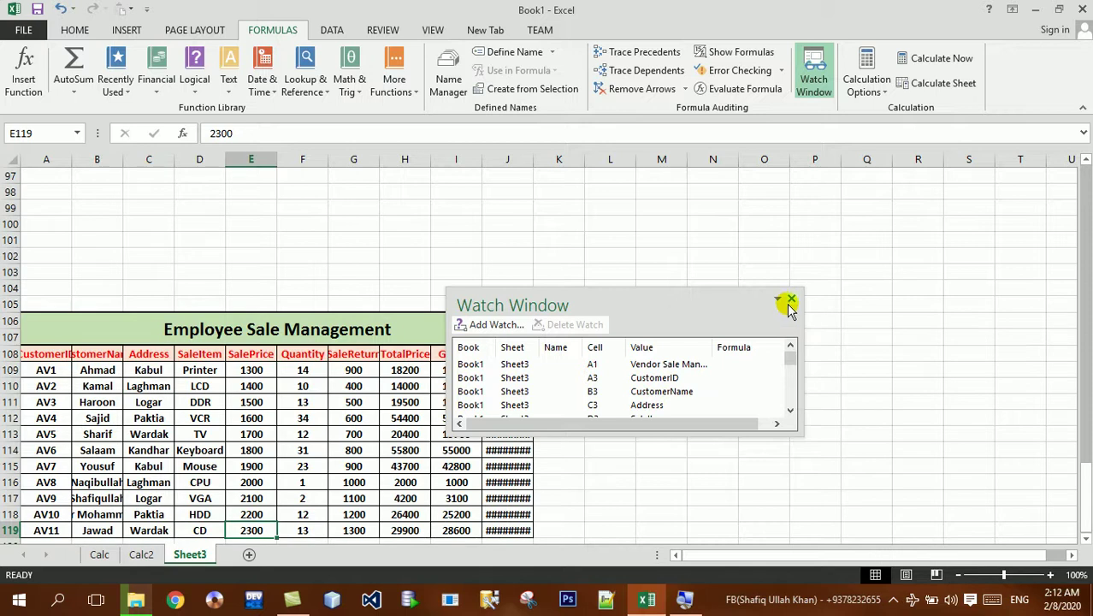
pyautogui.click(791, 302)
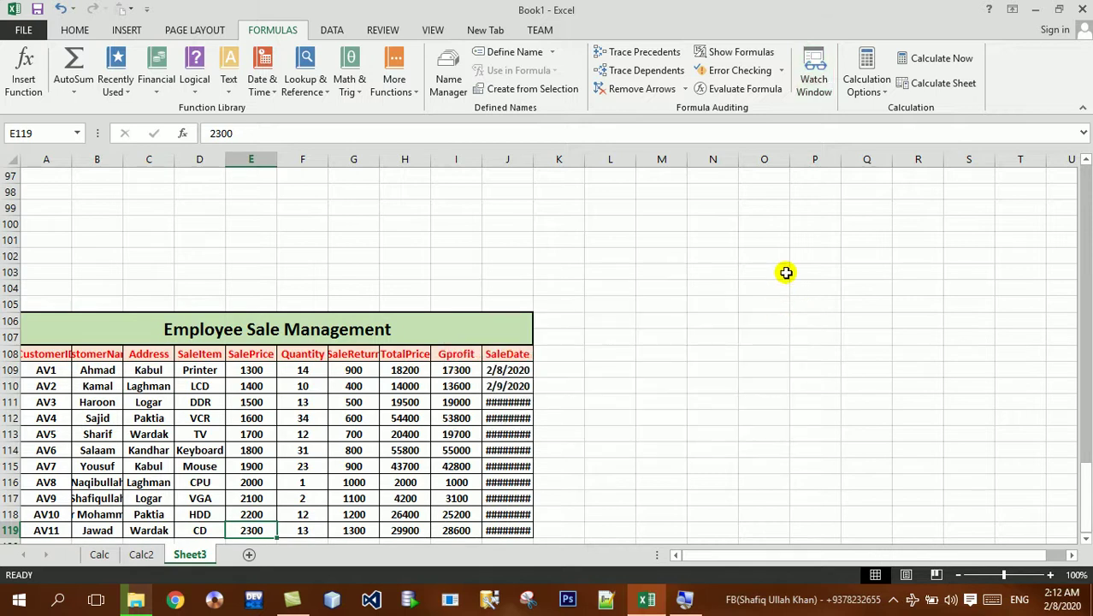
# - Reopen the Watch Window and jump to the watched Vendor title in A1
pyautogui.hotkey('ctrl', 'Home')
pyautogui.click(759, 380)
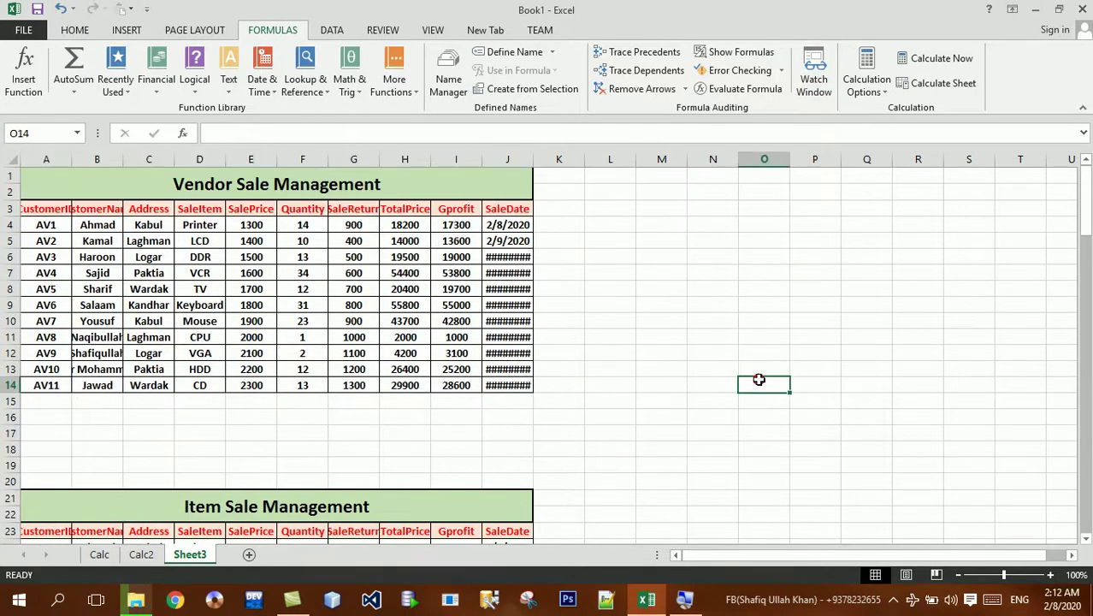
pyautogui.click(814, 75)
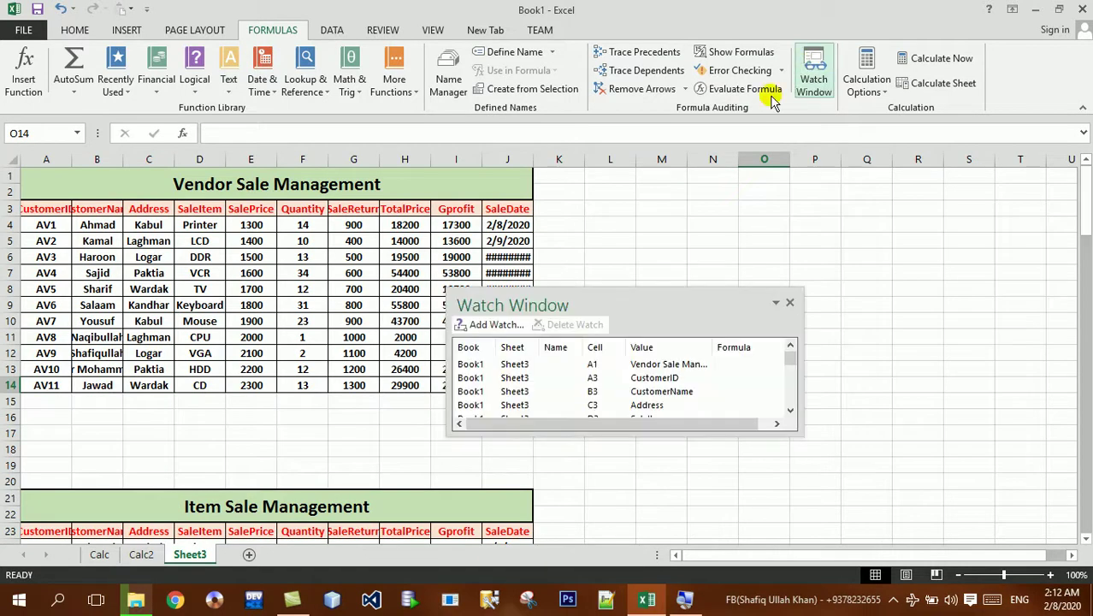
pyautogui.doubleClick(654, 366)
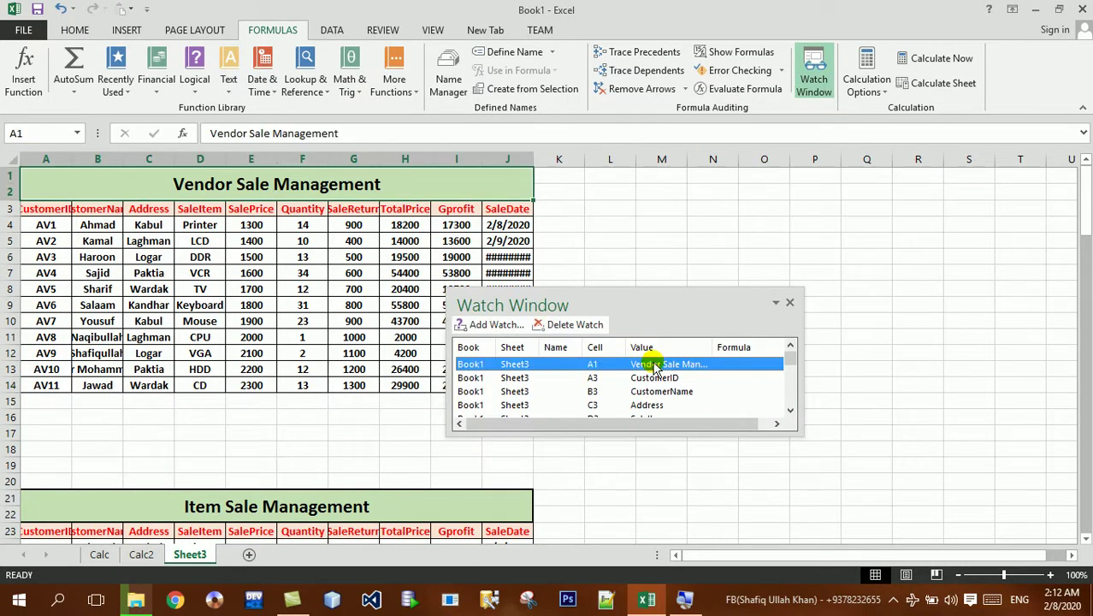
pyautogui.click(791, 412)
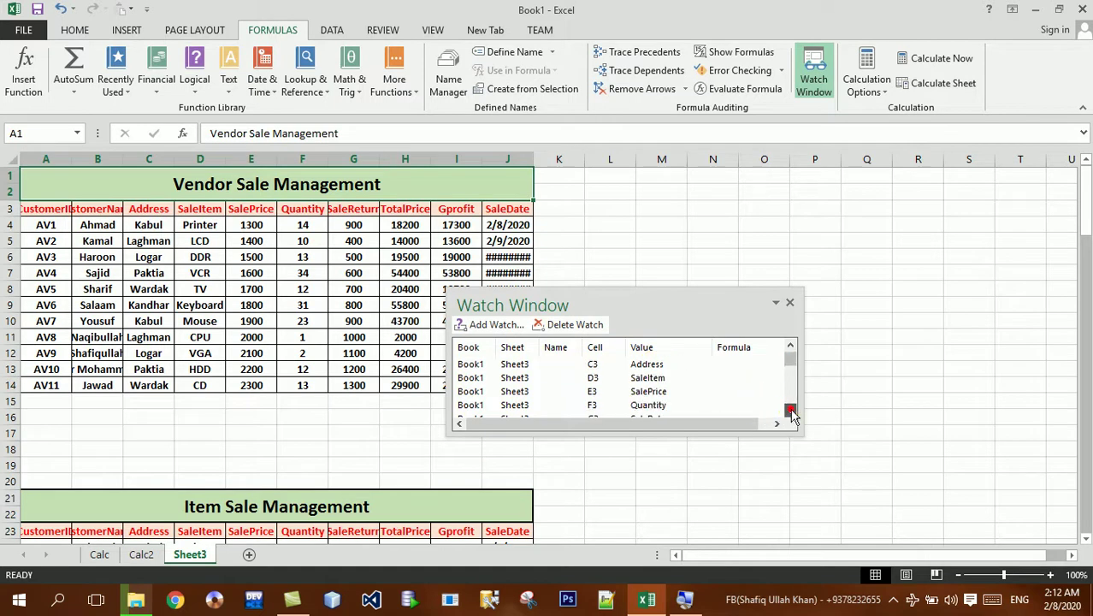
pyautogui.click(791, 412)
pyautogui.click(791, 412)
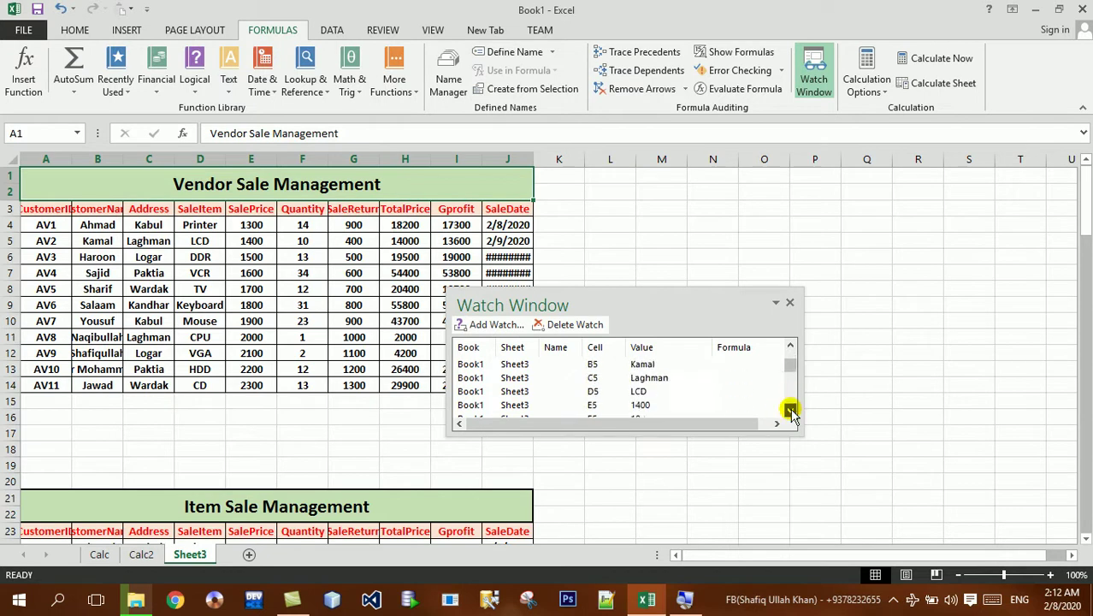
pyautogui.click(791, 412)
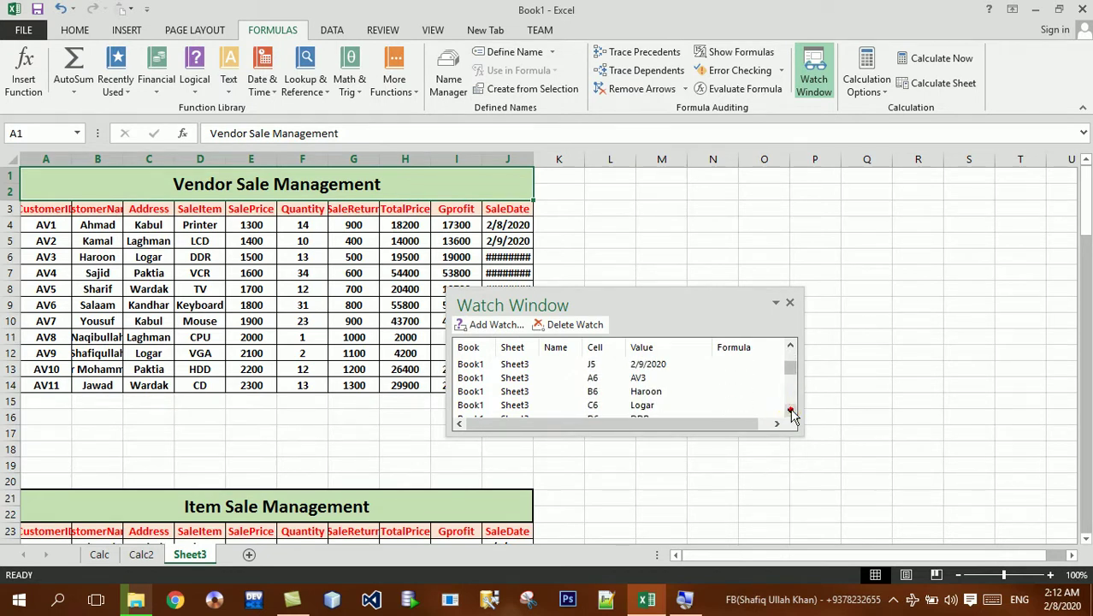
pyautogui.click(791, 412)
pyautogui.click(791, 412)
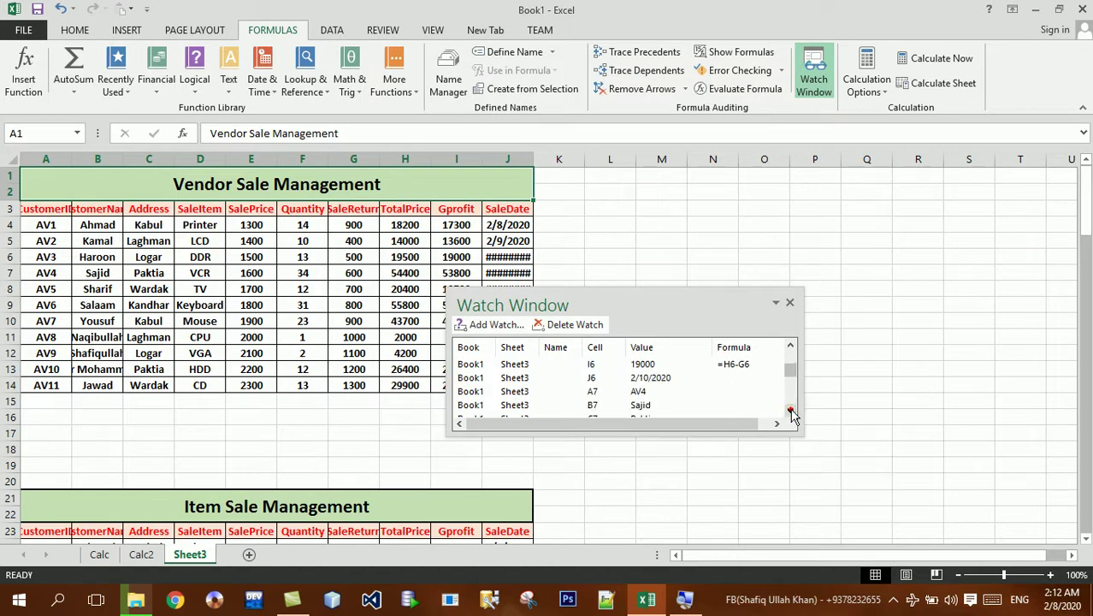
pyautogui.click(791, 412)
pyautogui.click(791, 412)
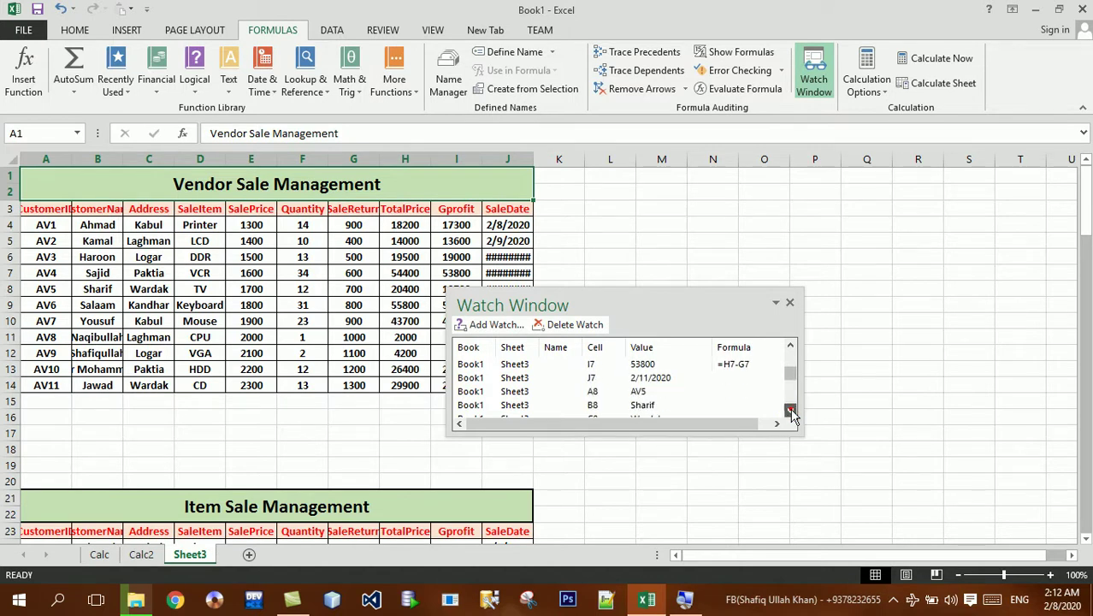
pyautogui.click(791, 412)
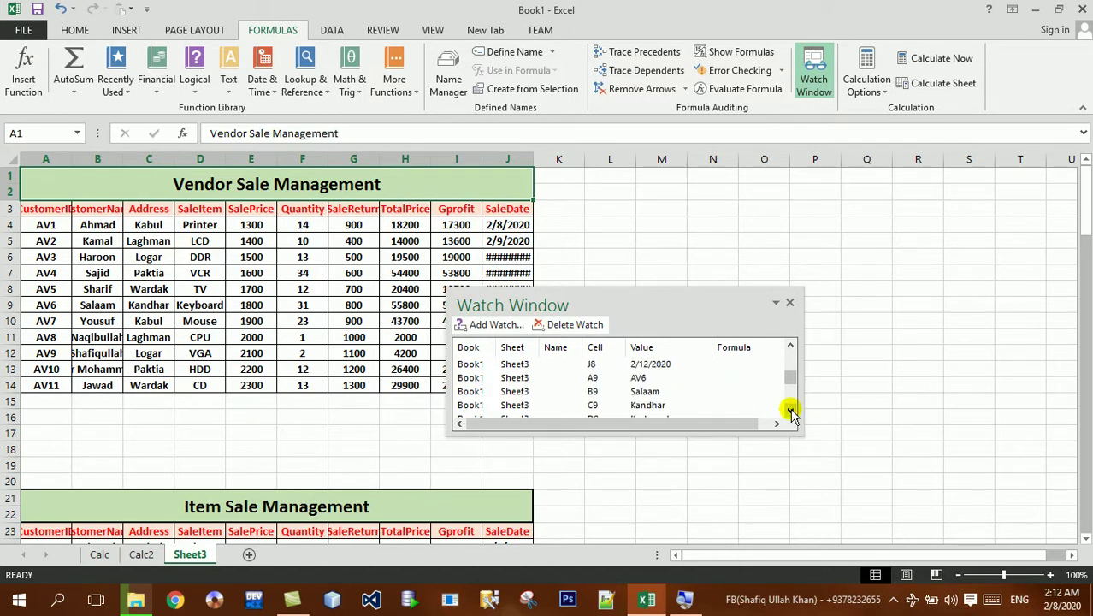
pyautogui.click(791, 413)
pyautogui.click(791, 412)
pyautogui.click(791, 412)
pyautogui.click(791, 412)
pyautogui.click(791, 412)
pyautogui.click(791, 412)
pyautogui.click(791, 413)
pyautogui.click(791, 412)
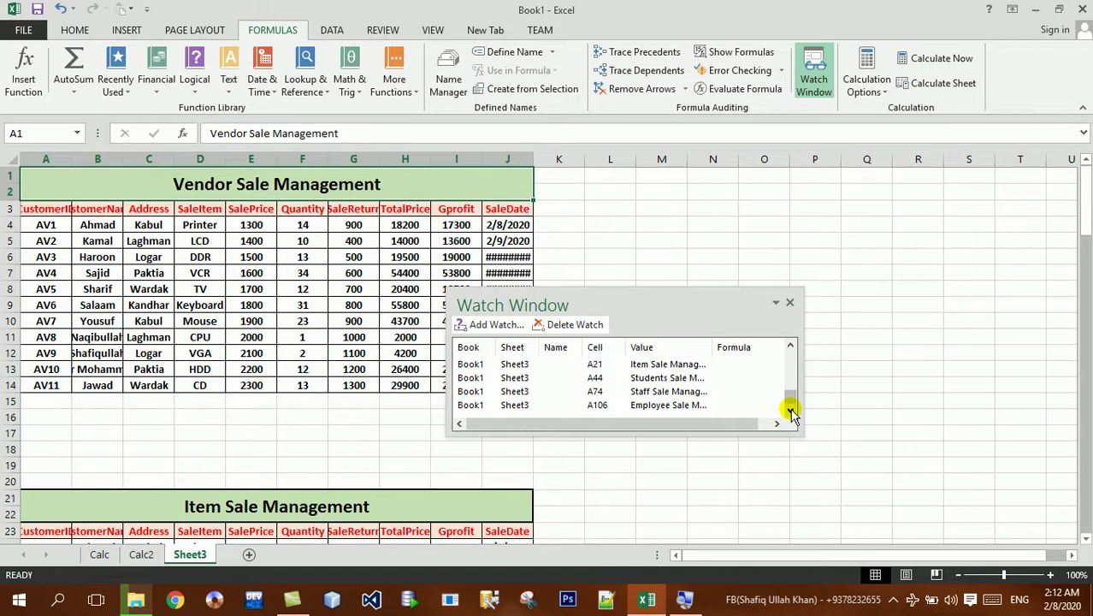
# - Jump through the watched Item, Students, Staff and Employee titles in A21, A44, A74 and A106
pyautogui.click(668, 365)
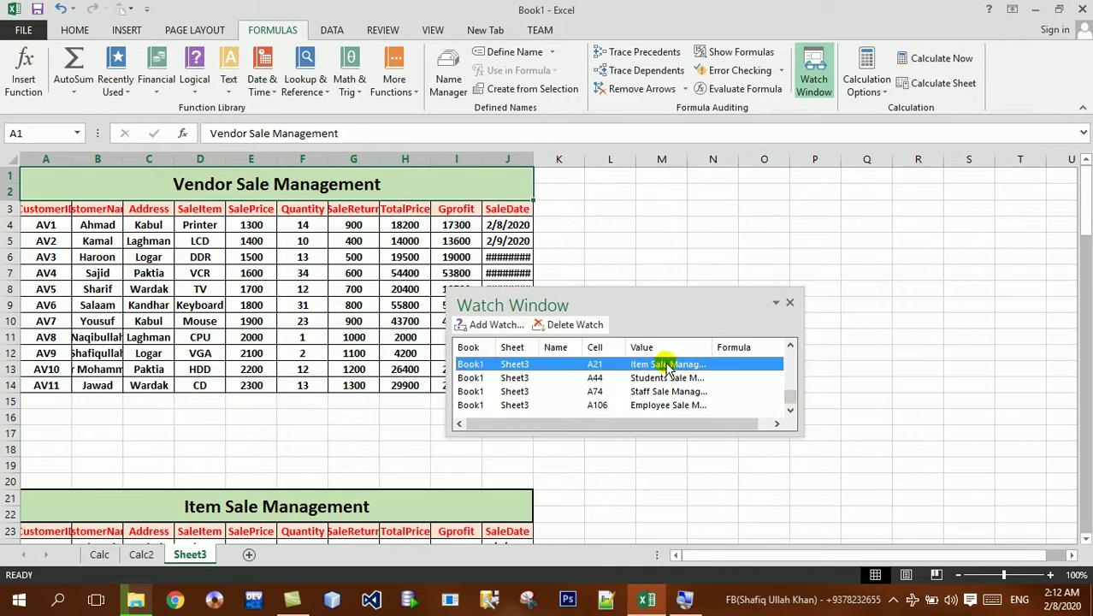
pyautogui.doubleClick(645, 366)
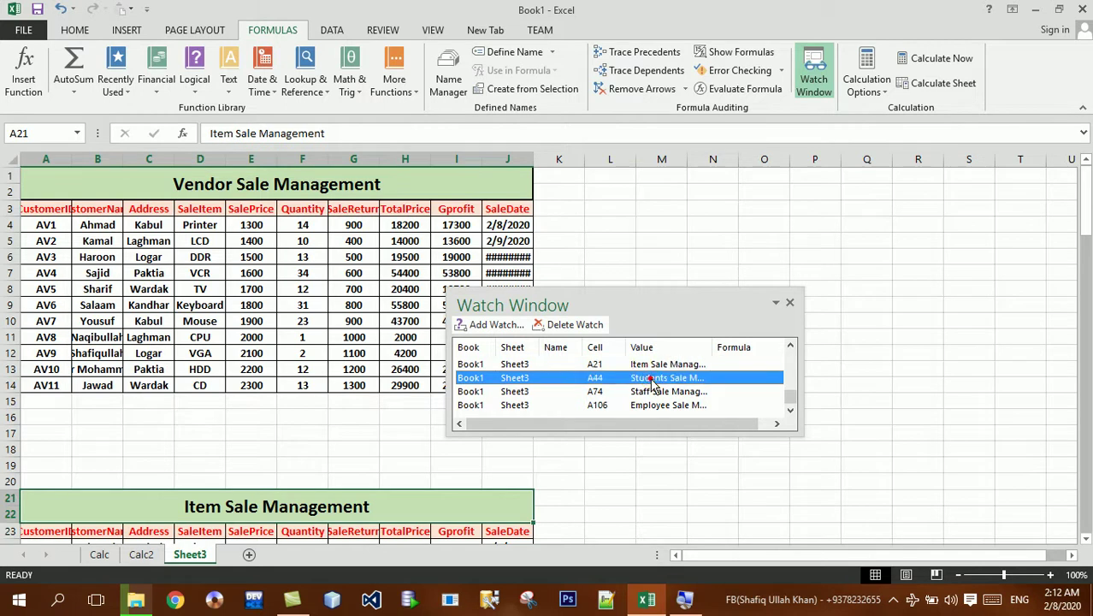
pyautogui.doubleClick(650, 378)
pyautogui.click(654, 391)
pyautogui.doubleClick(654, 392)
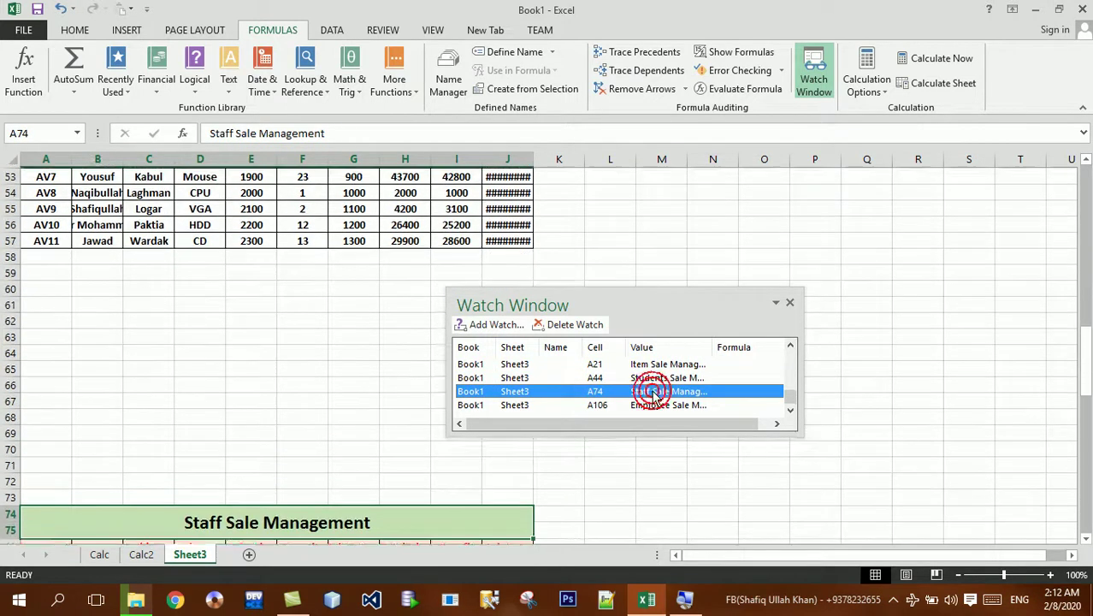
pyautogui.doubleClick(652, 405)
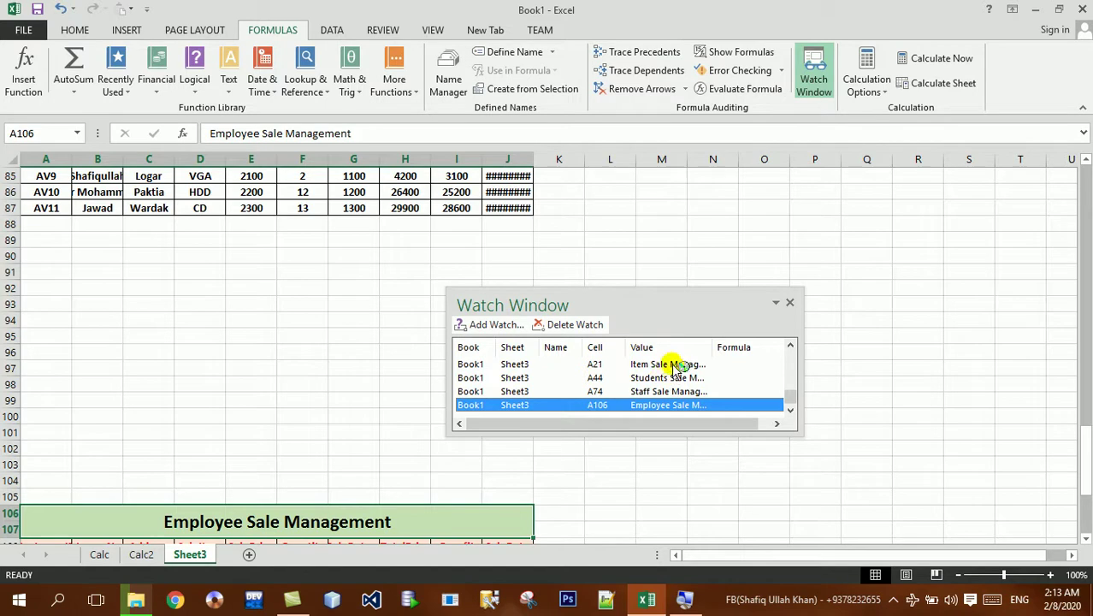
# - Delete the A106 Employee title watch, close the Watch Window, and switch to the DATA tab
pyautogui.click(560, 325)
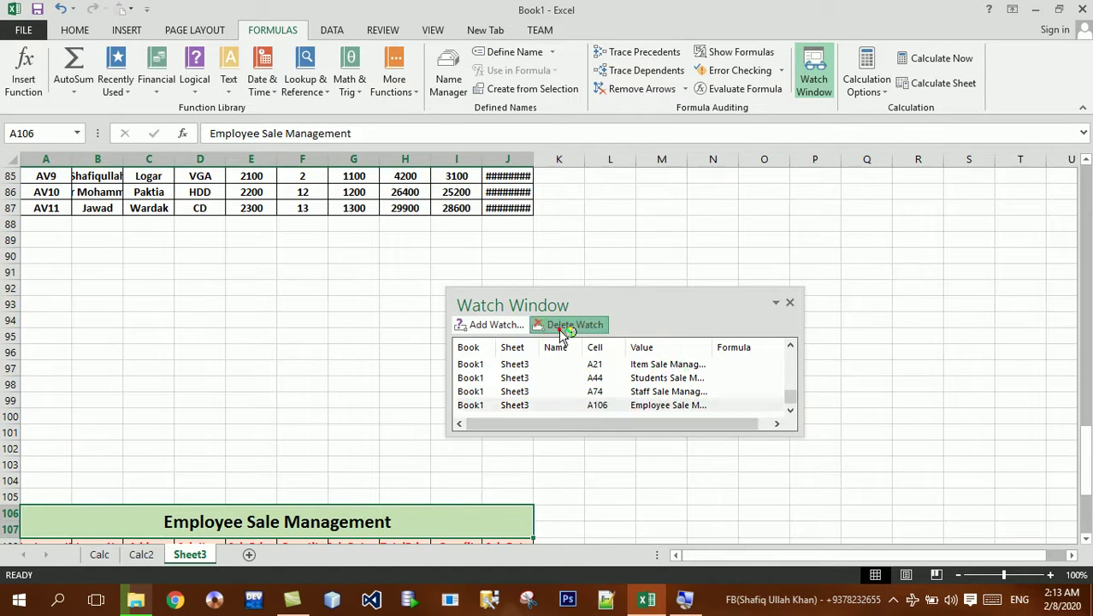
pyautogui.click(789, 302)
pyautogui.click(708, 292)
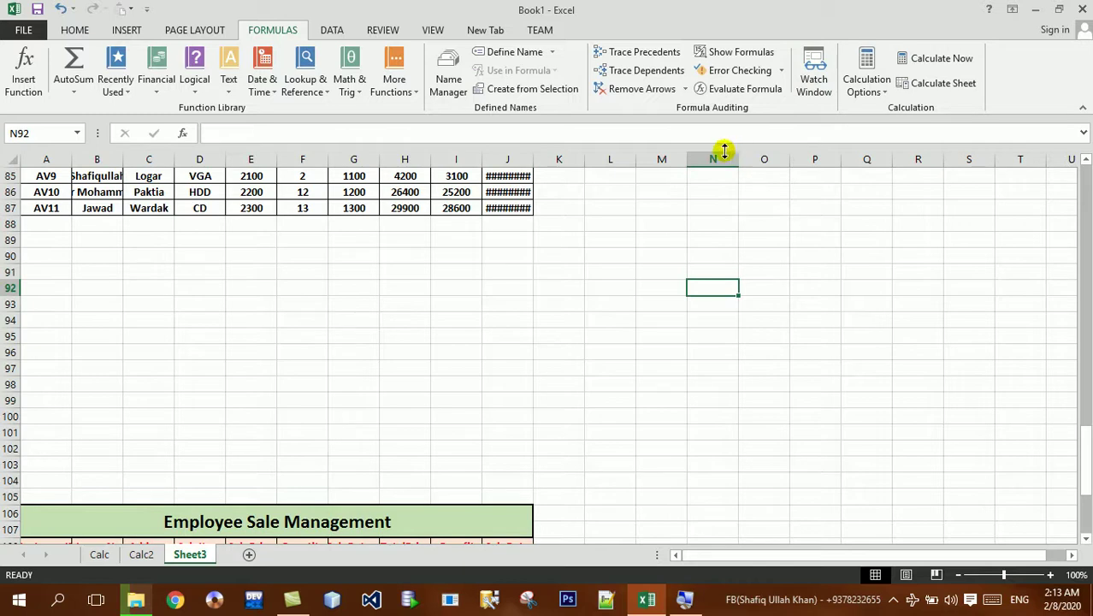
pyautogui.click(332, 30)
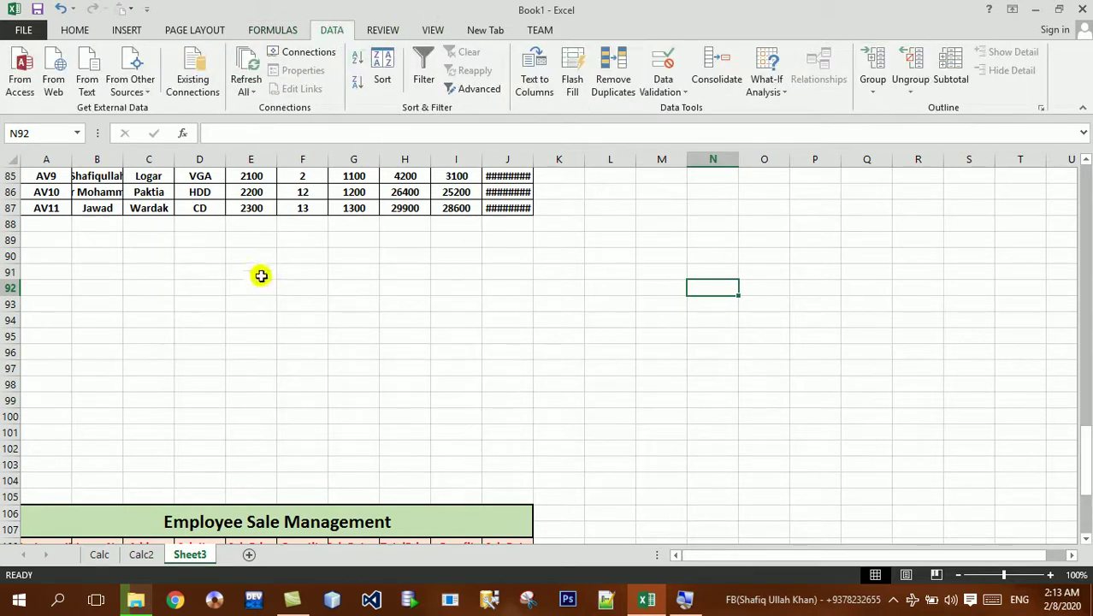